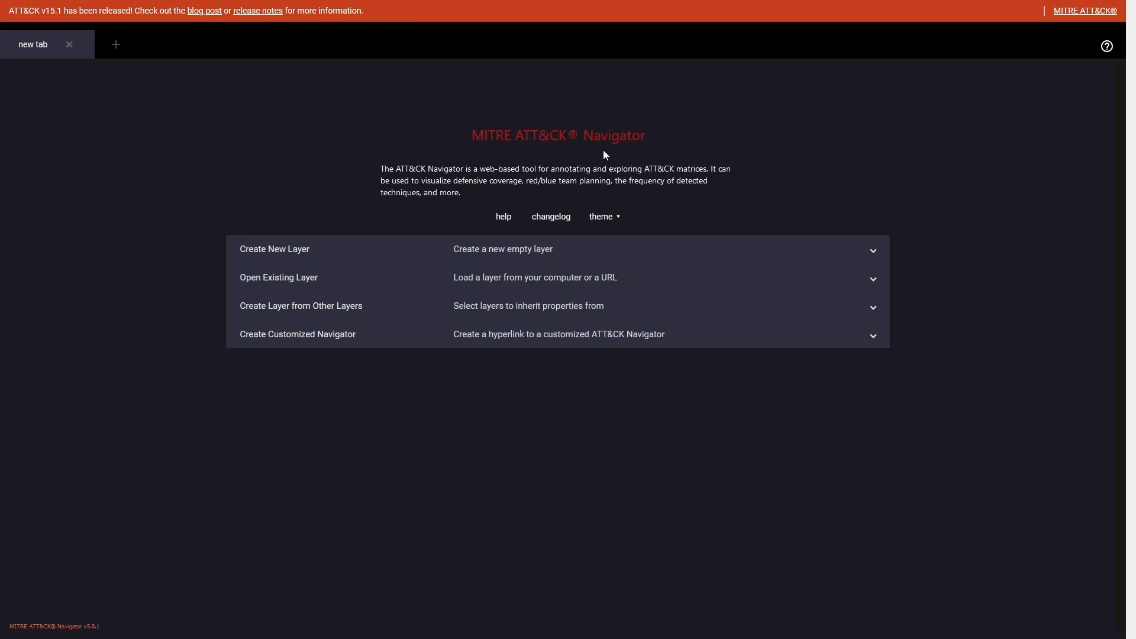
# Switch to the MITRE ATT&CK website and look over the tactics and techniques in the Enterprise matrix
pyautogui.moveTo(233, 12)
pyautogui.click(65, 22)
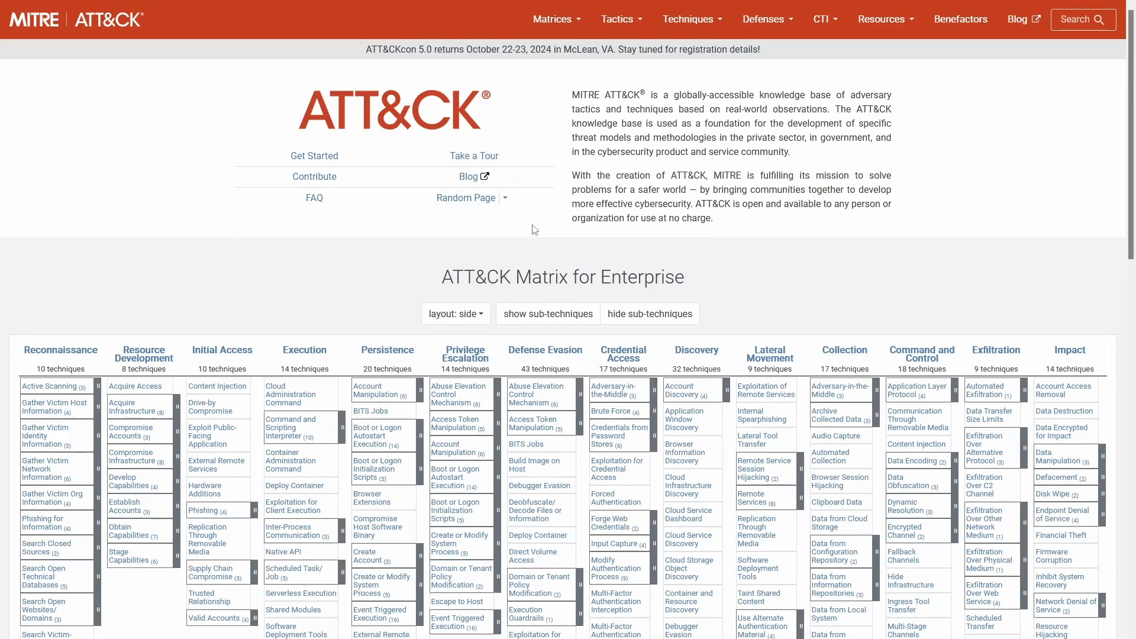
pyautogui.scroll(-5, 536, 201)
pyautogui.scroll(4, 534, 229)
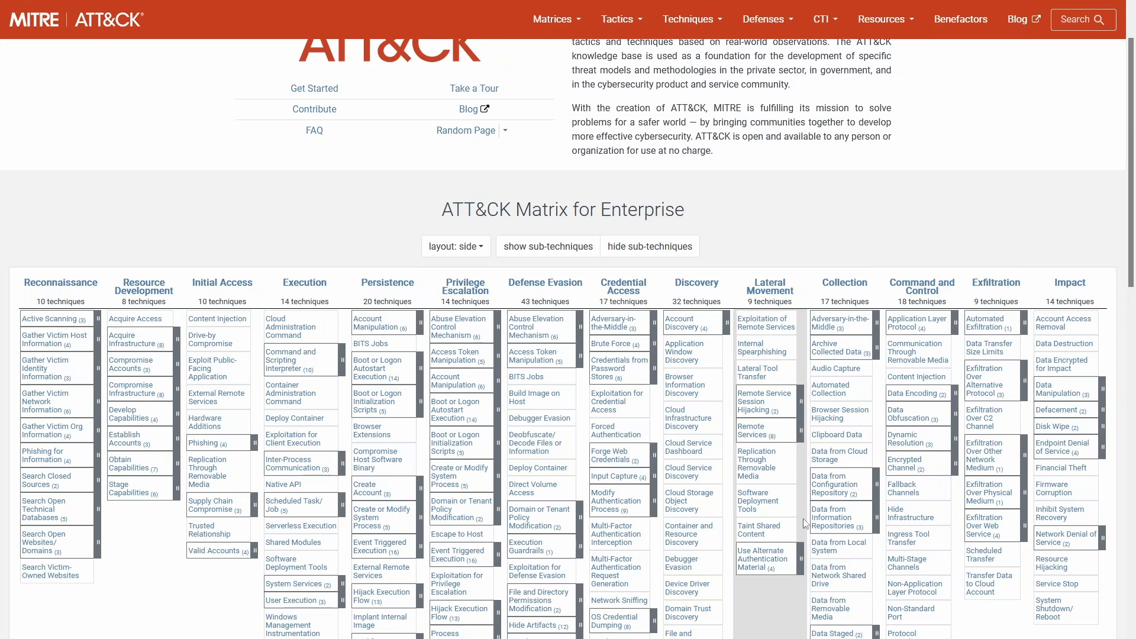
# Expand Remote Service Session Hijacking and Remote Services under Lateral Movement, and view the Remote Desktop Protocol sub-technique page
pyautogui.click(800, 405)
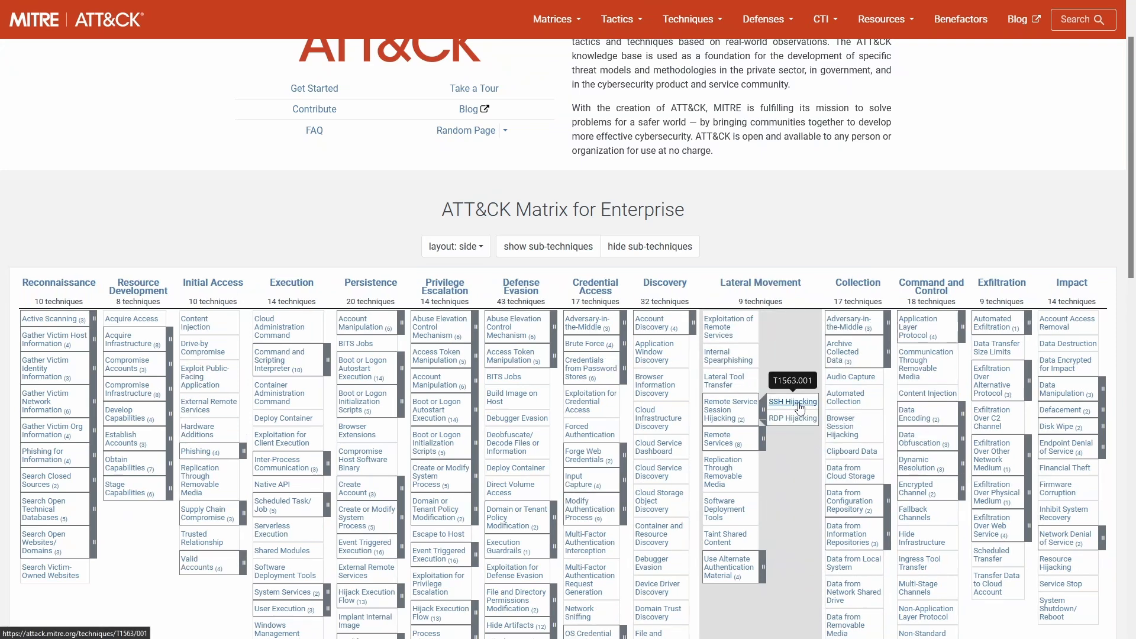
pyautogui.click(763, 443)
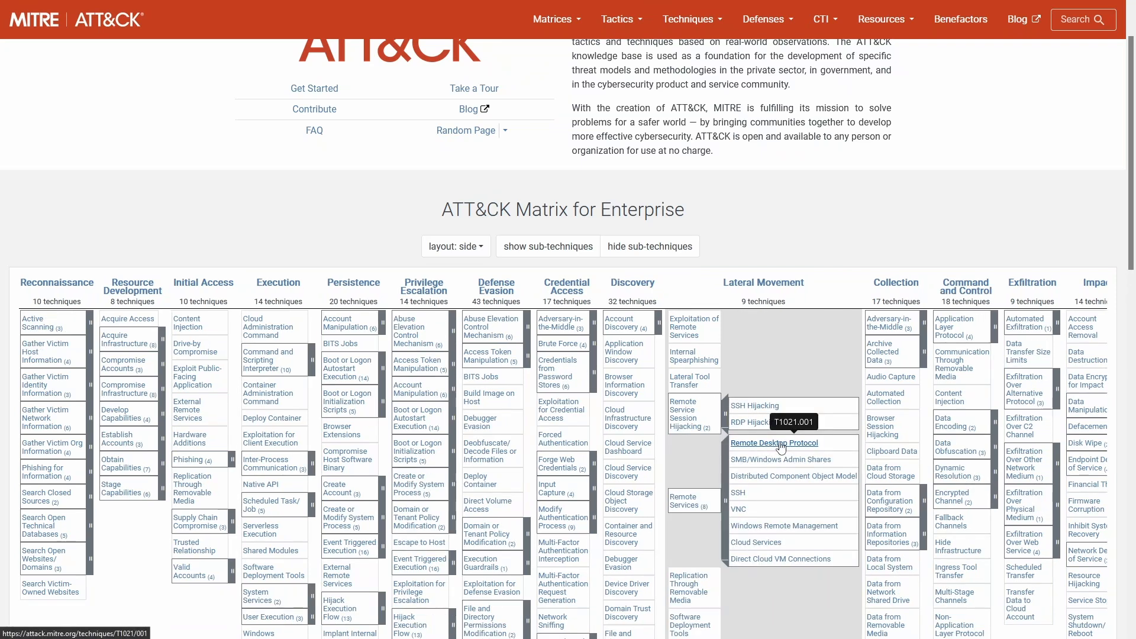
pyautogui.click(781, 443)
pyautogui.scroll(-5, 526, 254)
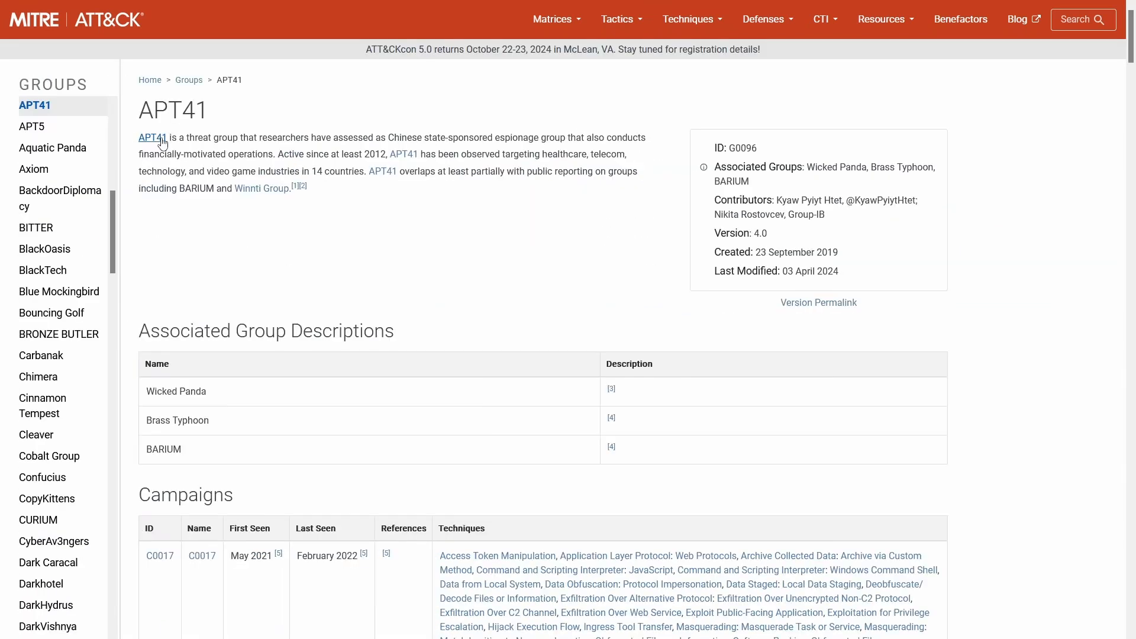
# Review APT41's campaigns on its group page and highlight the Techniques Used heading
pyautogui.scroll(-2, 501, 168)
pyautogui.scroll(-4, 471, 172)
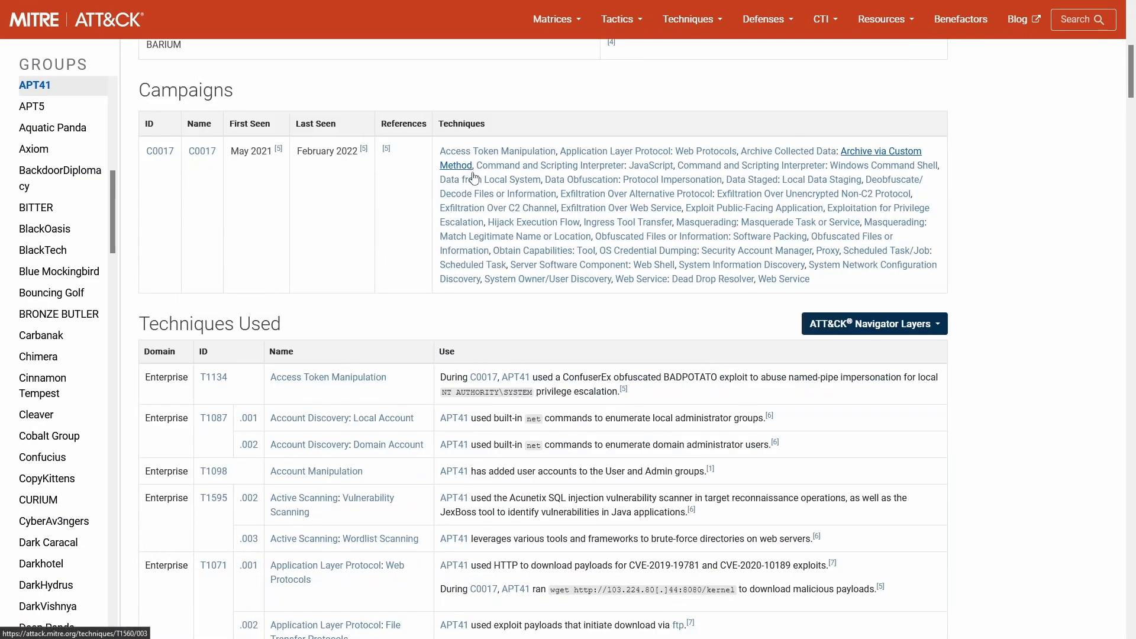
pyautogui.tripleClick(237, 322)
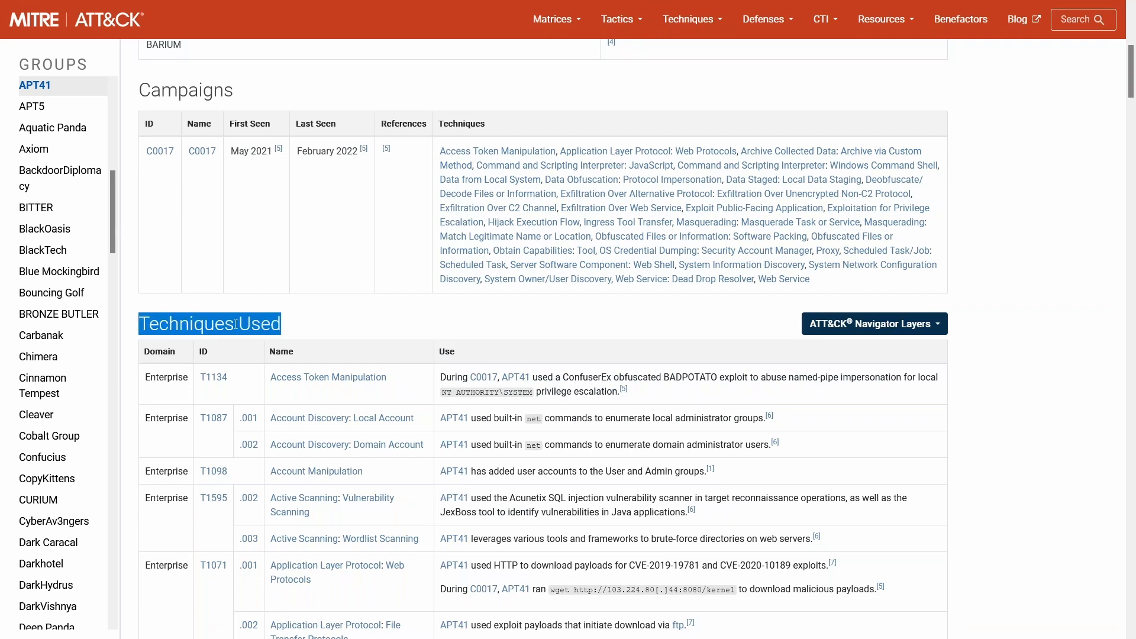
# Open APT41's Enterprise layer for viewing in ATT&CK Navigator from the group page
pyautogui.click(869, 323)
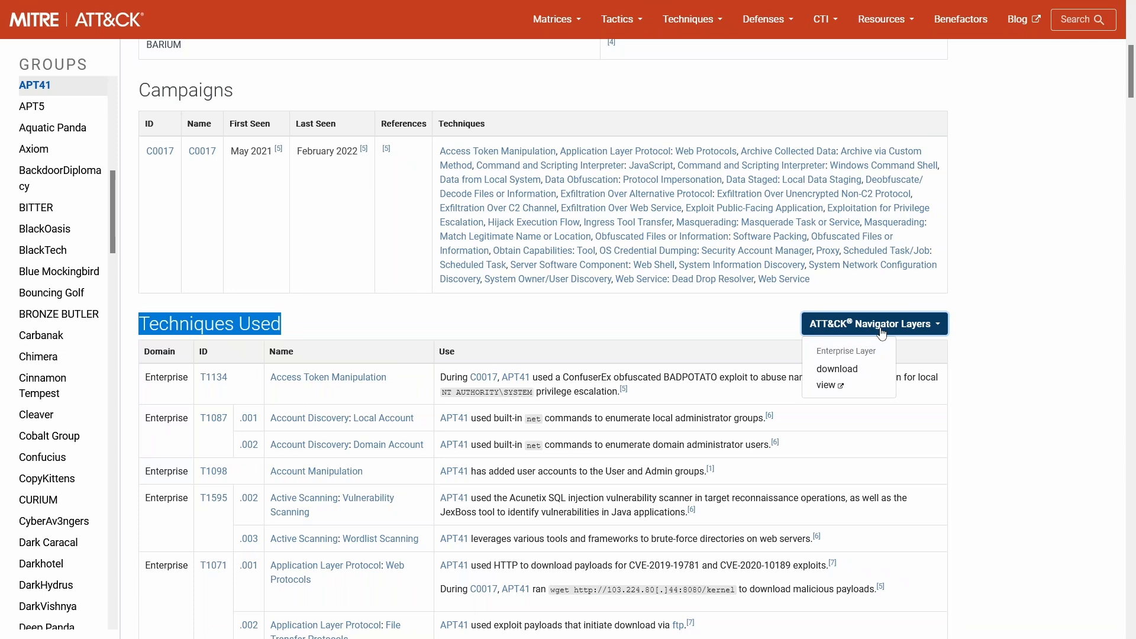
pyautogui.scroll(7, 881, 332)
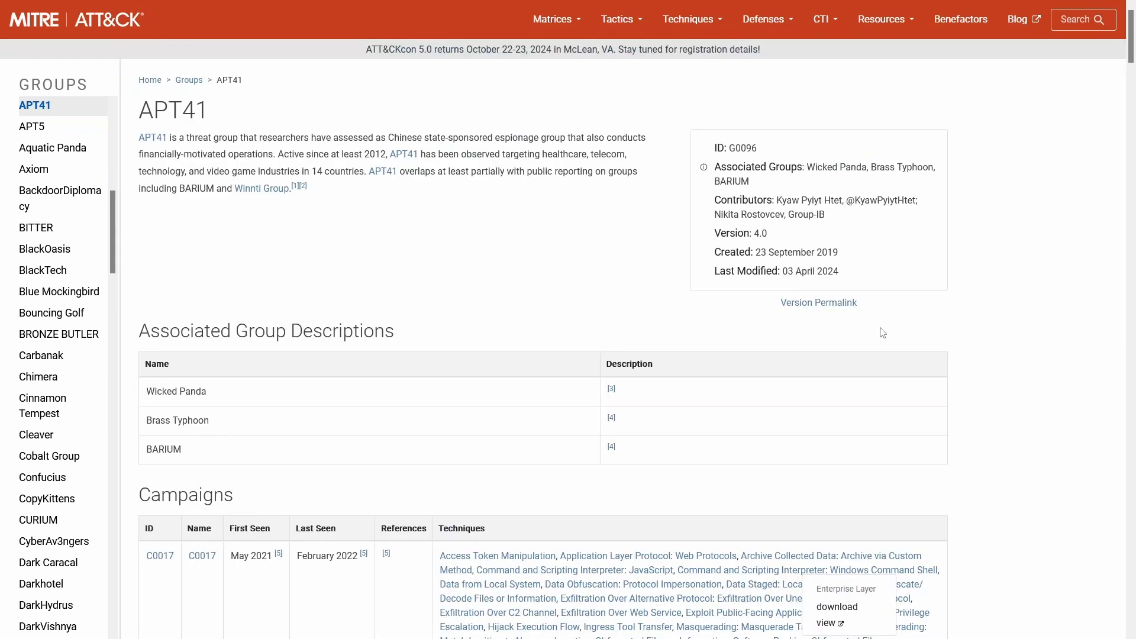
pyautogui.scroll(-6, 882, 333)
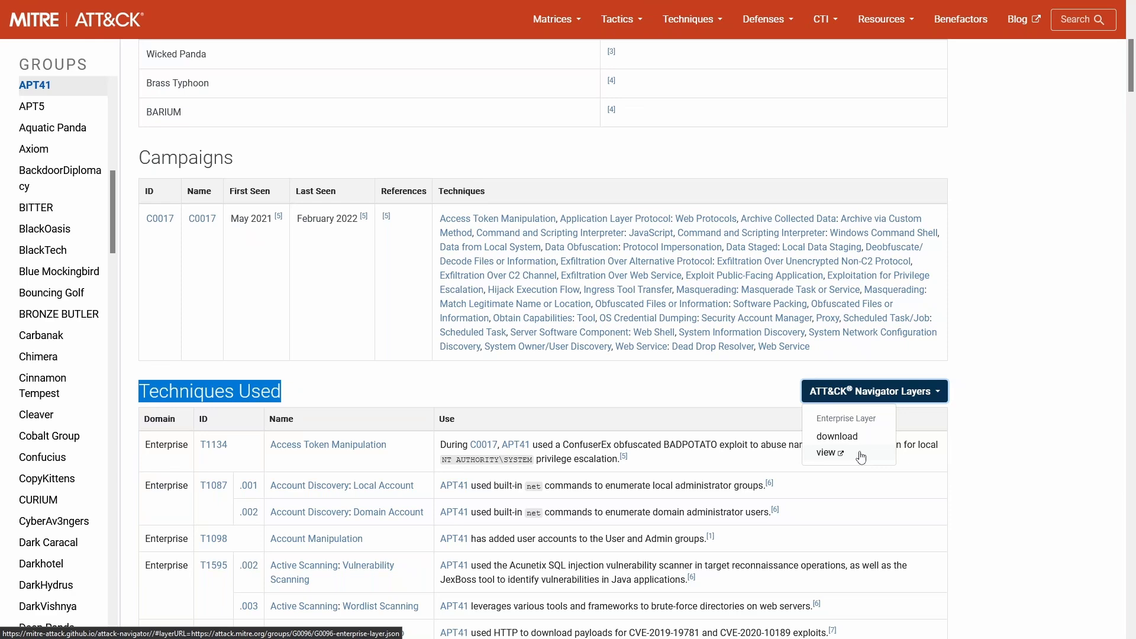
pyautogui.click(860, 455)
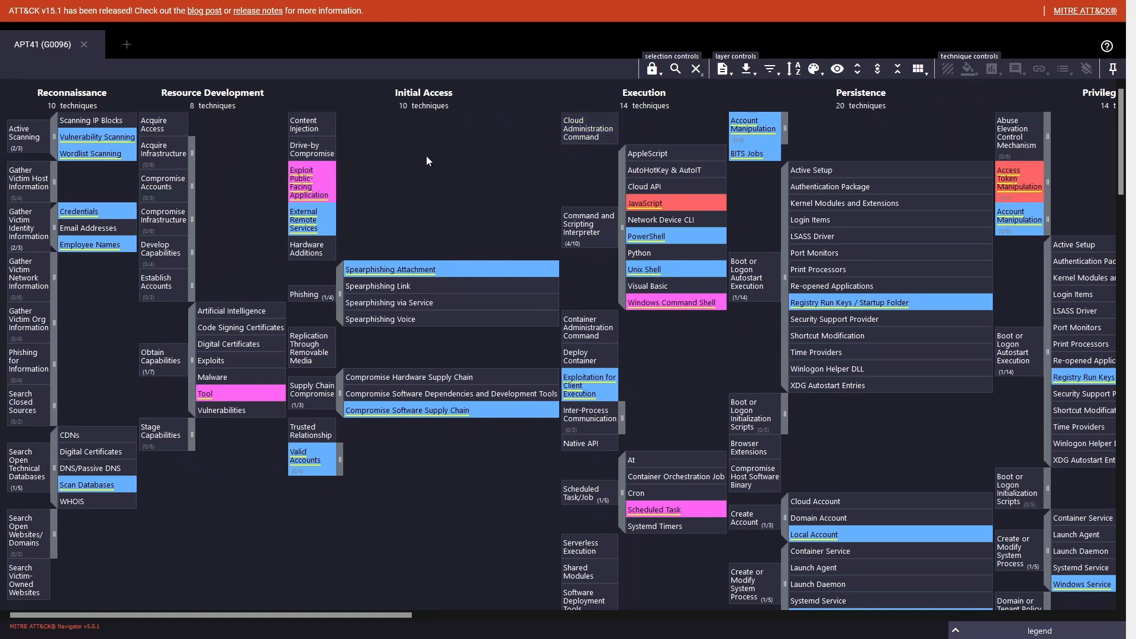
# Collapse all sub-techniques in the APT41 layer, checking those of Brute Force and Access Token Manipulation individually
pyautogui.click(898, 70)
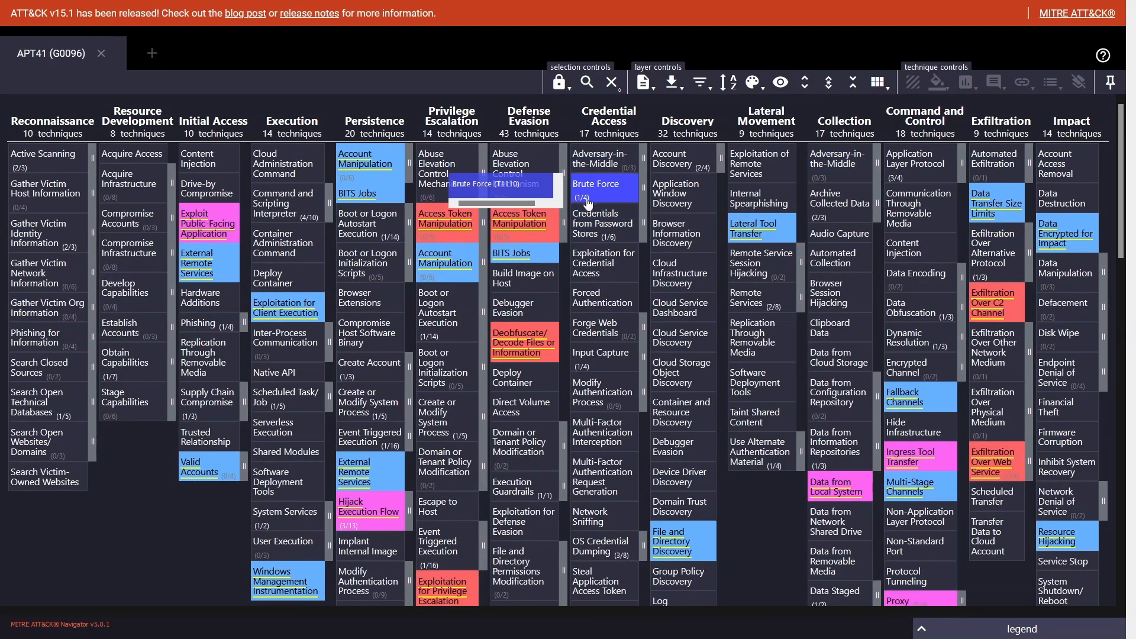
pyautogui.click(643, 188)
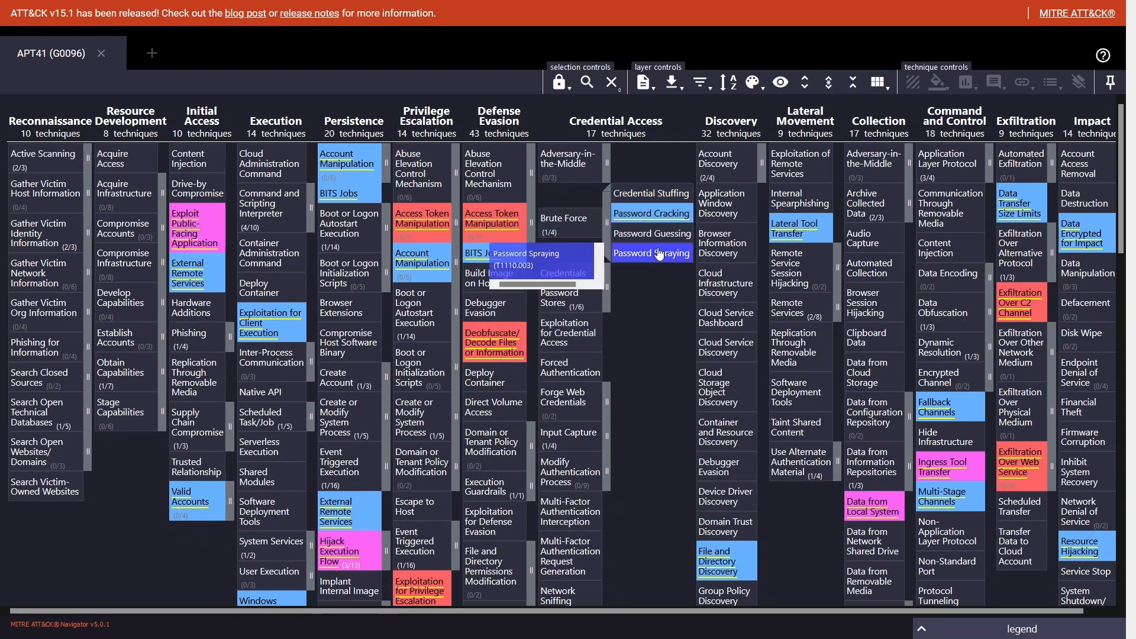
pyautogui.click(606, 222)
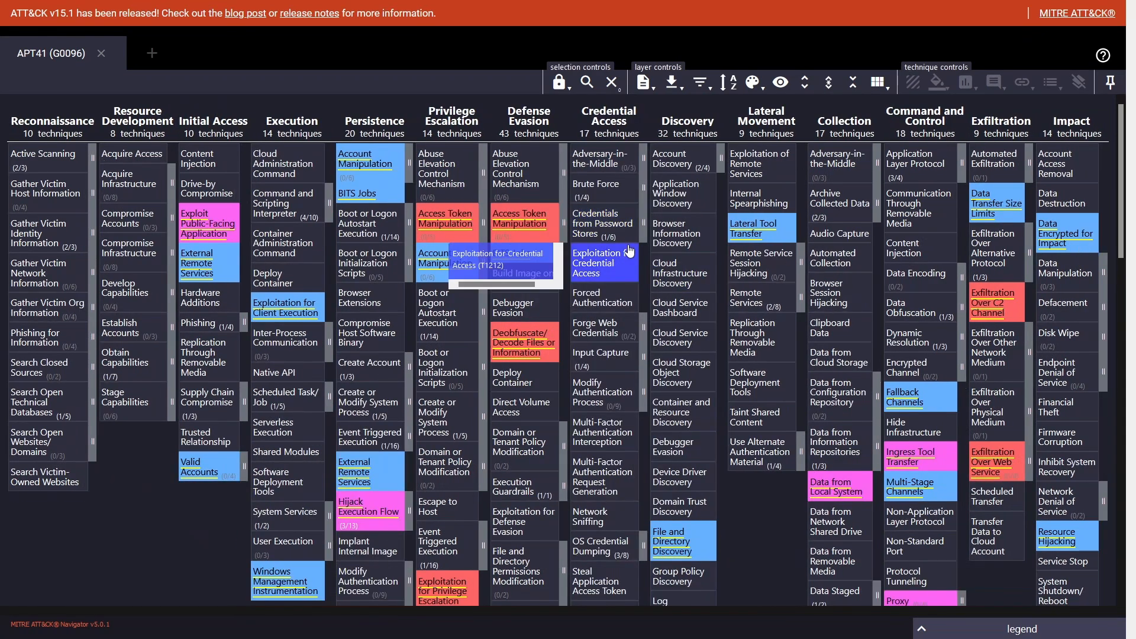
pyautogui.hotkey('ctrl', '-')
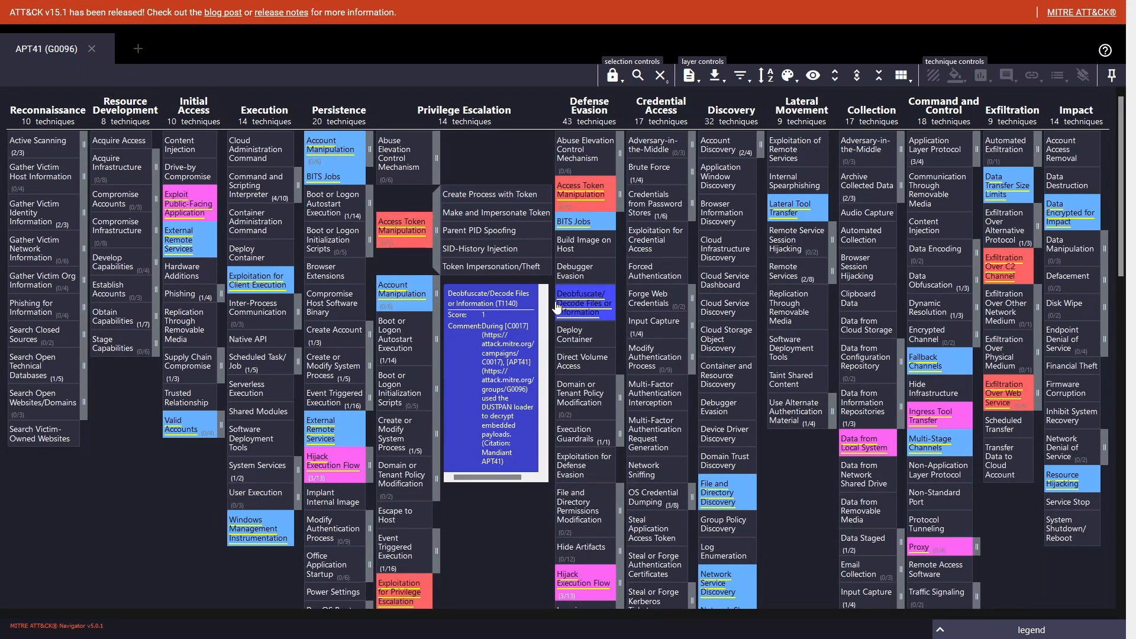
pyautogui.click(435, 240)
# Read the comments on Access Token Manipulation, Account Manipulation, External Remote Services and Lateral Tool Transfer in the APT41 layer
pyautogui.hotkey('ctrl', '+')
pyautogui.hotkey('ctrl', '+')
pyautogui.hotkey('ctrl', '+')
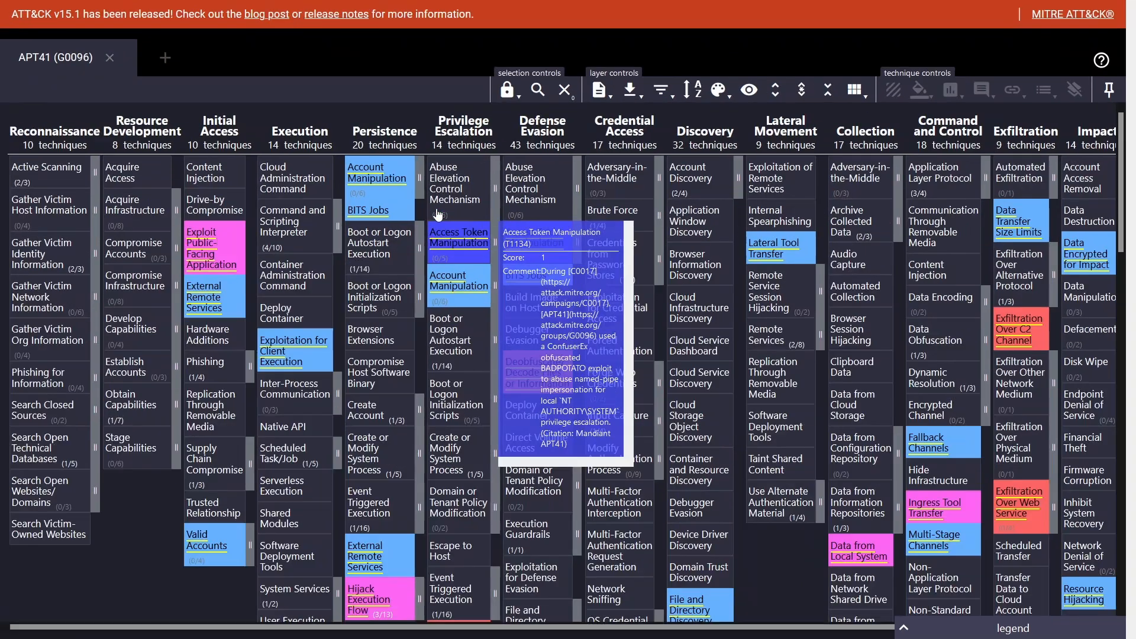
pyautogui.scroll(-3, 621, 236)
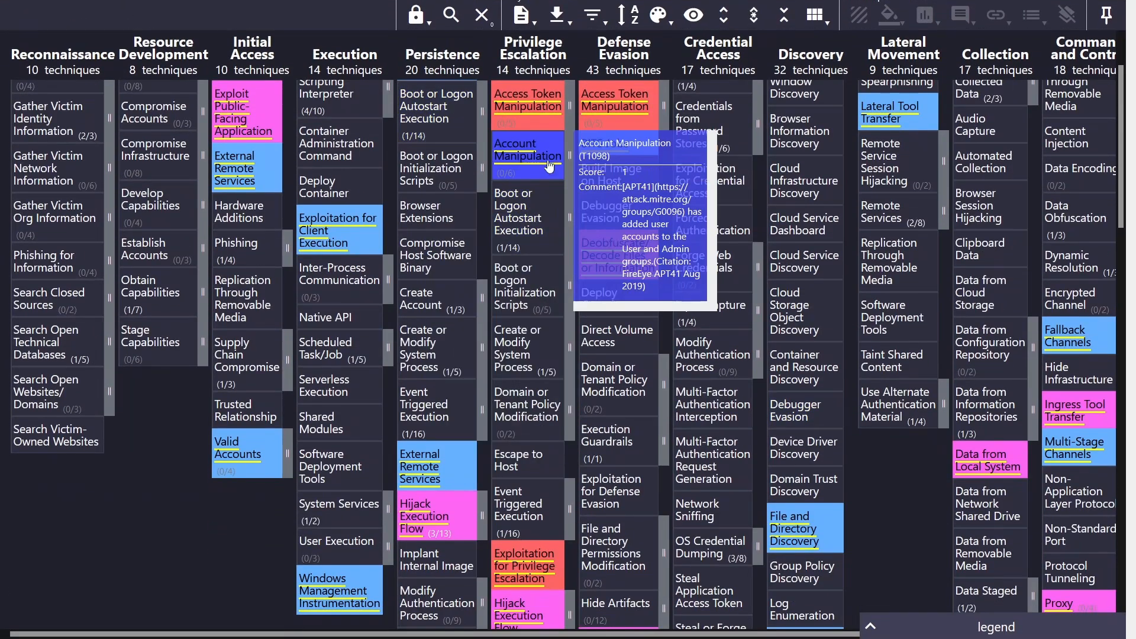
pyautogui.moveTo(554, 129)
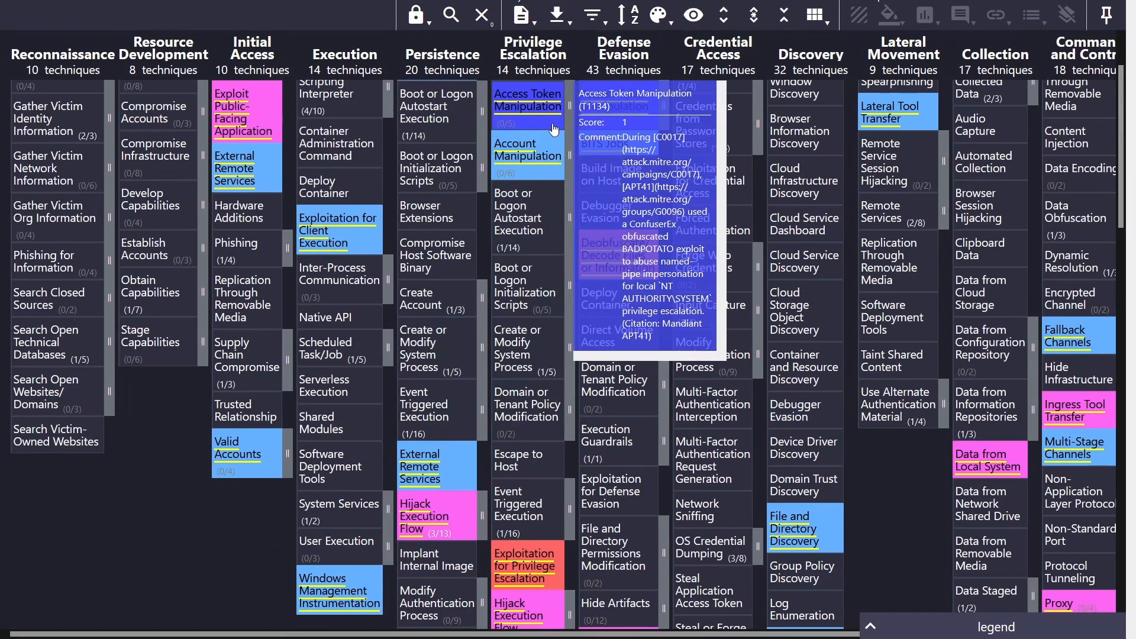
pyautogui.moveTo(542, 165)
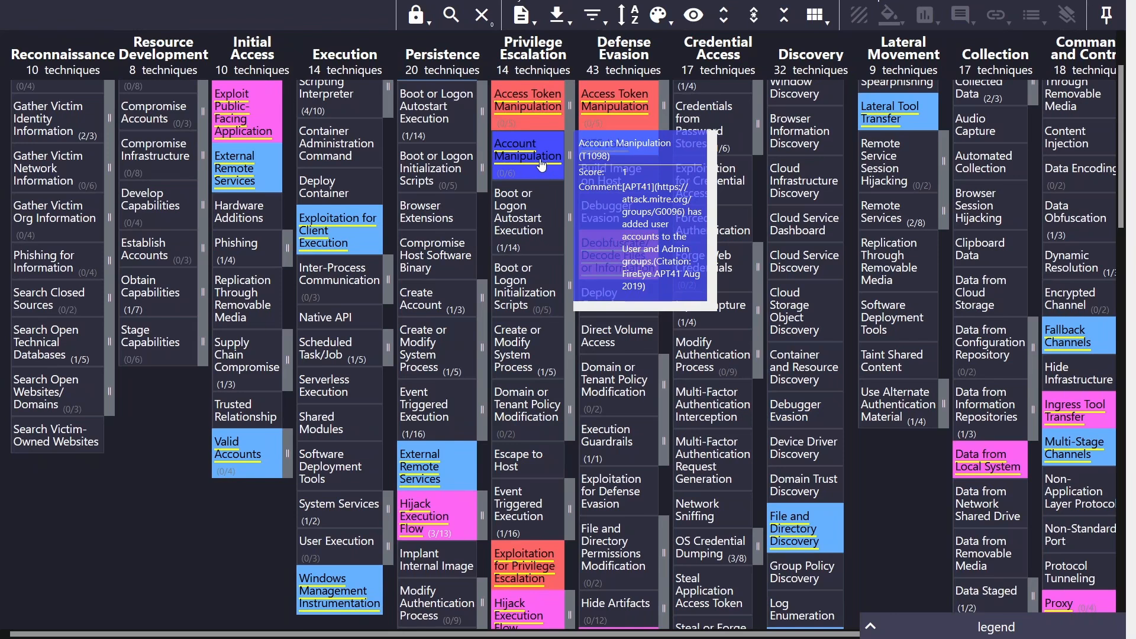
pyautogui.moveTo(263, 129)
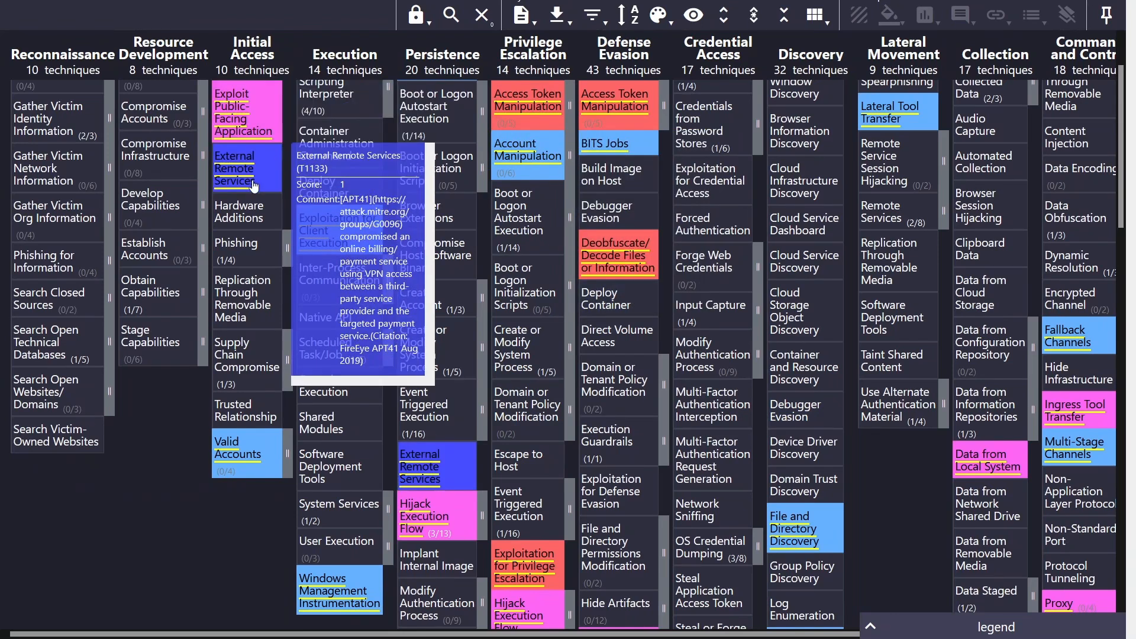
pyautogui.scroll(5, 254, 185)
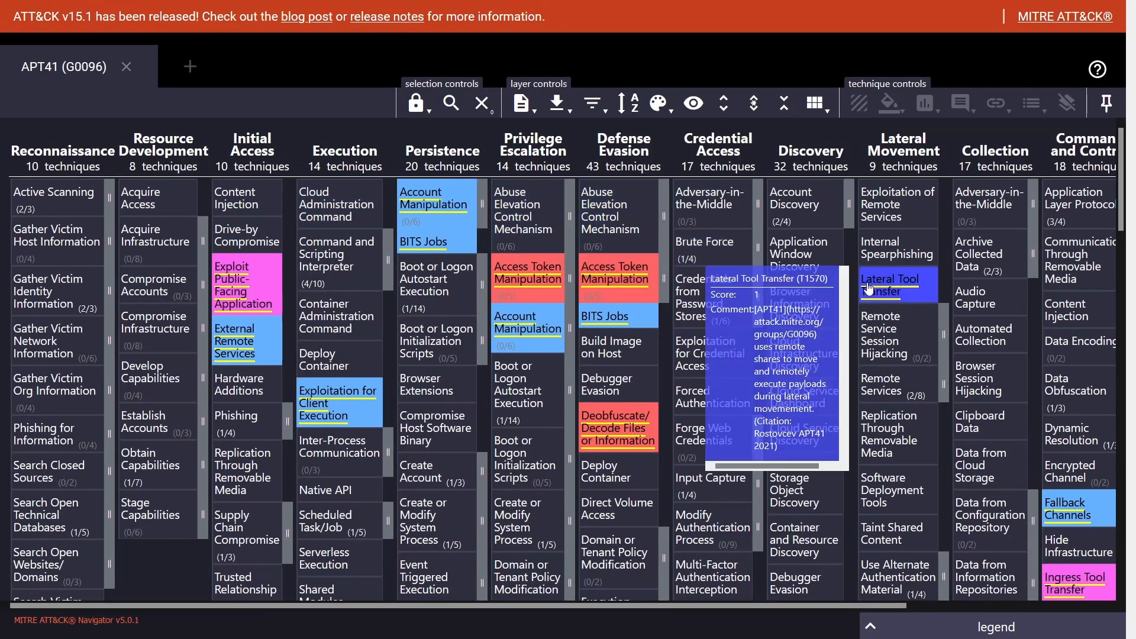
pyautogui.moveTo(1005, 235)
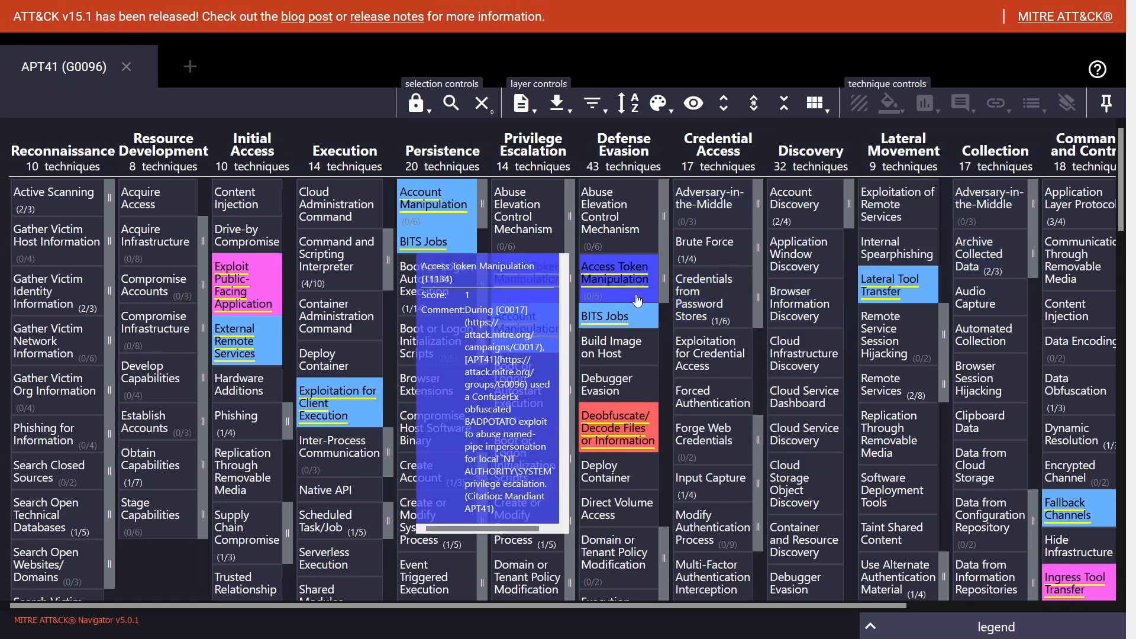
# Expand Hijack Execution Flow under Defense Evasion, read the DLL Side-Loading comment, and collapse the sub-techniques again
pyautogui.scroll(-4, 710, 292)
pyautogui.scroll(-3, 684, 286)
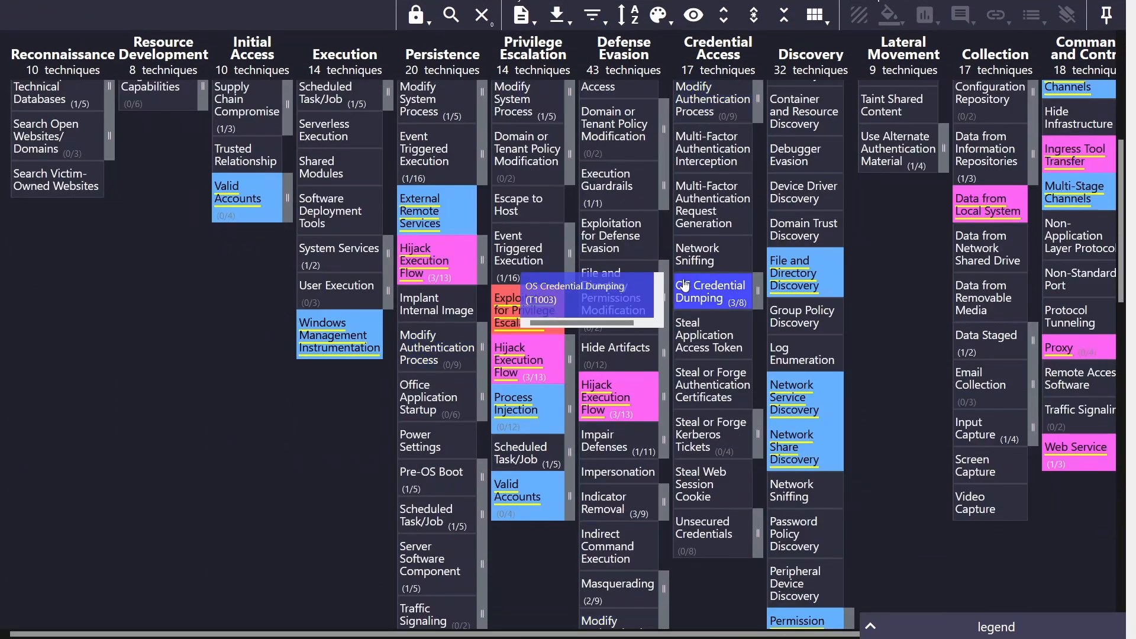
pyautogui.scroll(-2, 685, 287)
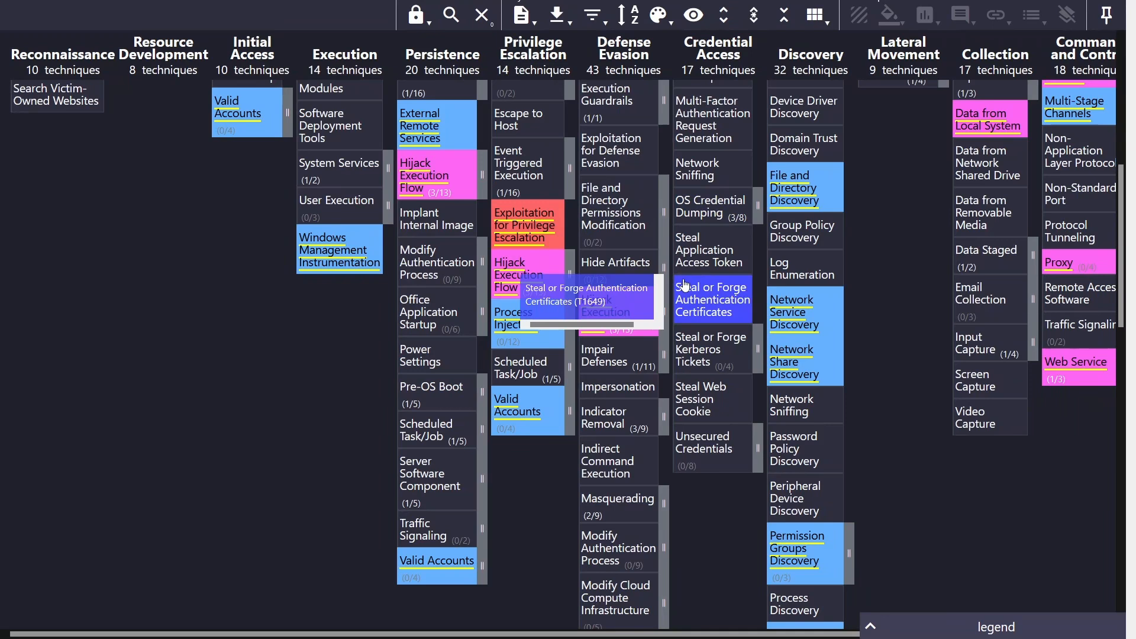
pyautogui.click(664, 322)
pyautogui.moveTo(821, 374)
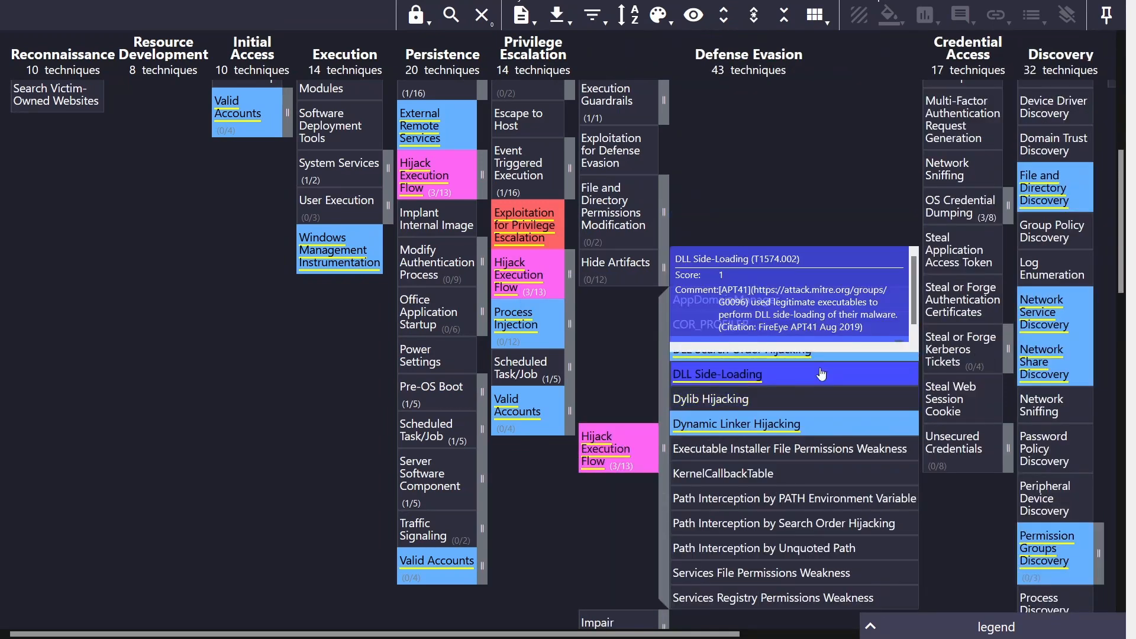
pyautogui.click(663, 448)
# Check the APT41 layer's color setup, including its scoring gradient, and close it without changes
pyautogui.scroll(7, 925, 278)
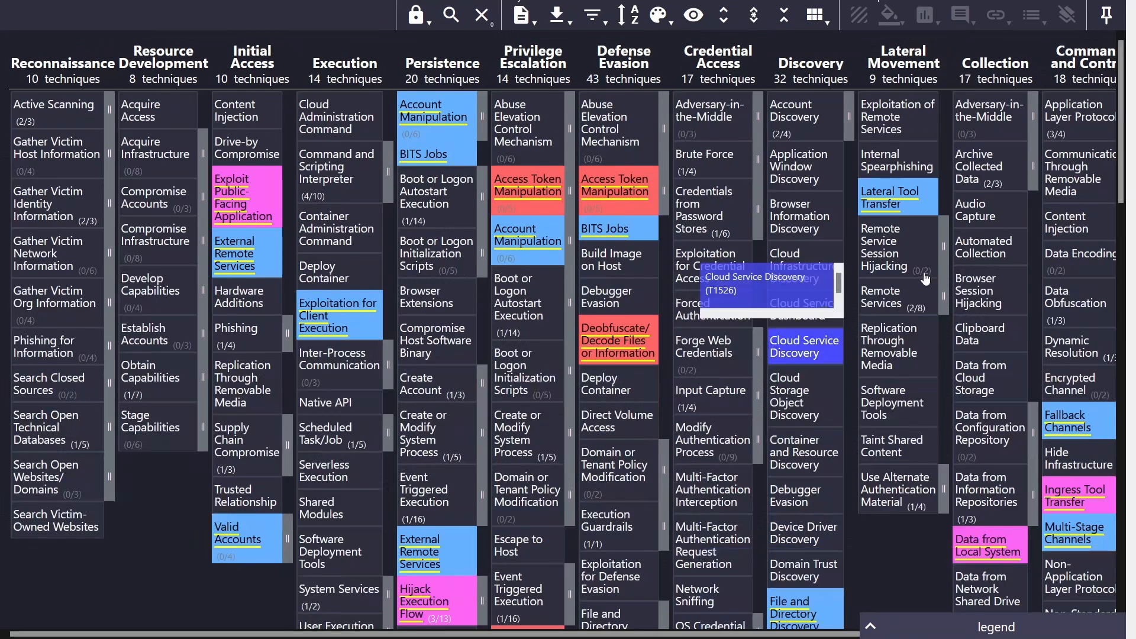
pyautogui.scroll(2, 926, 278)
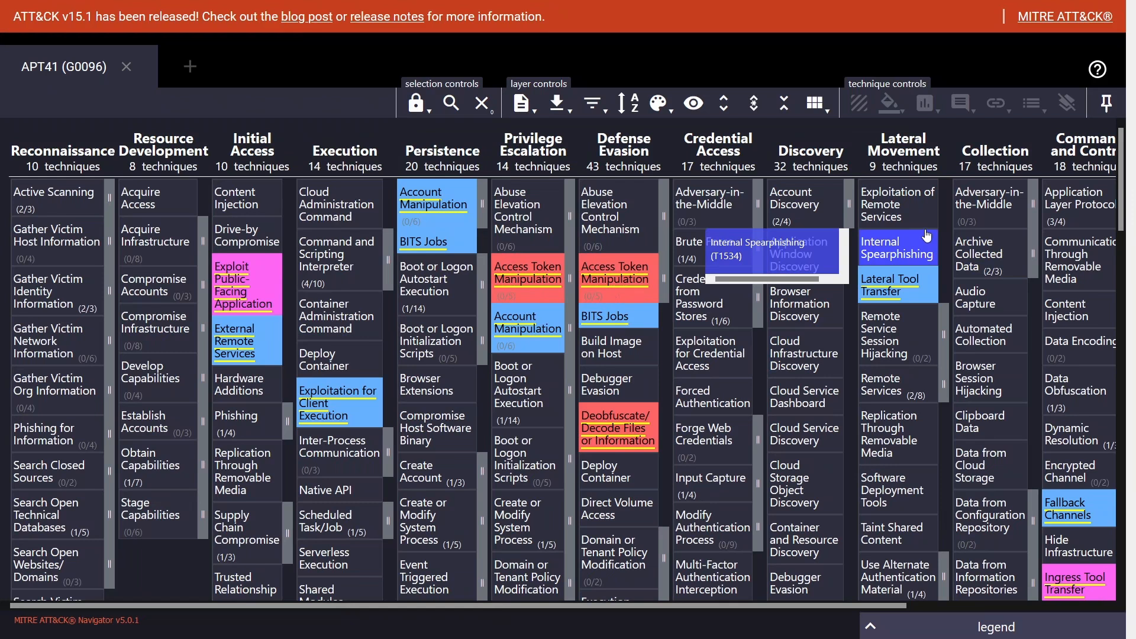
pyautogui.click(661, 105)
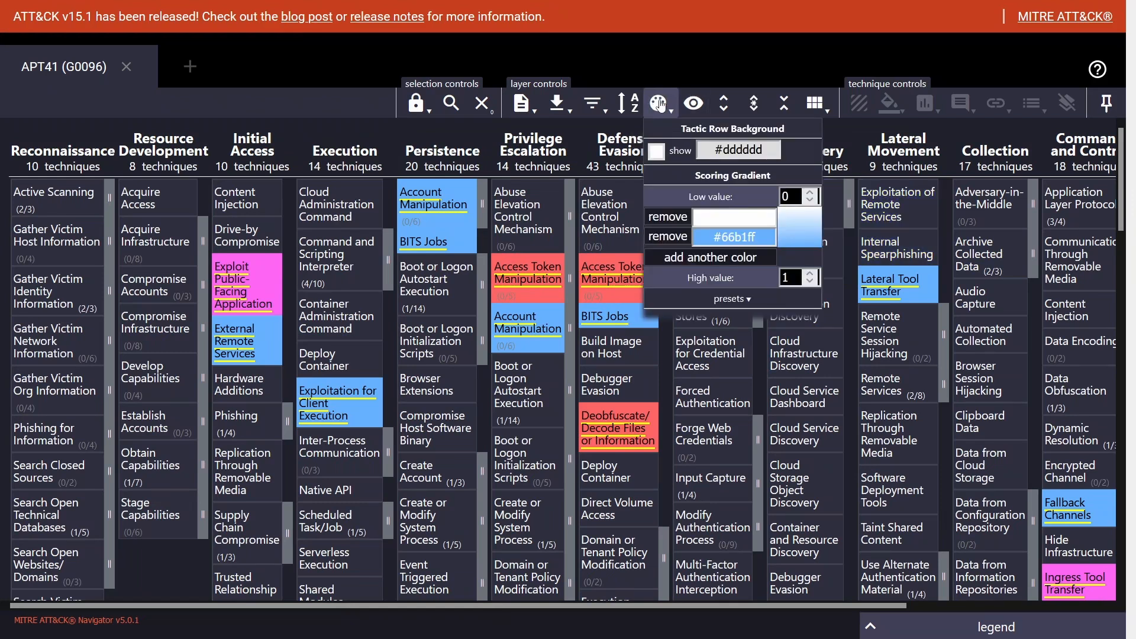
pyautogui.click(661, 105)
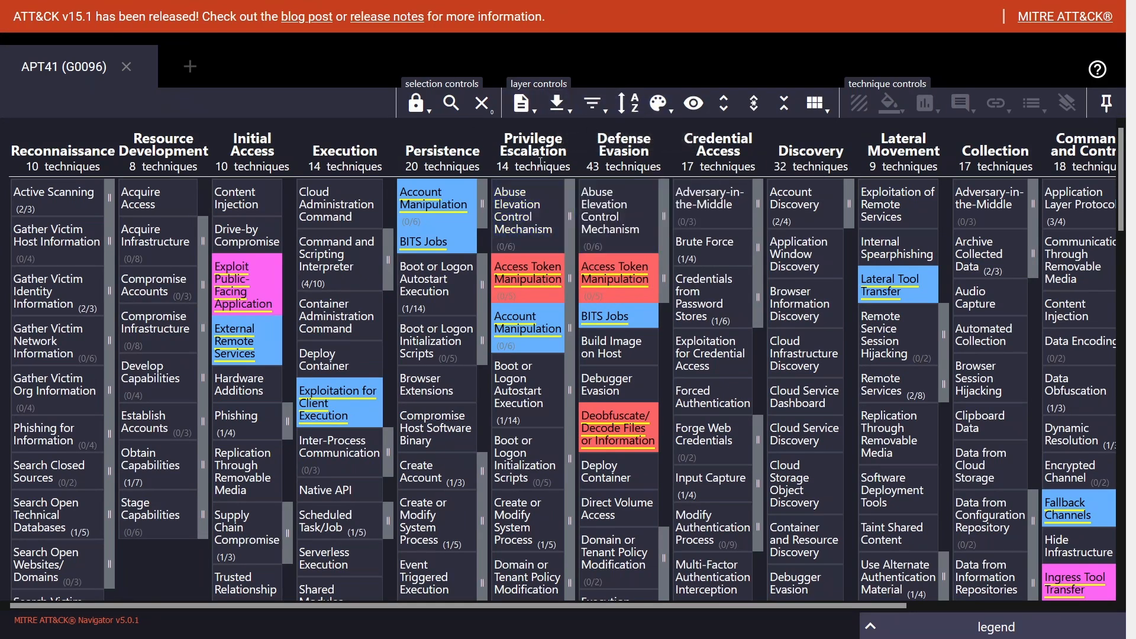
# Look over the highlighted APT41 techniques across all tactics of the full matrix
pyautogui.hotkey('ctrl', '-')
pyautogui.hotkey('ctrl', '-')
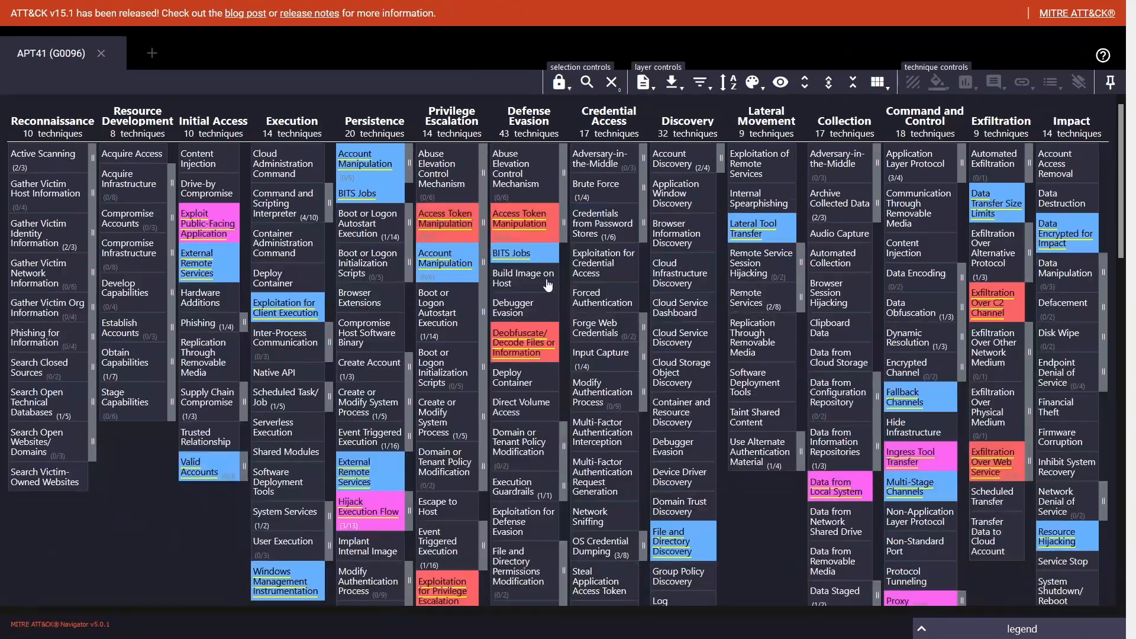
pyautogui.scroll(-6, 665, 221)
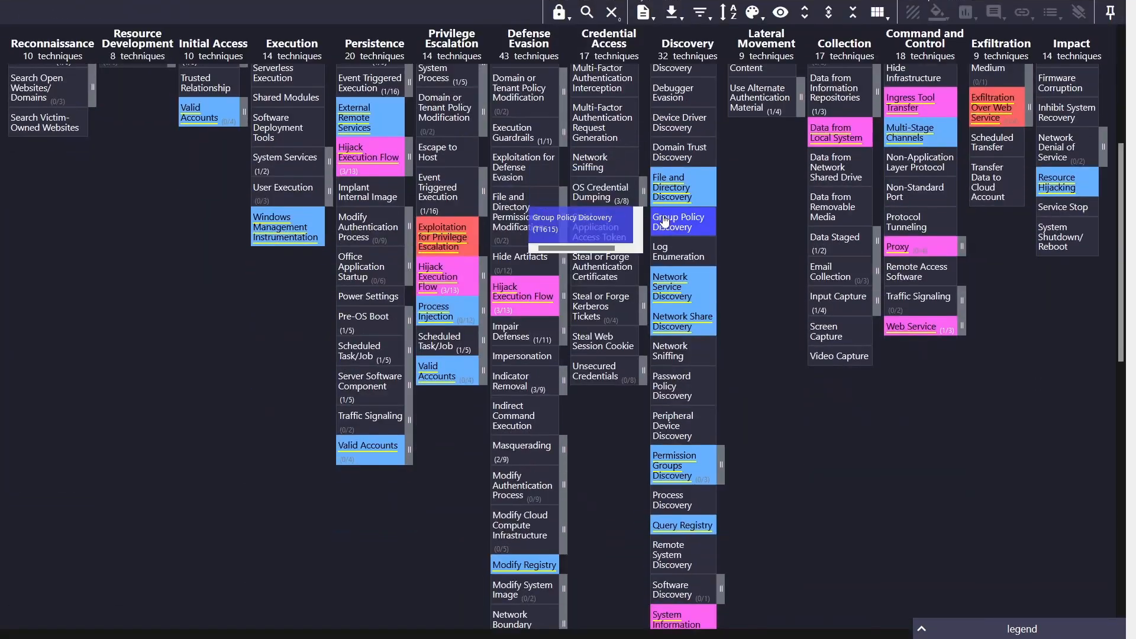
pyautogui.scroll(6, 665, 221)
pyautogui.moveTo(551, 218)
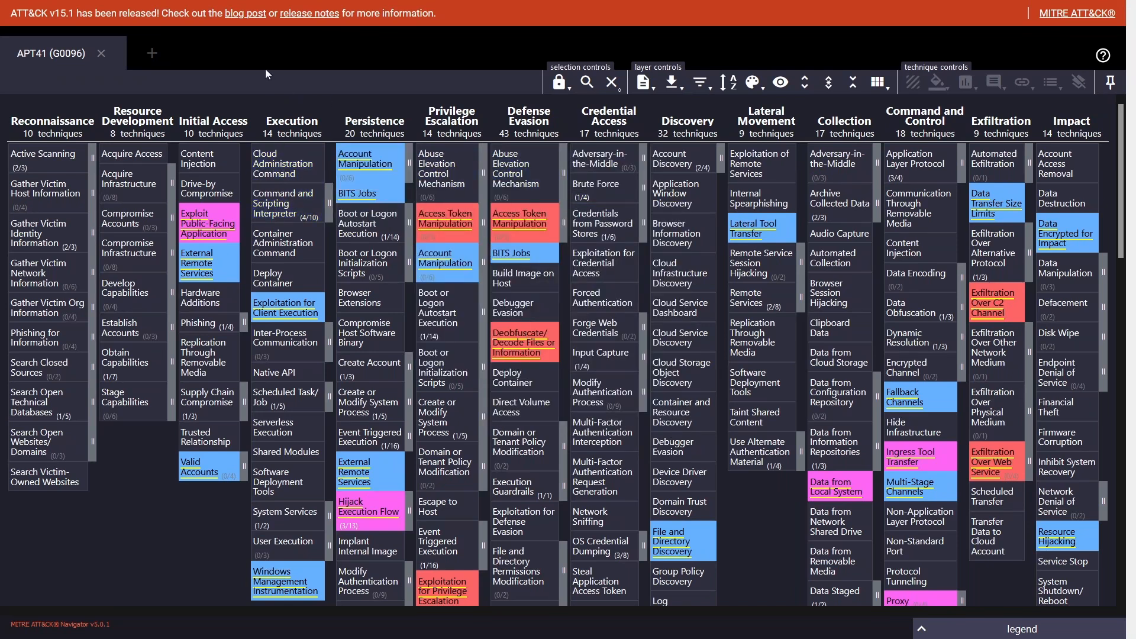
# Close the browser tab with the APT41 layer and switch to the blank ATT&CK Navigator start page
pyautogui.moveTo(268, 15)
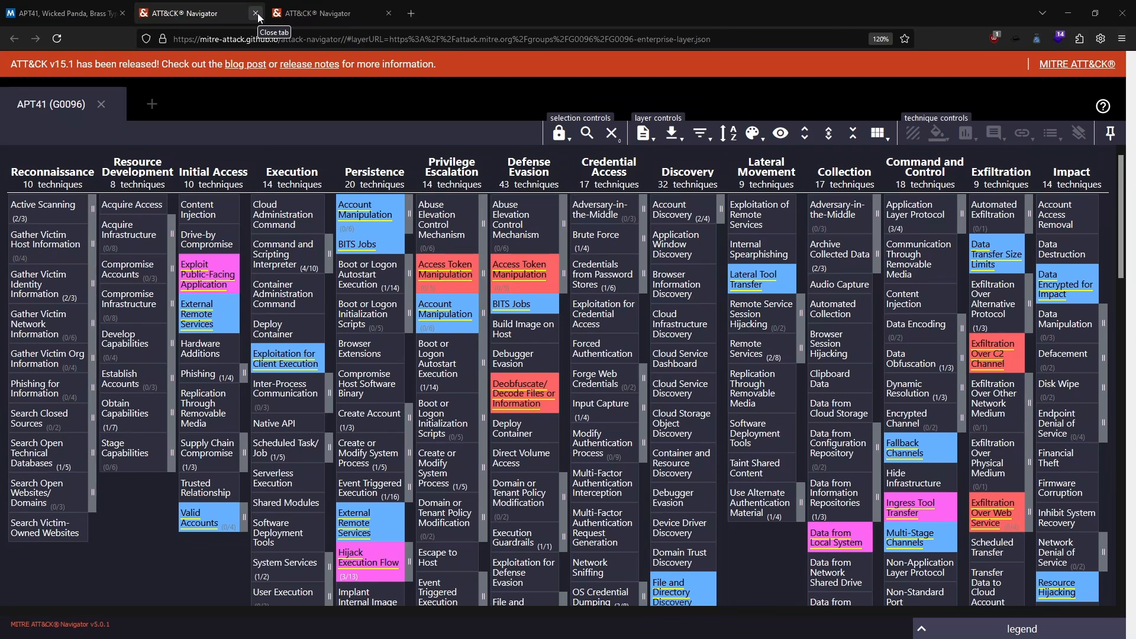
pyautogui.click(258, 13)
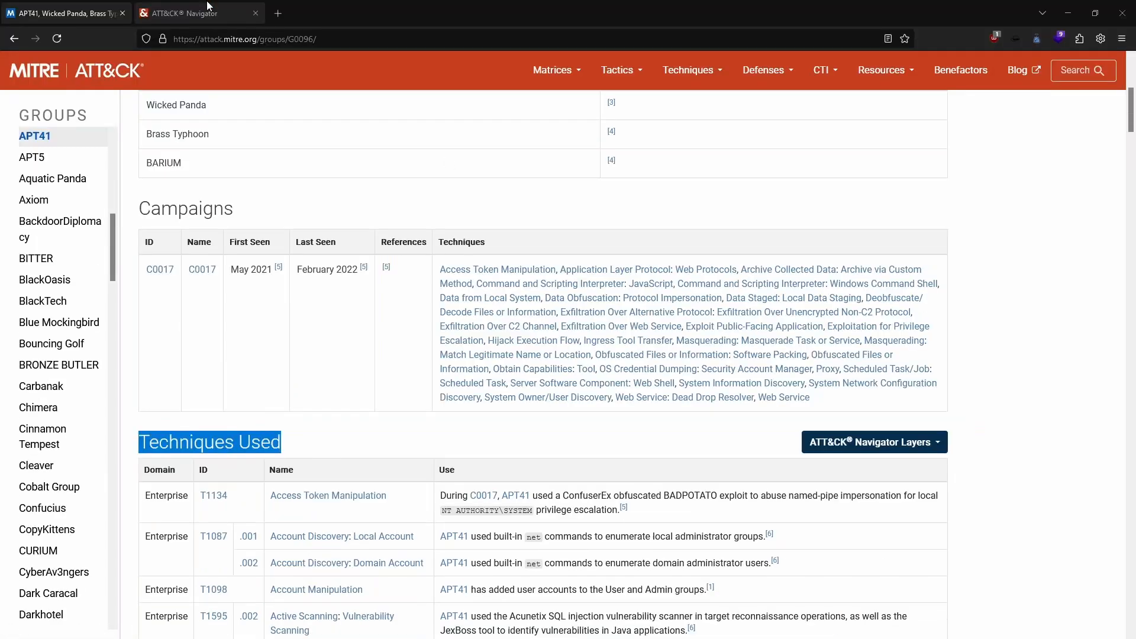
pyautogui.click(213, 7)
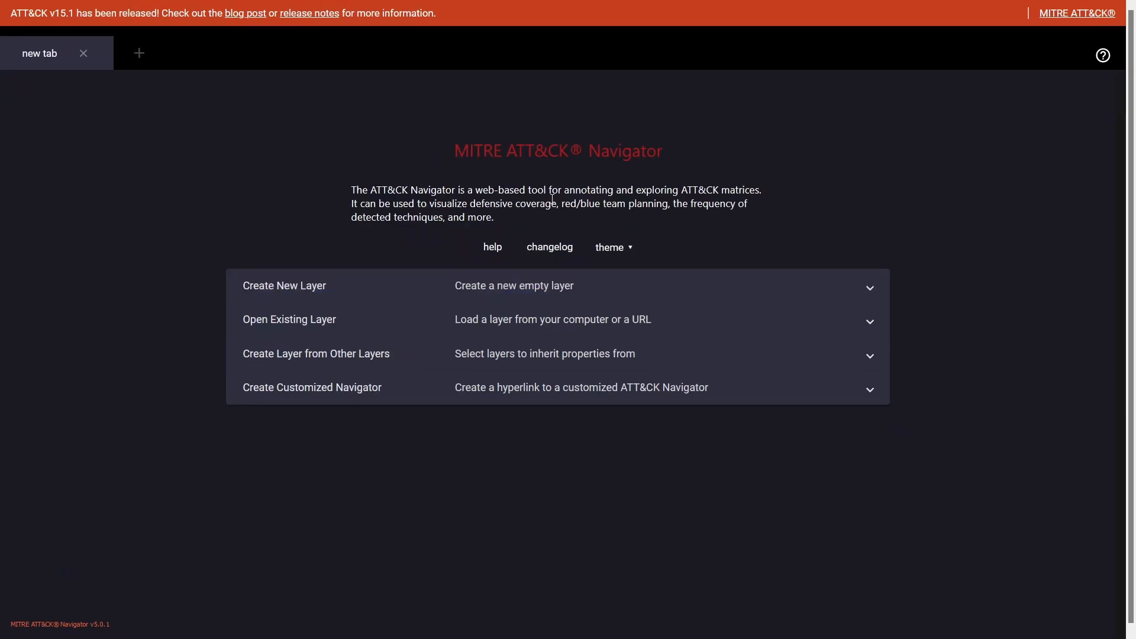
# Open two additional Navigator tabs and close both again
pyautogui.click(148, 56)
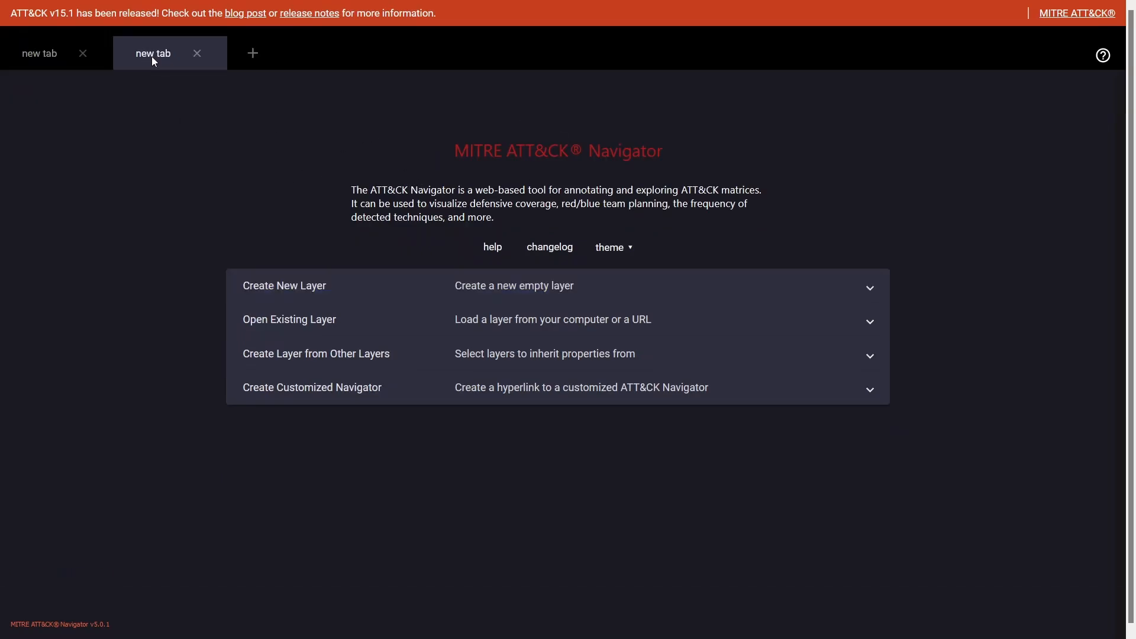
pyautogui.click(249, 57)
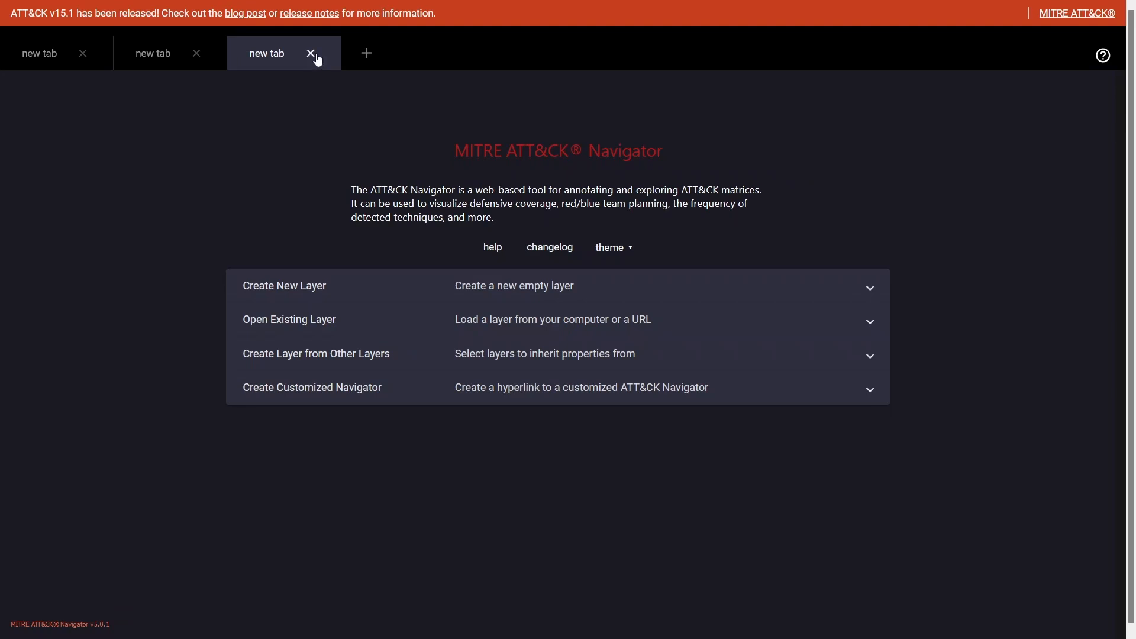
pyautogui.click(312, 54)
pyautogui.click(197, 55)
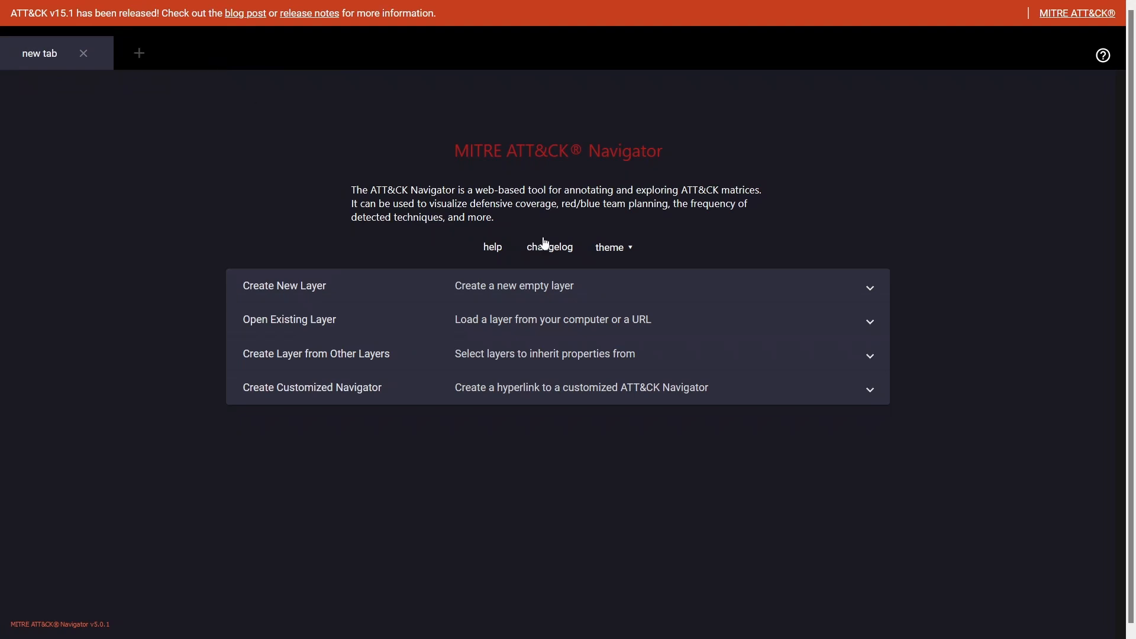
# Switch the Navigator theme to light and back to dark
pyautogui.click(616, 247)
pyautogui.click(618, 302)
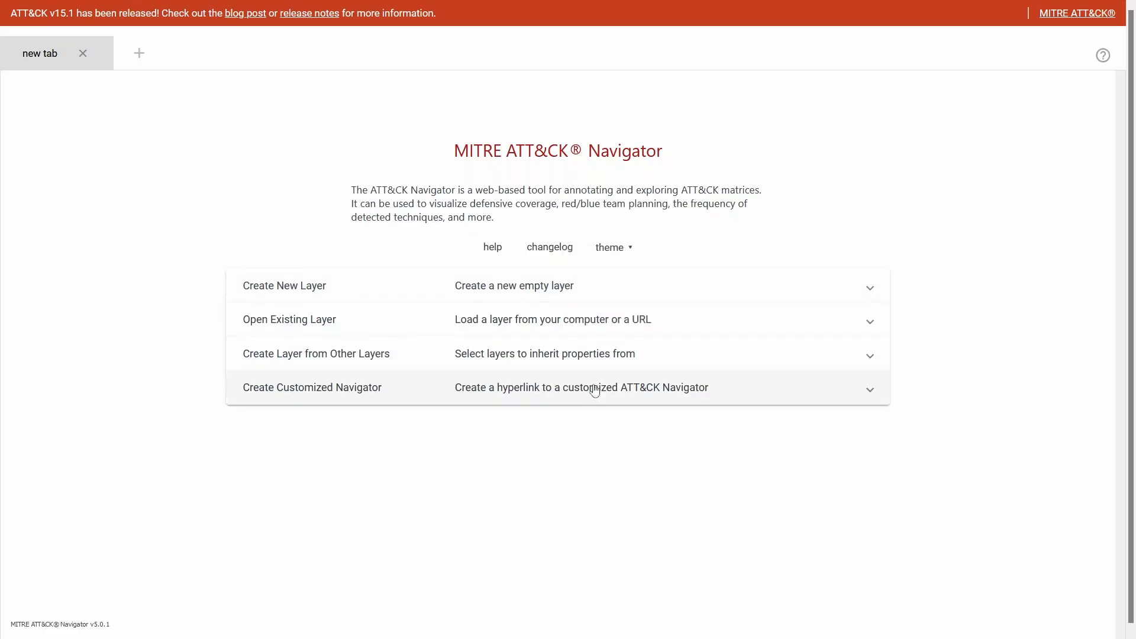
pyautogui.click(615, 248)
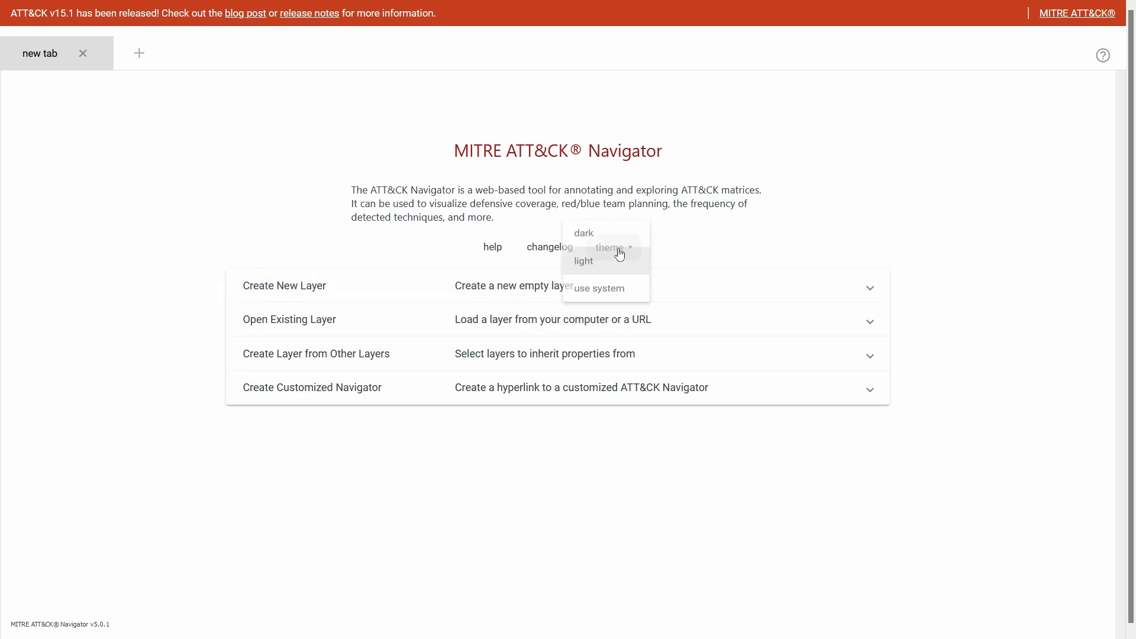
pyautogui.click(618, 229)
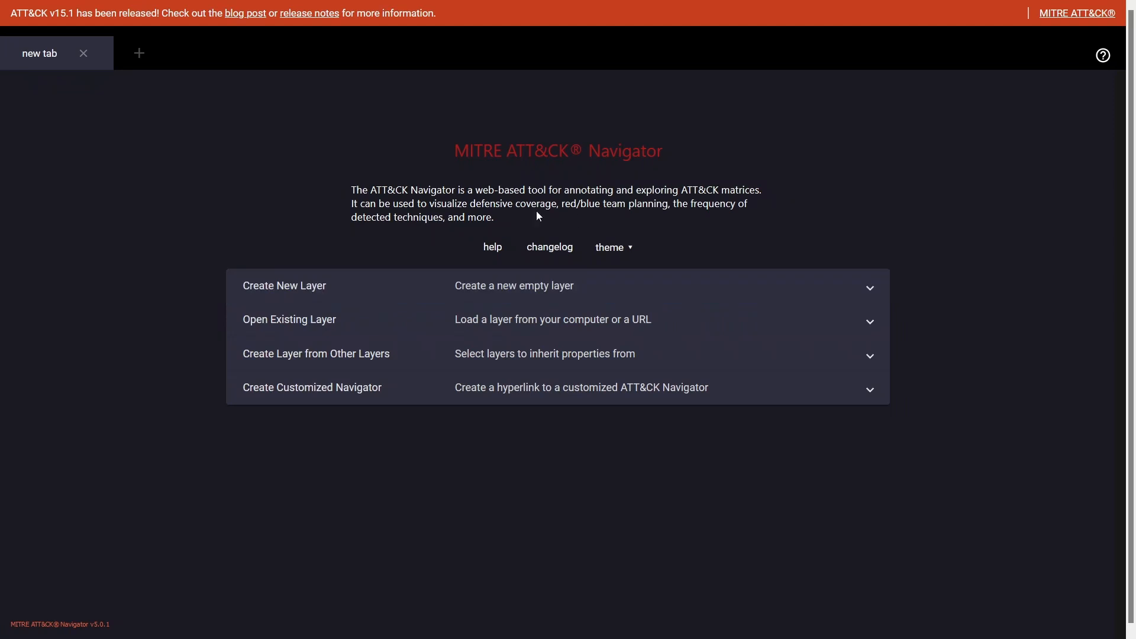
pyautogui.moveTo(352, 194); pyautogui.dragTo(508, 192)
pyautogui.click(508, 192)
pyautogui.scroll(-1, 540, 222)
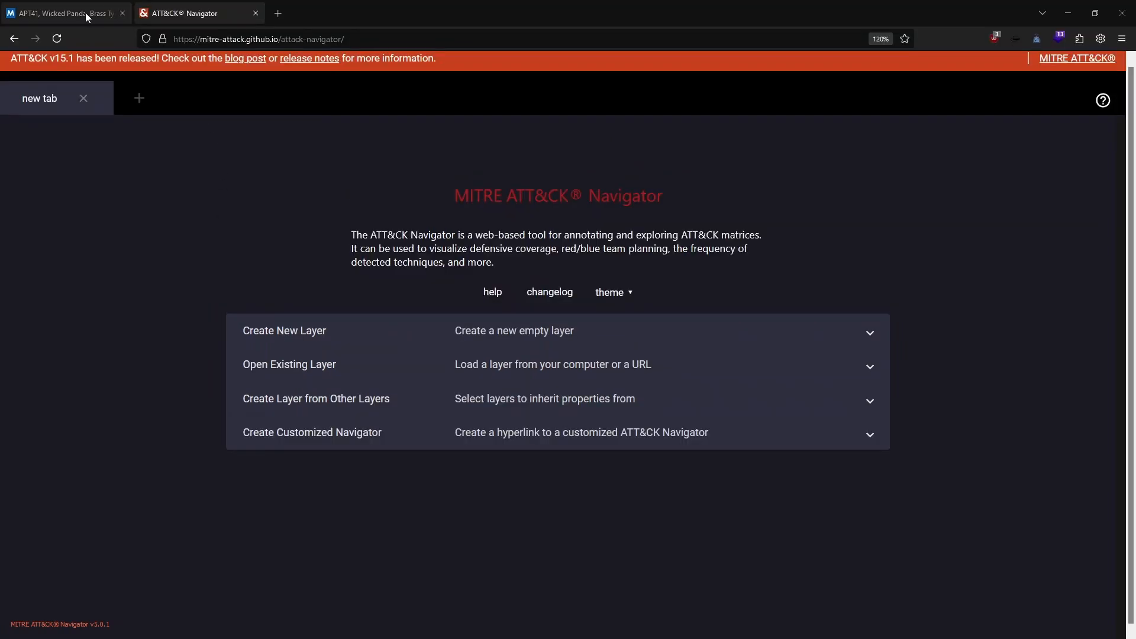
# Check the ATT&CK Navigator Layers options for Techniques Used on the APT41 group page, and return to the Navigator start page
pyautogui.click(85, 12)
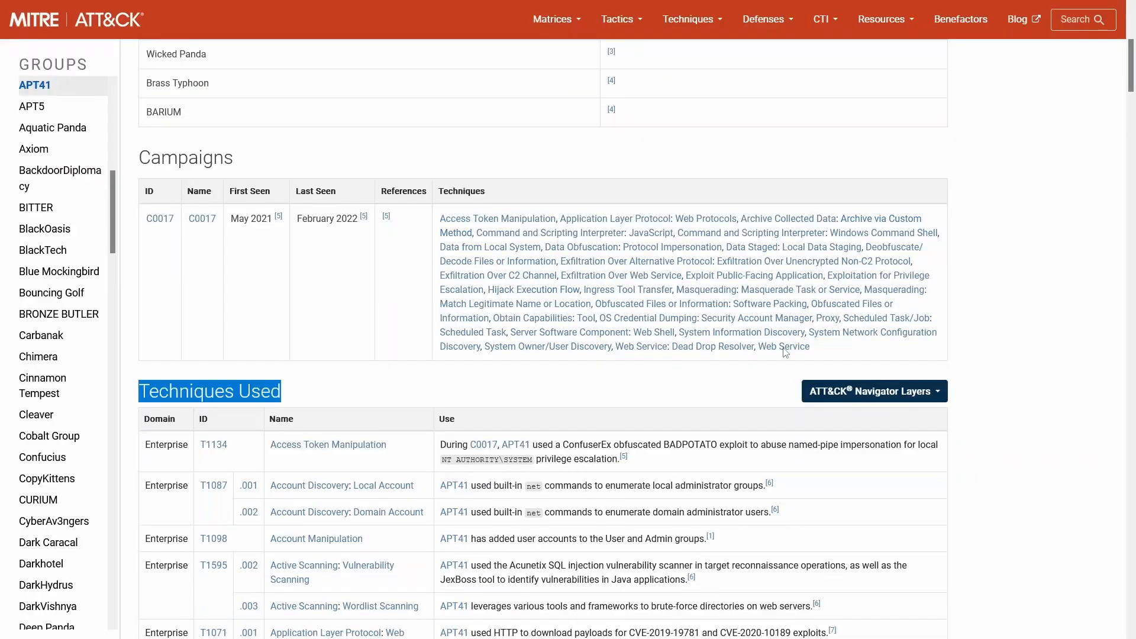
pyautogui.click(927, 396)
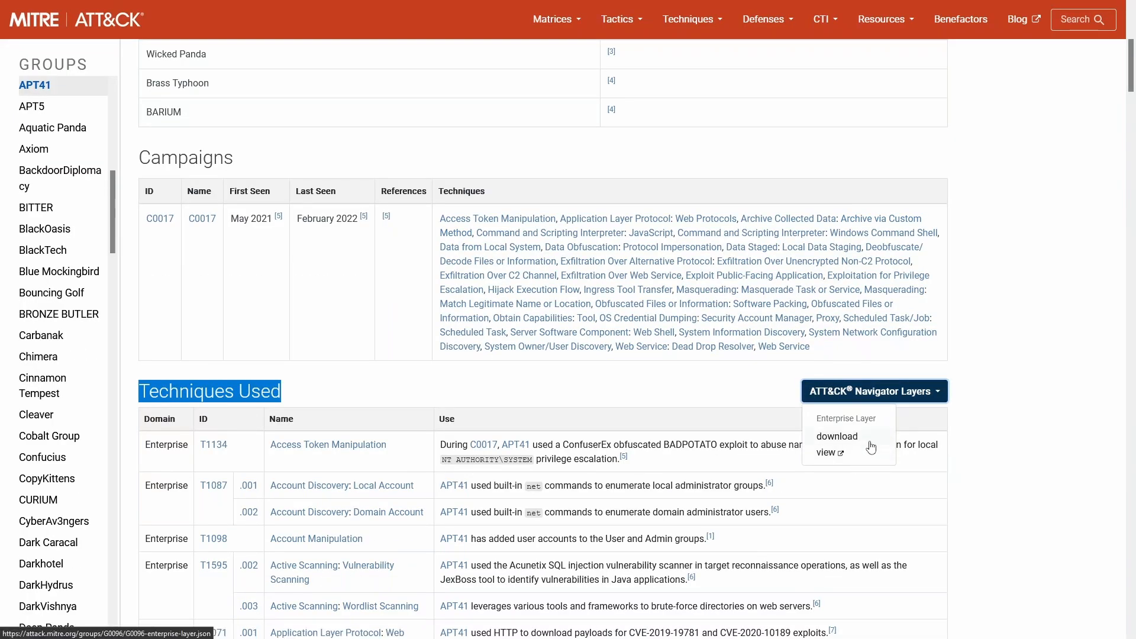
pyautogui.click(856, 456)
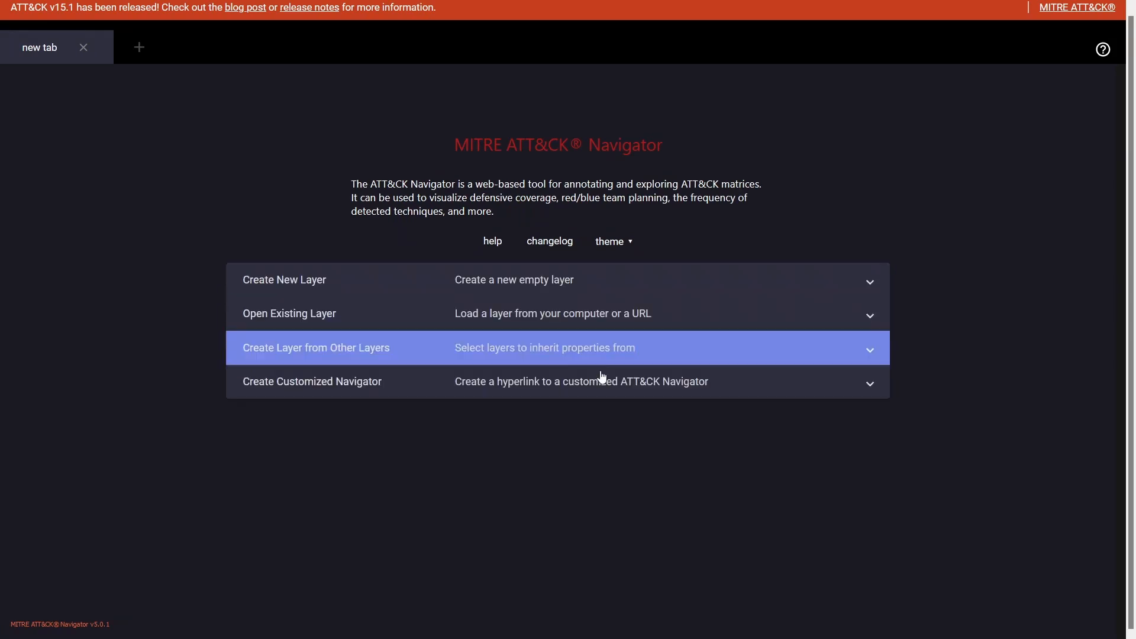
# Examine the settings for creating a layer from other layers and for creating a customized Navigator, and collapse both sections
pyautogui.click(646, 356)
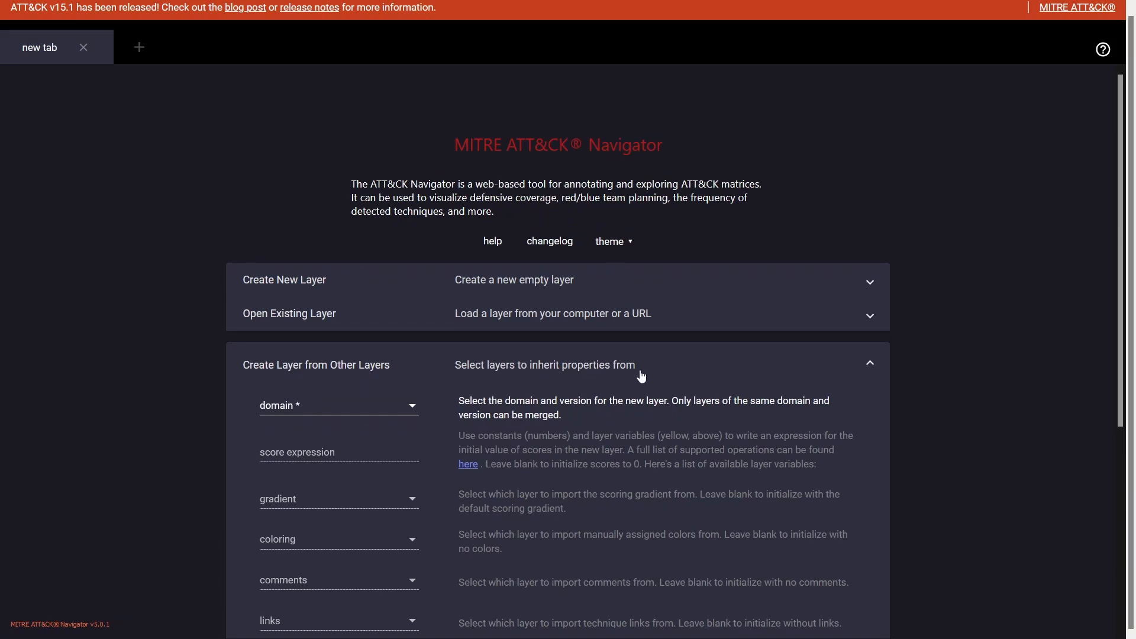
pyautogui.click(706, 369)
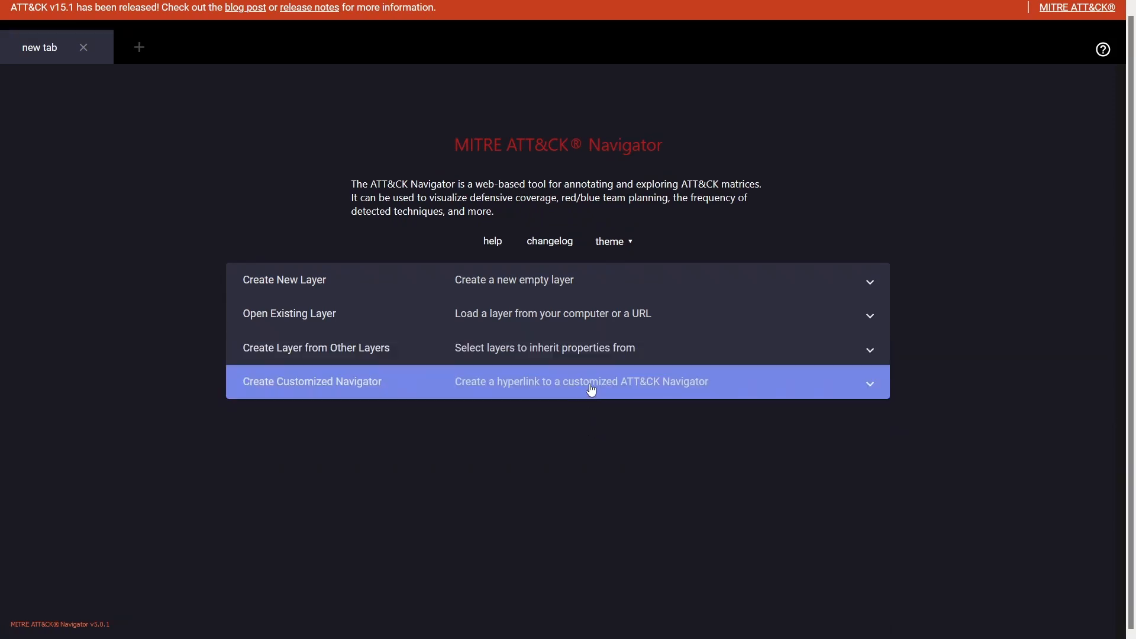
pyautogui.click(591, 388)
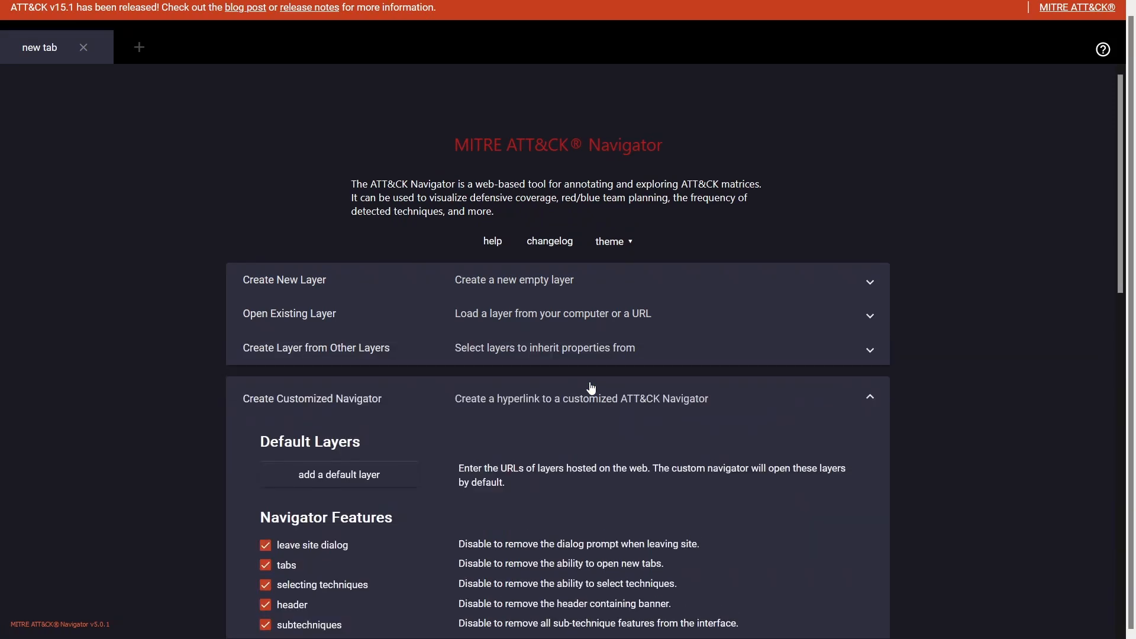
pyautogui.scroll(-5, 591, 387)
pyautogui.scroll(5, 591, 387)
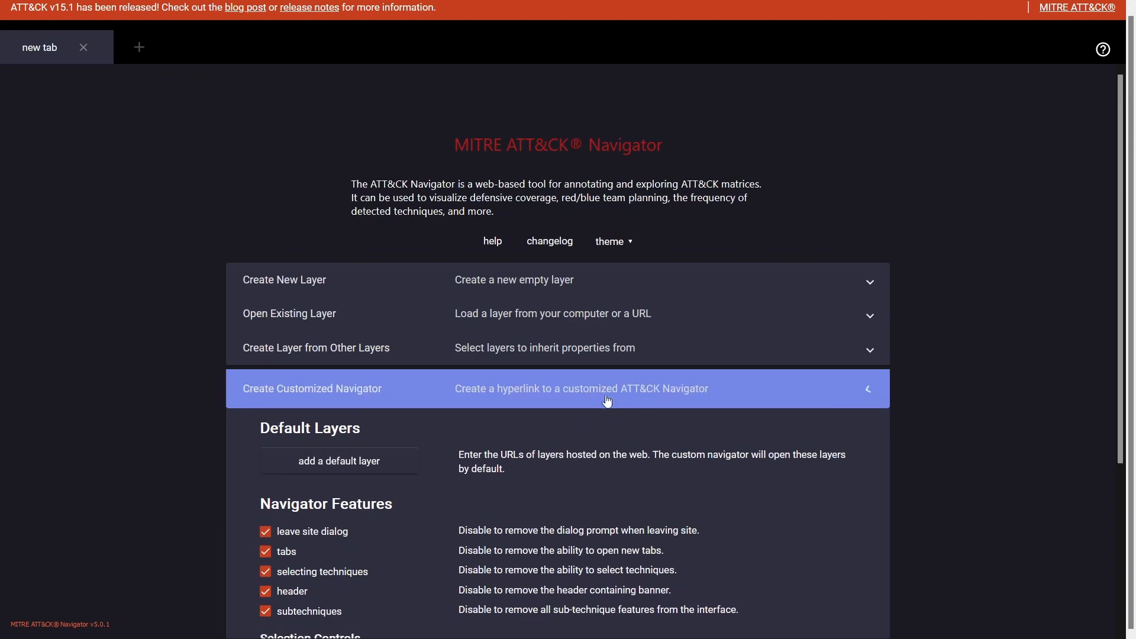
pyautogui.click(591, 390)
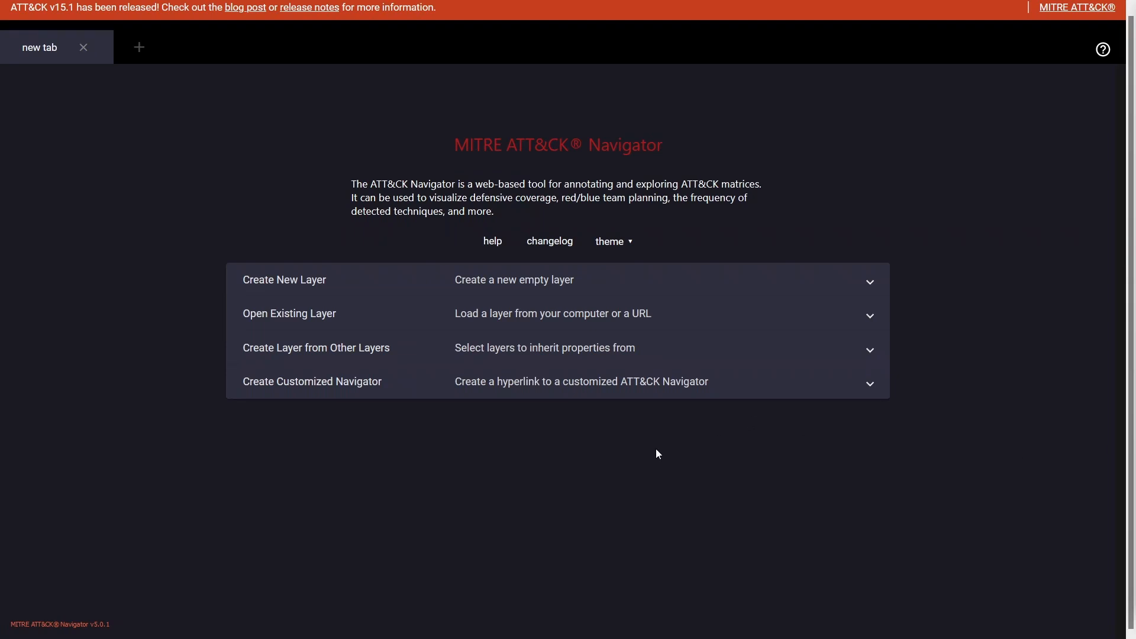
# Review the ATT&CK version choices for a new layer, and create an empty Enterprise ATT&CK layer
pyautogui.click(606, 294)
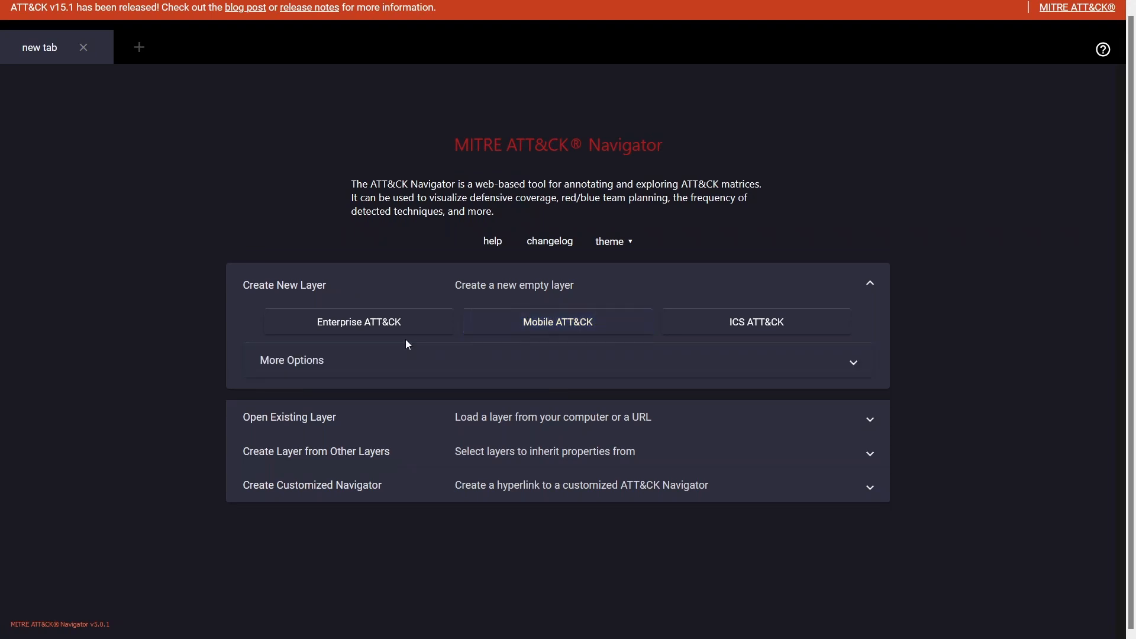
pyautogui.click(414, 366)
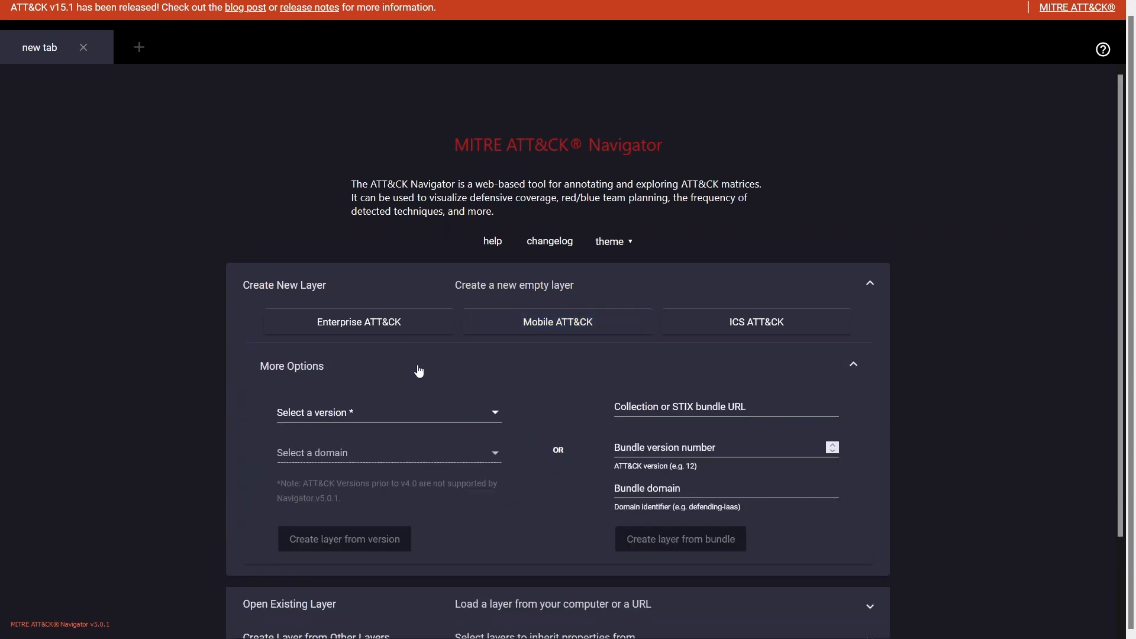
pyautogui.click(421, 412)
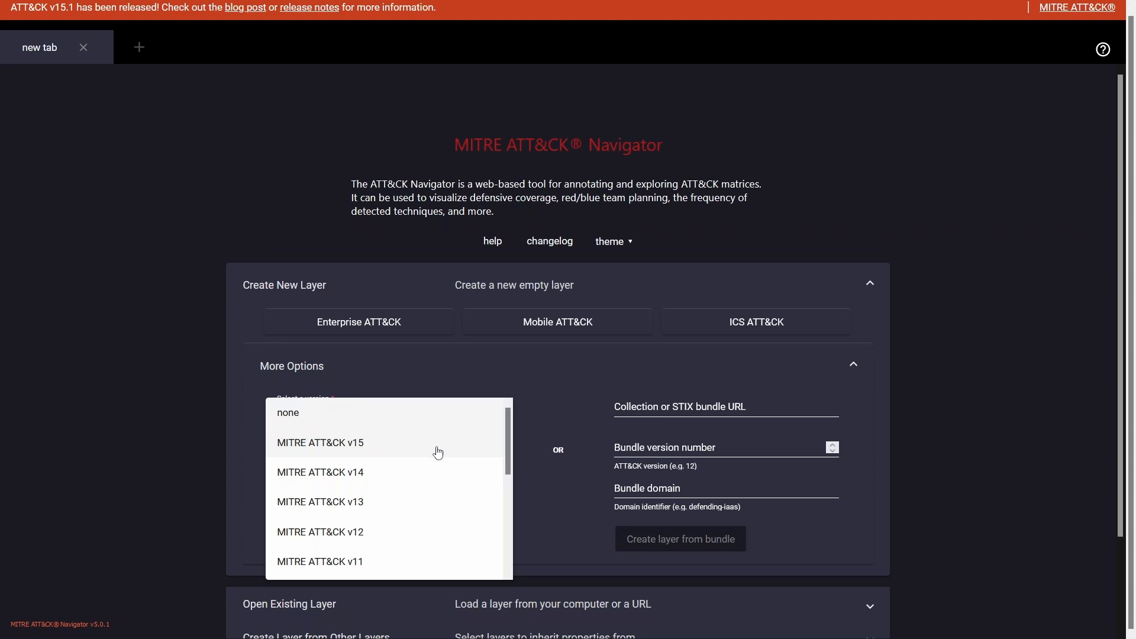
pyautogui.moveTo(508, 460); pyautogui.dragTo(504, 435)
pyautogui.click(235, 434)
pyautogui.click(385, 425)
pyautogui.click(237, 461)
pyautogui.click(414, 329)
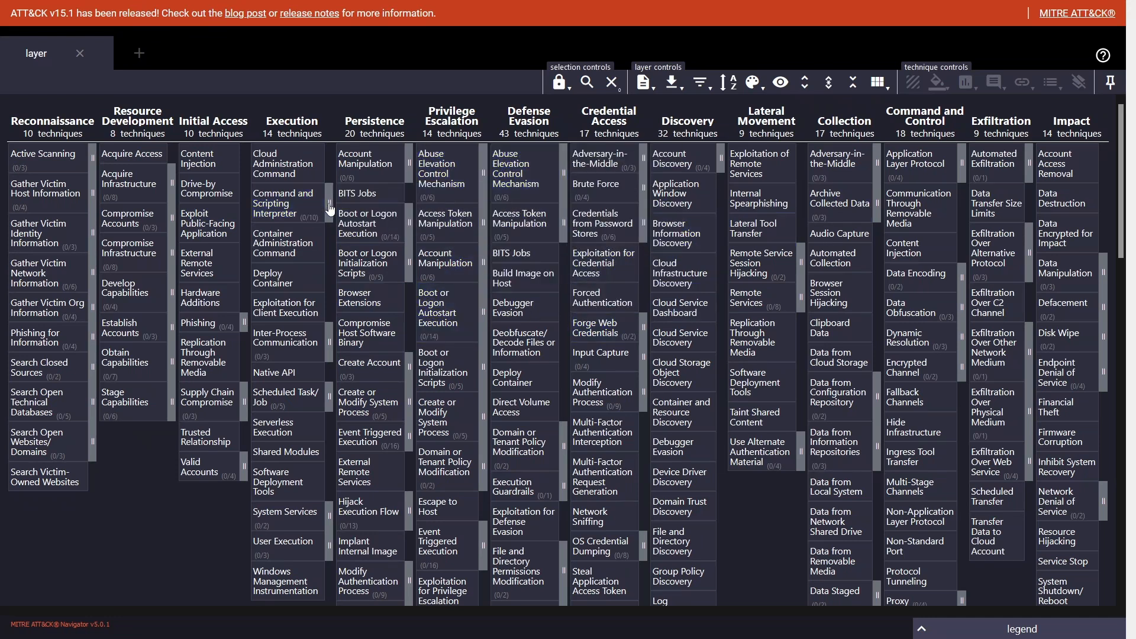
# Check the selection behavior options, select Abuse Elevation Control Mechanism across its tactics, and clear the selection
pyautogui.click(560, 83)
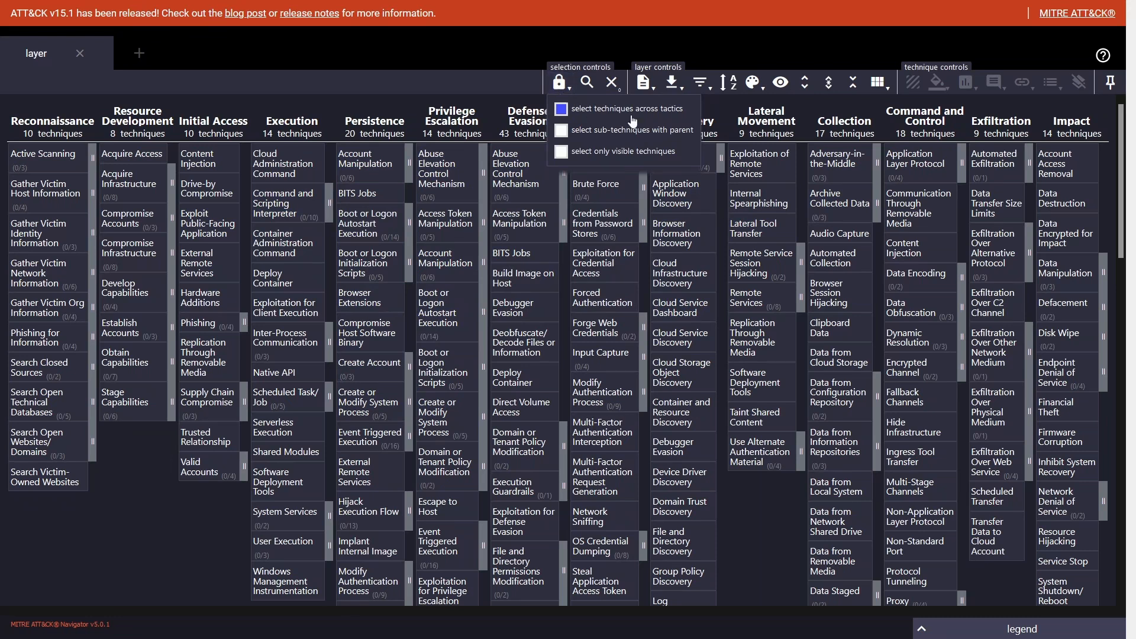
pyautogui.click(560, 83)
pyautogui.click(540, 189)
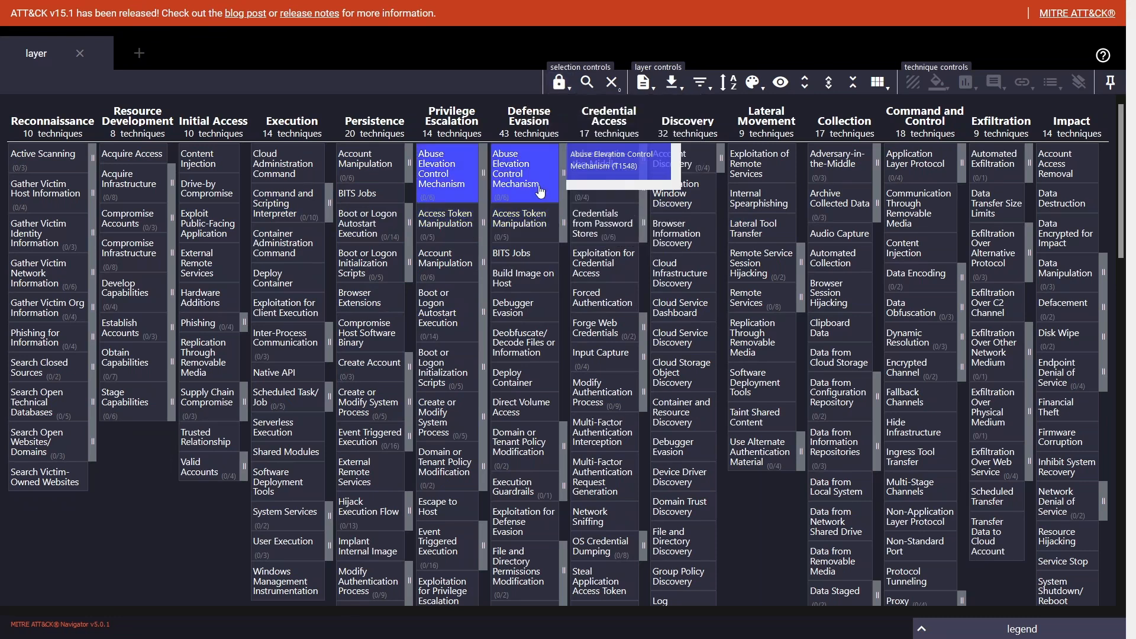
pyautogui.click(540, 189)
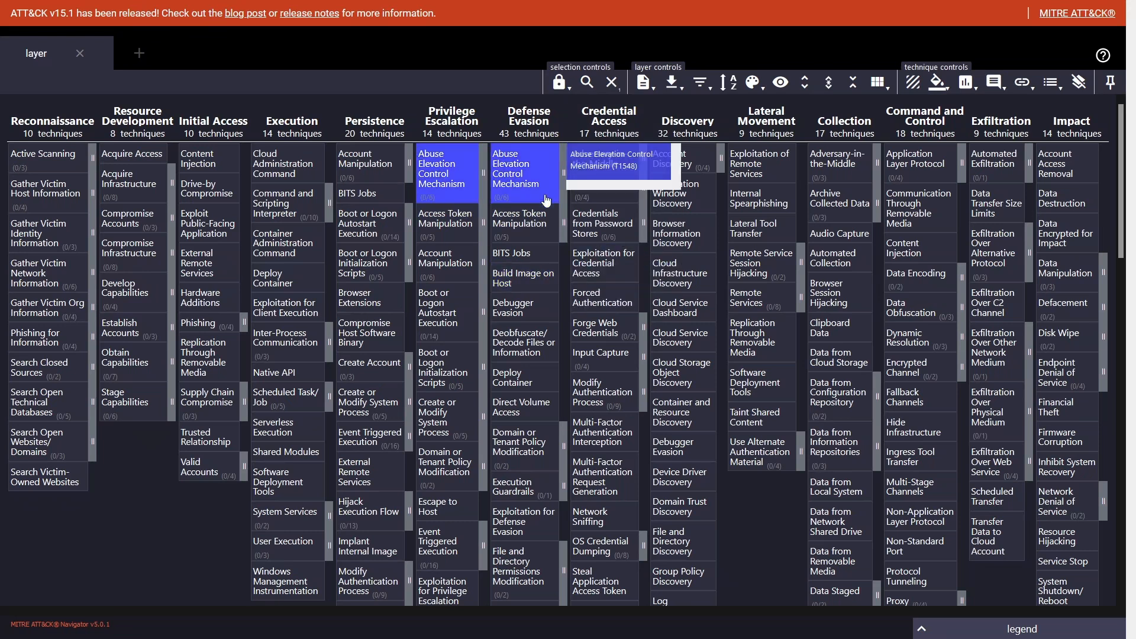
pyautogui.scroll(3, 546, 204)
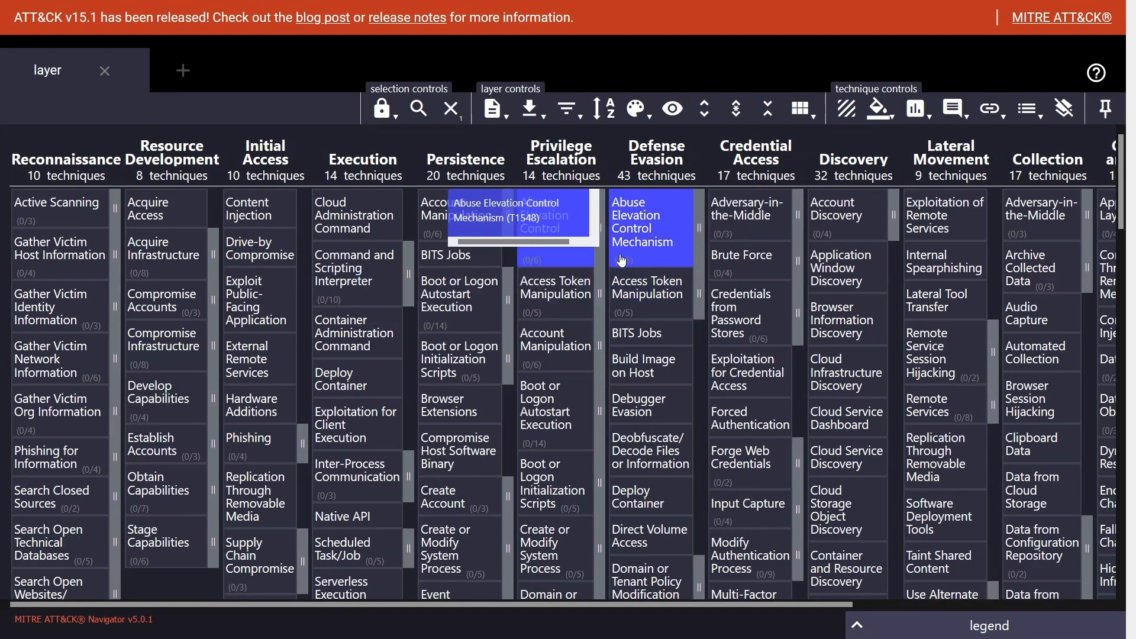
pyautogui.click(614, 199)
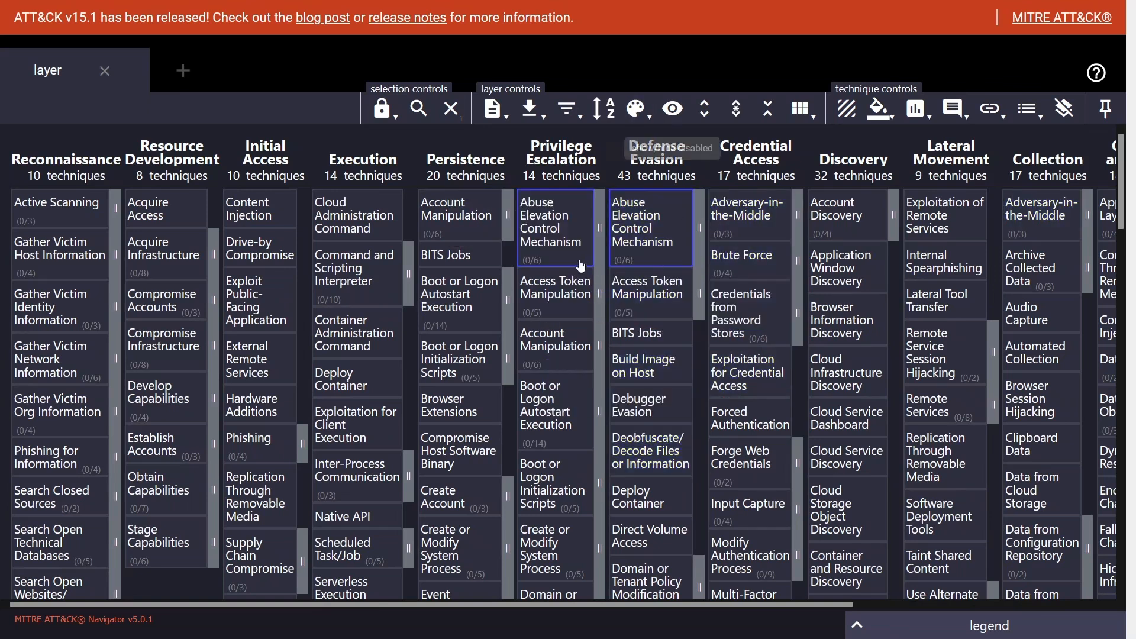
pyautogui.hotkey('ctrl', '-')
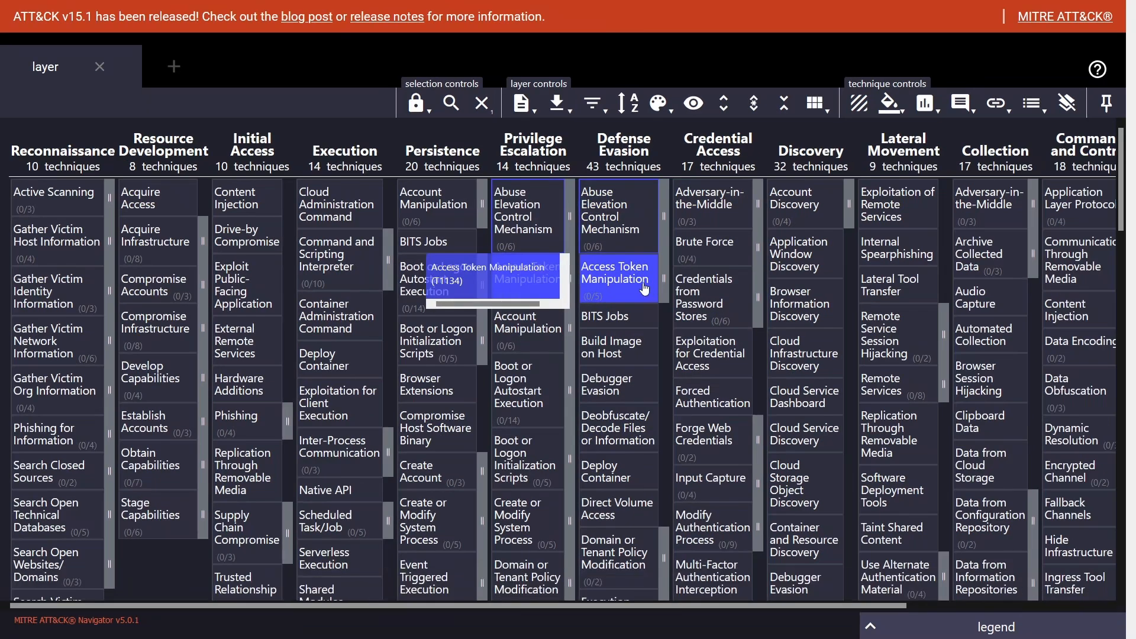
pyautogui.hotkey('ctrl', '-')
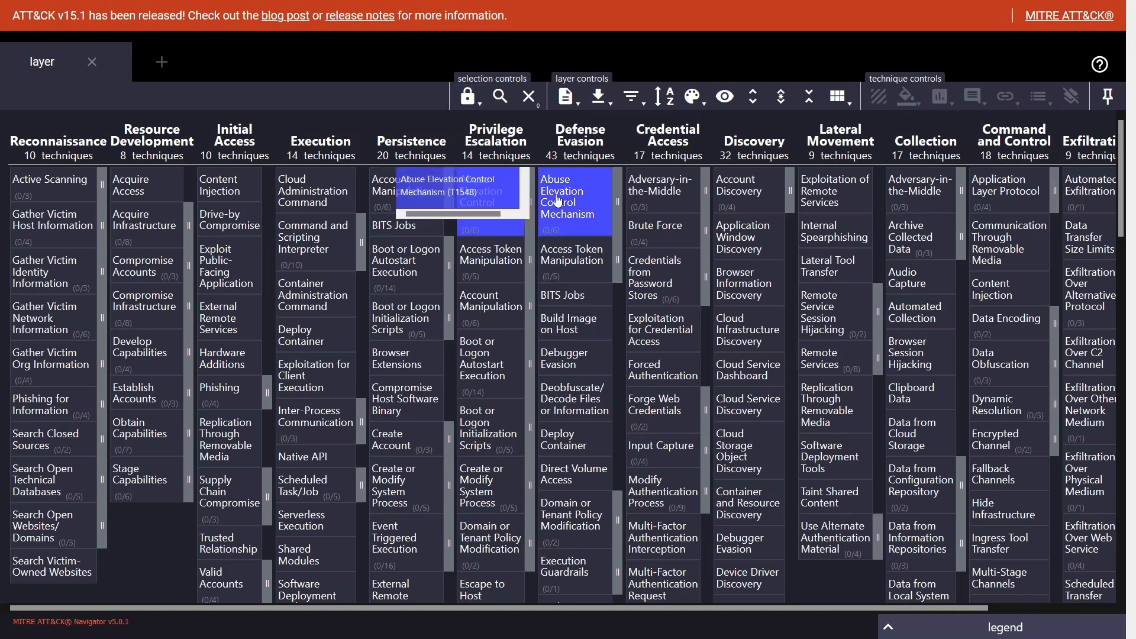
pyautogui.click(528, 97)
# Enable selecting sub-techniques with their parent, and expand Abuse Elevation Control Mechanism under Defense Evasion
pyautogui.click(468, 96)
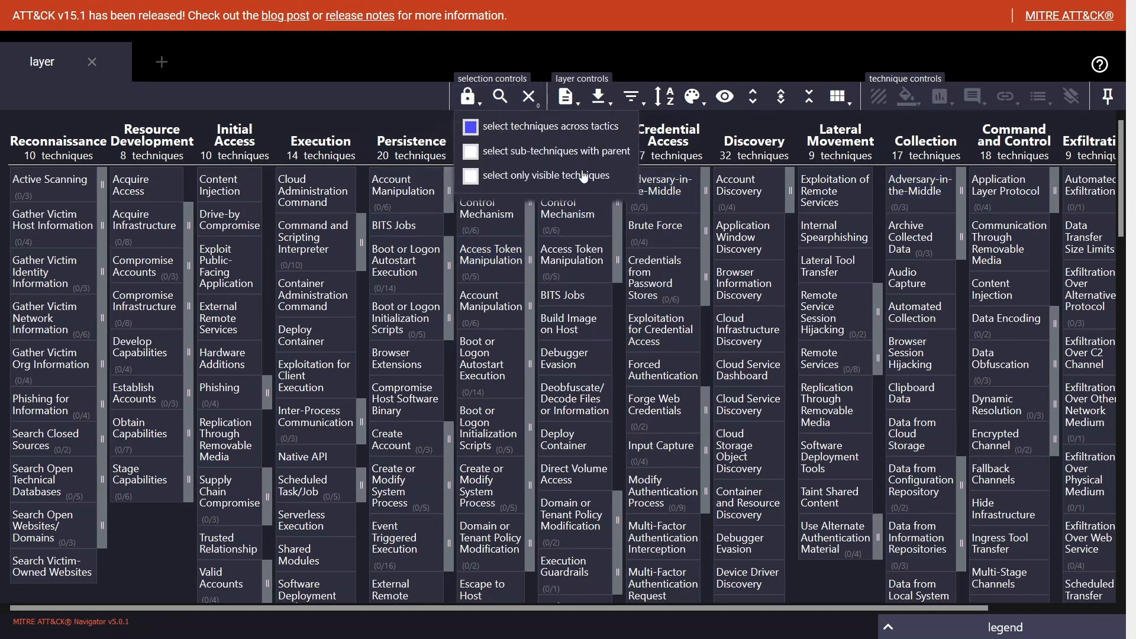
pyautogui.click(556, 155)
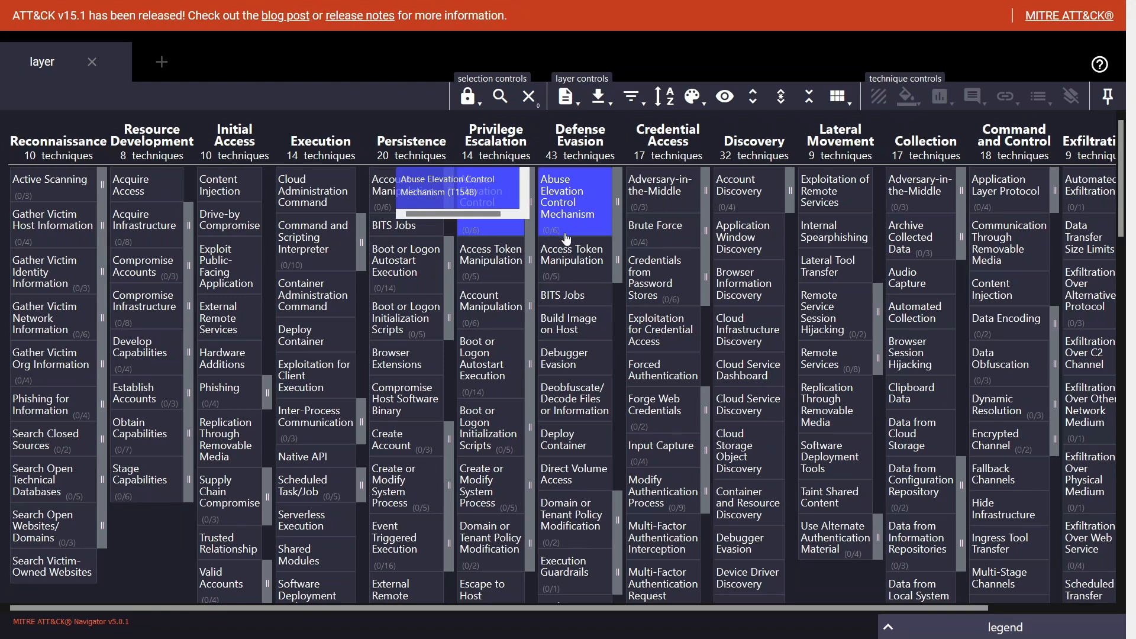
pyautogui.click(619, 207)
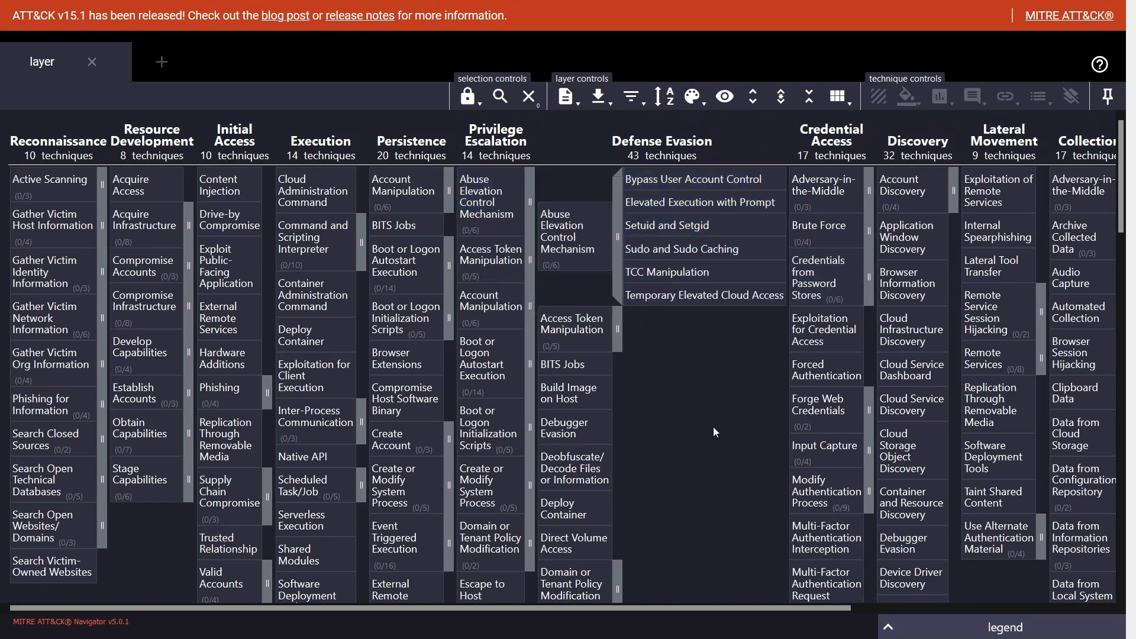
pyautogui.click(467, 97)
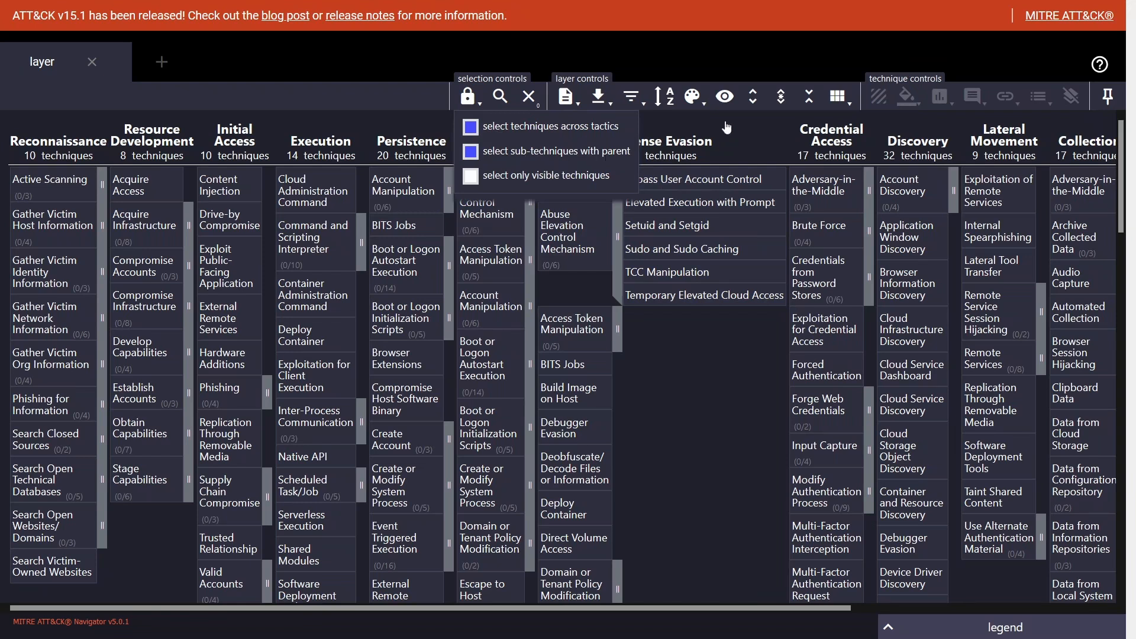
pyautogui.click(469, 96)
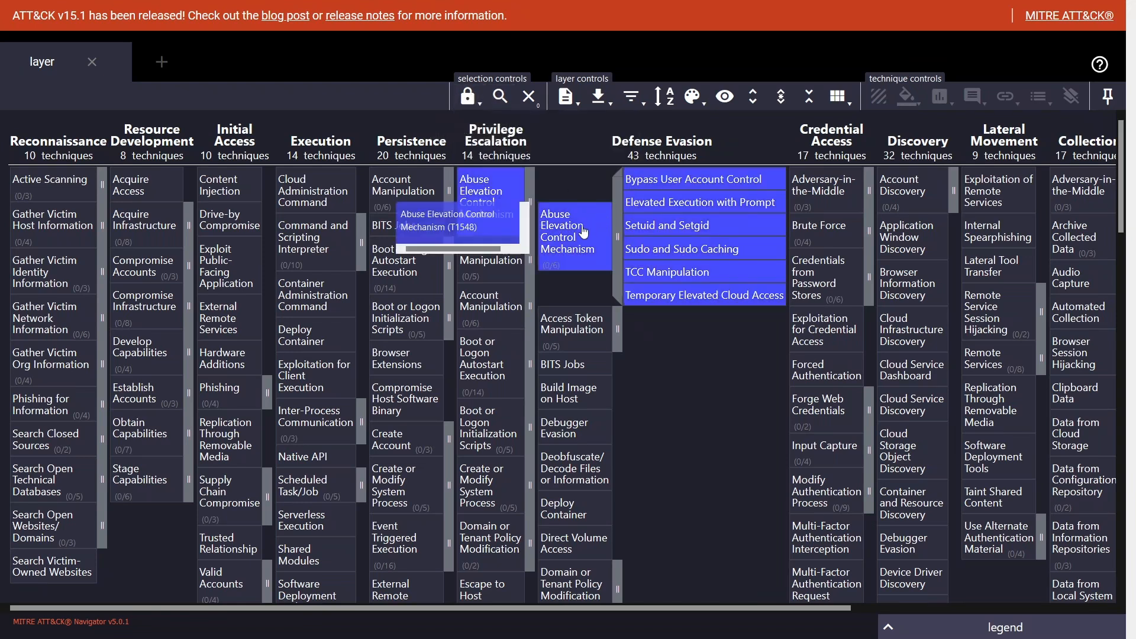
# Select Abuse Elevation Control Mechanism under Defense Evasion together with its sub-techniques, and clear the selection
pyautogui.click(583, 235)
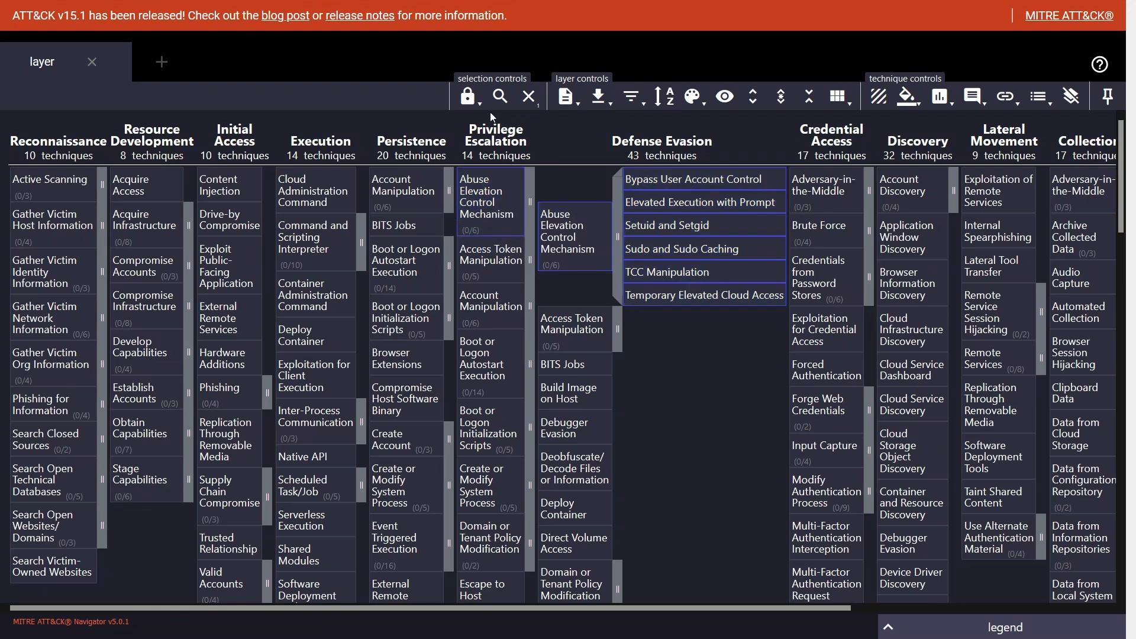
pyautogui.click(529, 98)
pyautogui.click(731, 254)
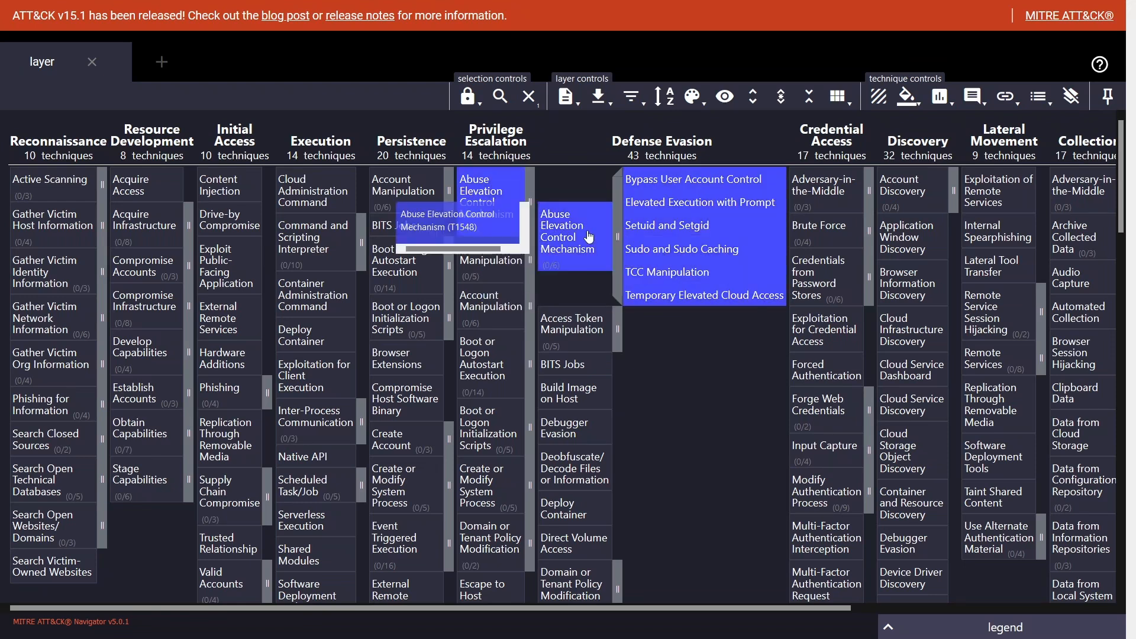
# Collapse the sub-techniques of Abuse Elevation Control Mechanism, and turn off selecting sub-techniques with their parent
pyautogui.click(621, 235)
pyautogui.click(485, 190)
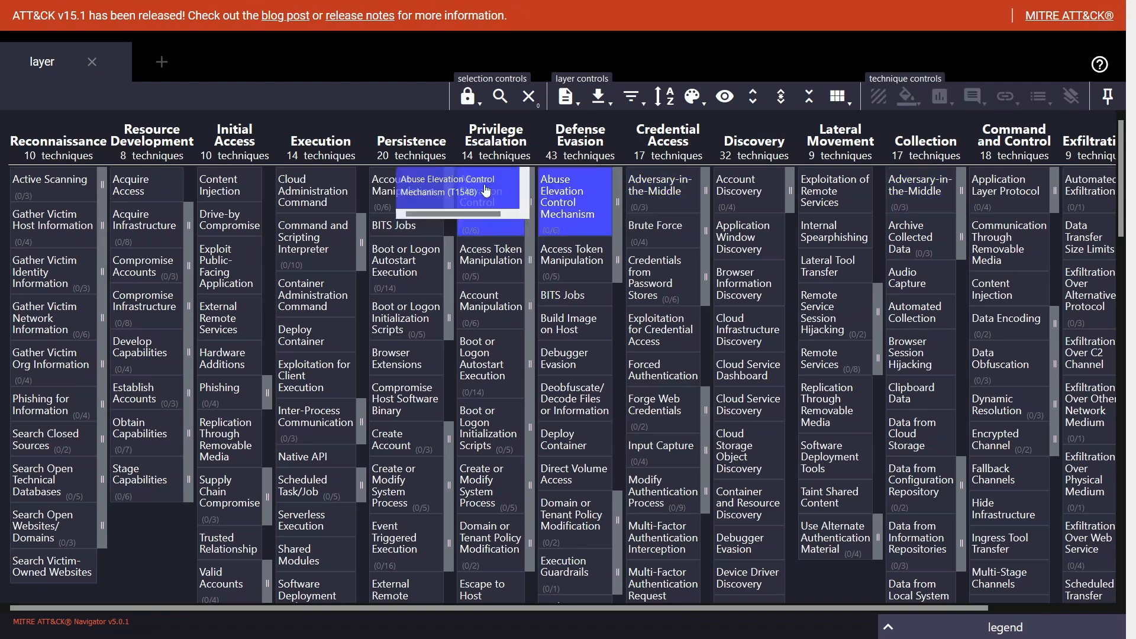
pyautogui.click(479, 104)
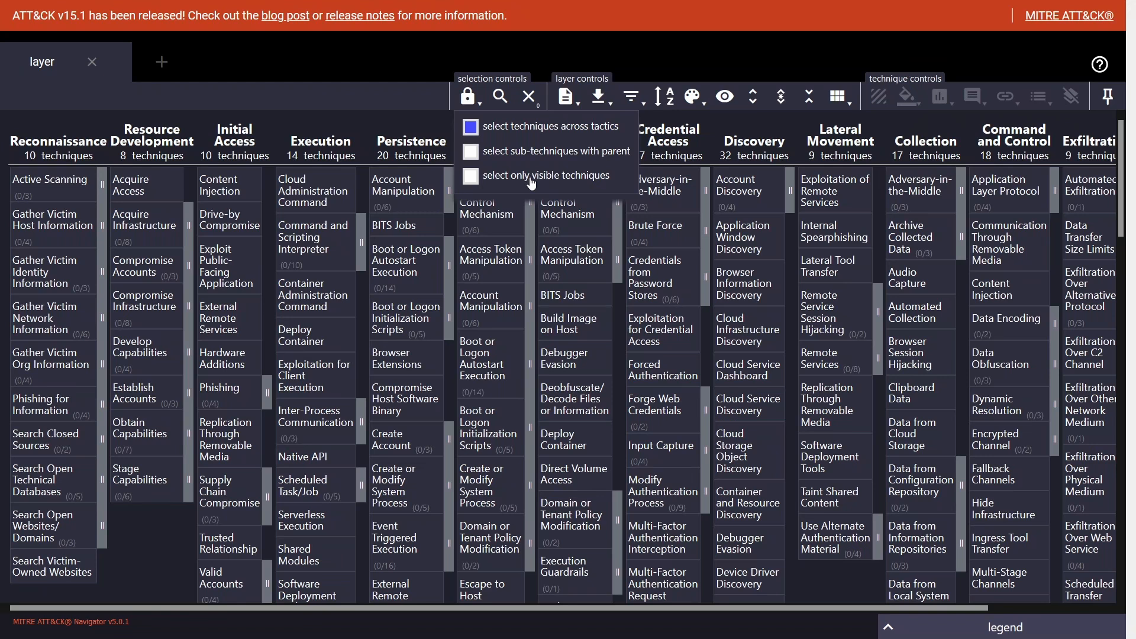
# Check the technique search and its search settings, and close the search
pyautogui.click(505, 101)
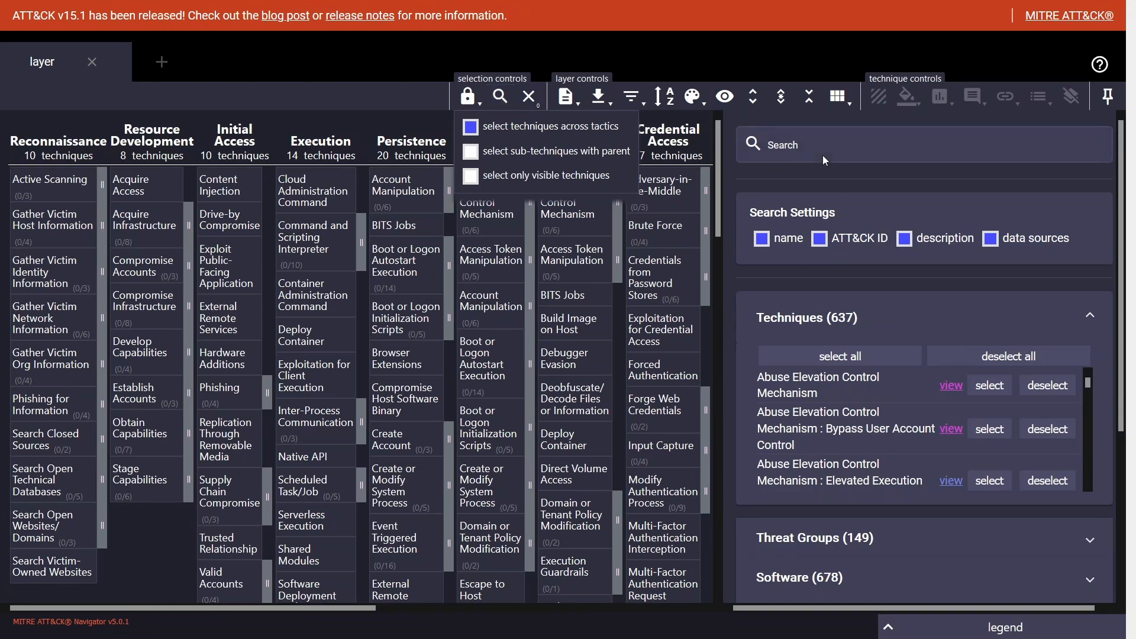
pyautogui.click(500, 97)
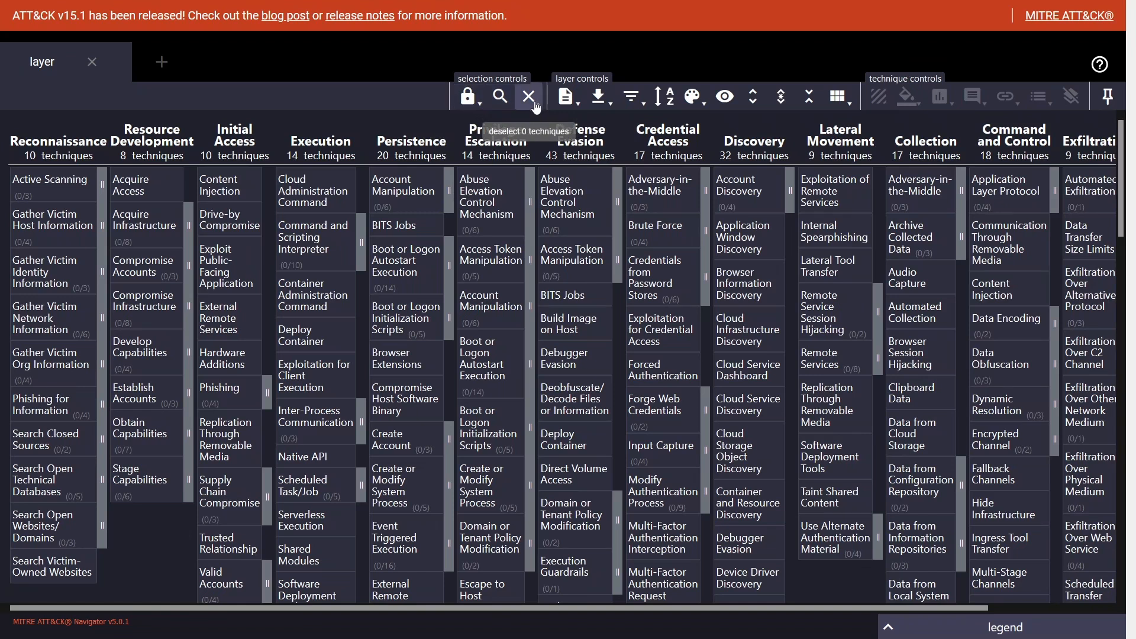
# Select Command and Scripting Interpreter, Brute Force, Internal Spearphishing and Forced Authentication, and clear the selection
pyautogui.click(560, 211)
pyautogui.click(739, 190)
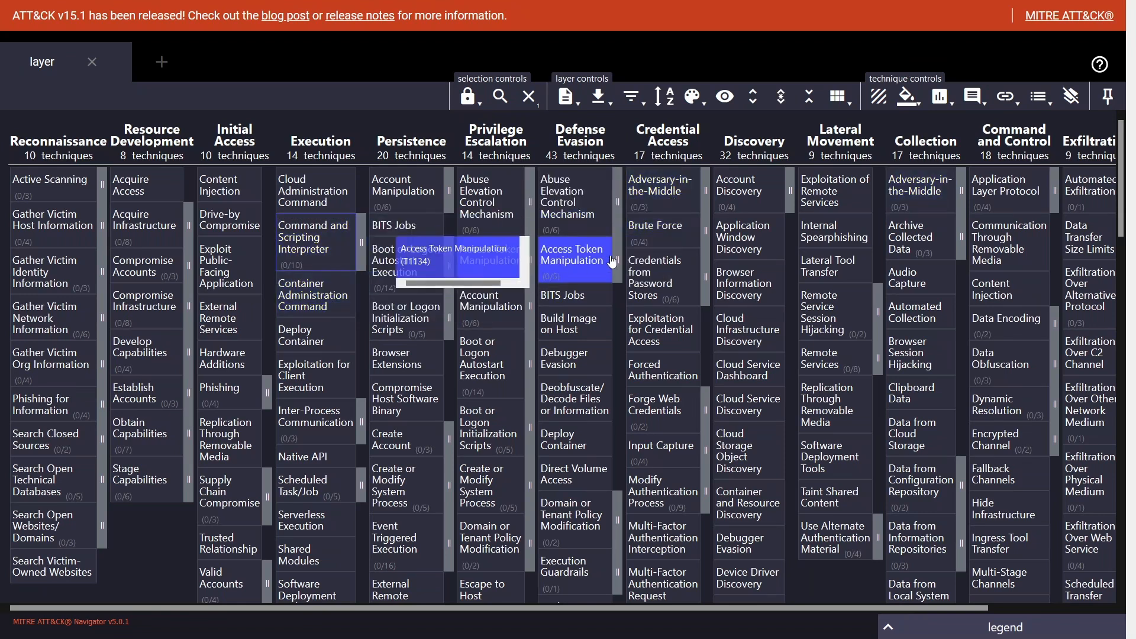
pyautogui.click(670, 234)
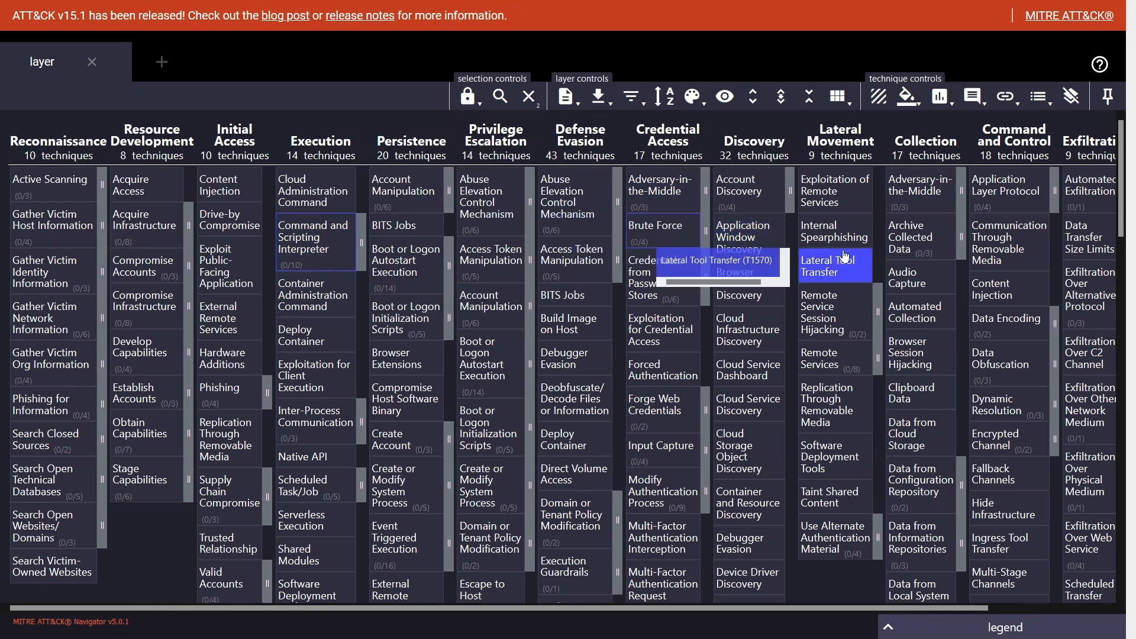
pyautogui.click(840, 245)
pyautogui.click(1001, 297)
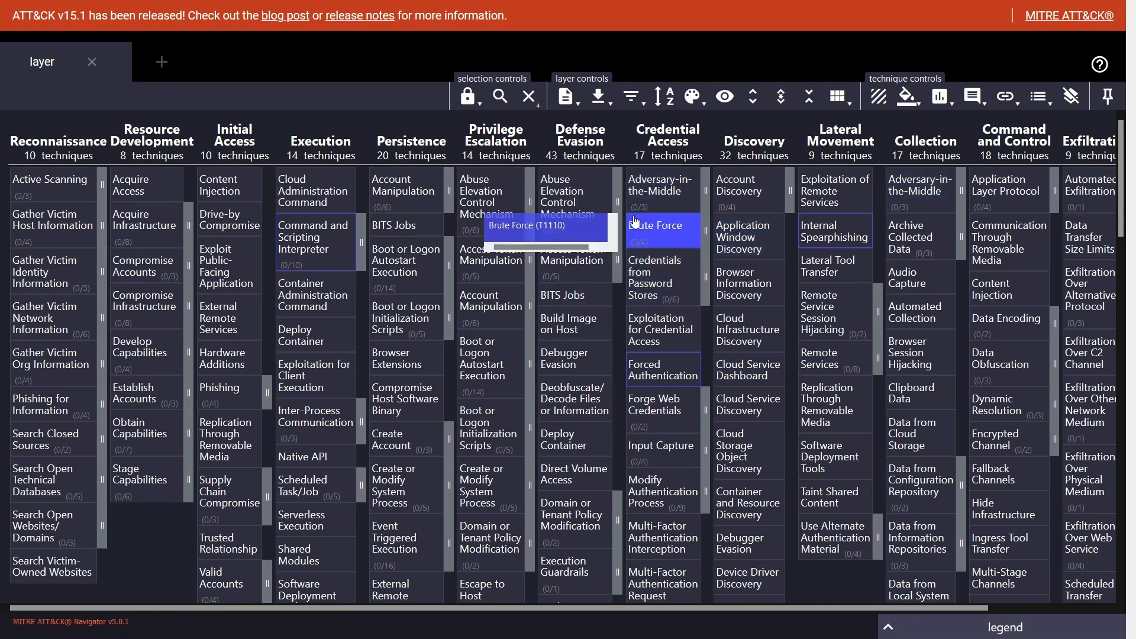
pyautogui.click(530, 98)
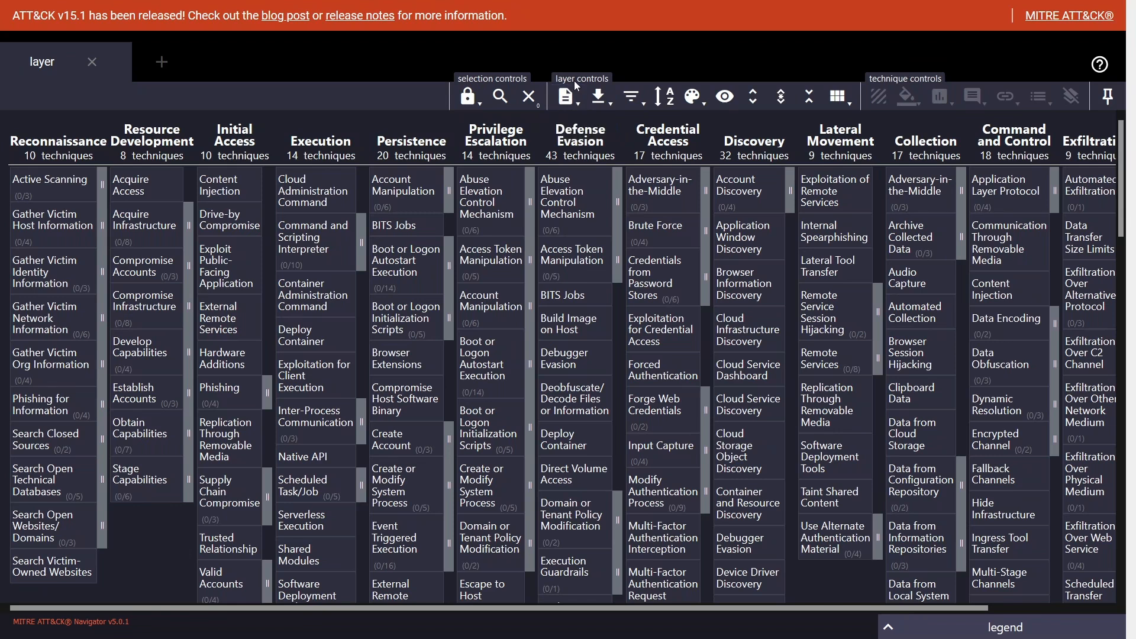
# Rename the layer as AP29 in the layer information
pyautogui.click(566, 96)
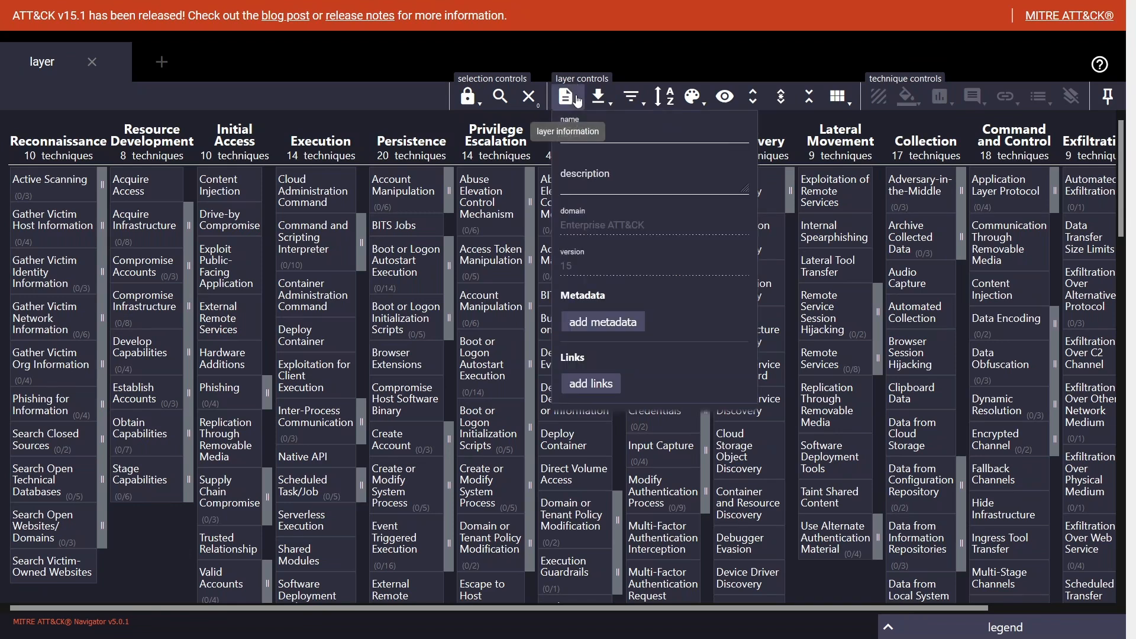
pyautogui.click(646, 134)
pyautogui.moveTo(574, 135); pyautogui.dragTo(557, 135)
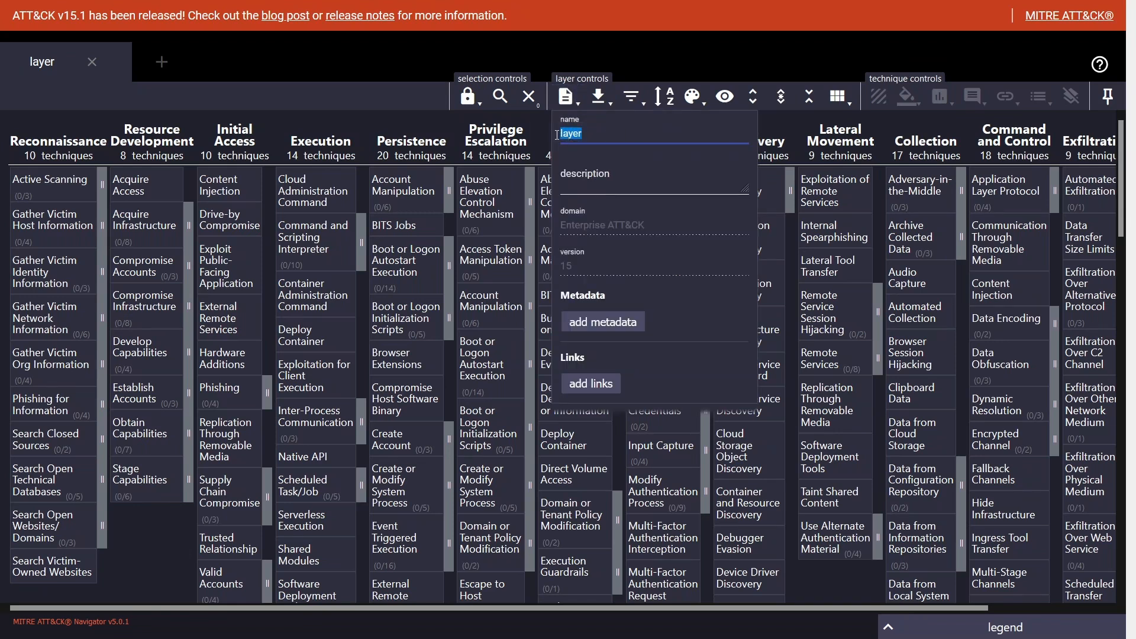
pyautogui.write('AP29')
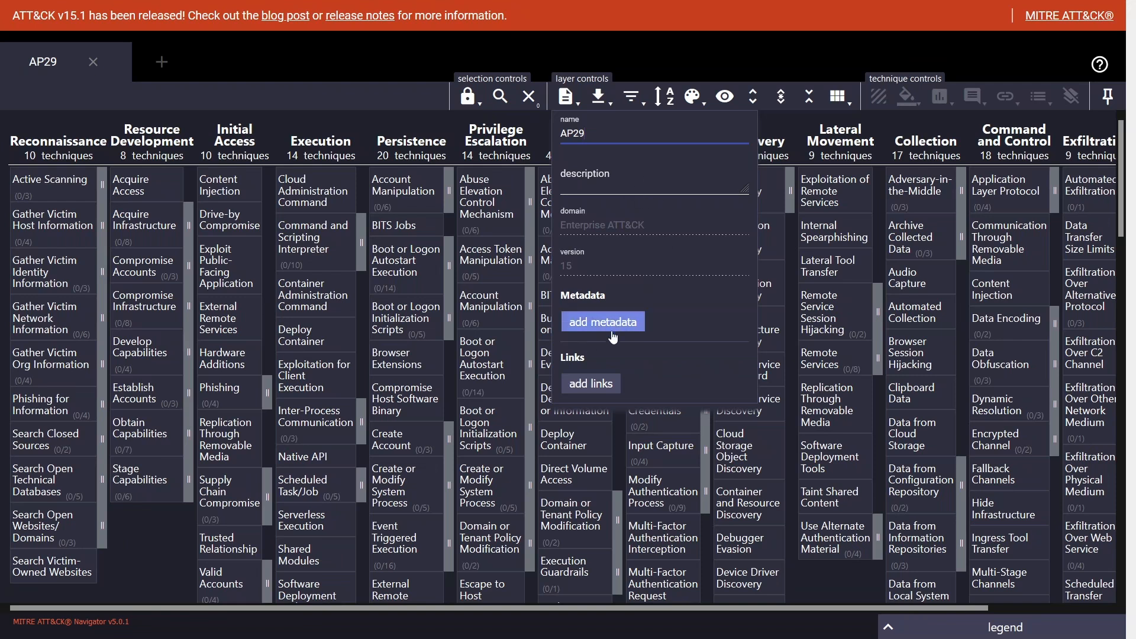
pyautogui.click(566, 102)
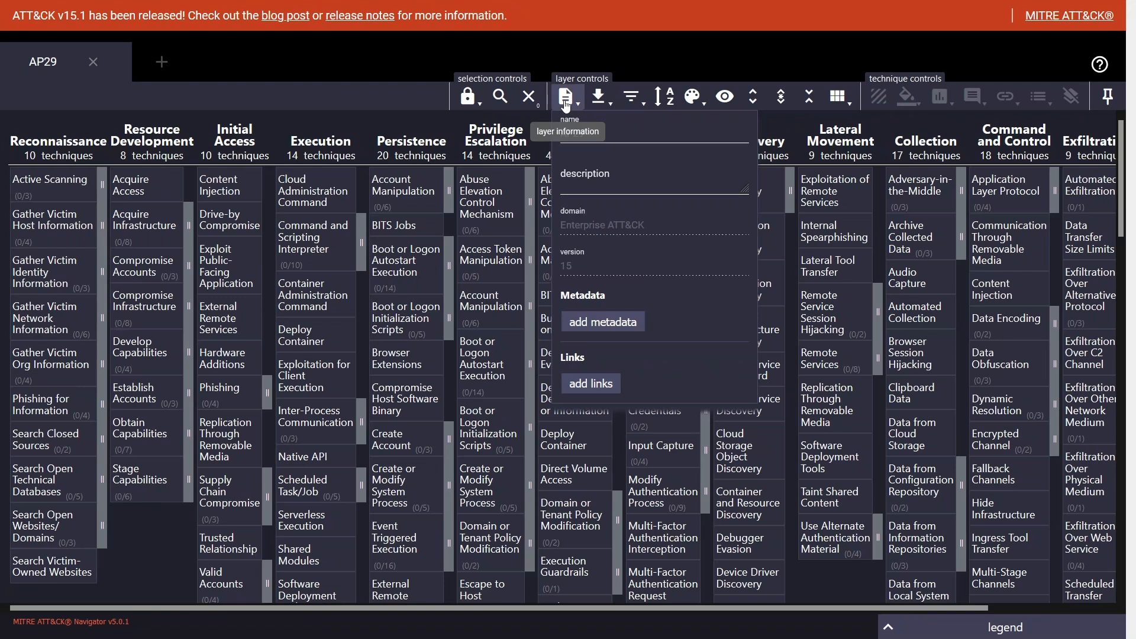
# Check the available export formats and download options for the layer
pyautogui.click(609, 110)
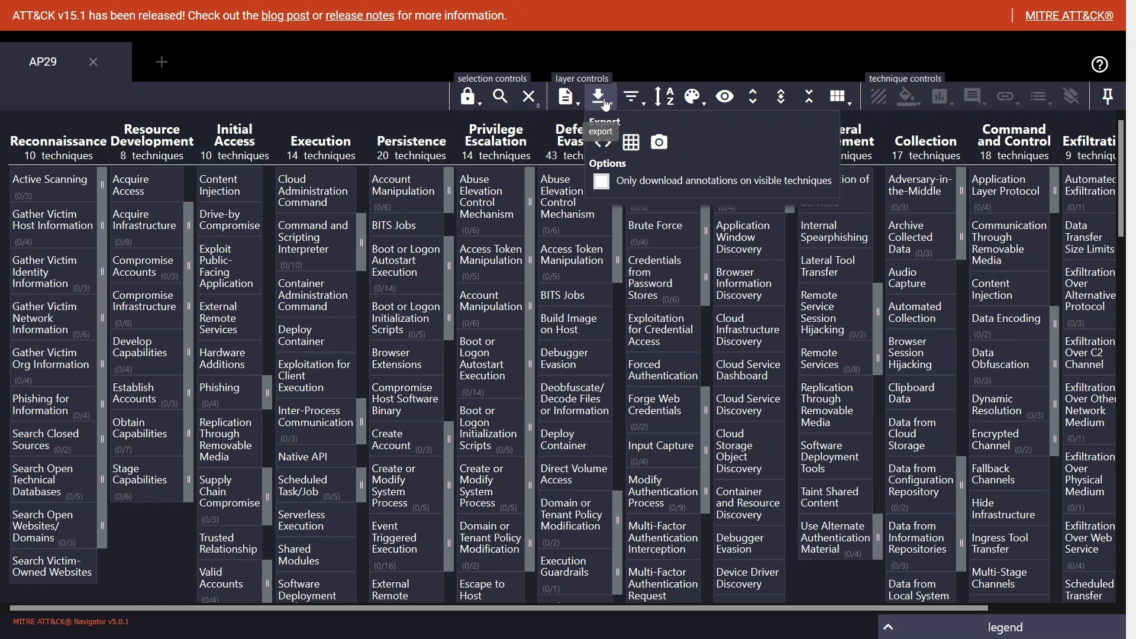
pyautogui.click(604, 104)
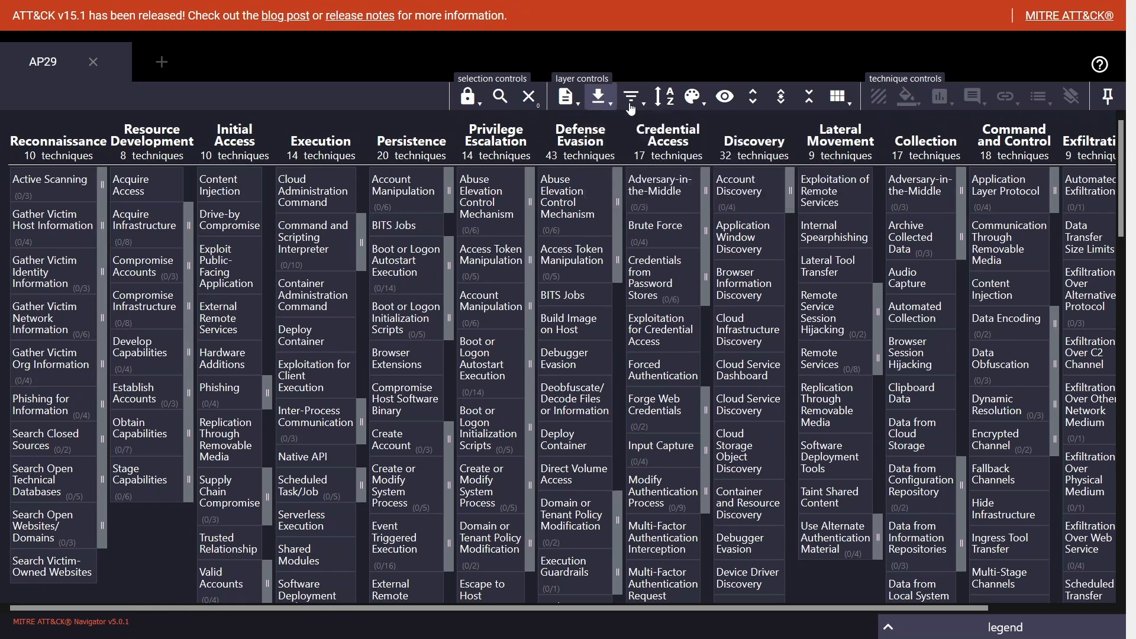
# Filter the layer's platforms so that only Windows remains enabled
pyautogui.click(637, 110)
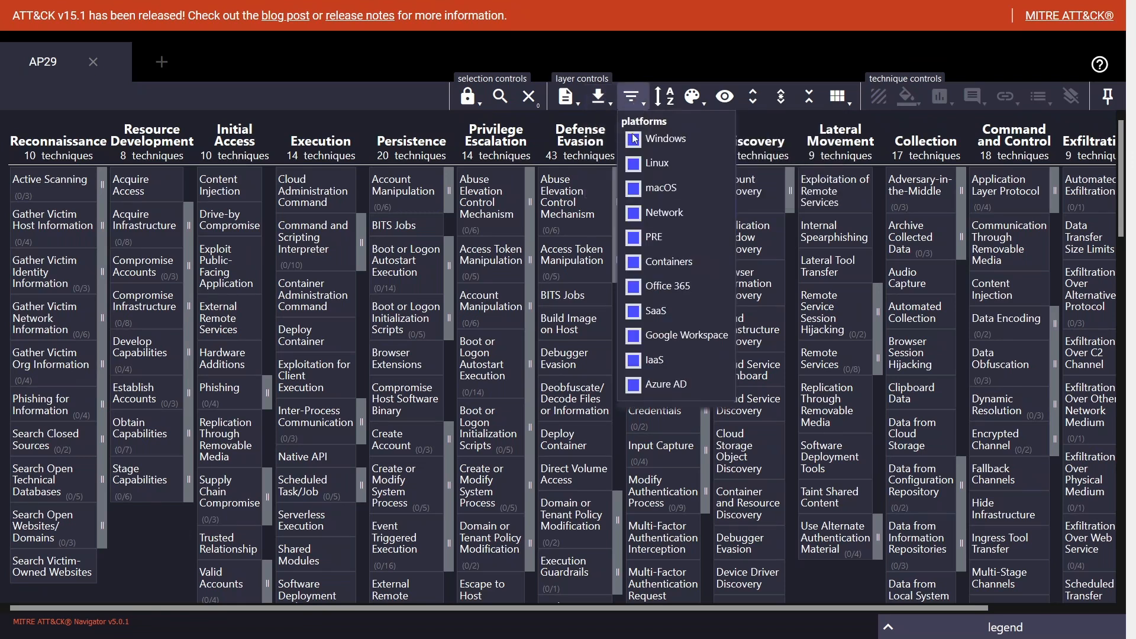
pyautogui.click(633, 168)
pyautogui.click(633, 190)
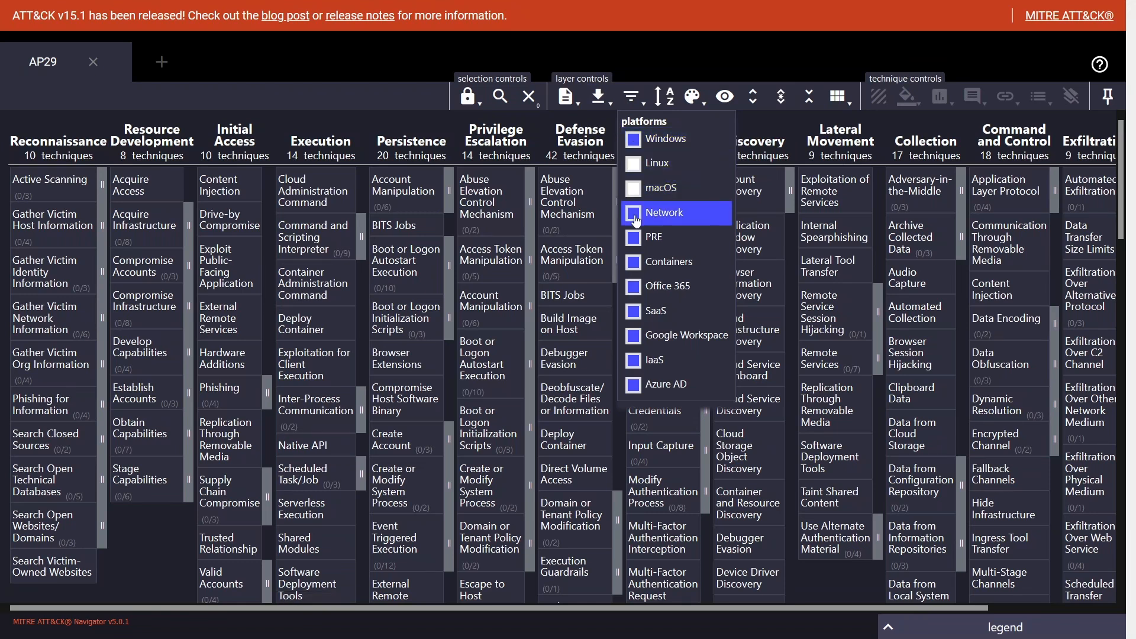
pyautogui.click(634, 214)
pyautogui.click(634, 237)
pyautogui.click(634, 262)
pyautogui.click(634, 286)
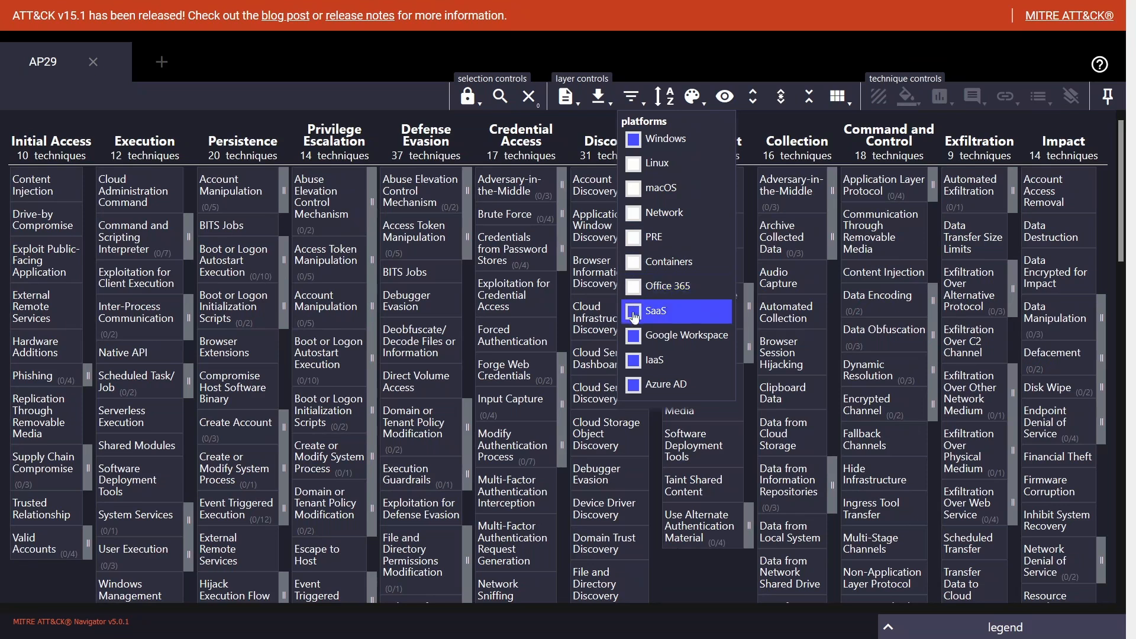
pyautogui.click(633, 311)
pyautogui.click(632, 336)
pyautogui.click(633, 362)
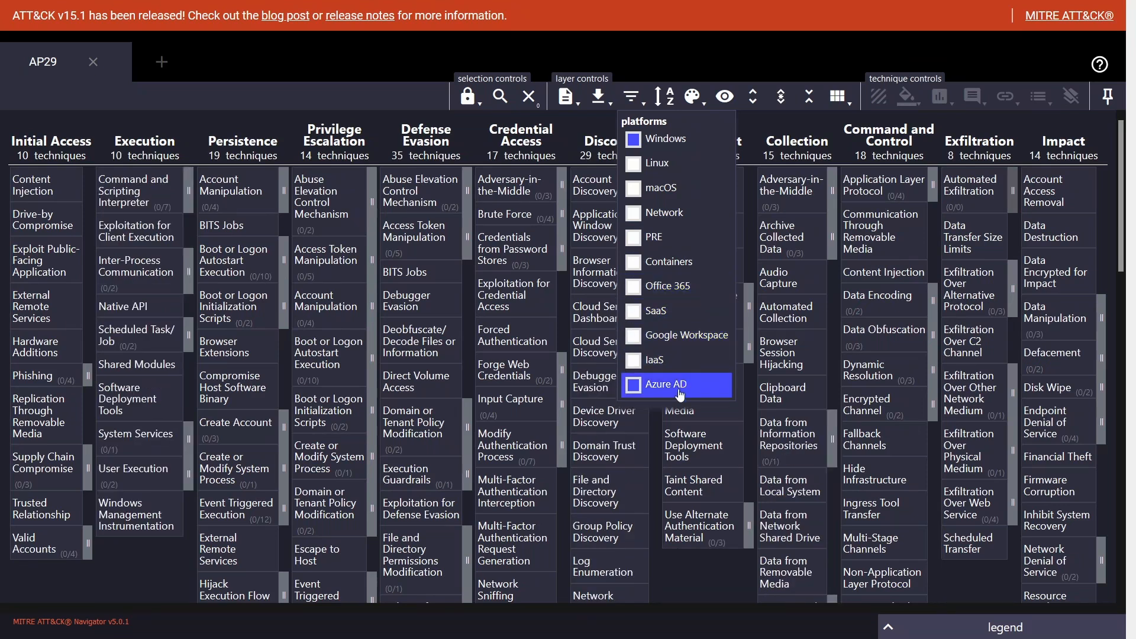
pyautogui.click(640, 390)
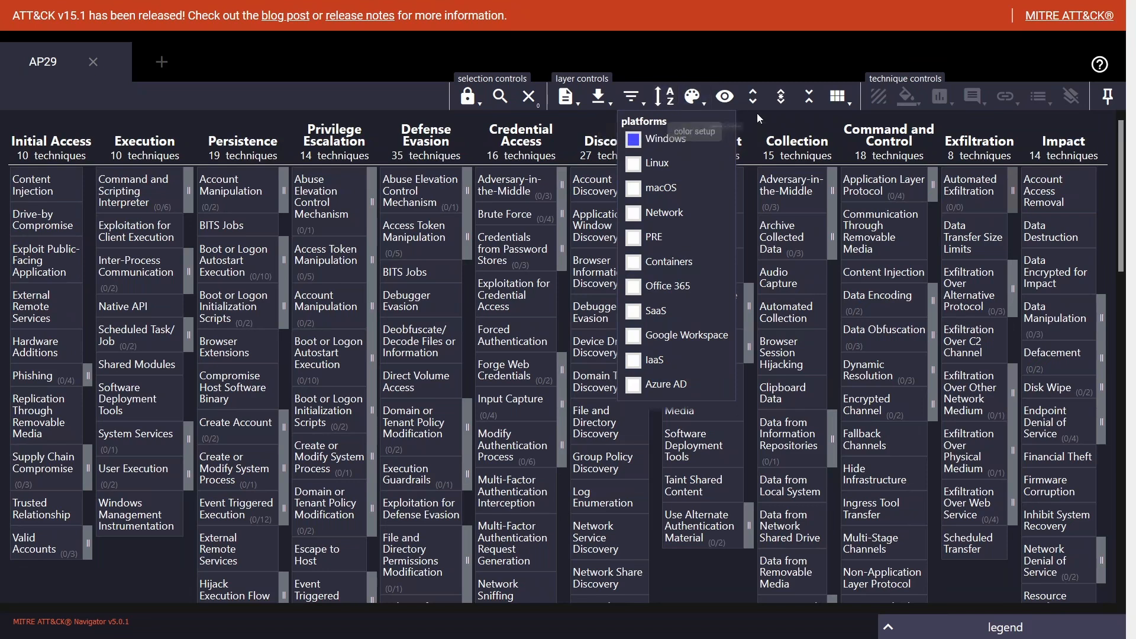
pyautogui.click(665, 99)
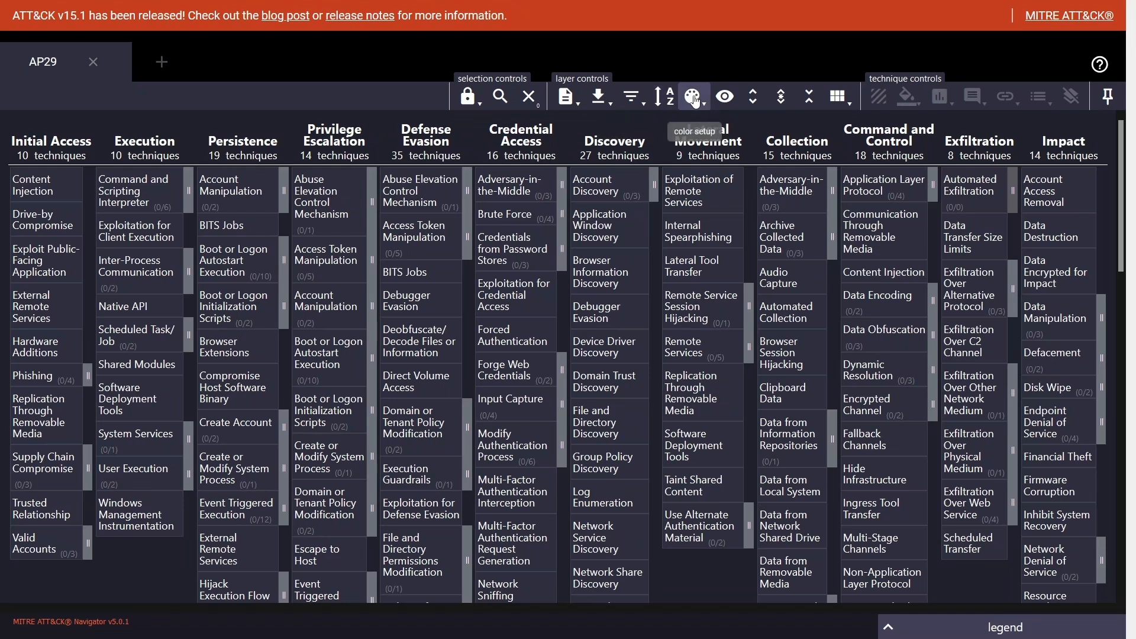
# Check the color setup options for the tactic row background and scoring gradient
pyautogui.click(695, 100)
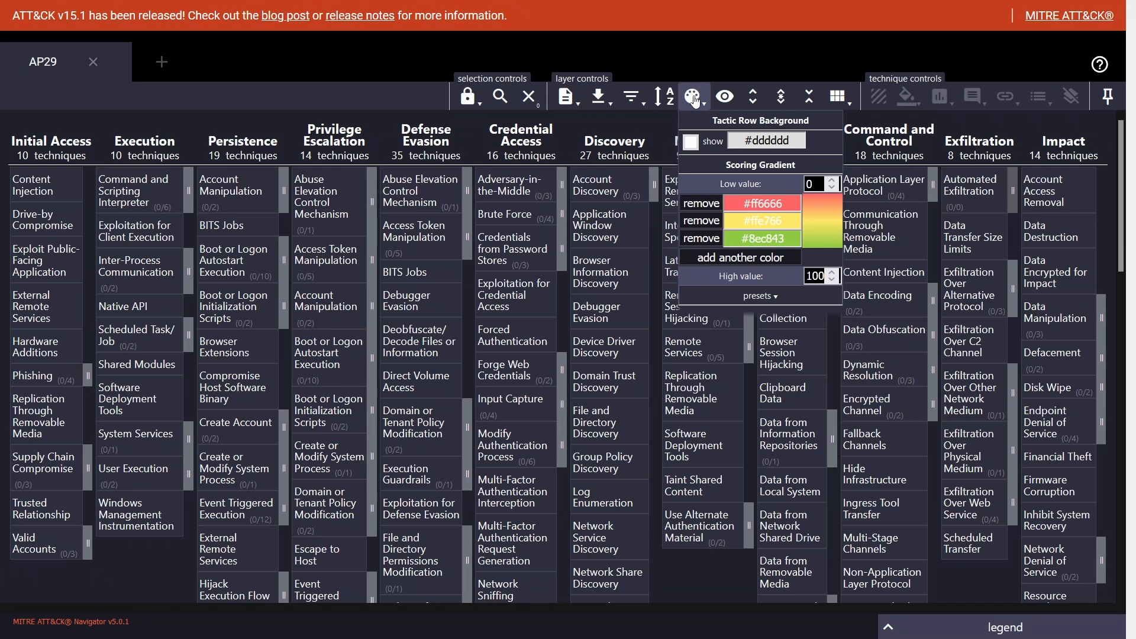
pyautogui.click(695, 101)
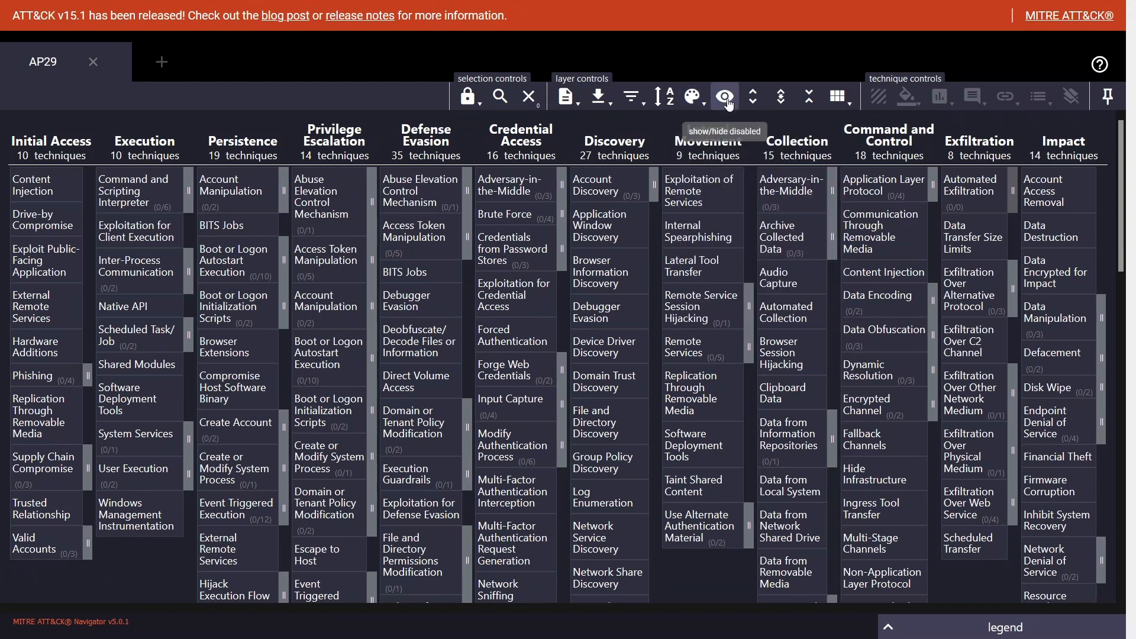
# Select Exploitation of Remote Services under Lateral Movement, and toggle the hiding of disabled techniques on and off
pyautogui.click(711, 193)
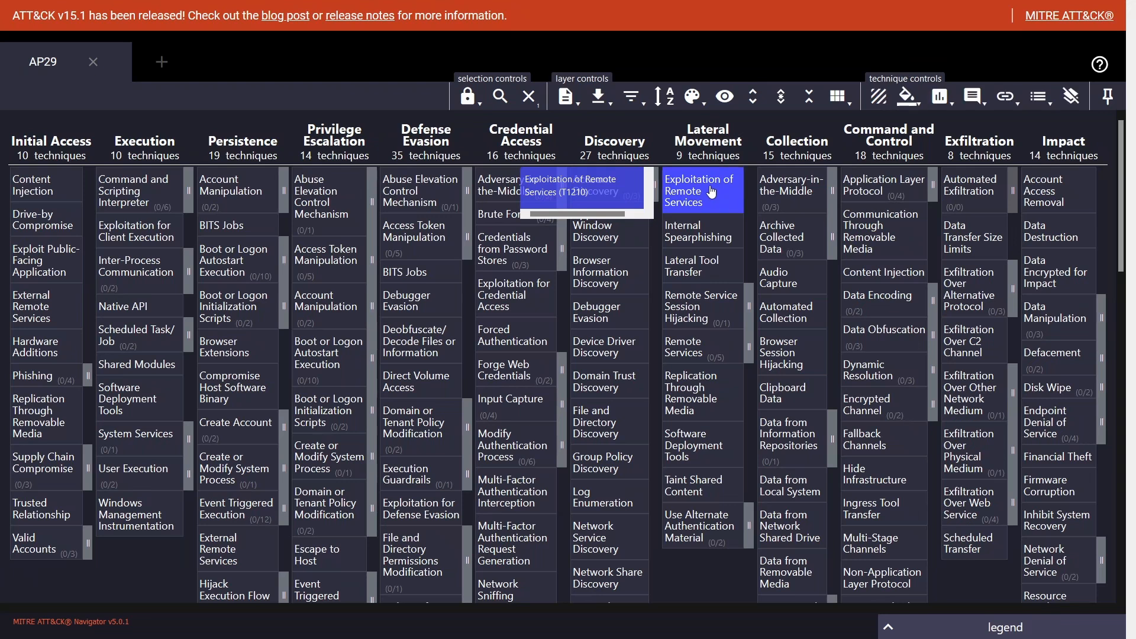
pyautogui.rightClick(712, 191)
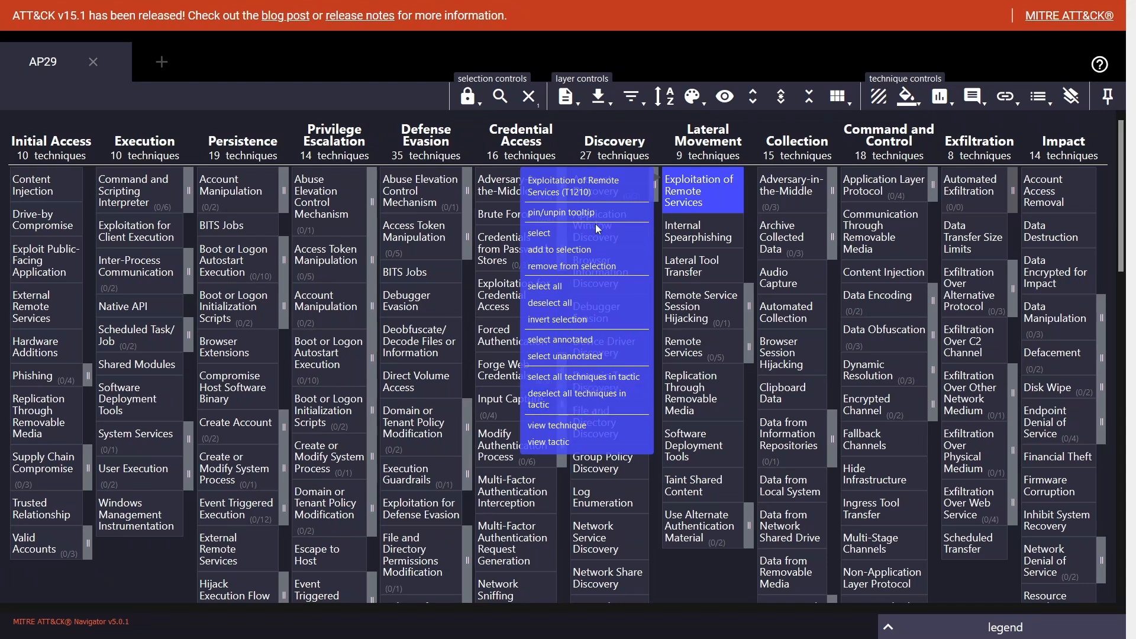
pyautogui.click(737, 119)
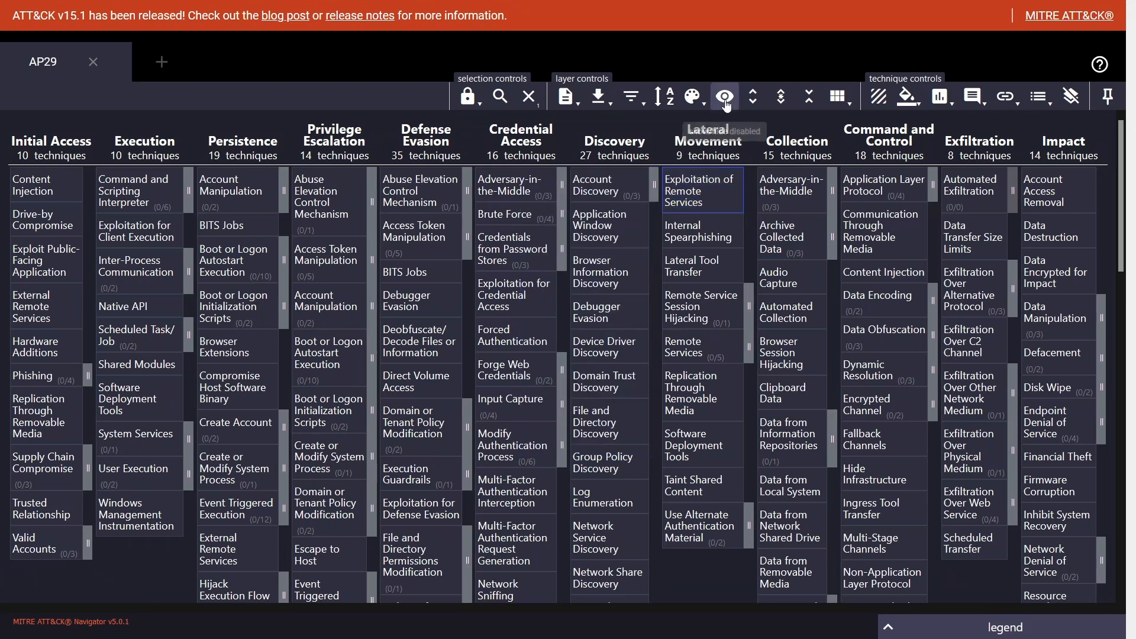
pyautogui.click(725, 97)
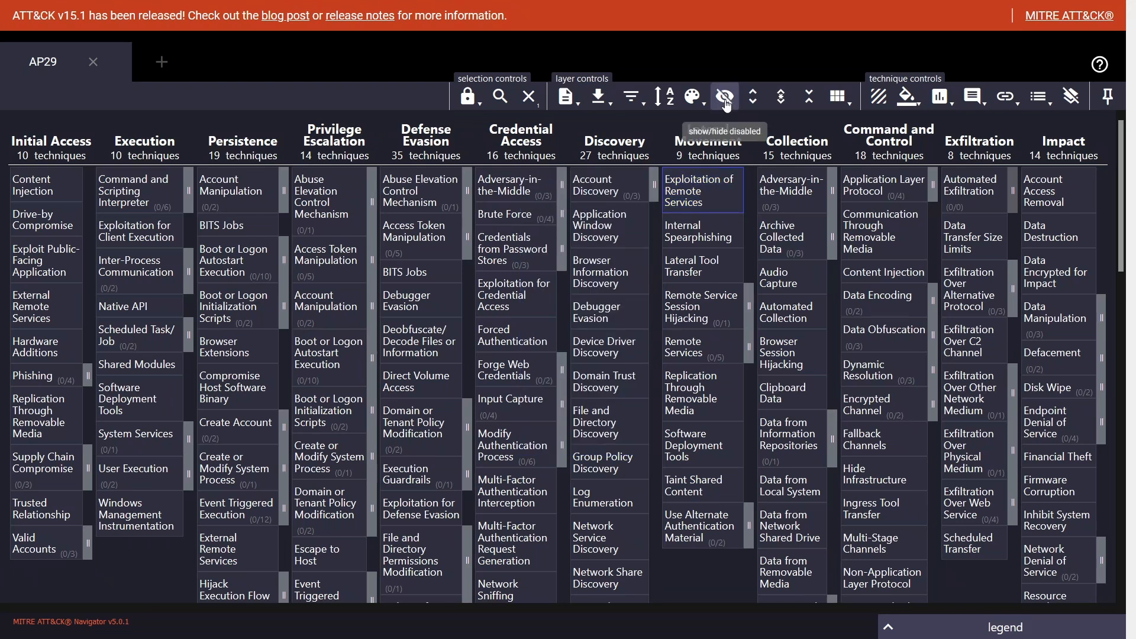
pyautogui.click(725, 98)
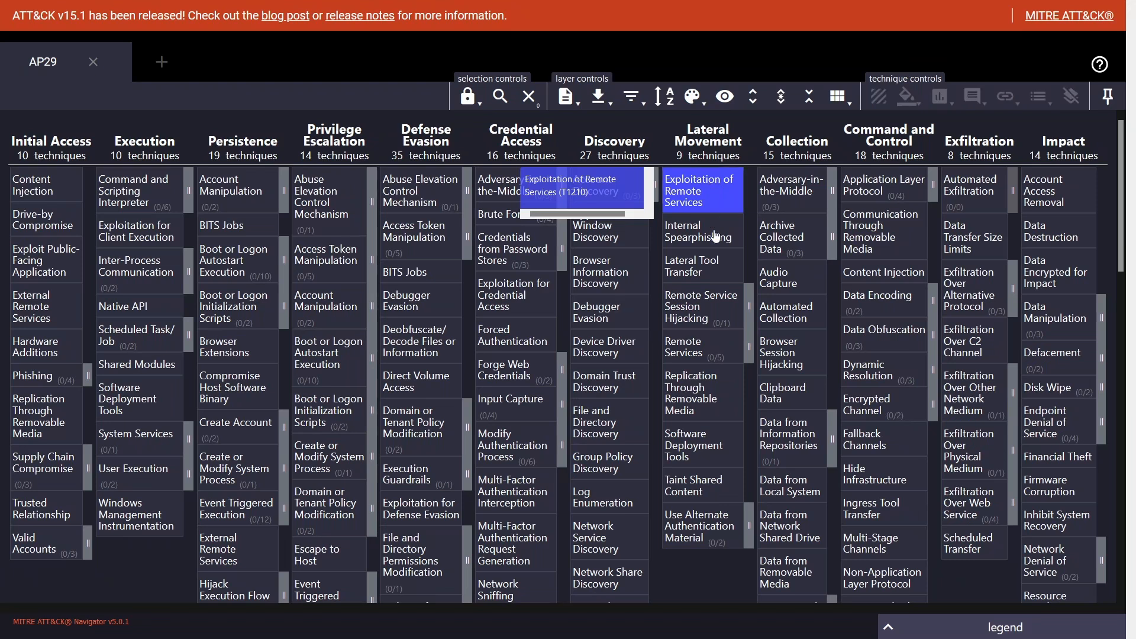
# Select Exploitation of Remote Services again, and check the selection behavior options
pyautogui.click(716, 196)
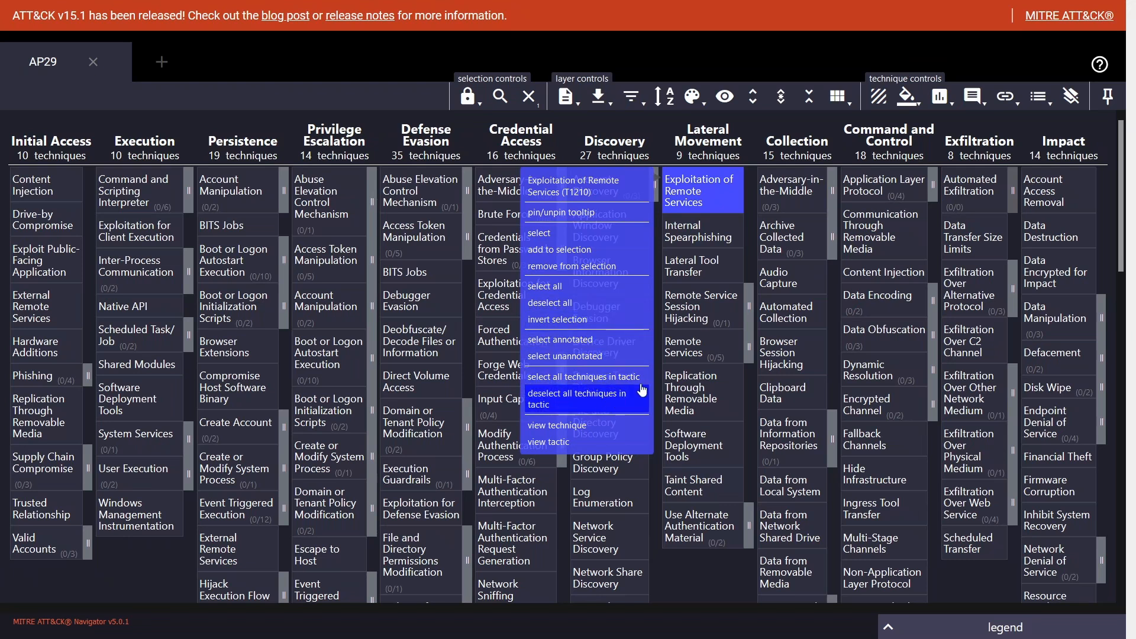
pyautogui.click(468, 96)
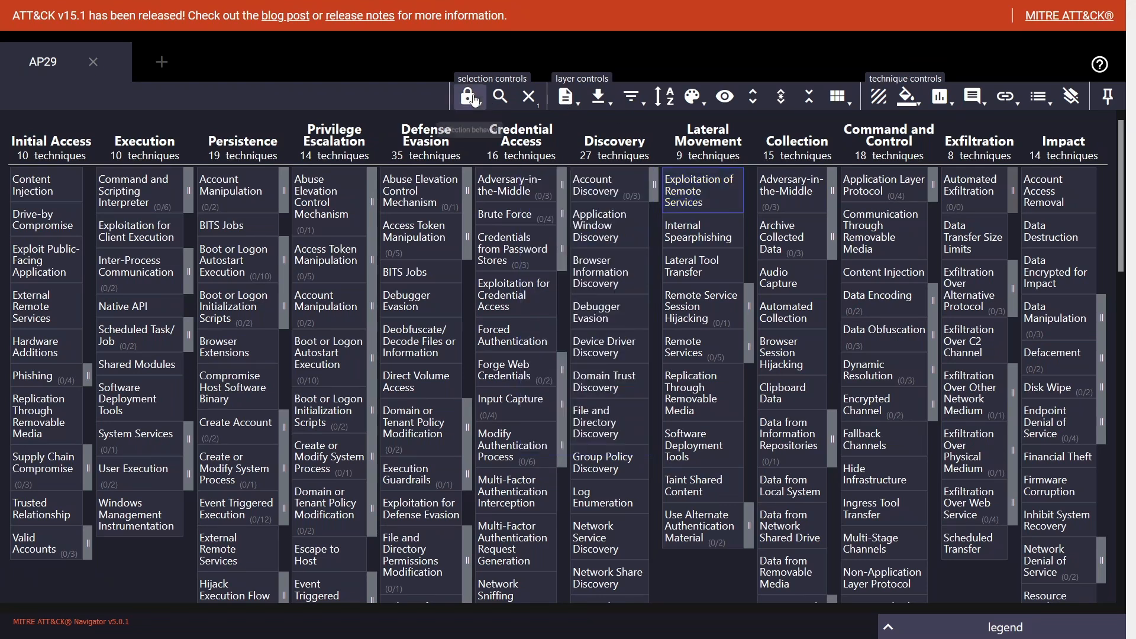
pyautogui.click(470, 127)
pyautogui.click(468, 96)
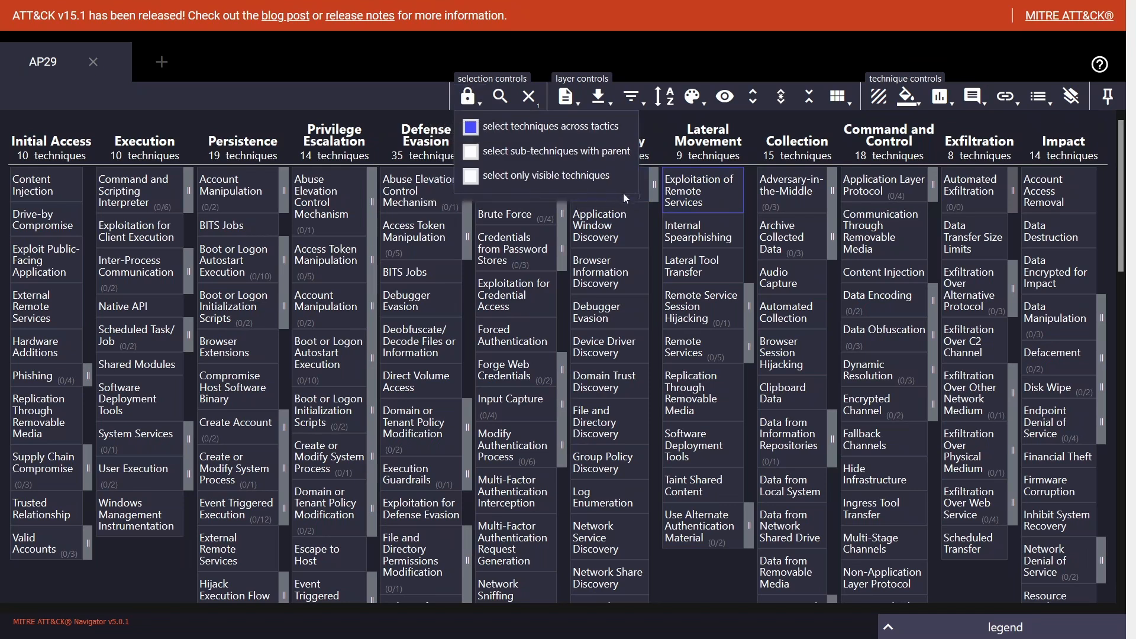
pyautogui.click(732, 189)
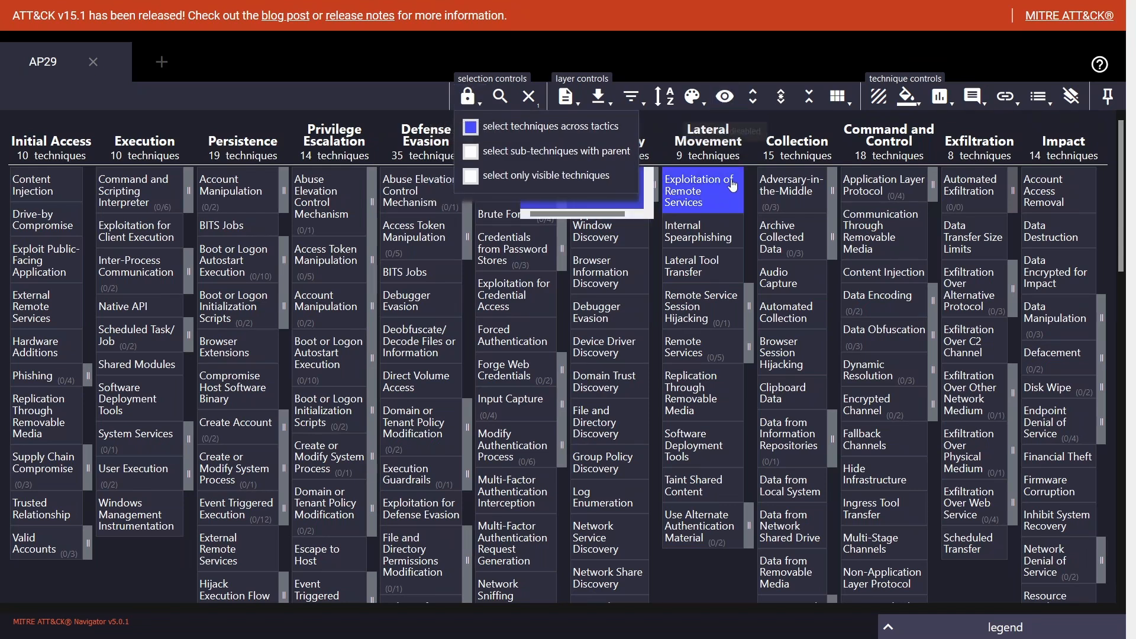
# Check the matrix layout, label and aggregate score options
pyautogui.click(838, 98)
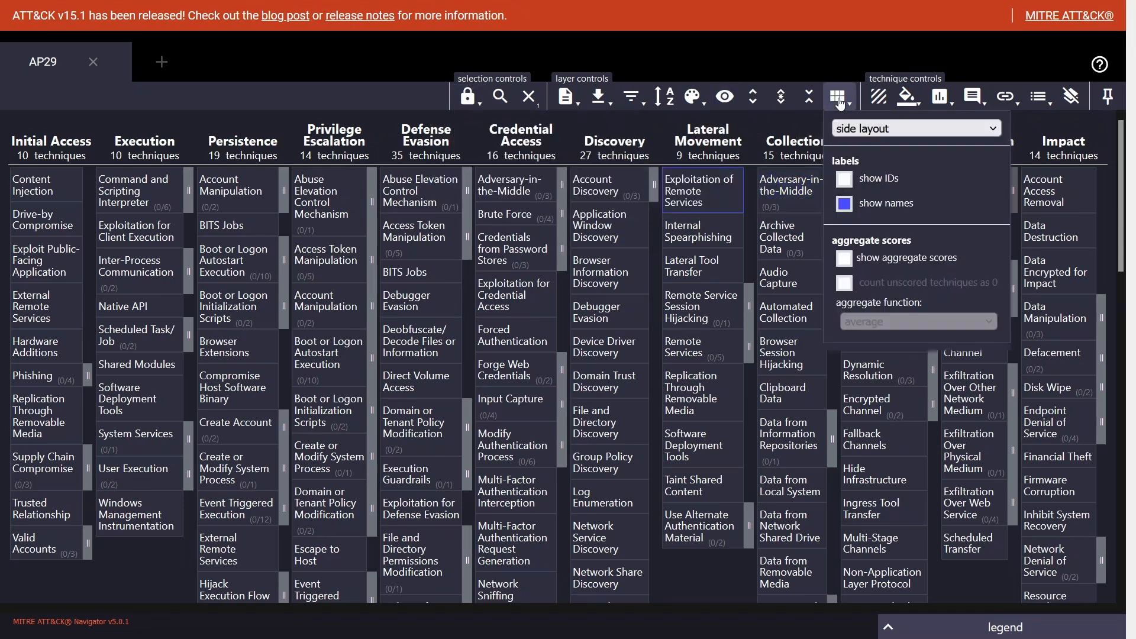
pyautogui.click(838, 98)
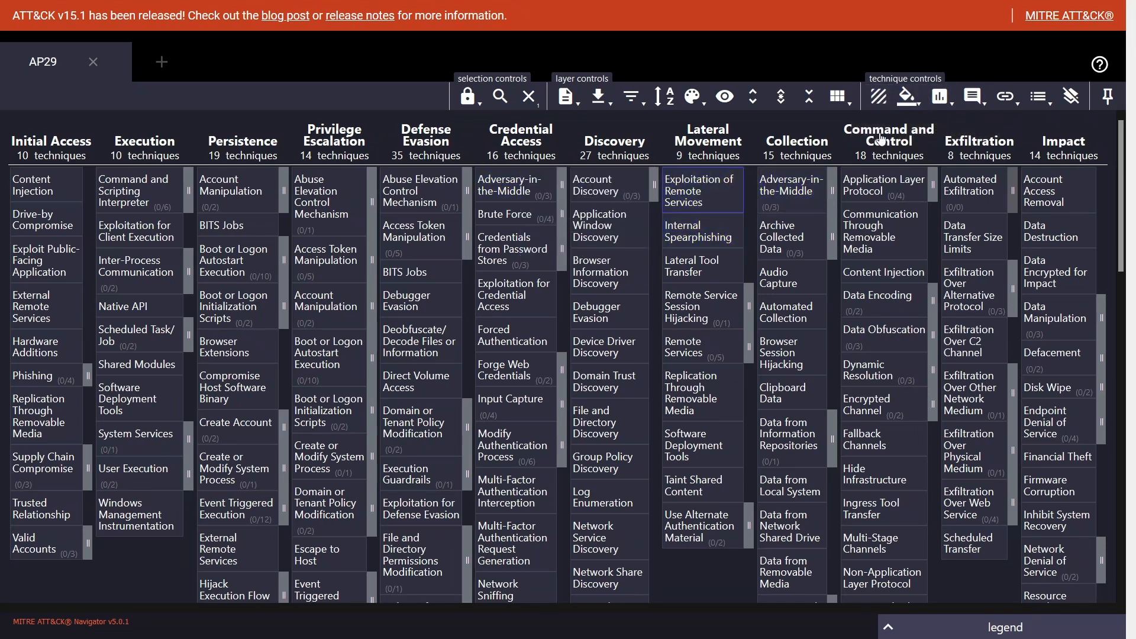
# Disable Exploitation of Remote Services, and try hiding and showing disabled techniques
pyautogui.click(879, 97)
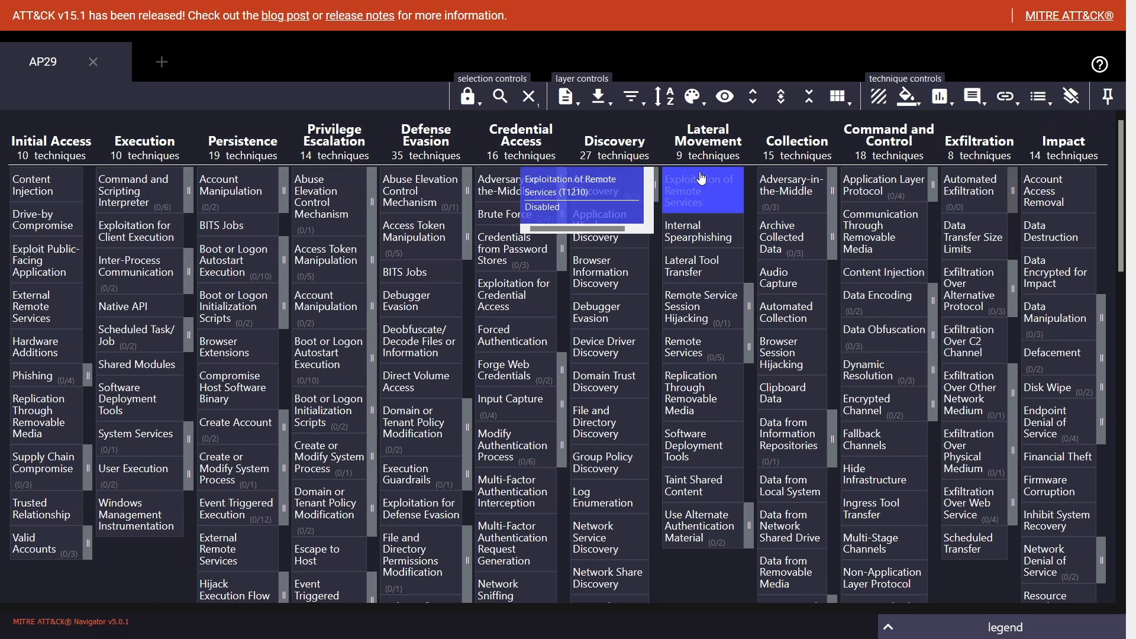
pyautogui.click(725, 98)
pyautogui.click(730, 101)
# Re-enable Exploitation of Remote Services and clear the selection
pyautogui.click(700, 189)
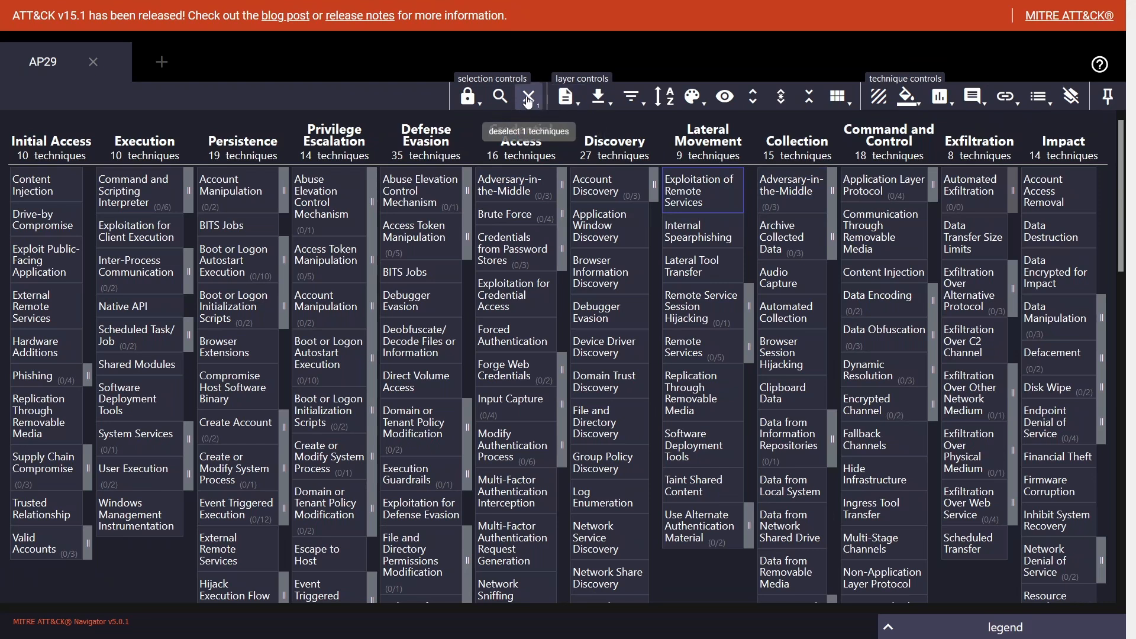
pyautogui.click(529, 97)
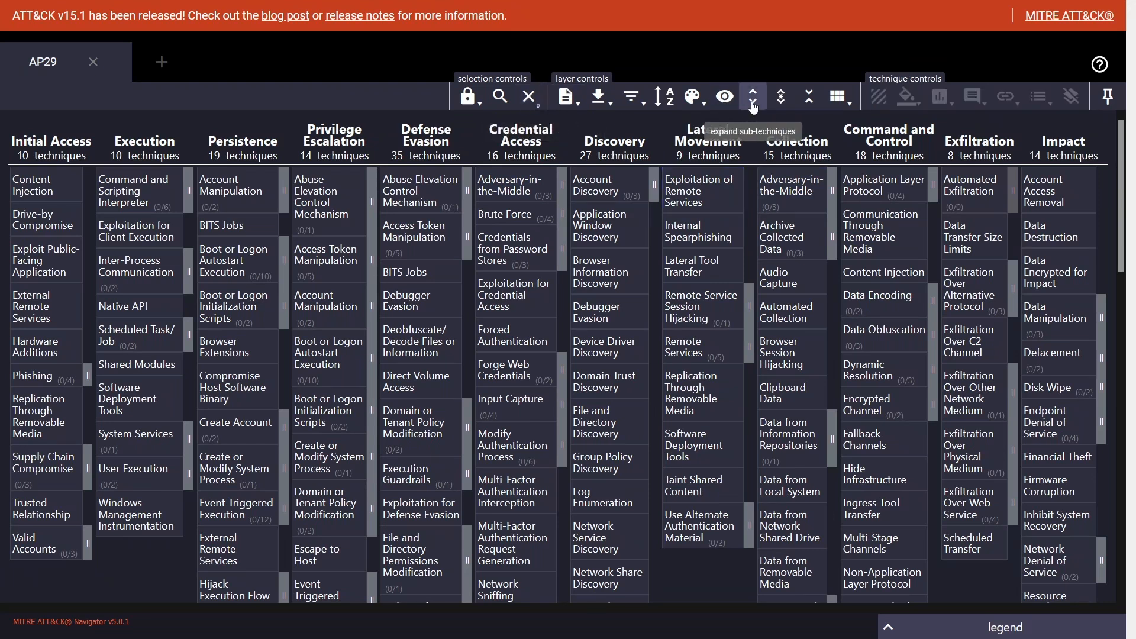
# Expand the sub-techniques across the whole matrix and look through them
pyautogui.click(753, 97)
pyautogui.scroll(-8, 704, 290)
pyautogui.scroll(5, 704, 290)
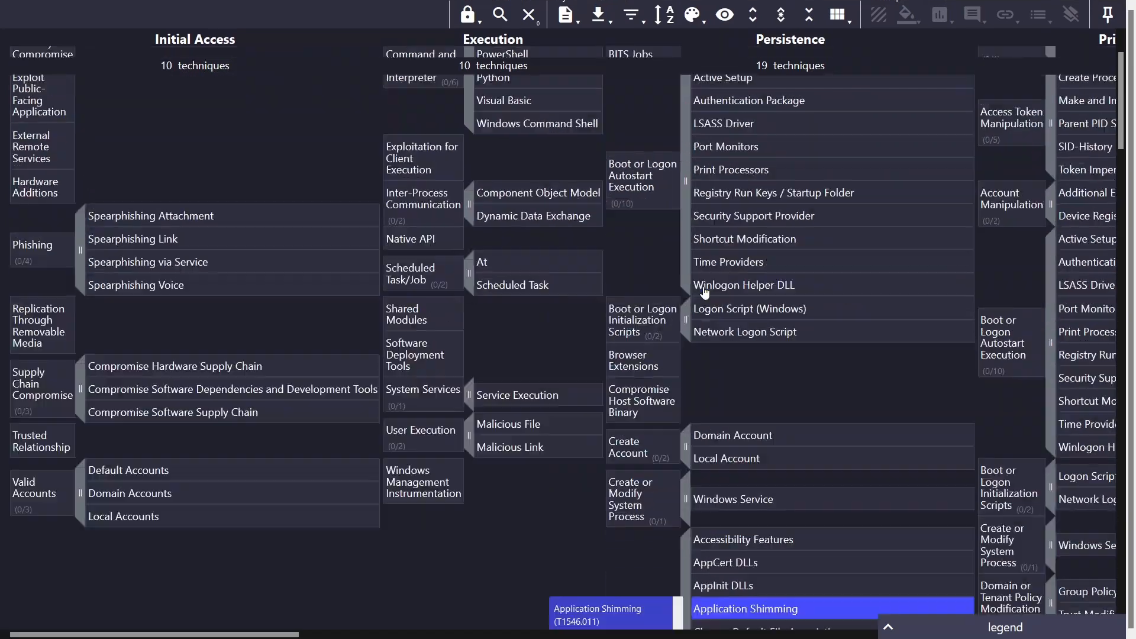
# Collapse all expanded sub-techniques across the whole matrix
pyautogui.scroll(3, 704, 290)
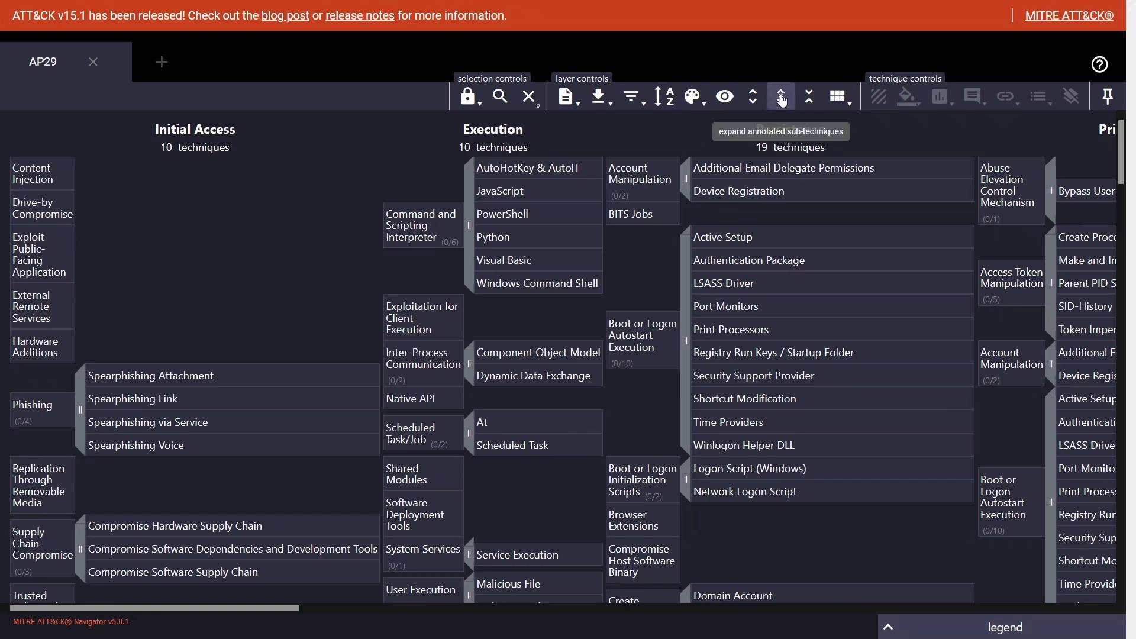
pyautogui.click(809, 98)
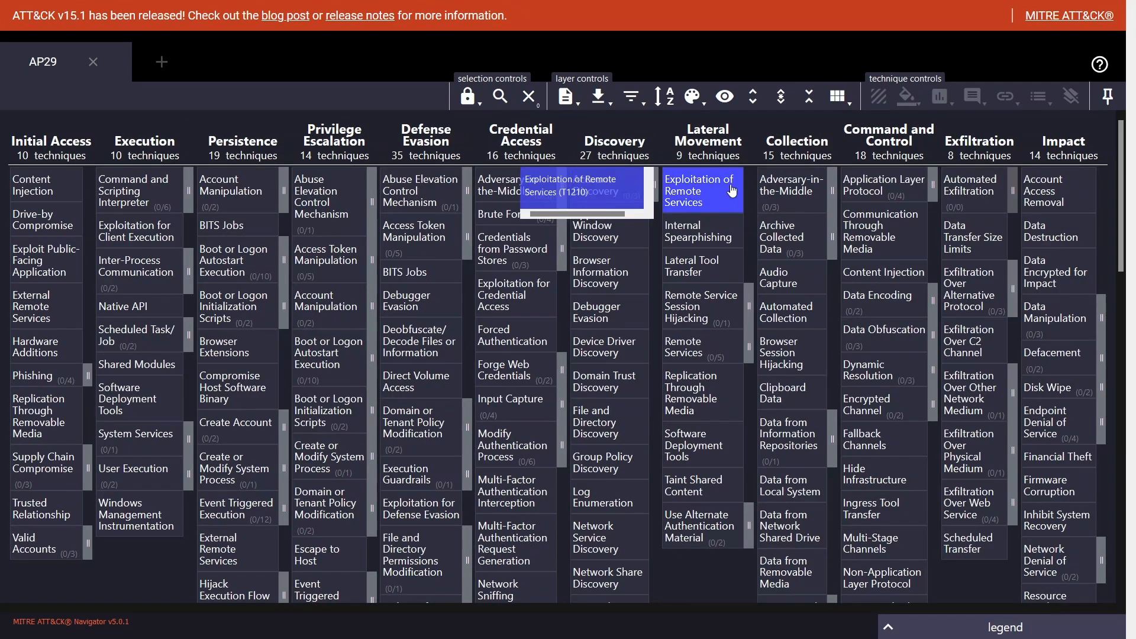
# Try selecting Exploitation of Remote Services under Lateral Movement, and deselect it again
pyautogui.click(721, 186)
pyautogui.rightClick(720, 186)
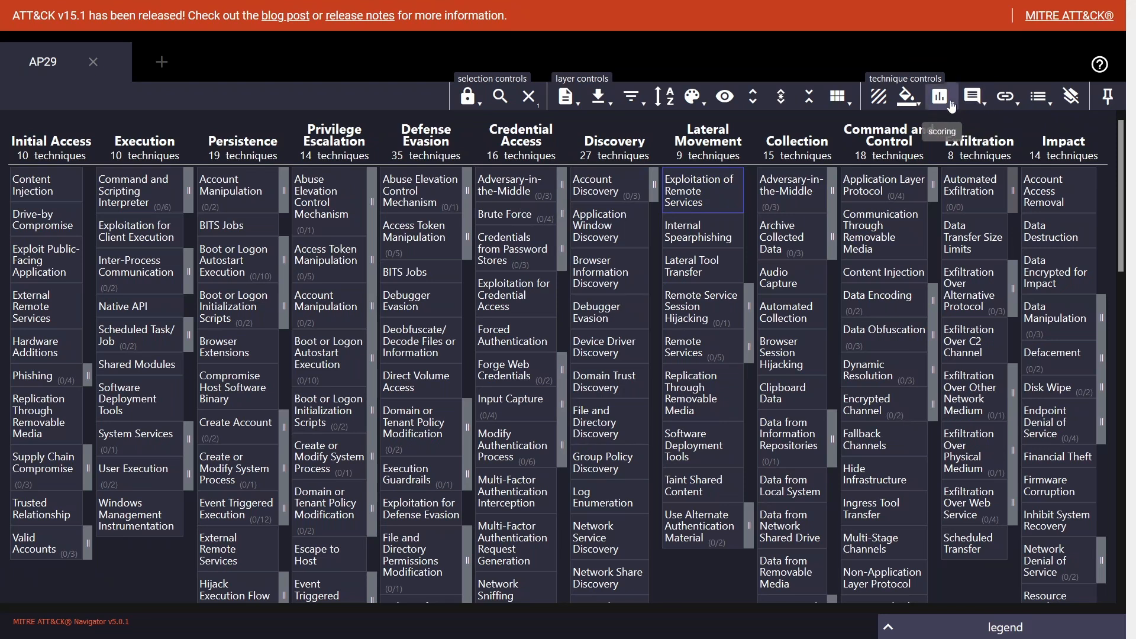
pyautogui.click(737, 205)
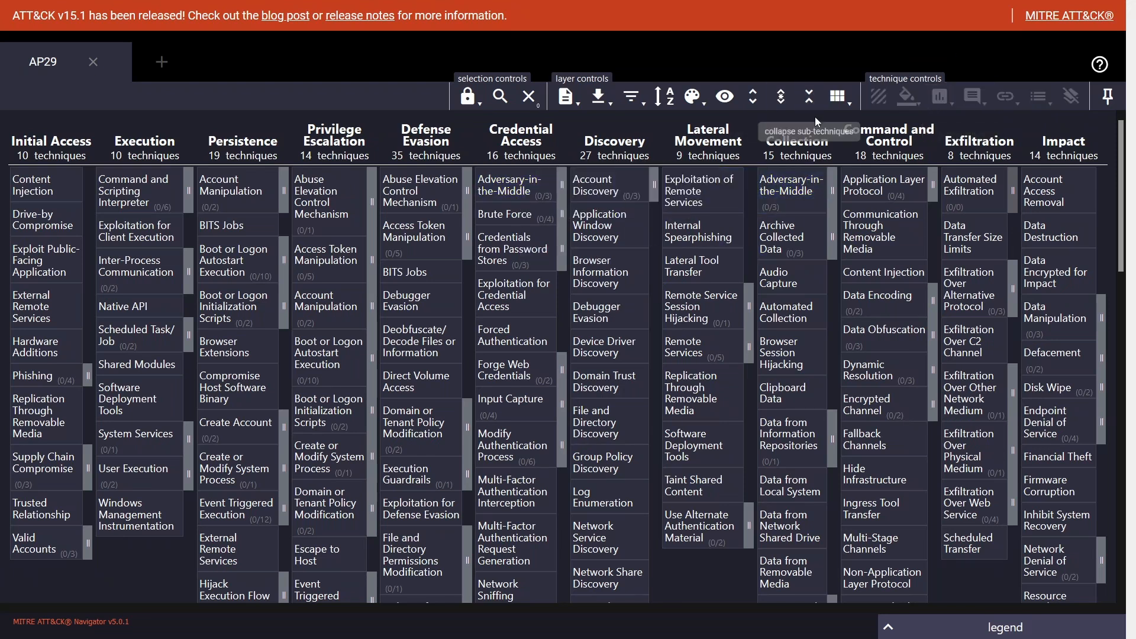
# Try the flat and mini layouts for the matrix, and return it to the side layout
pyautogui.click(838, 97)
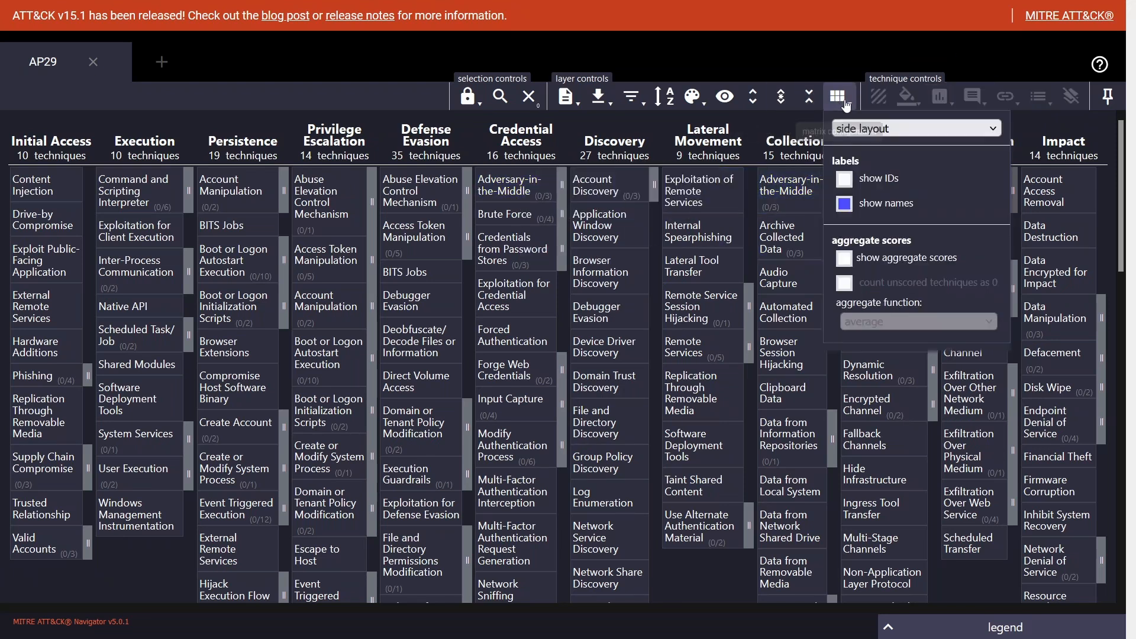
pyautogui.click(900, 130)
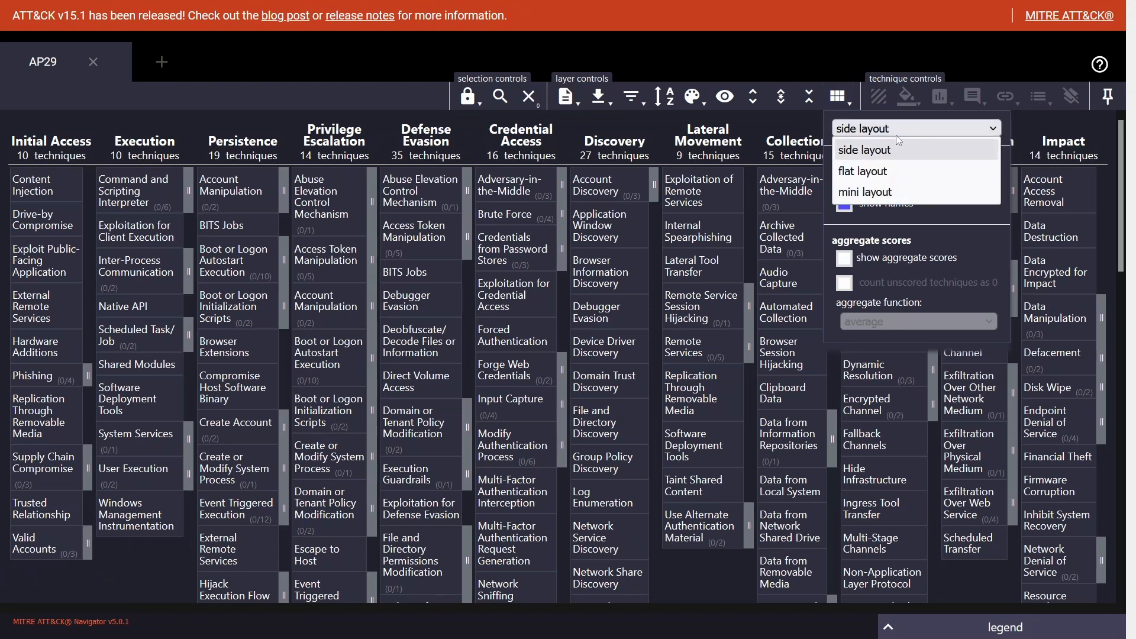
pyautogui.click(889, 172)
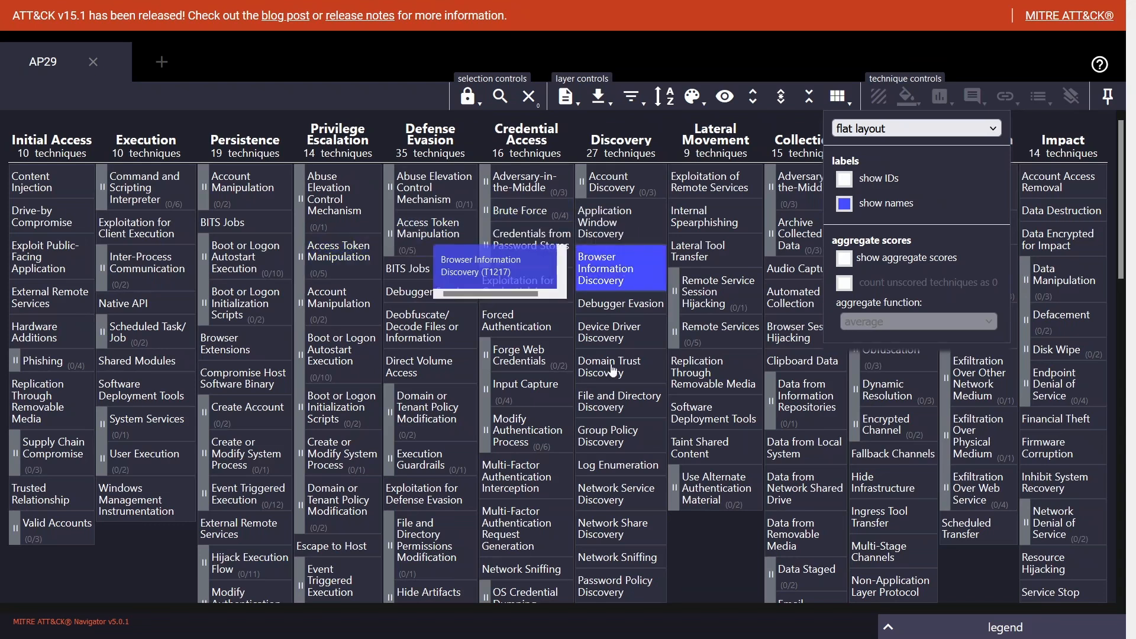
pyautogui.click(899, 131)
pyautogui.click(892, 193)
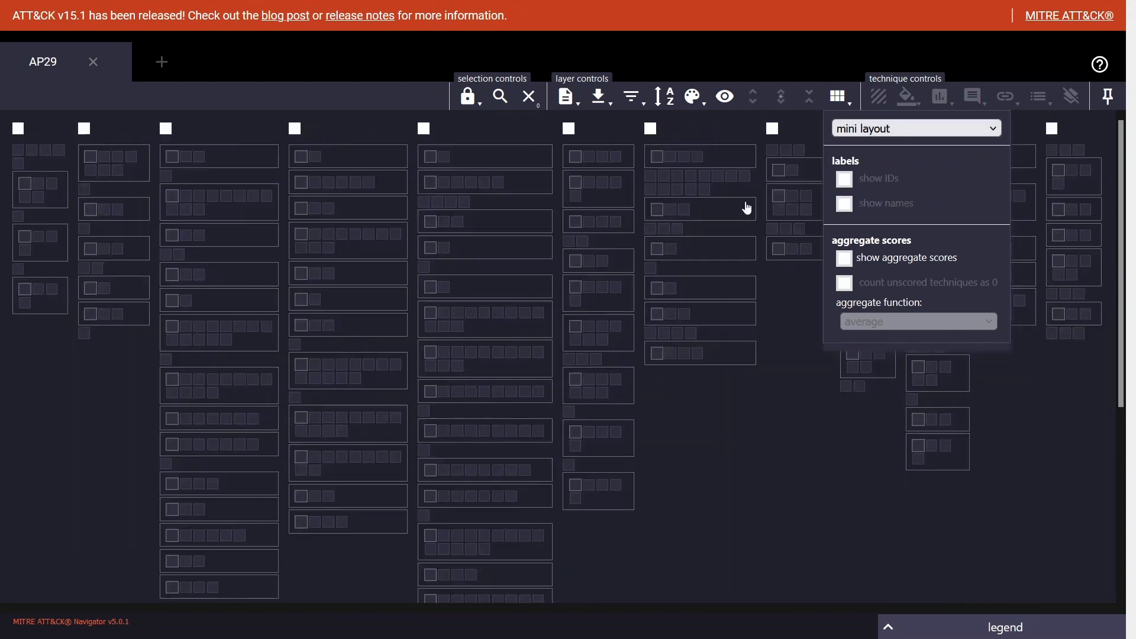
pyautogui.click(916, 132)
pyautogui.click(894, 152)
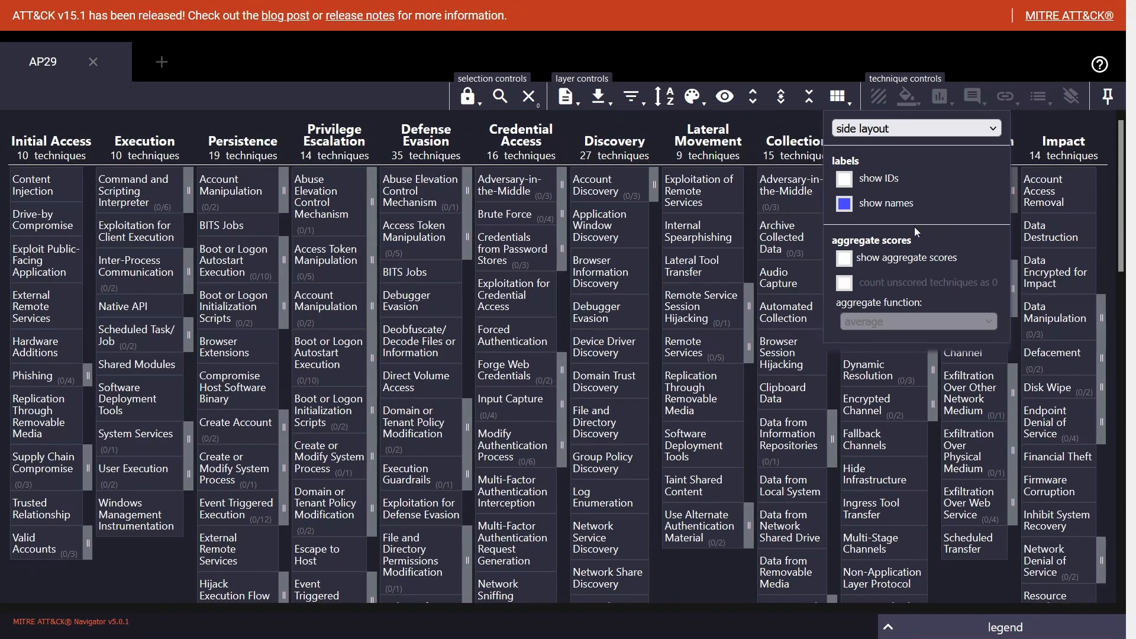
# Try showing technique IDs and aggregate scores in the matrix, switching each option off again
pyautogui.click(885, 183)
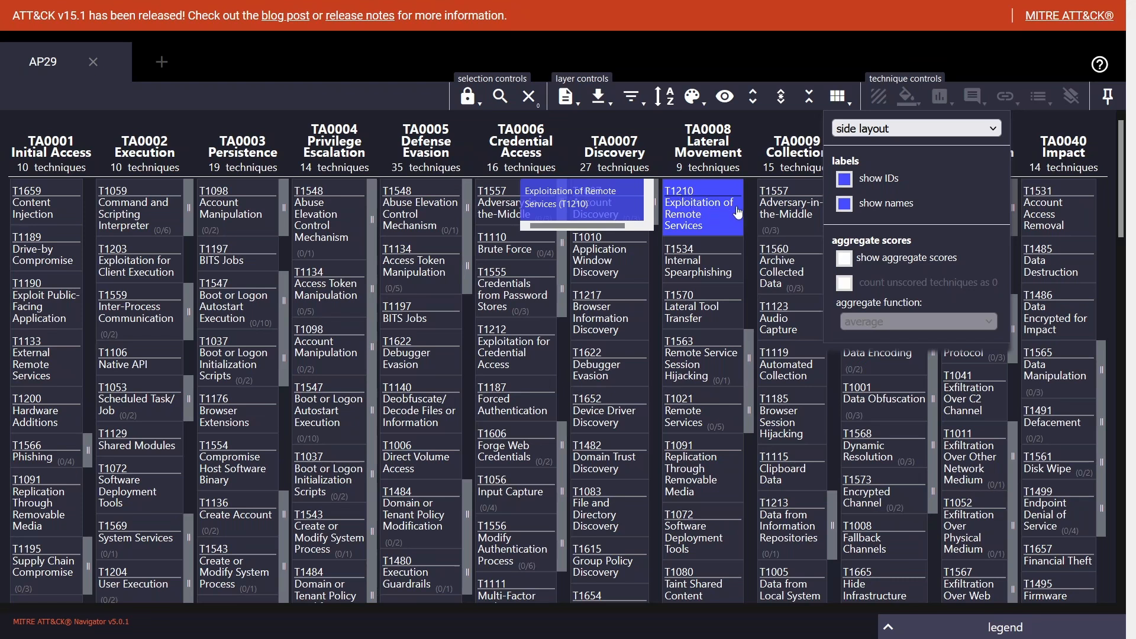
pyautogui.click(872, 183)
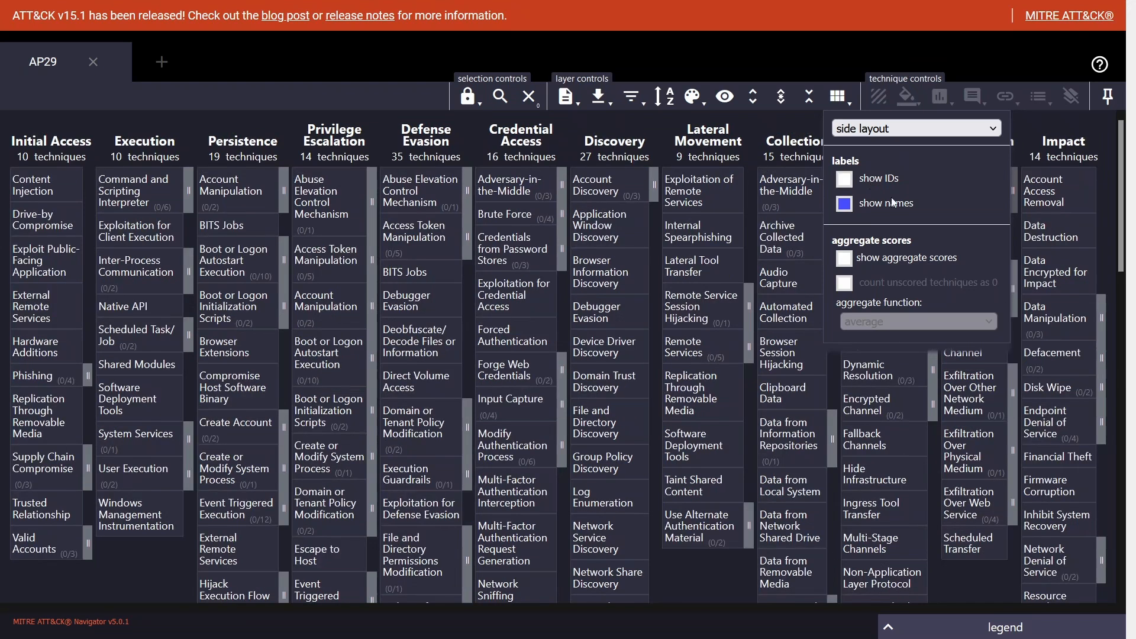
pyautogui.click(927, 259)
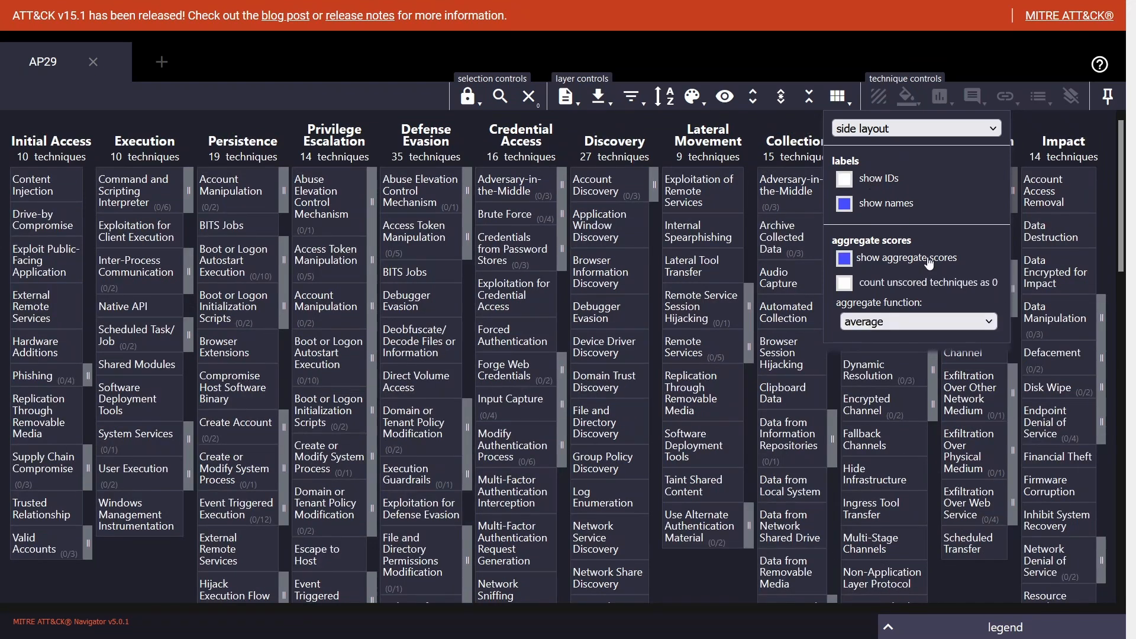
pyautogui.click(929, 264)
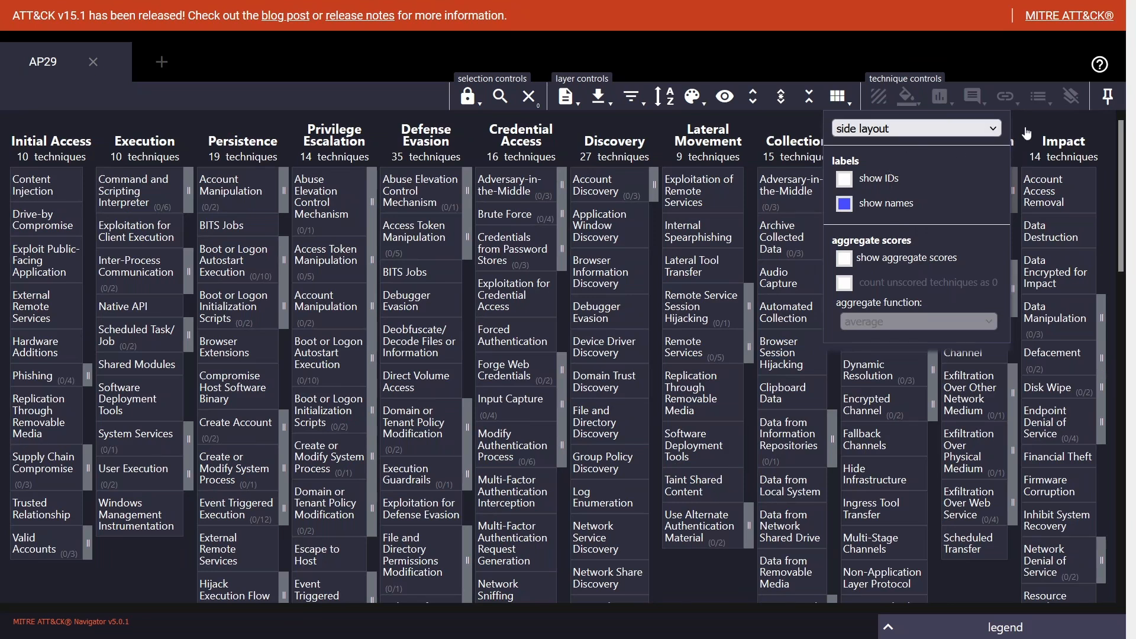
pyautogui.click(837, 97)
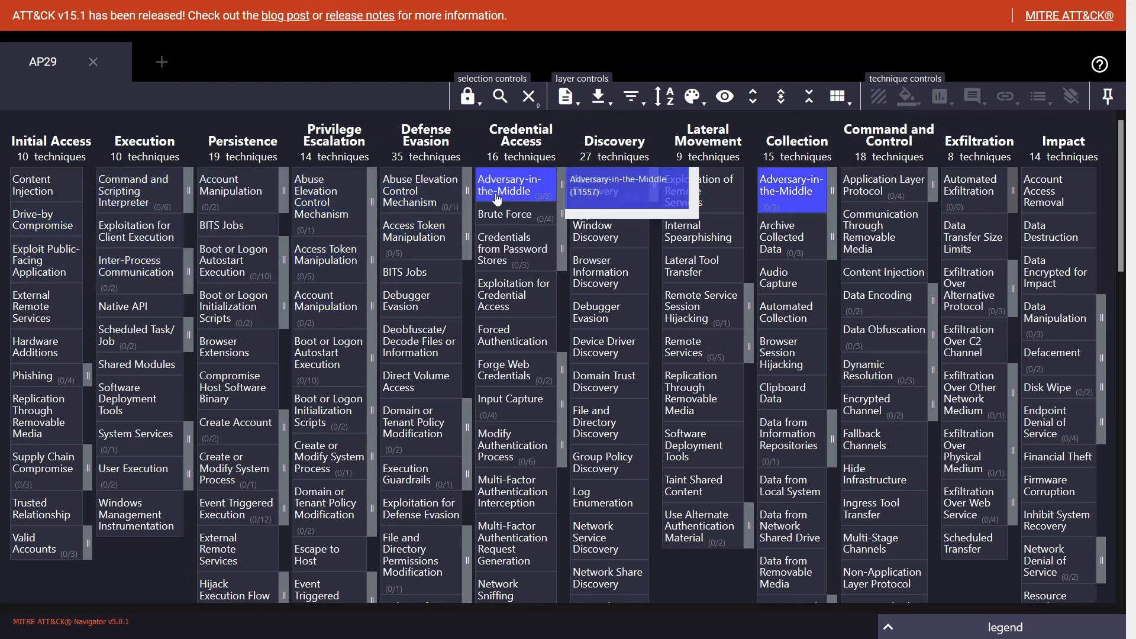
# Select Access Token Manipulation under Defense Evasion, and try disabling and re-enabling it
pyautogui.click(442, 193)
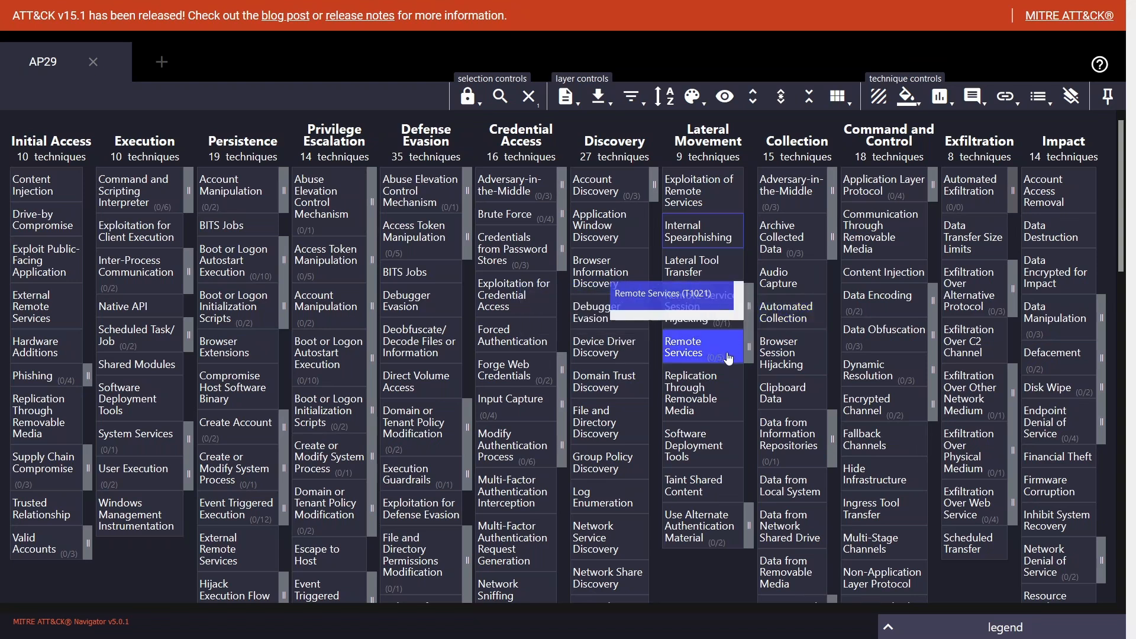
pyautogui.scroll(-3, 463, 408)
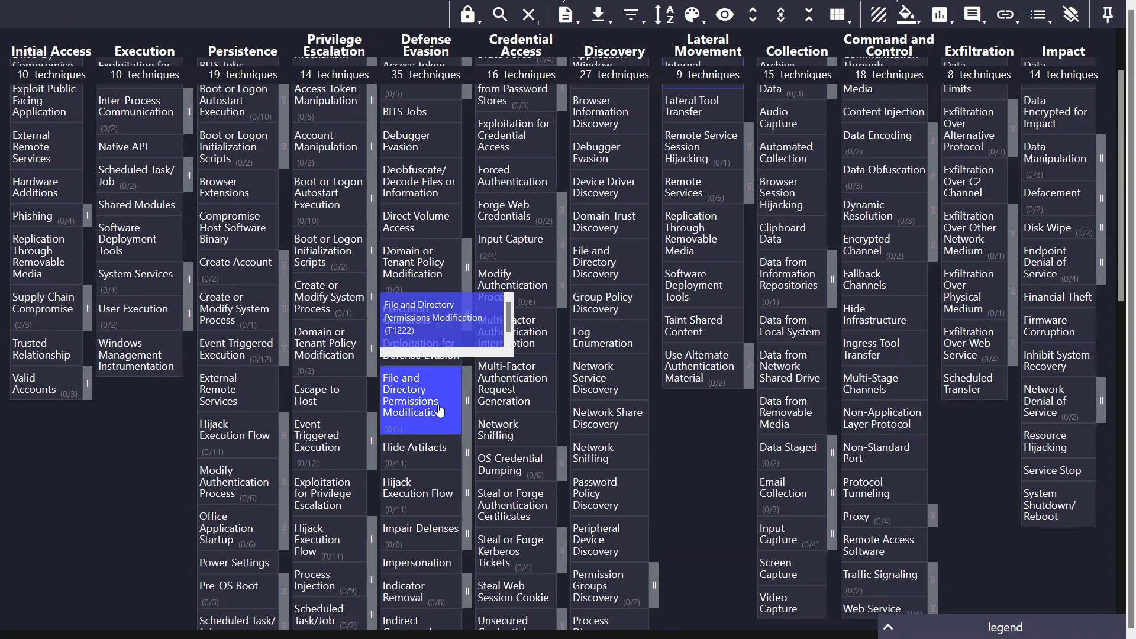
pyautogui.scroll(3, 422, 408)
pyautogui.click(415, 237)
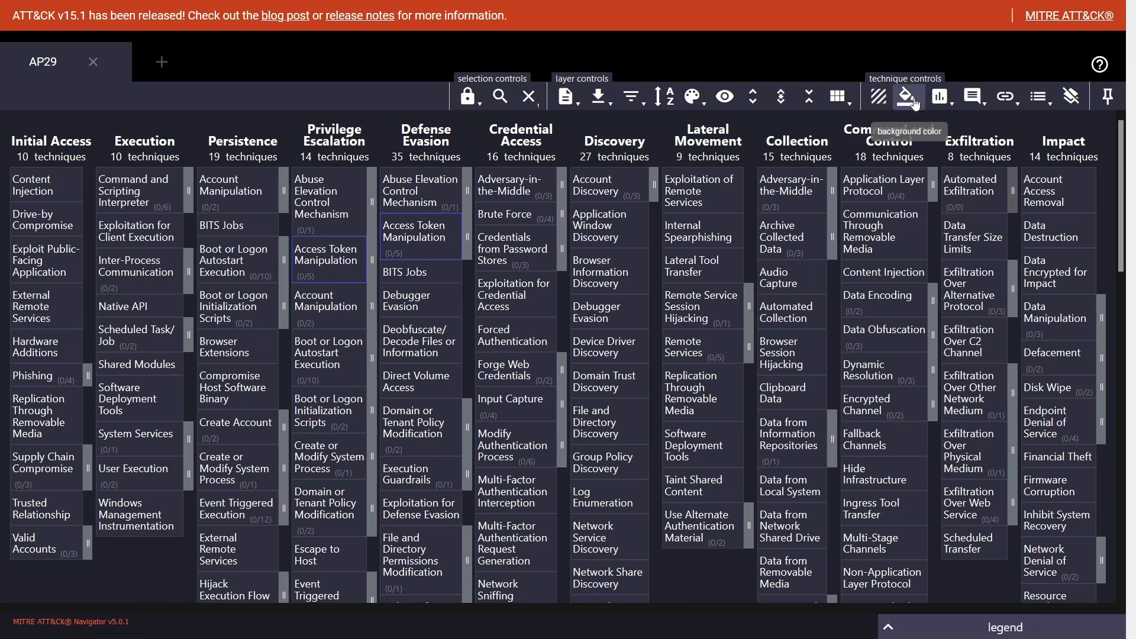
pyautogui.click(422, 240)
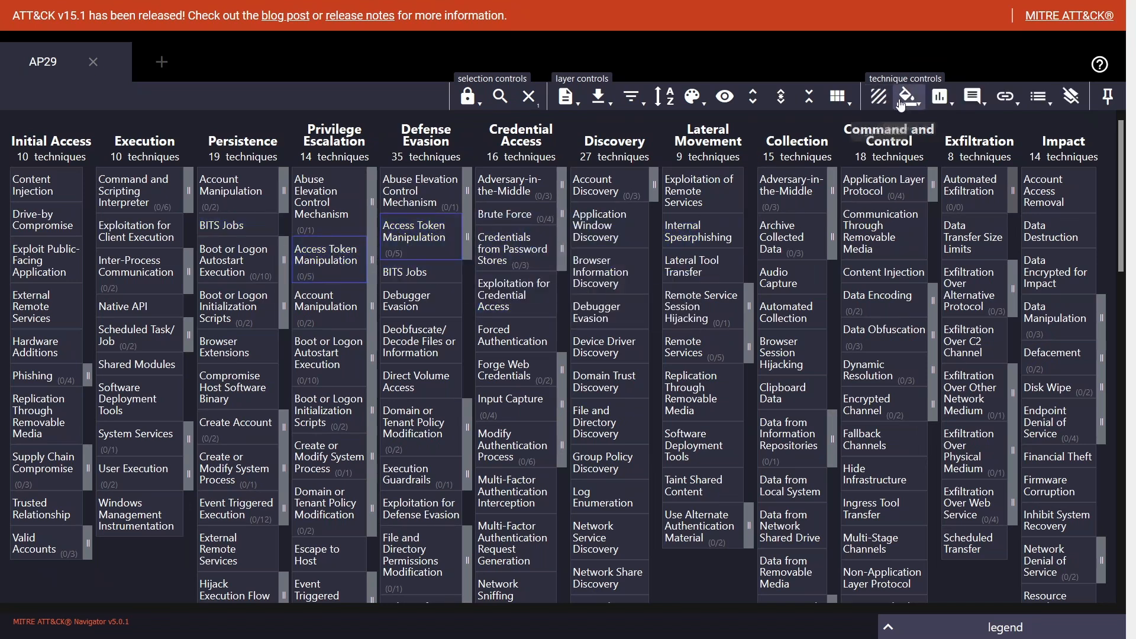
pyautogui.click(880, 100)
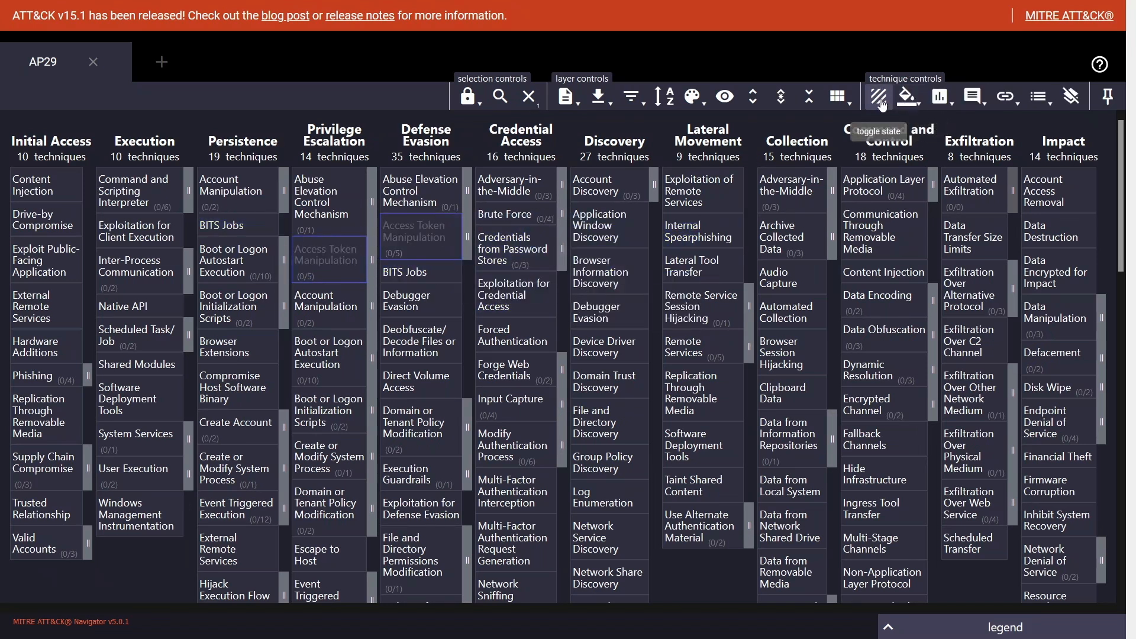
pyautogui.click(880, 100)
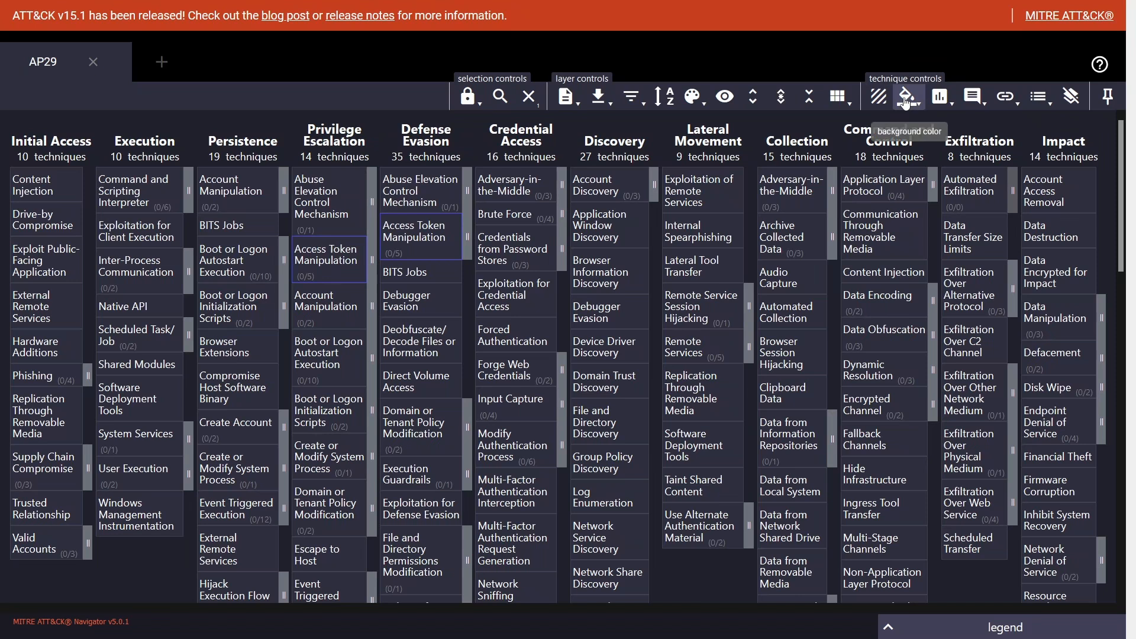
# Try red and orange background colors on Access Token Manipulation, and reset it to no color
pyautogui.click(906, 102)
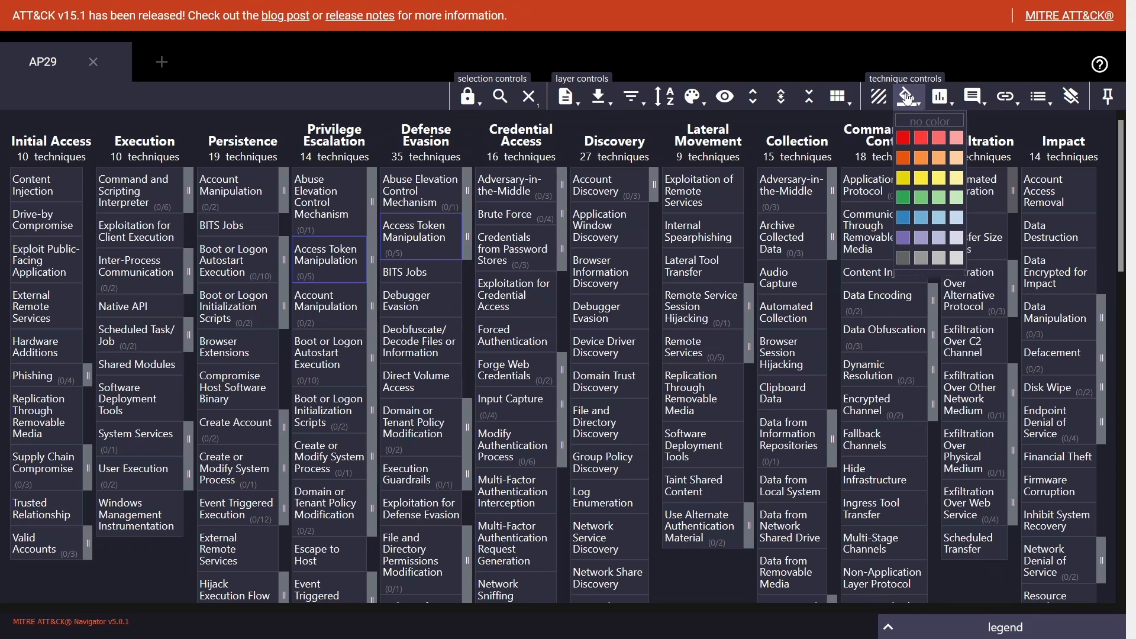
pyautogui.click(904, 139)
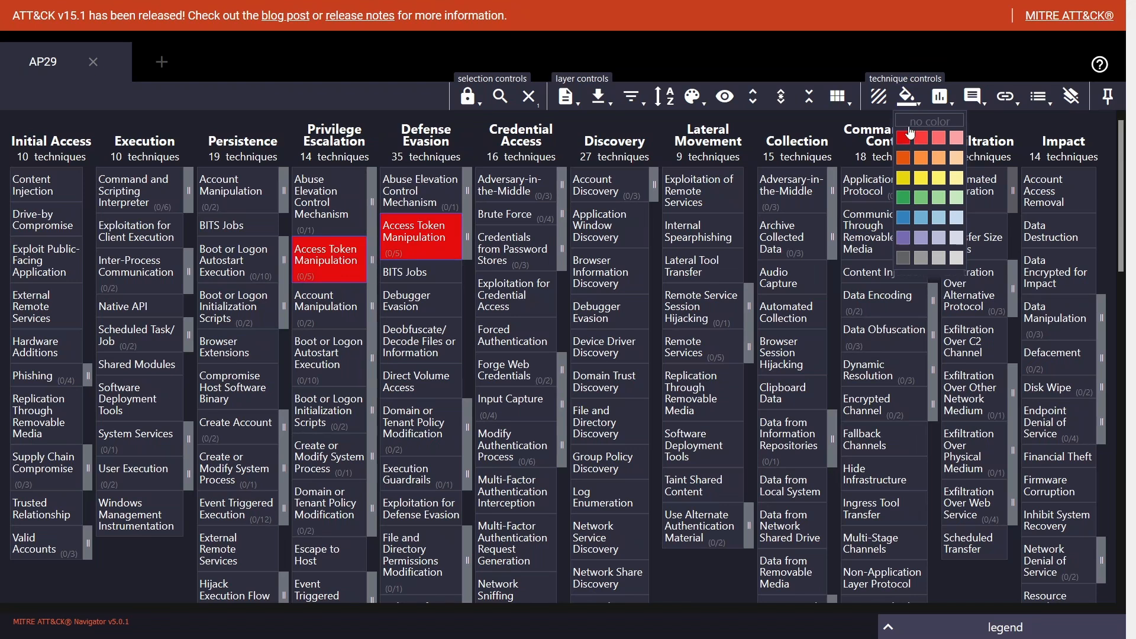
pyautogui.click(938, 158)
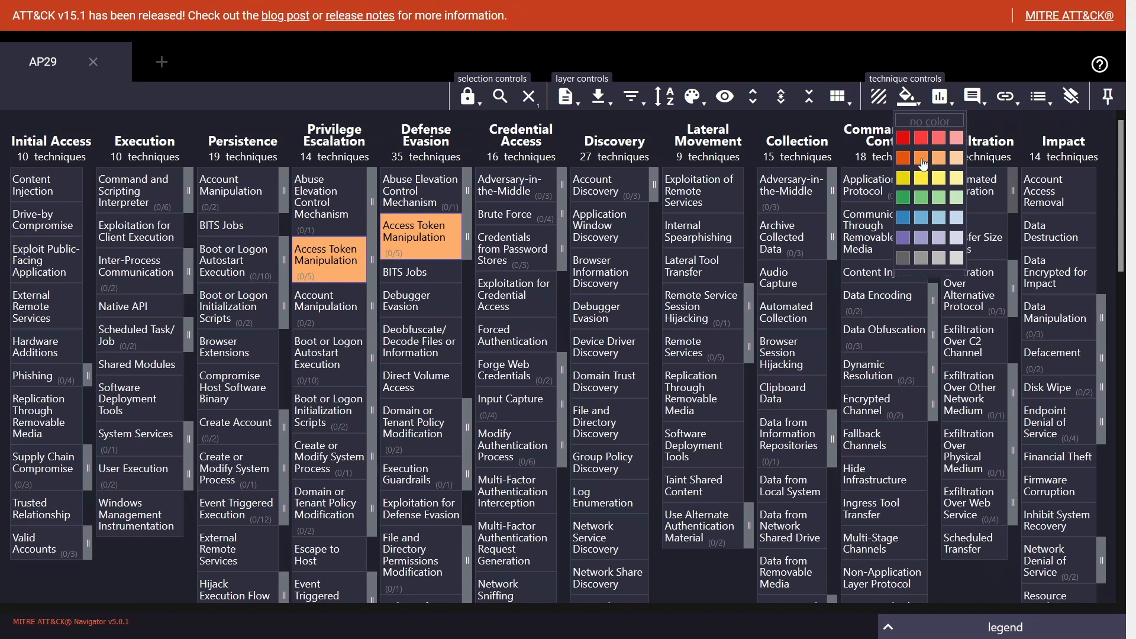
pyautogui.click(924, 165)
pyautogui.click(903, 140)
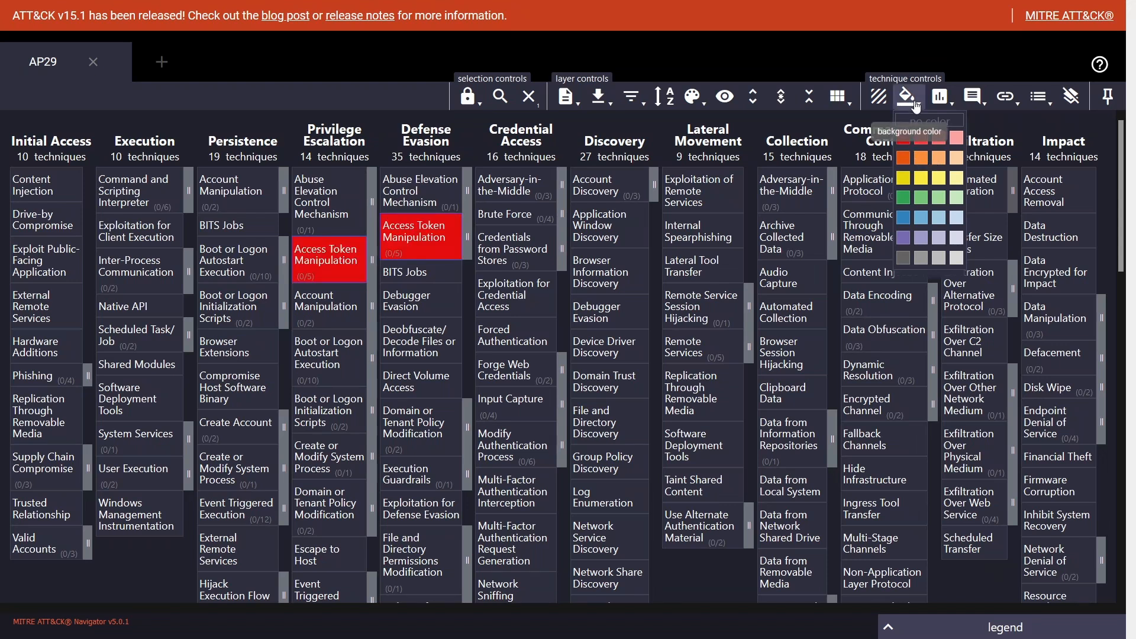
pyautogui.click(916, 107)
pyautogui.click(911, 98)
pyautogui.click(929, 121)
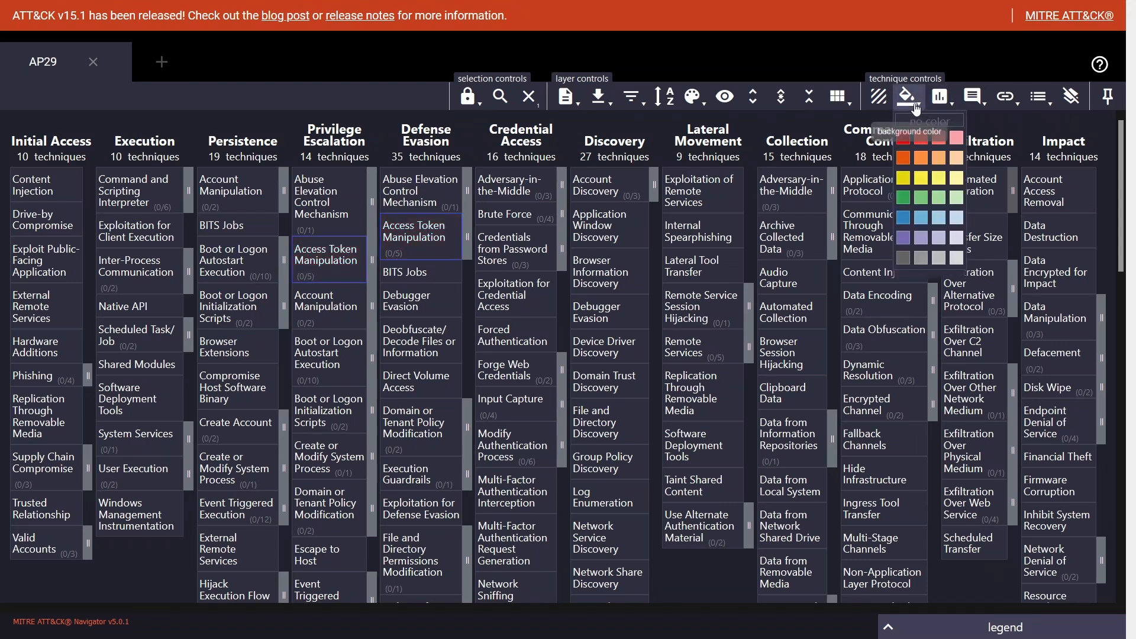
# Check the score, comment, link and metadata options for Access Token Manipulation, and deselect the technique
pyautogui.click(957, 110)
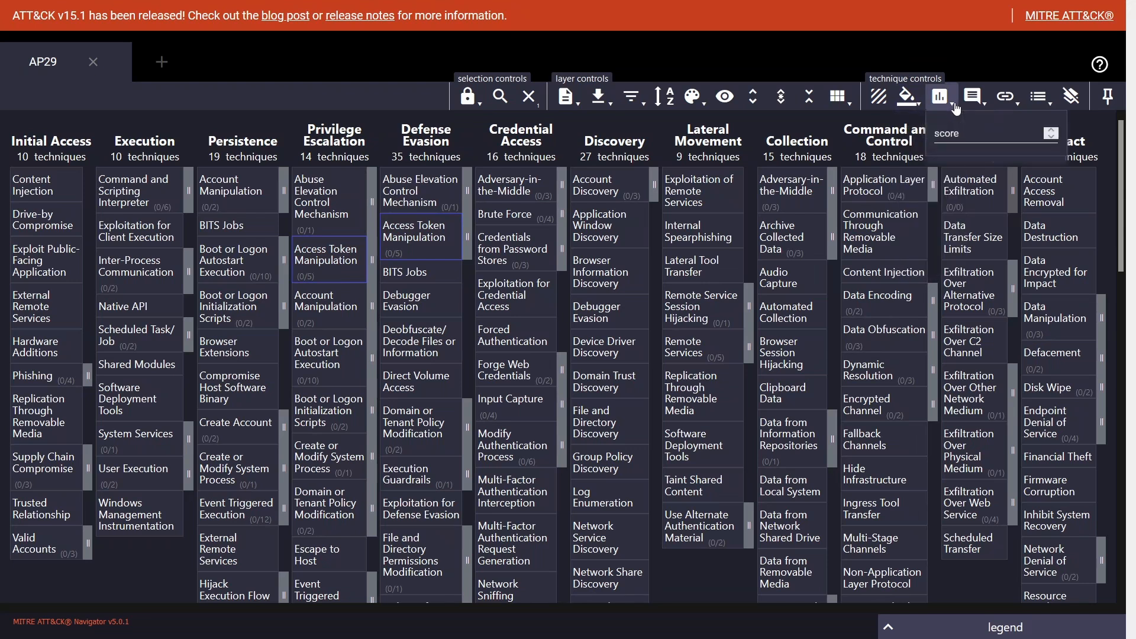
pyautogui.click(957, 110)
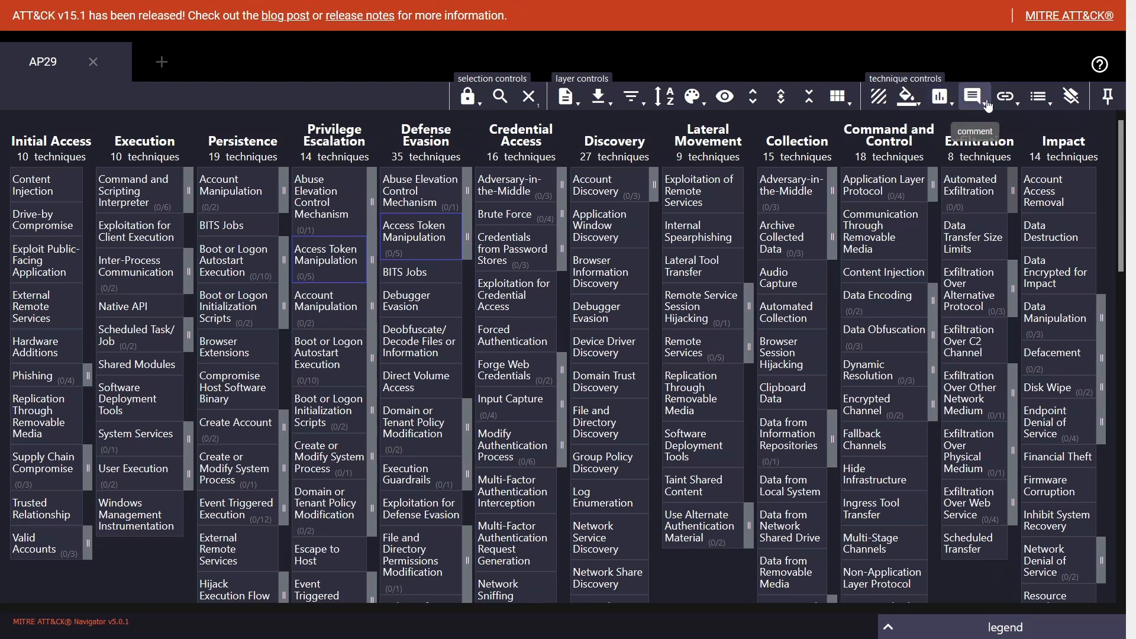
pyautogui.click(987, 105)
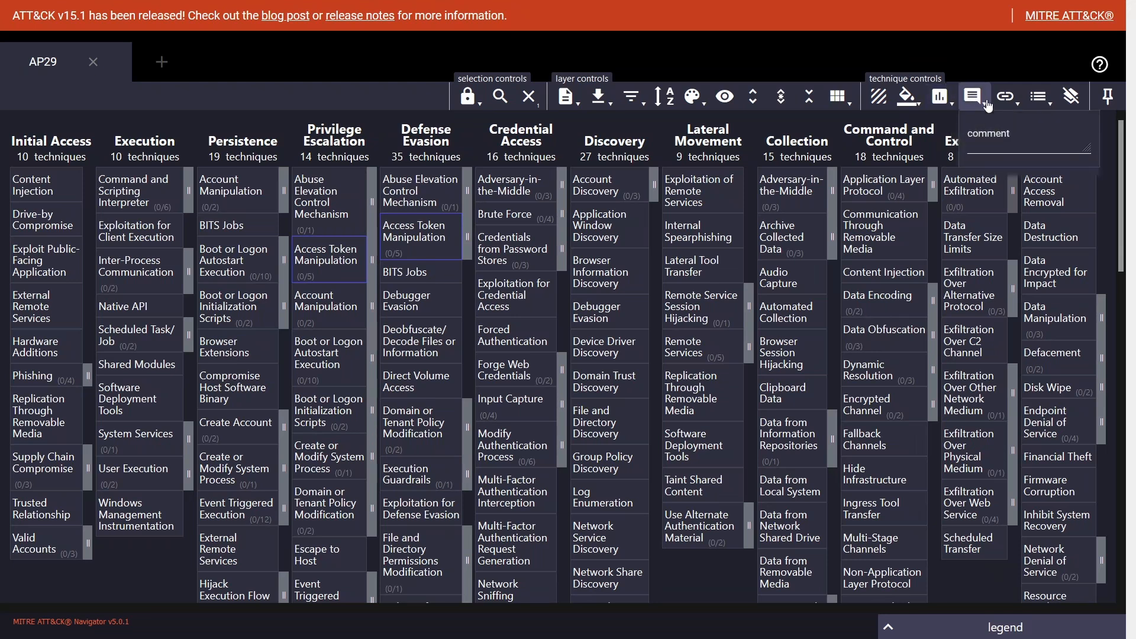
pyautogui.click(985, 110)
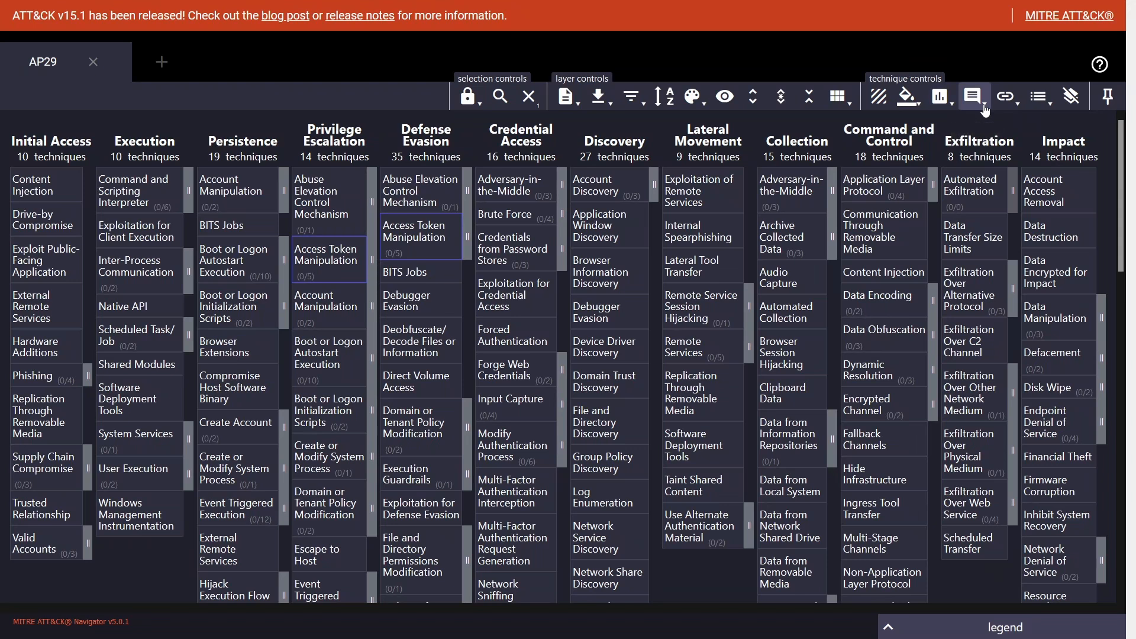
pyautogui.click(1014, 105)
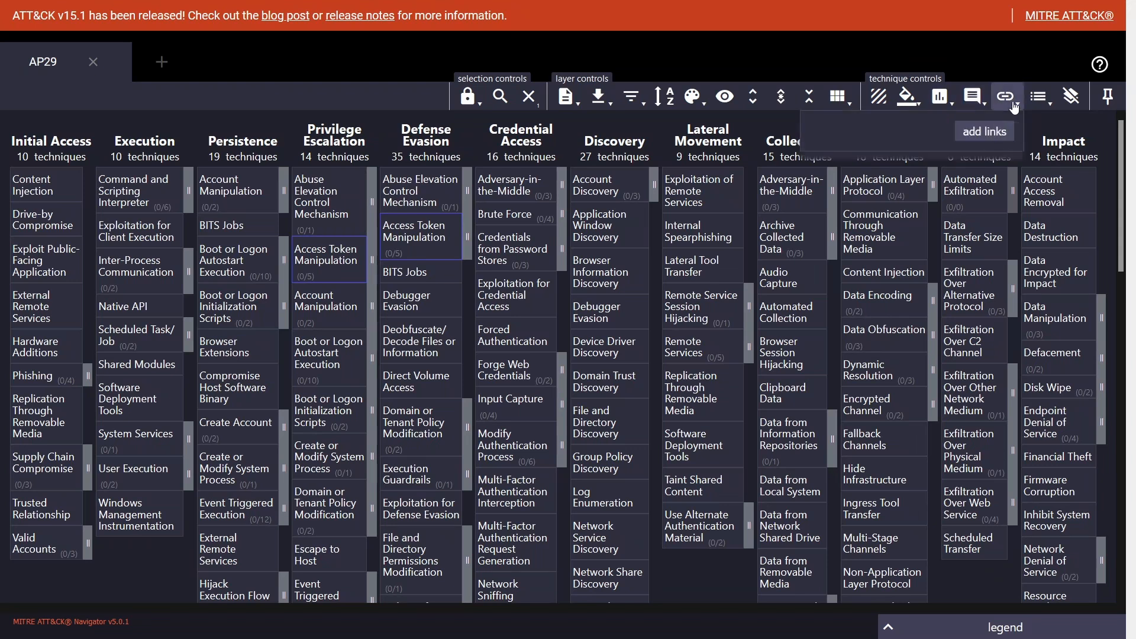
pyautogui.click(1015, 107)
pyautogui.click(1049, 105)
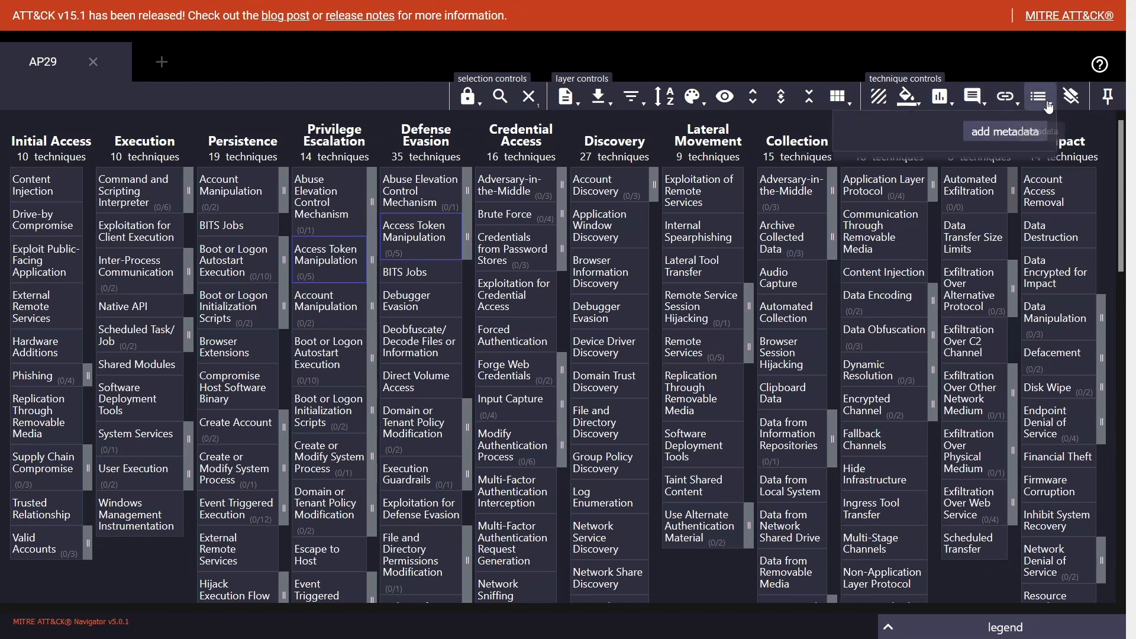
pyautogui.click(1048, 105)
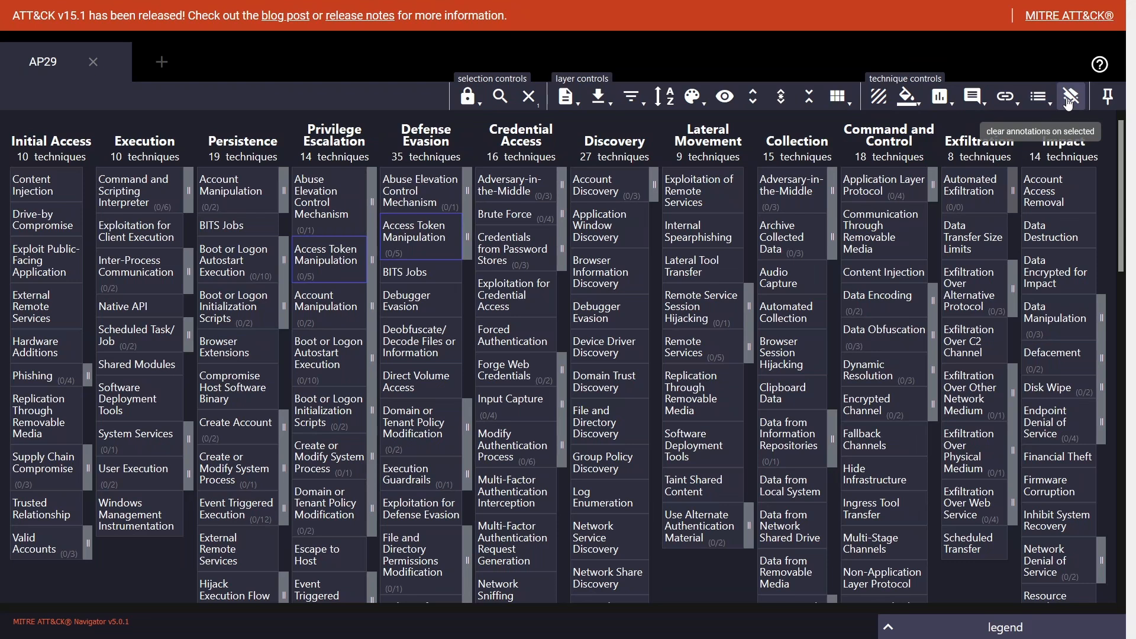
pyautogui.click(1104, 103)
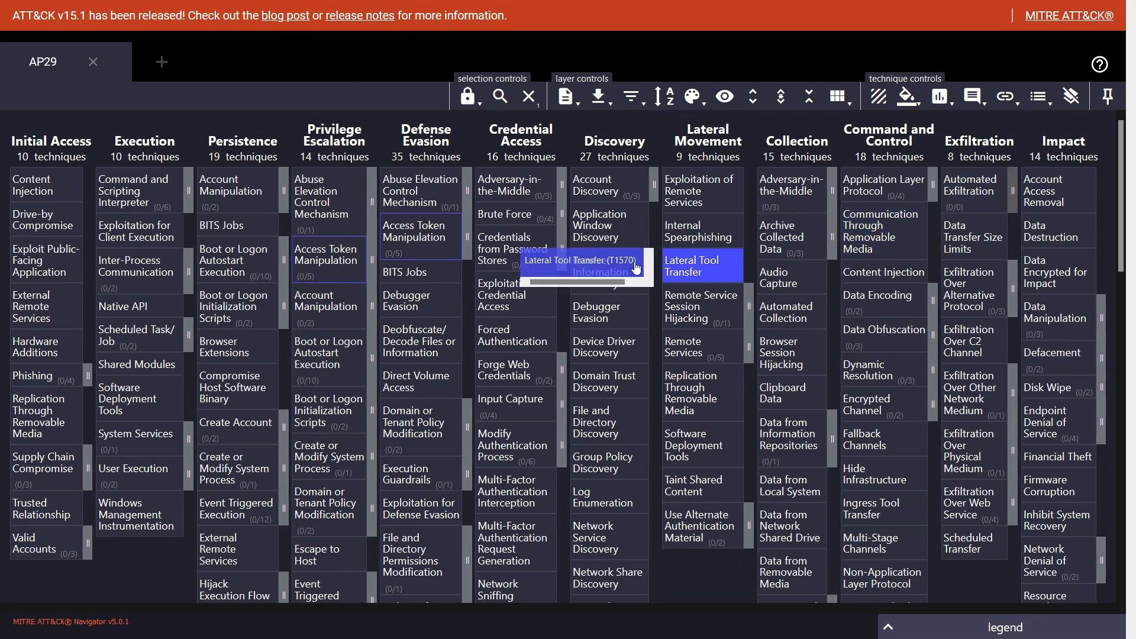
pyautogui.click(428, 237)
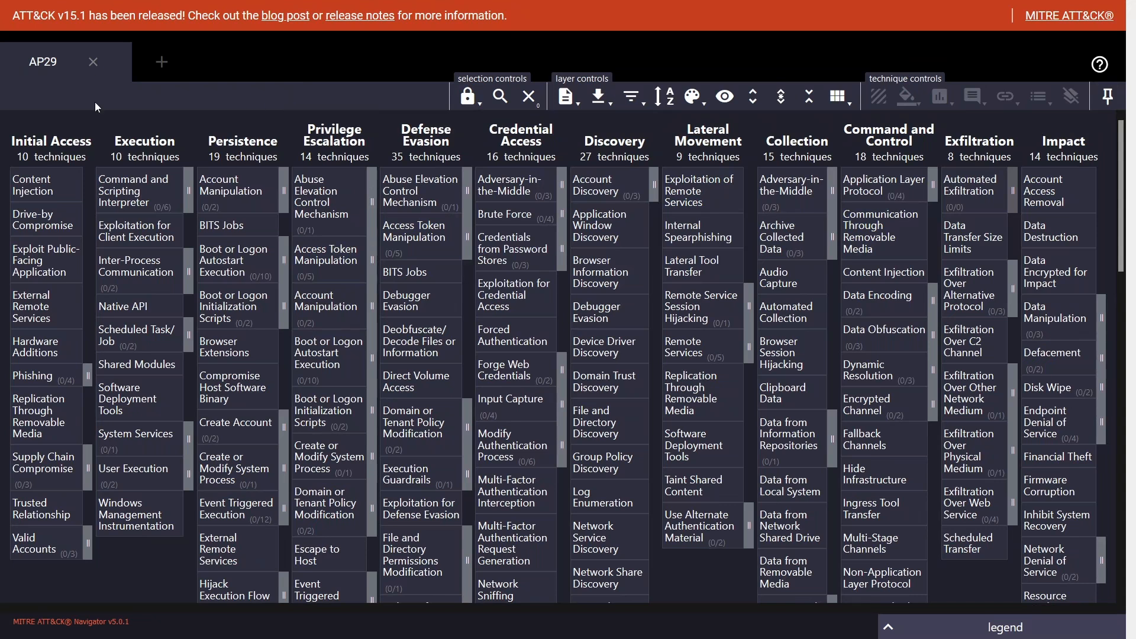
# Rename the layer as APT29 in the layer settings
pyautogui.click(566, 96)
pyautogui.click(578, 143)
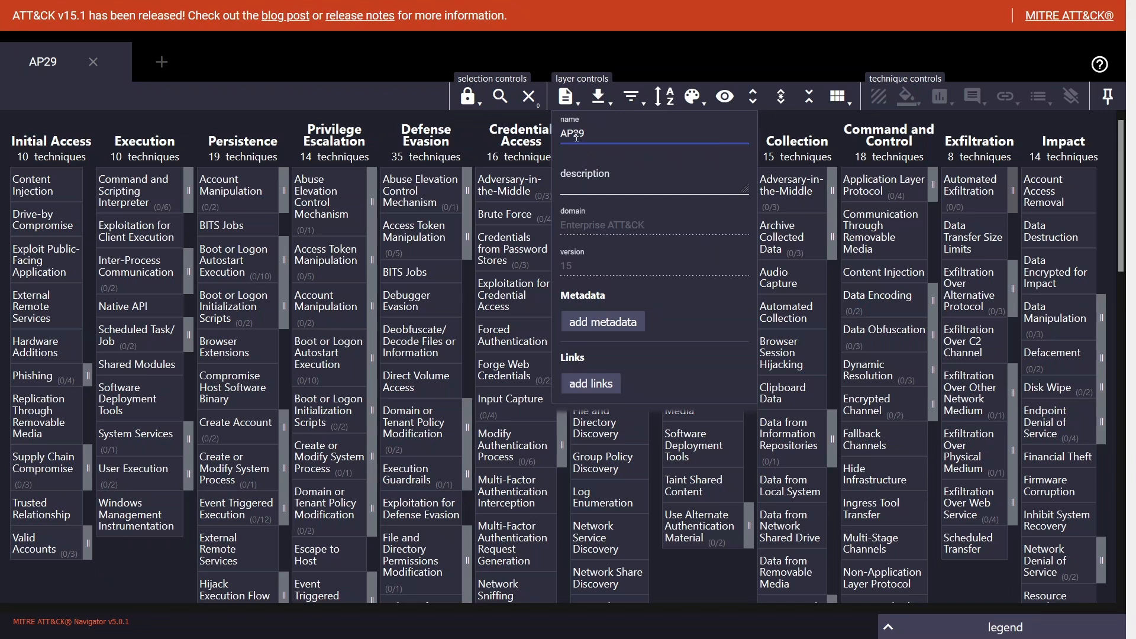
pyautogui.click(574, 135)
pyautogui.write('T')
pyautogui.click(566, 96)
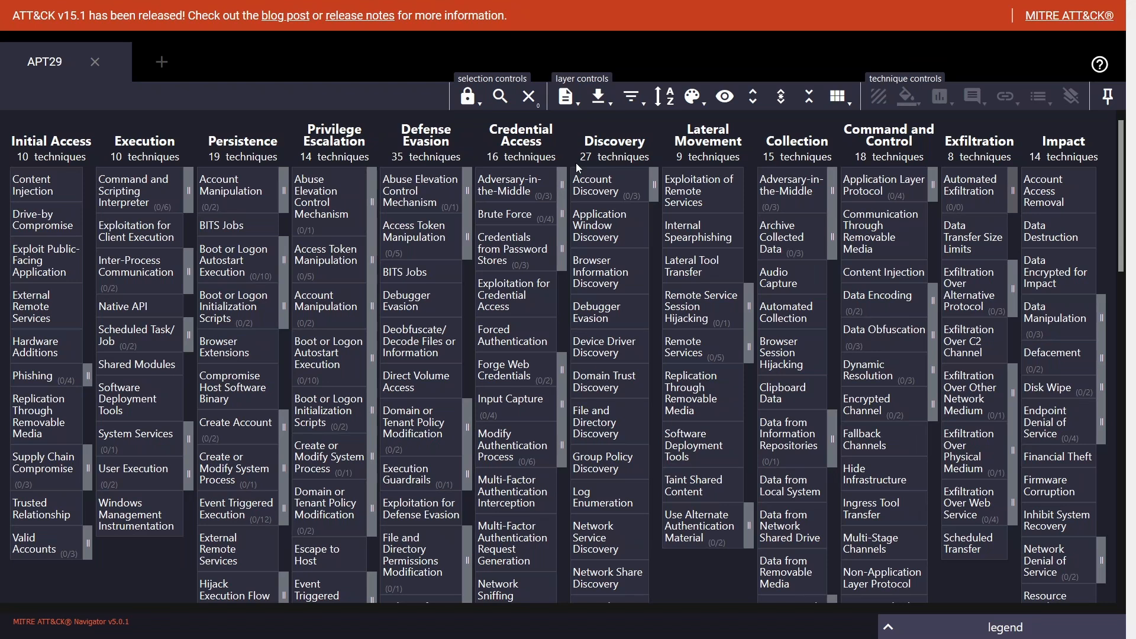
# Search the matrix for Cobalt and look through the matching software entries
pyautogui.click(500, 96)
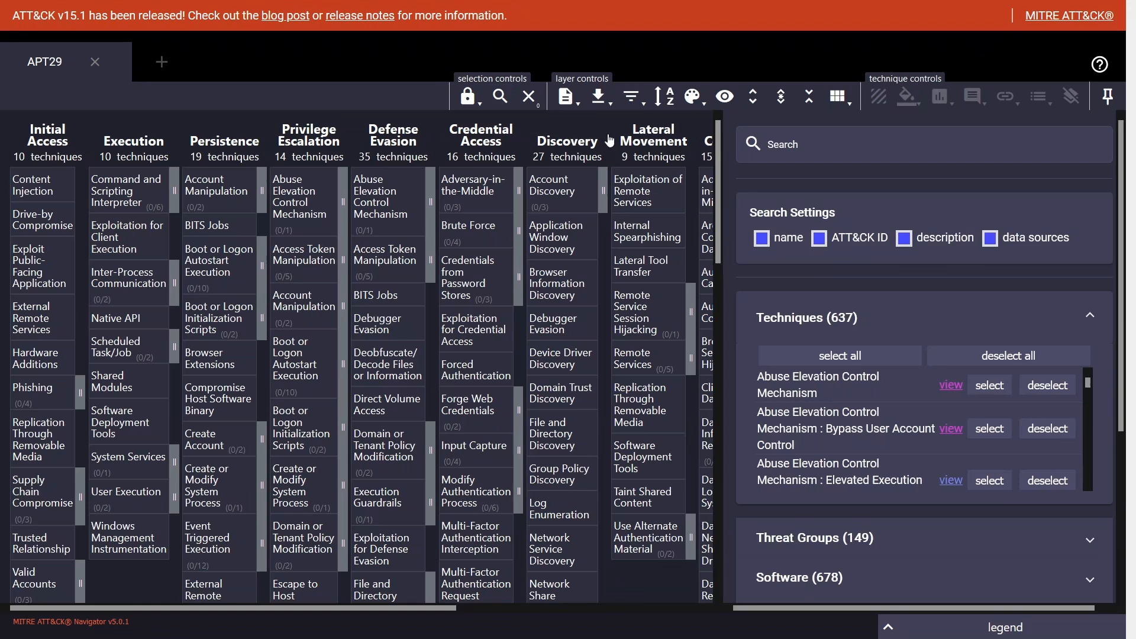
pyautogui.click(790, 151)
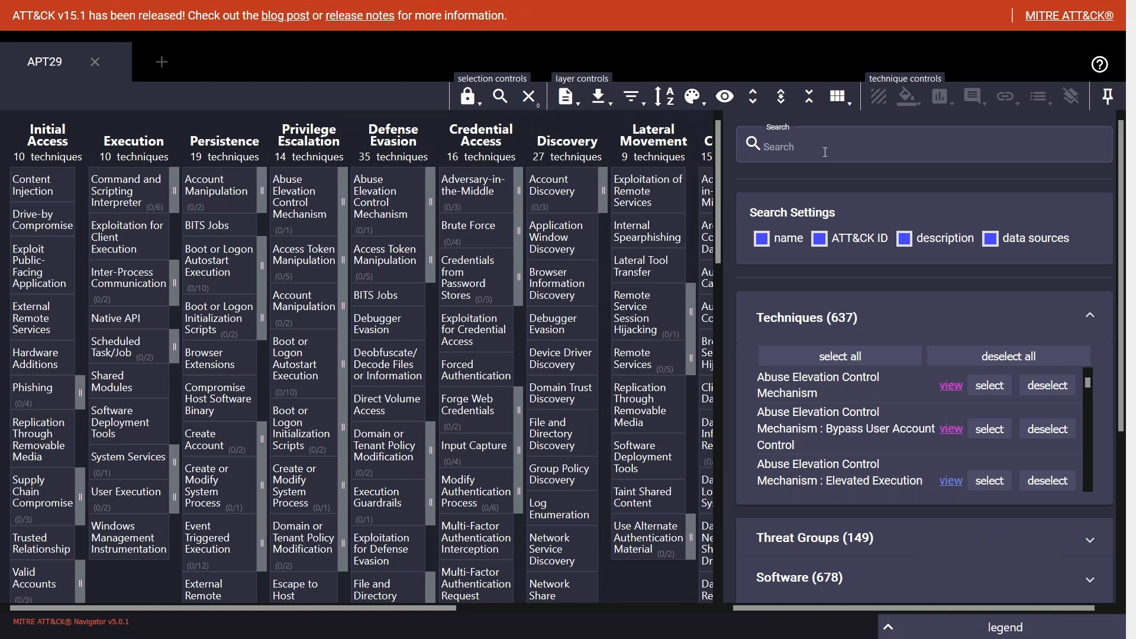
pyautogui.write('Cobalt')
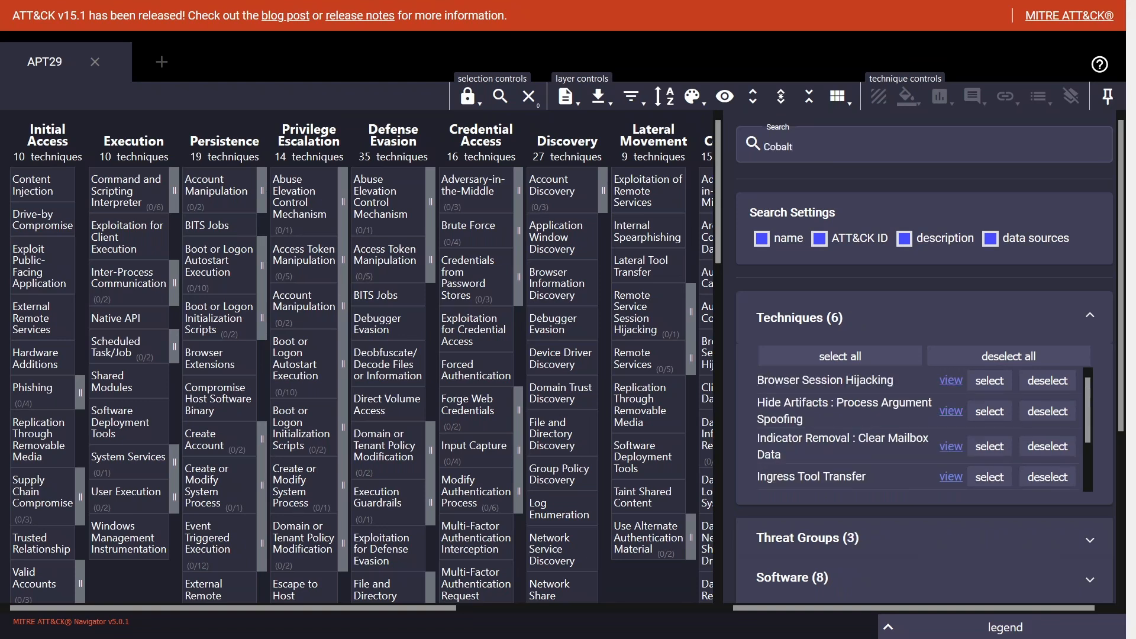
pyautogui.scroll(-4, 939, 349)
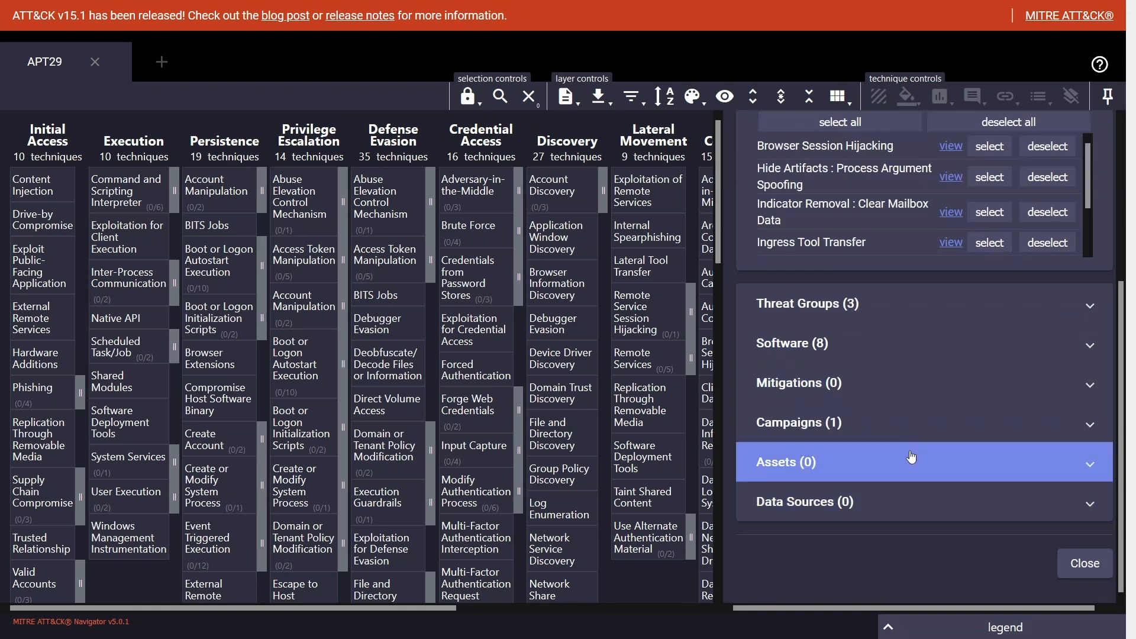
pyautogui.click(913, 358)
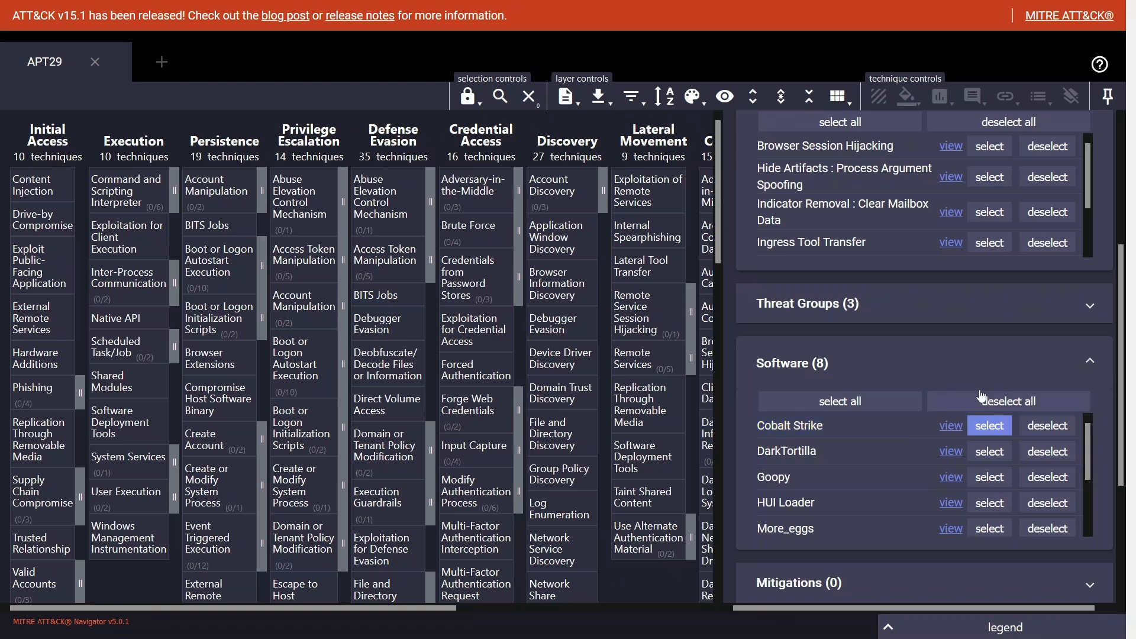
pyautogui.scroll(-3, 975, 388)
pyautogui.scroll(7, 973, 385)
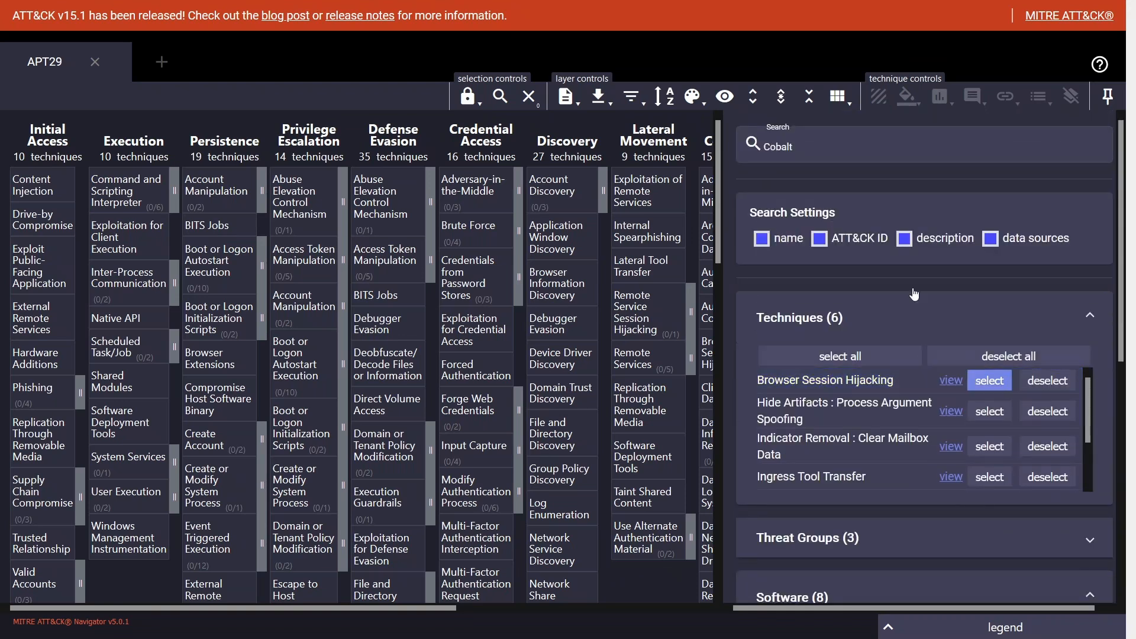
# Search for APT29 and select all techniques of the matching threat group
pyautogui.doubleClick(836, 144)
pyautogui.write('A')
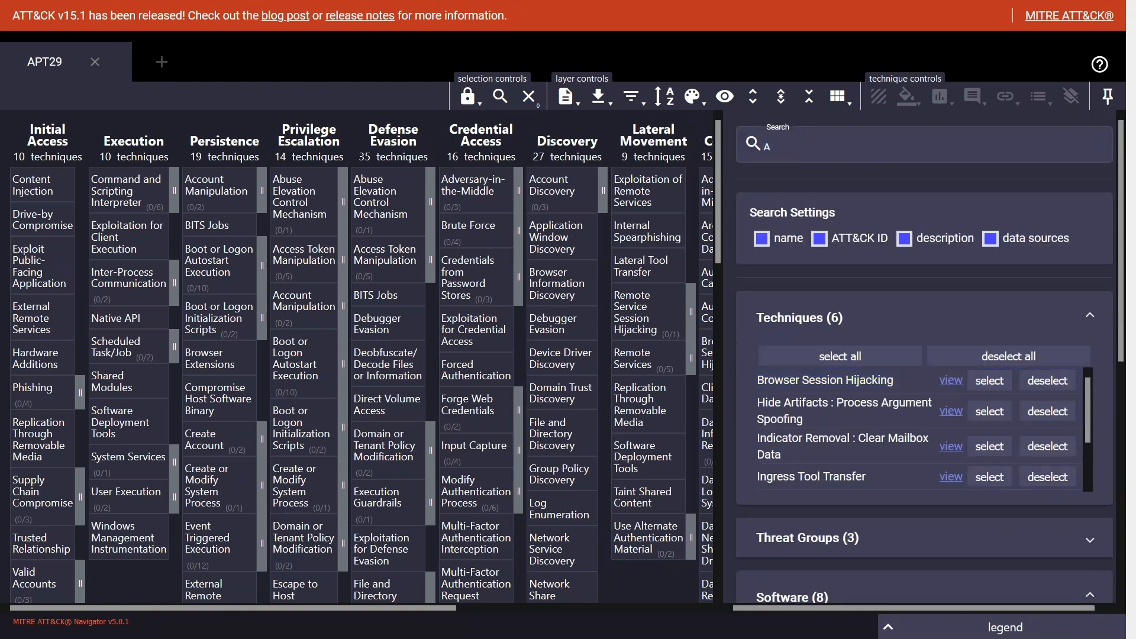
pyautogui.write('PT29')
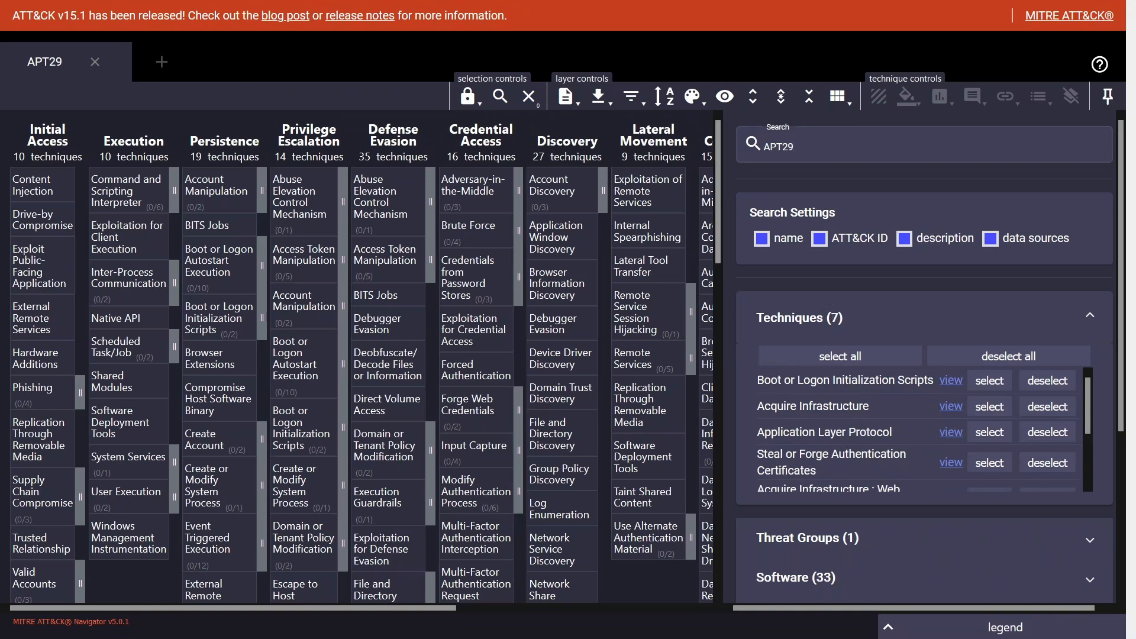
pyautogui.scroll(-4, 927, 264)
pyautogui.click(924, 308)
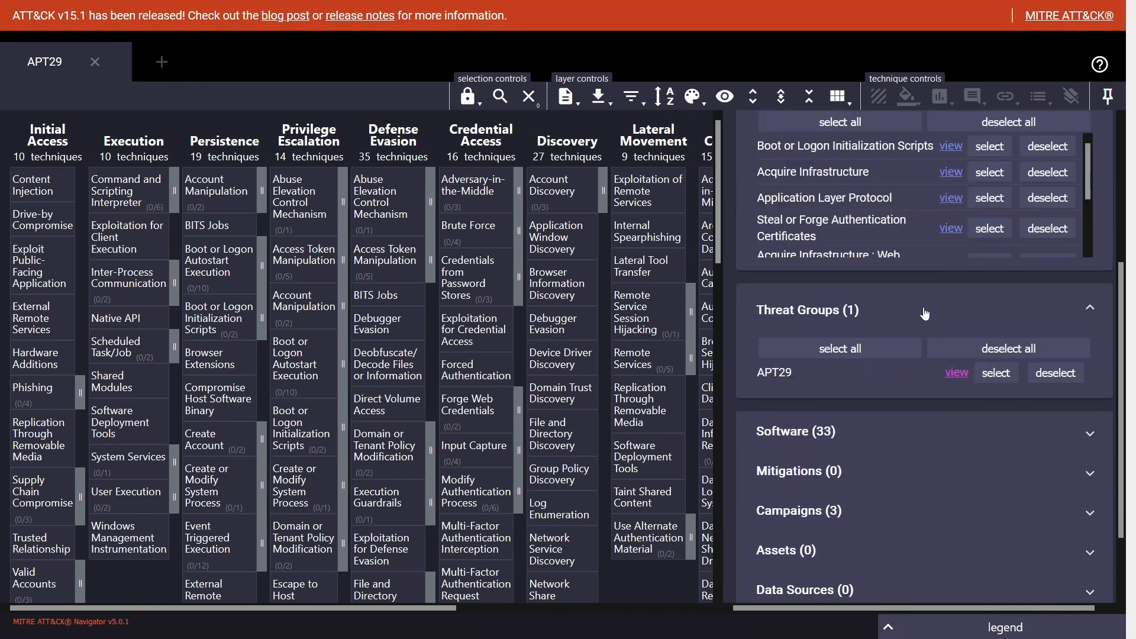
pyautogui.click(895, 354)
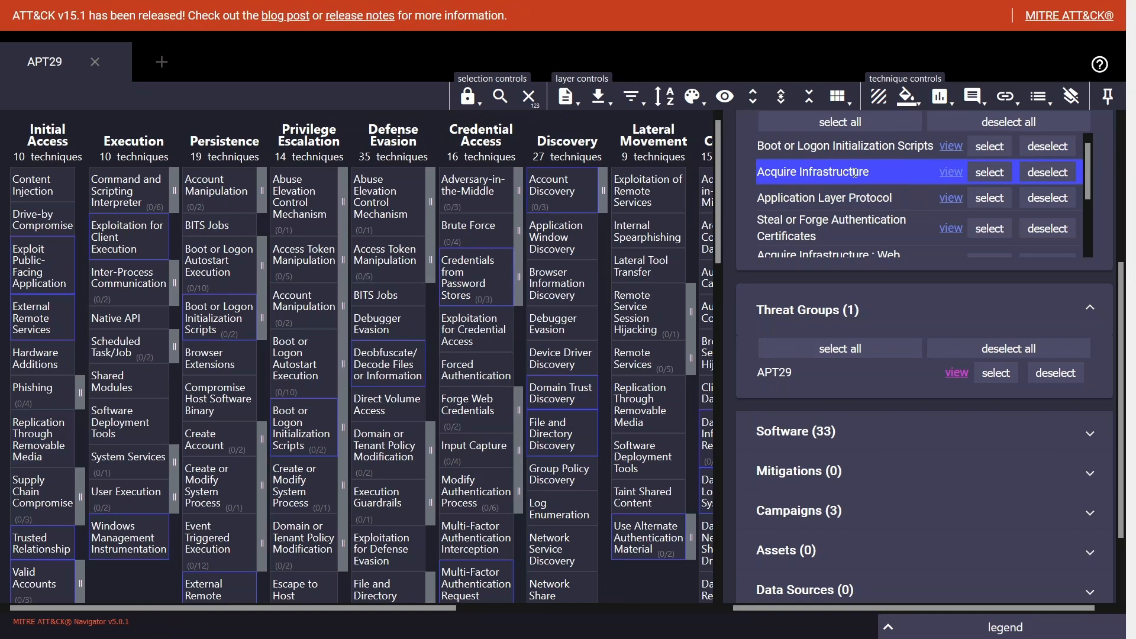
# Color the selected APT29 techniques red and close the search to review them in the matrix
pyautogui.click(920, 104)
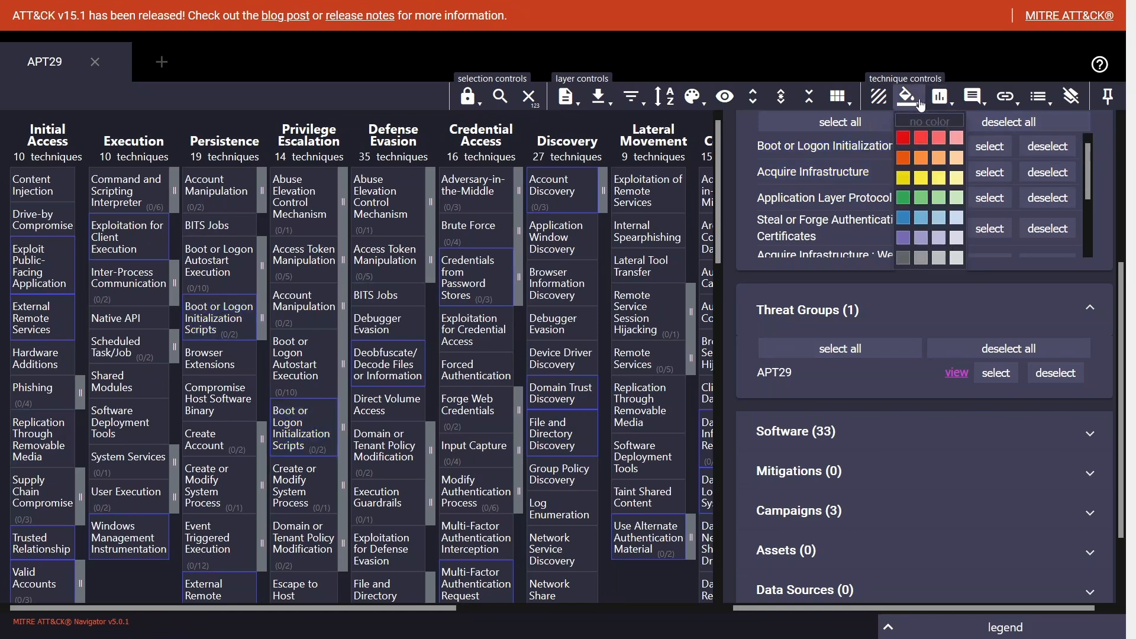
pyautogui.click(903, 137)
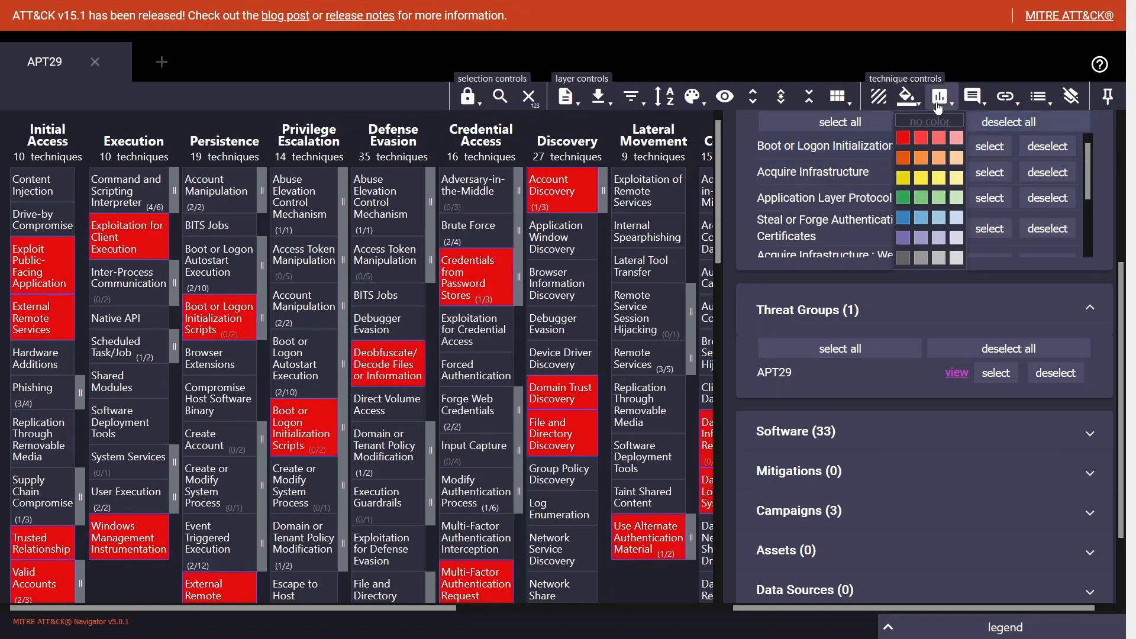
pyautogui.click(500, 97)
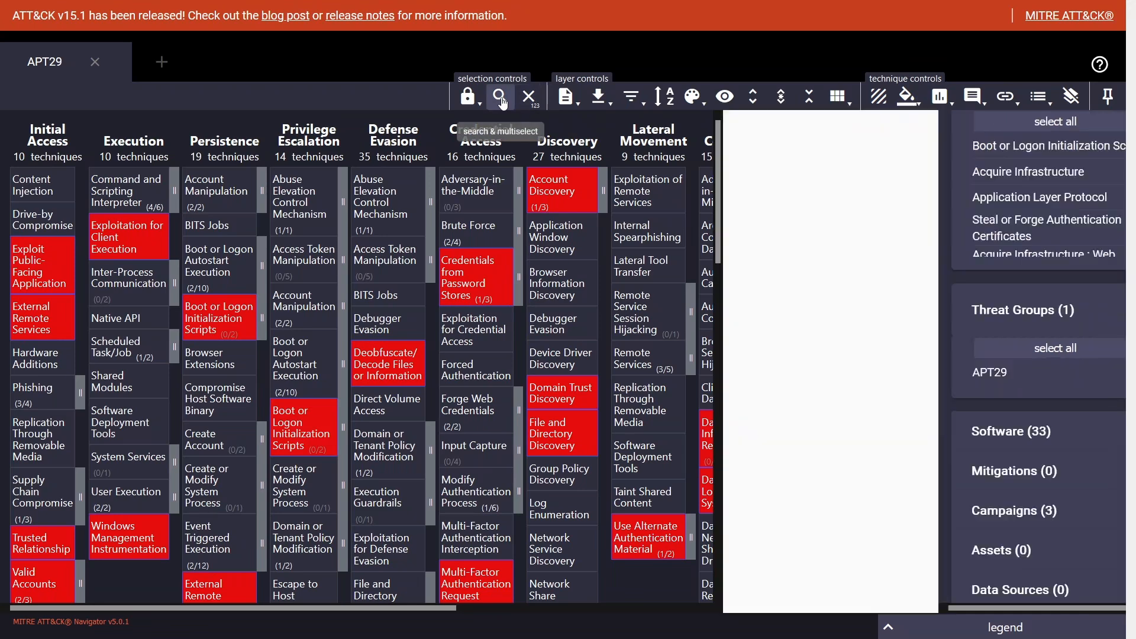
pyautogui.scroll(-7, 751, 509)
pyautogui.scroll(6, 751, 509)
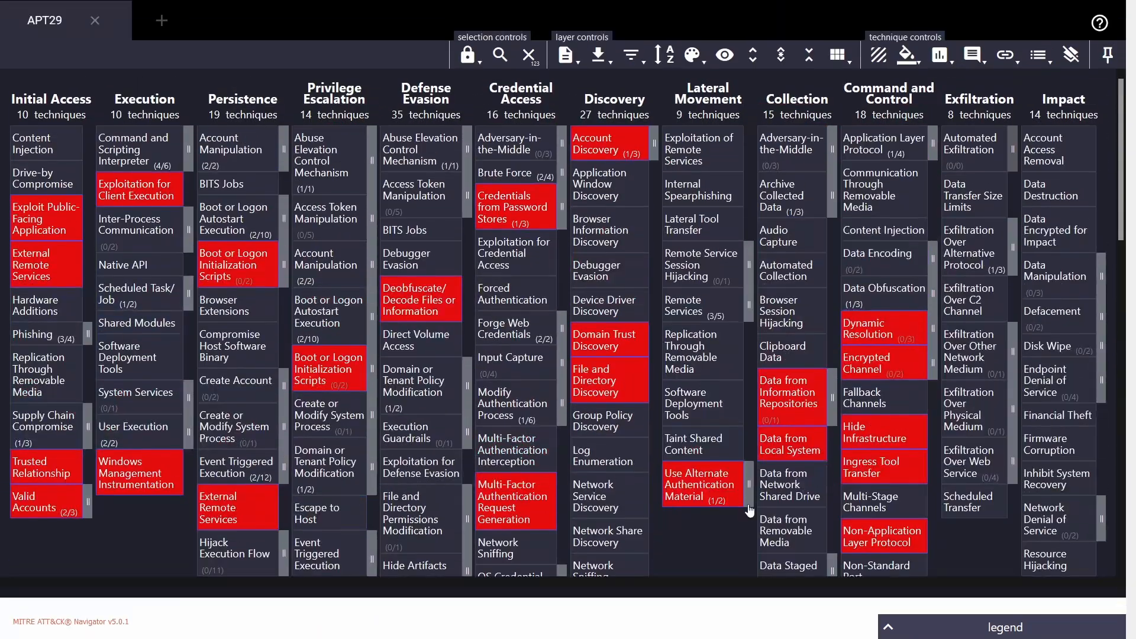
pyautogui.scroll(1, 749, 509)
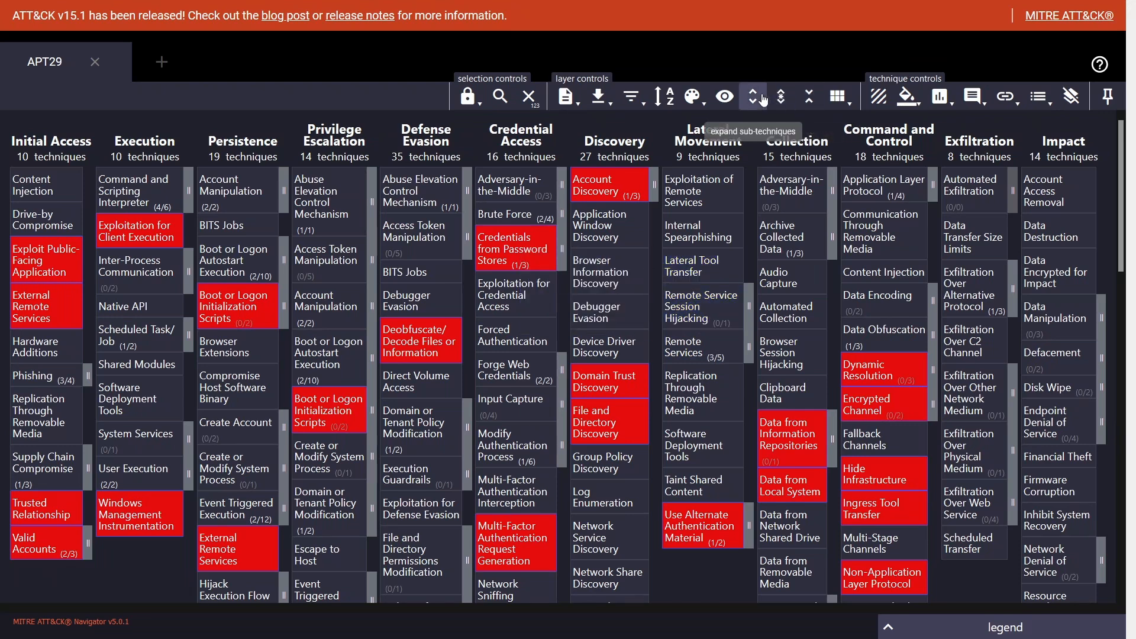
# Expand and collapse all sub-techniques, then those of Account Discovery alone, and look over the colored matrix
pyautogui.click(762, 99)
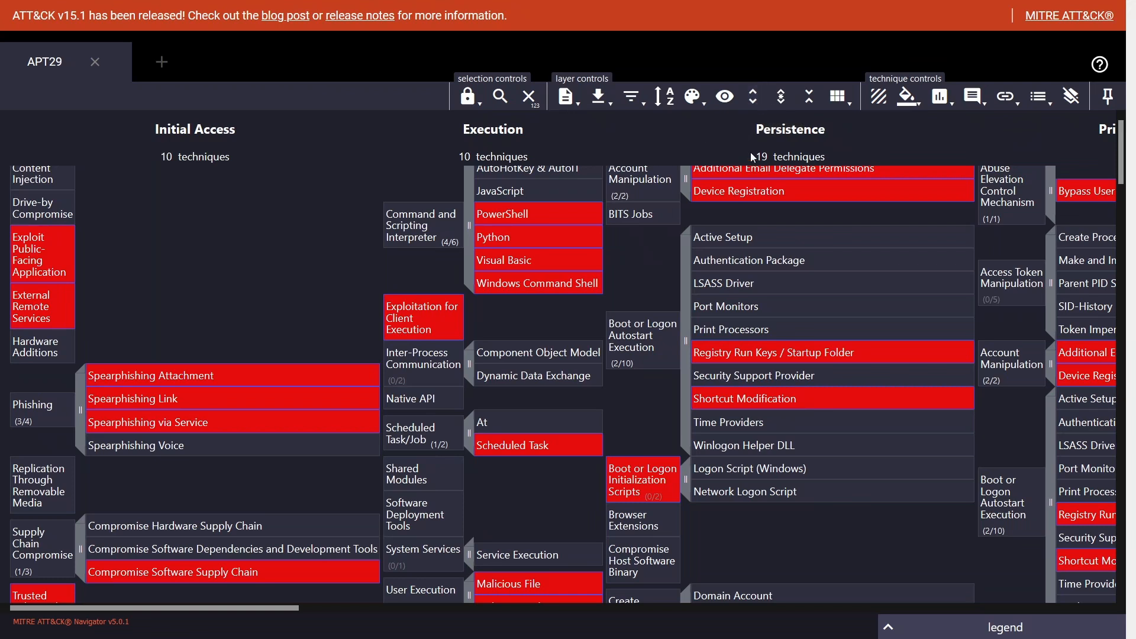
pyautogui.click(808, 96)
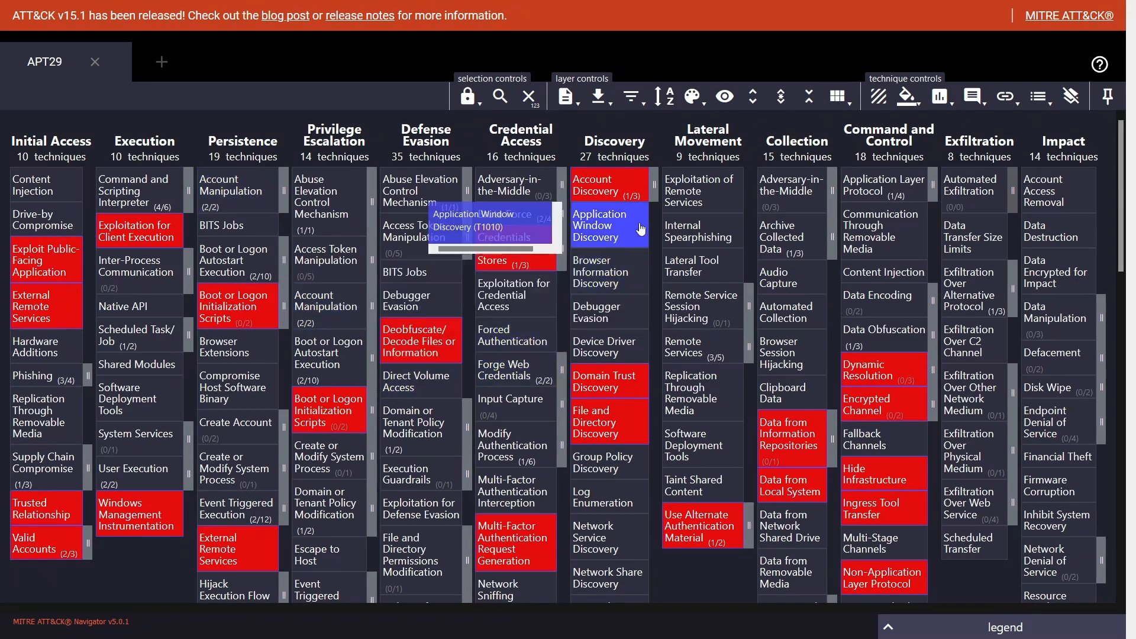
pyautogui.click(655, 189)
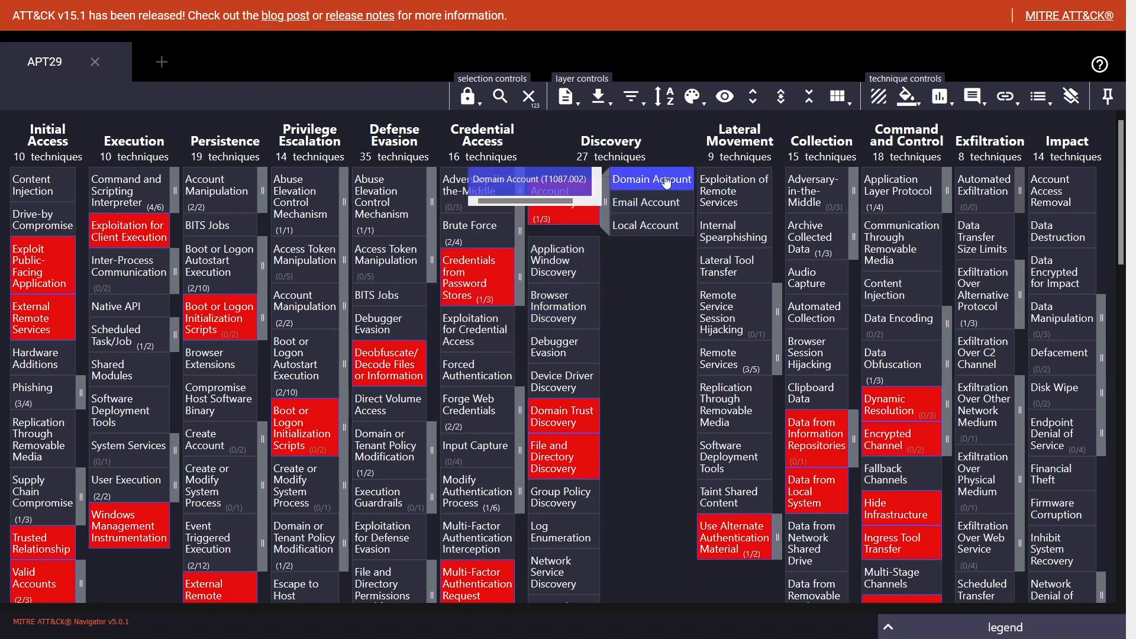
pyautogui.click(605, 202)
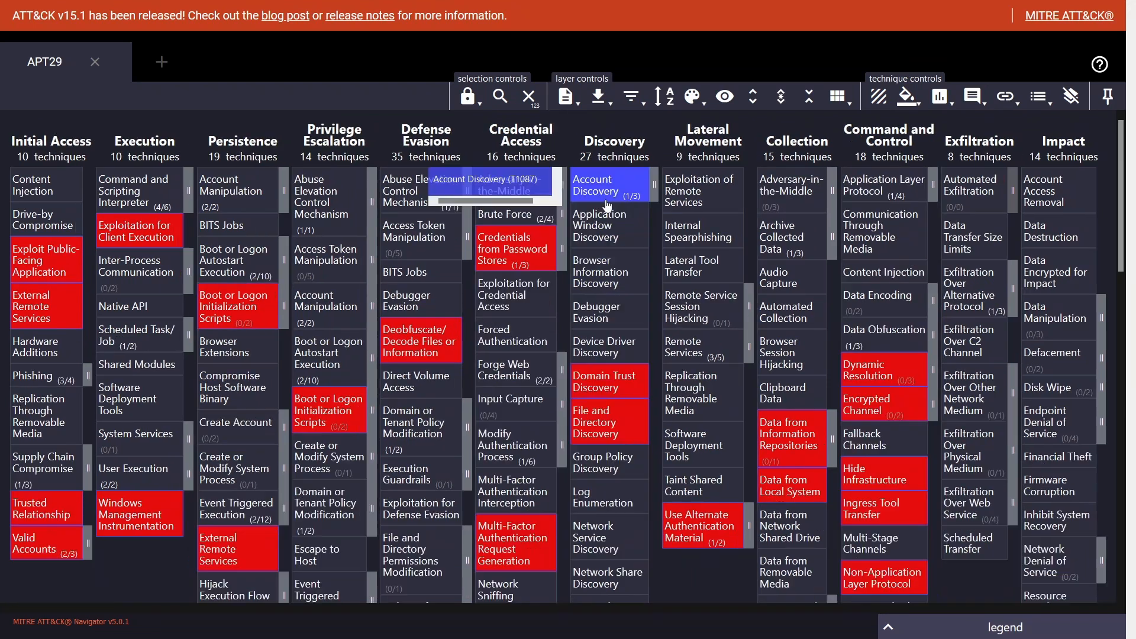
pyautogui.scroll(-5, 739, 356)
pyautogui.scroll(5, 680, 373)
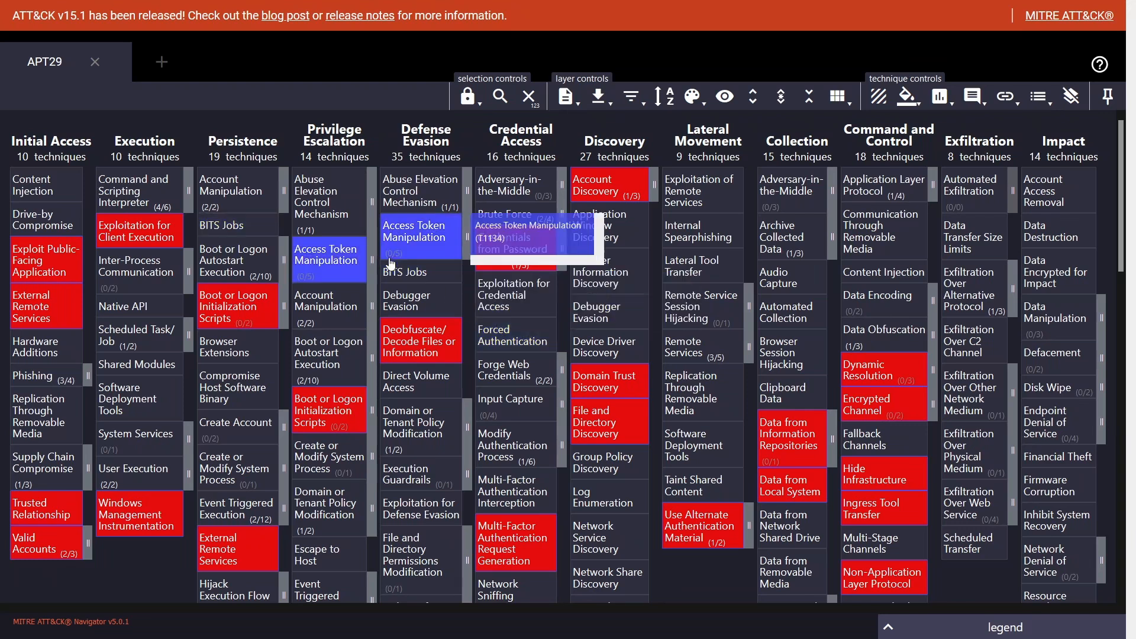
# Add Access Token Manipulation and Exploitation of Remote Services to the selection, color all selected techniques orange, and clear the selection
pyautogui.click(347, 269)
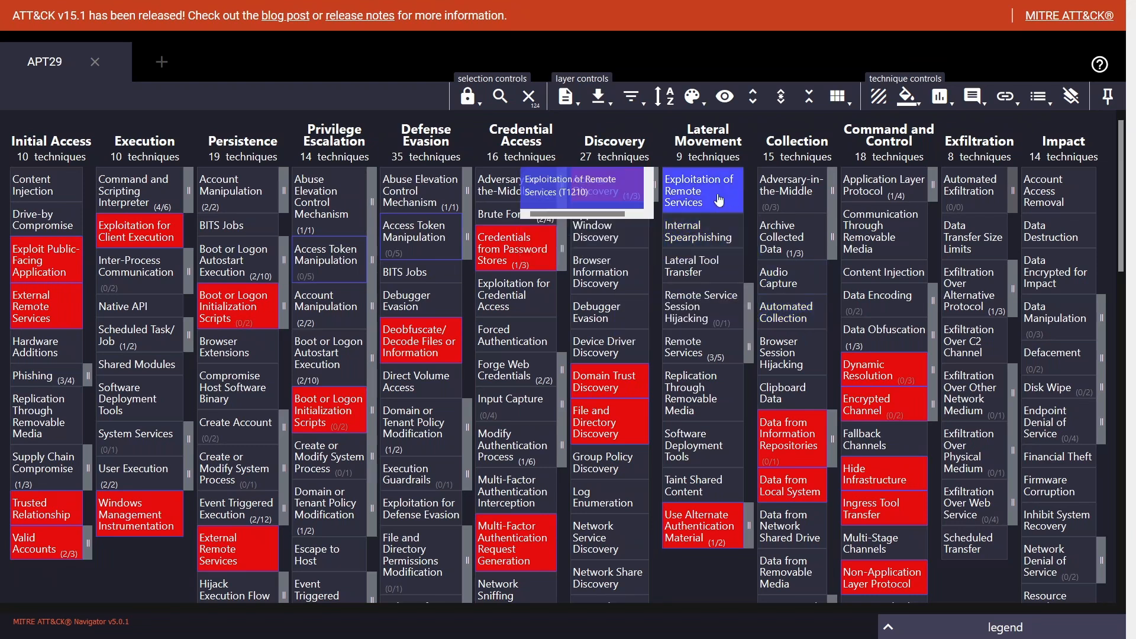
pyautogui.keyDown('ctrl'); pyautogui.click(701, 189); pyautogui.keyUp('ctrl')
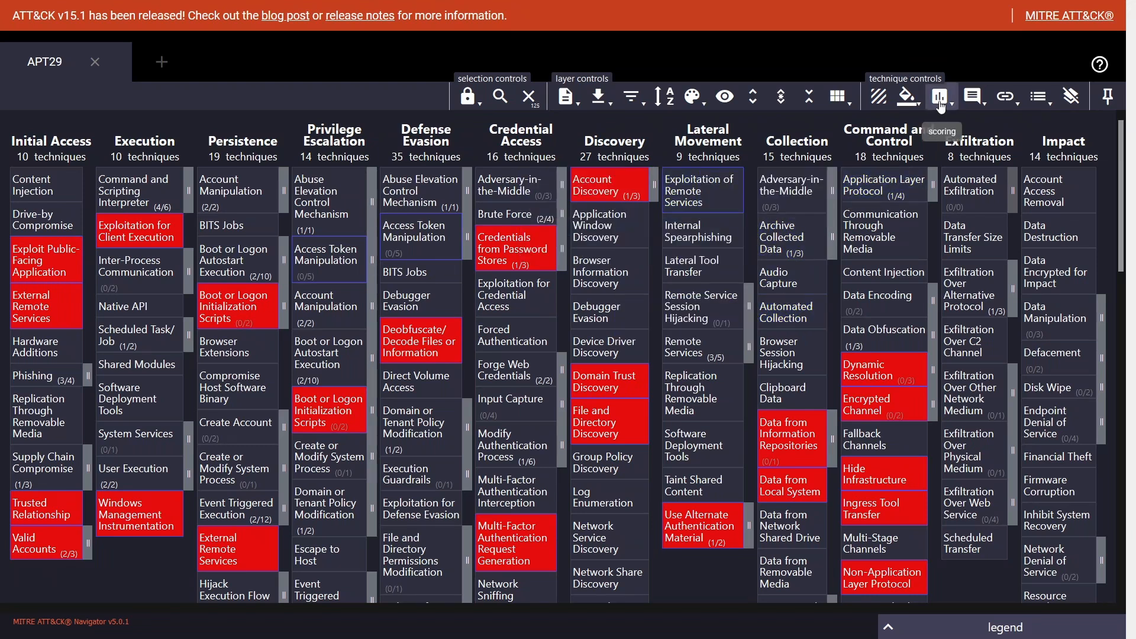
pyautogui.click(908, 97)
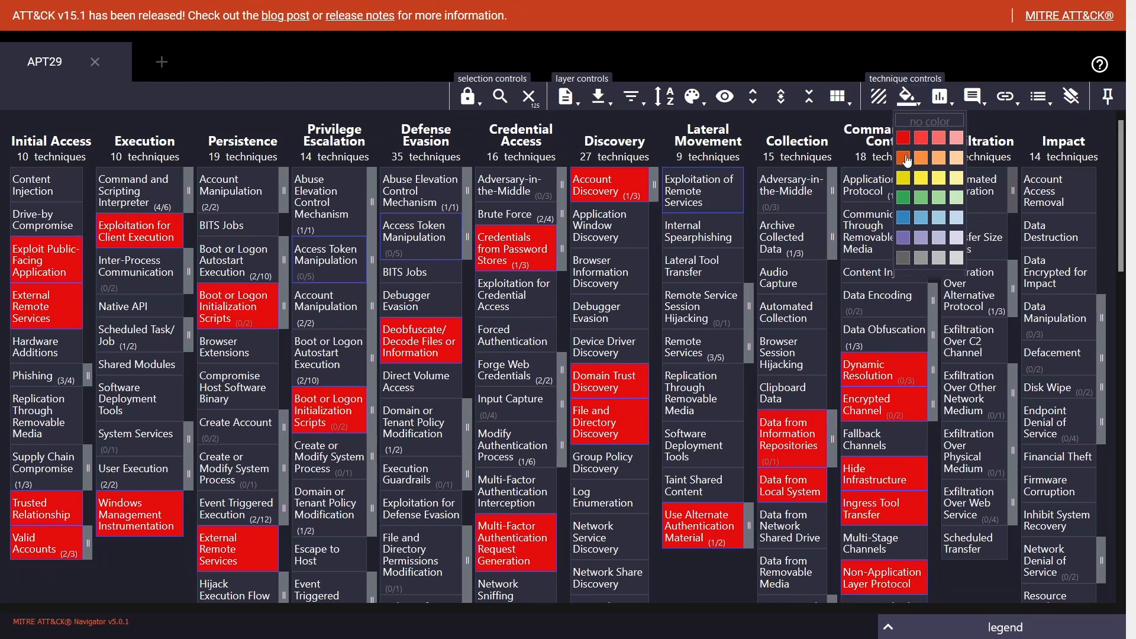
pyautogui.click(906, 159)
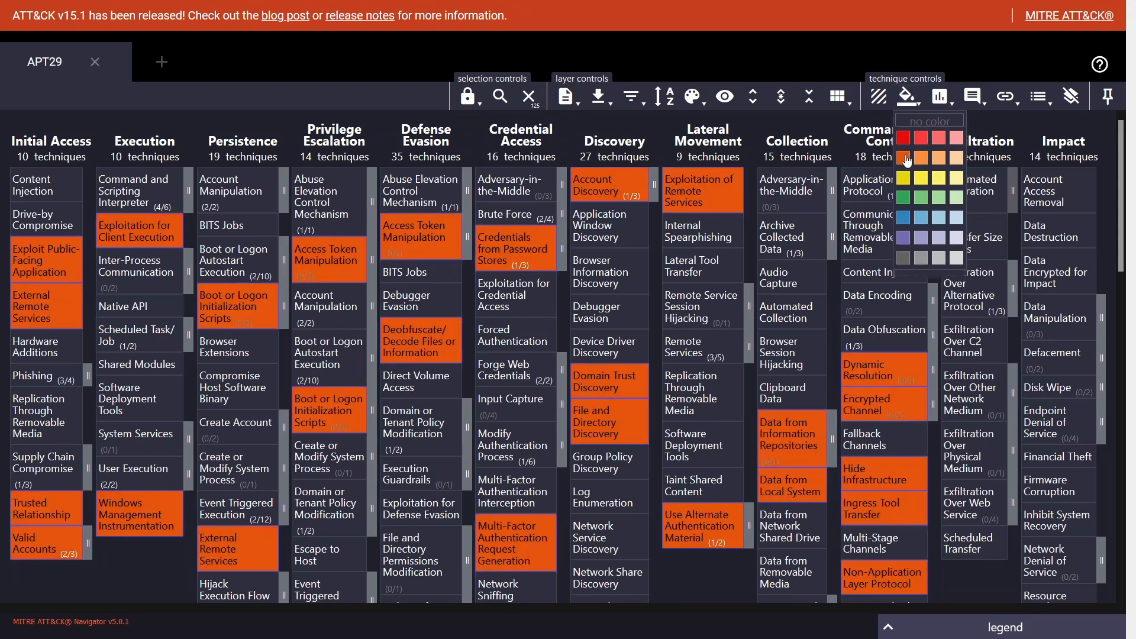
pyautogui.click(530, 98)
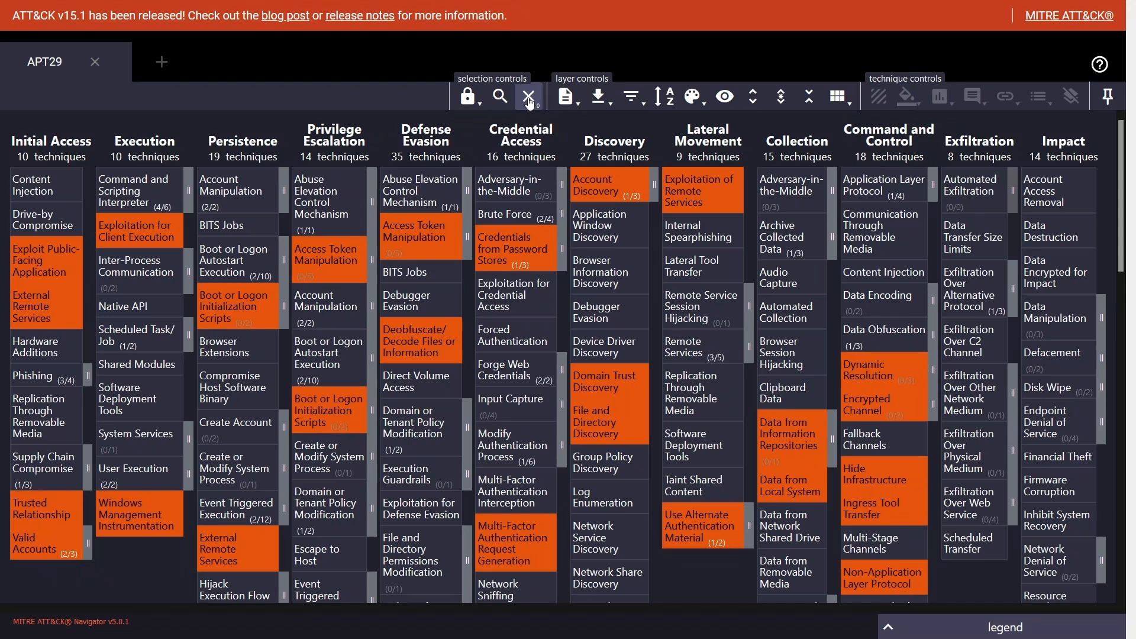
# Reselect the APT29 threat group's techniques from the search, color them red, clear the selection and close the search
pyautogui.click(514, 104)
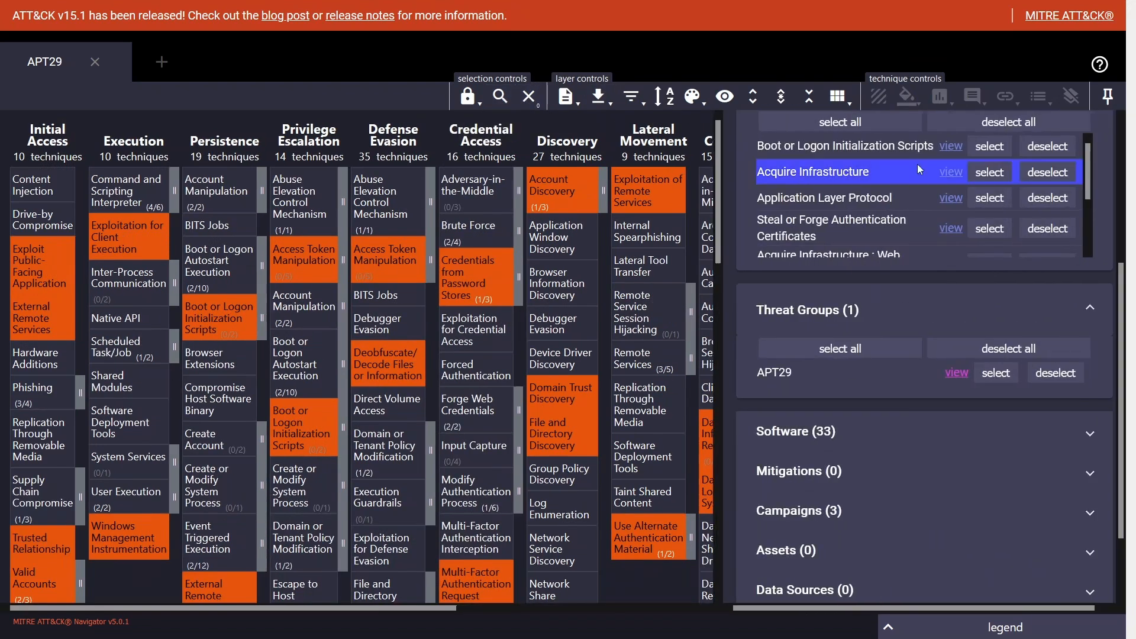
pyautogui.scroll(3, 917, 237)
pyautogui.scroll(-3, 923, 266)
pyautogui.click(995, 373)
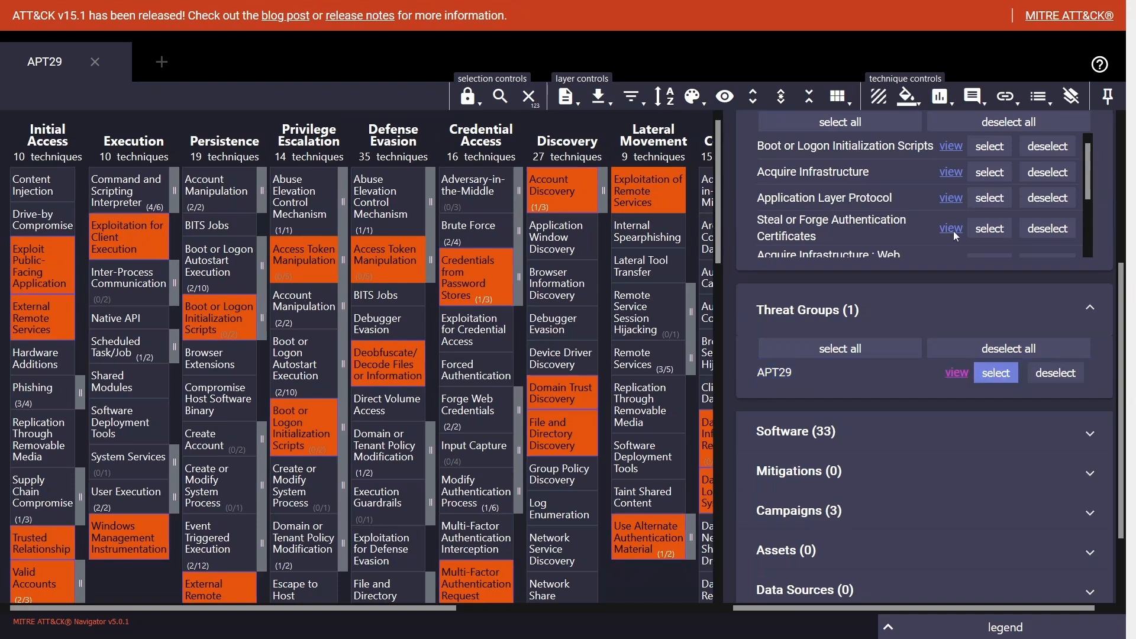
pyautogui.click(908, 97)
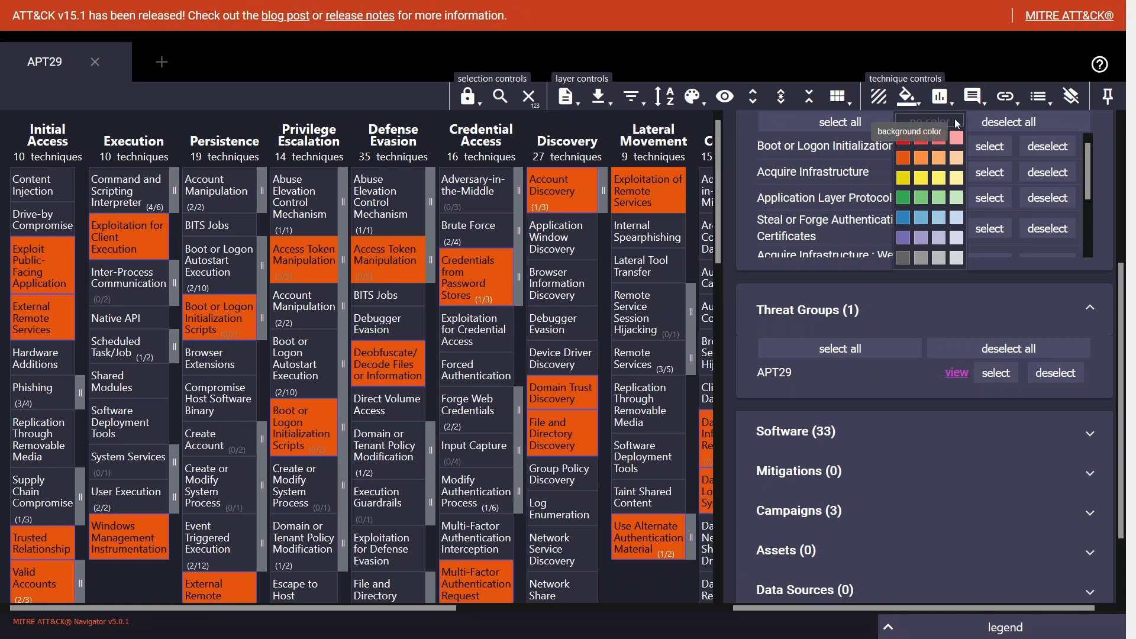
pyautogui.click(907, 141)
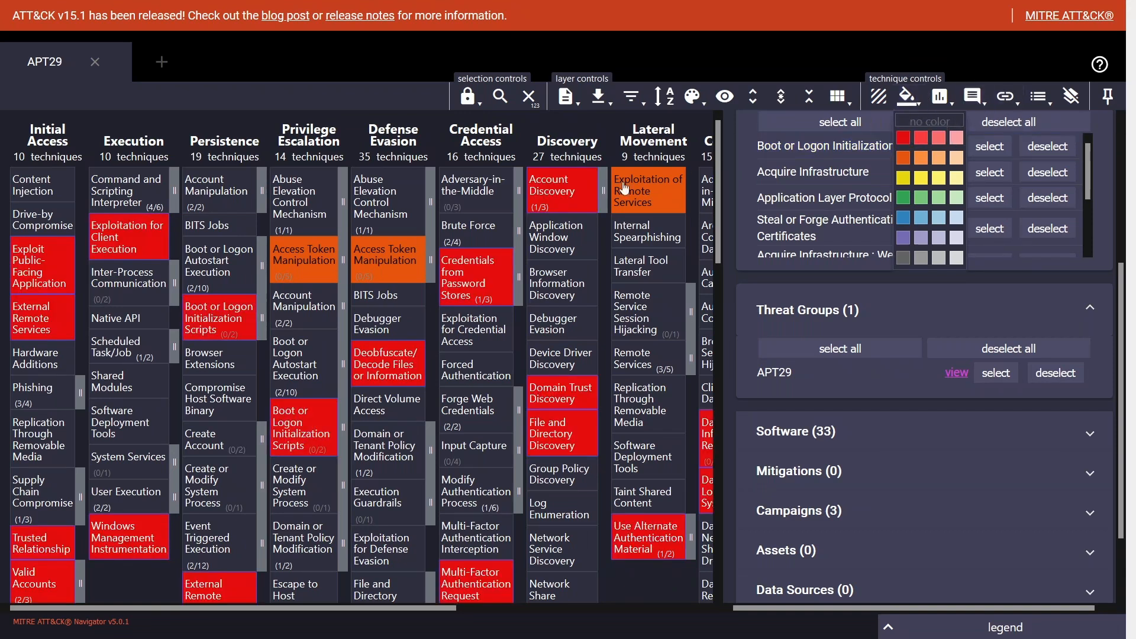
pyautogui.click(529, 96)
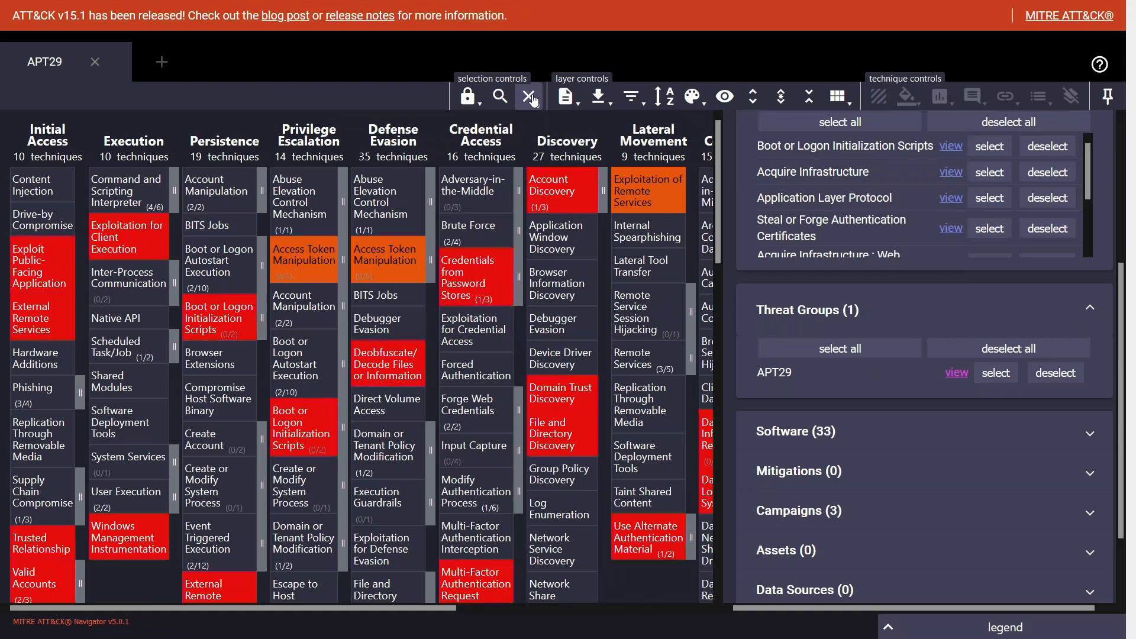
pyautogui.click(509, 101)
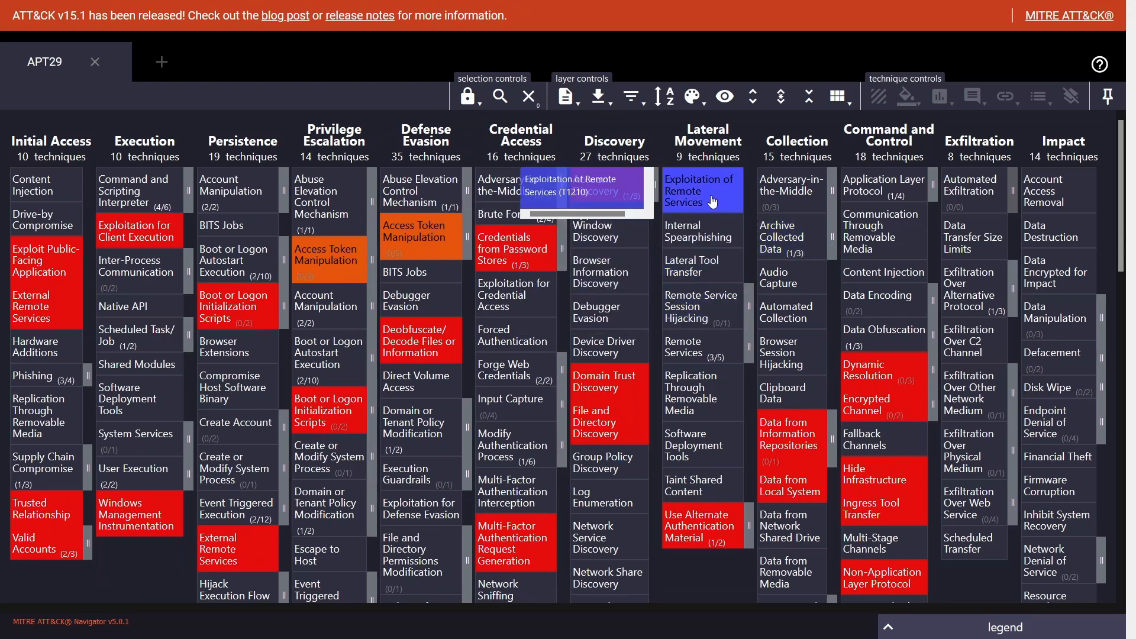
# Create a new Enterprise ATT&CK layer in a second tab
pyautogui.click(170, 68)
pyautogui.click(463, 325)
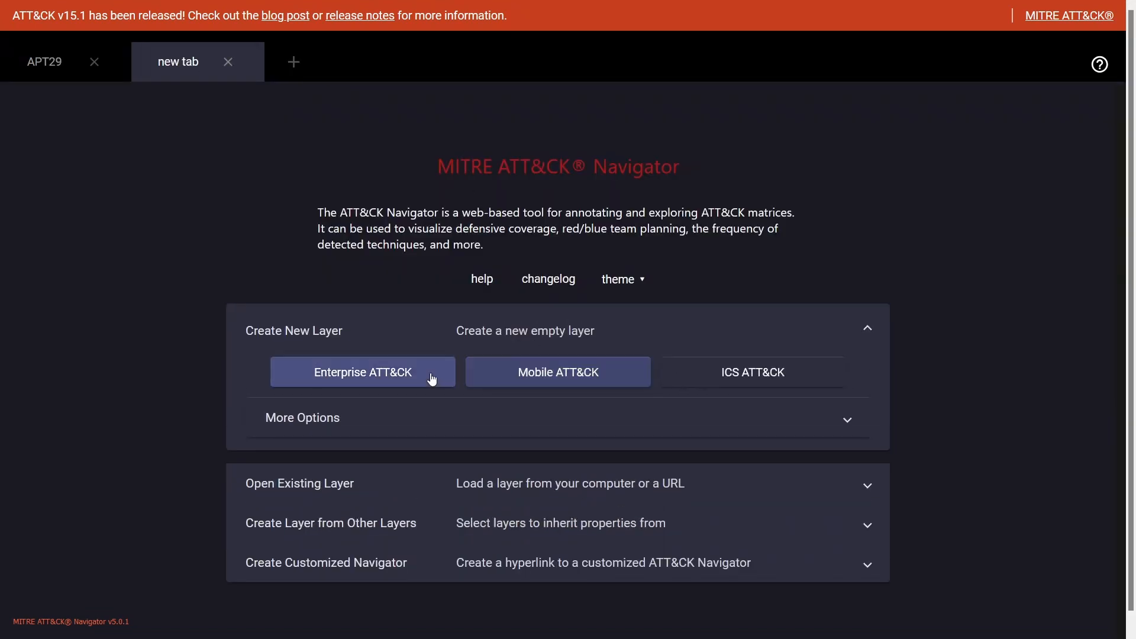
pyautogui.click(379, 383)
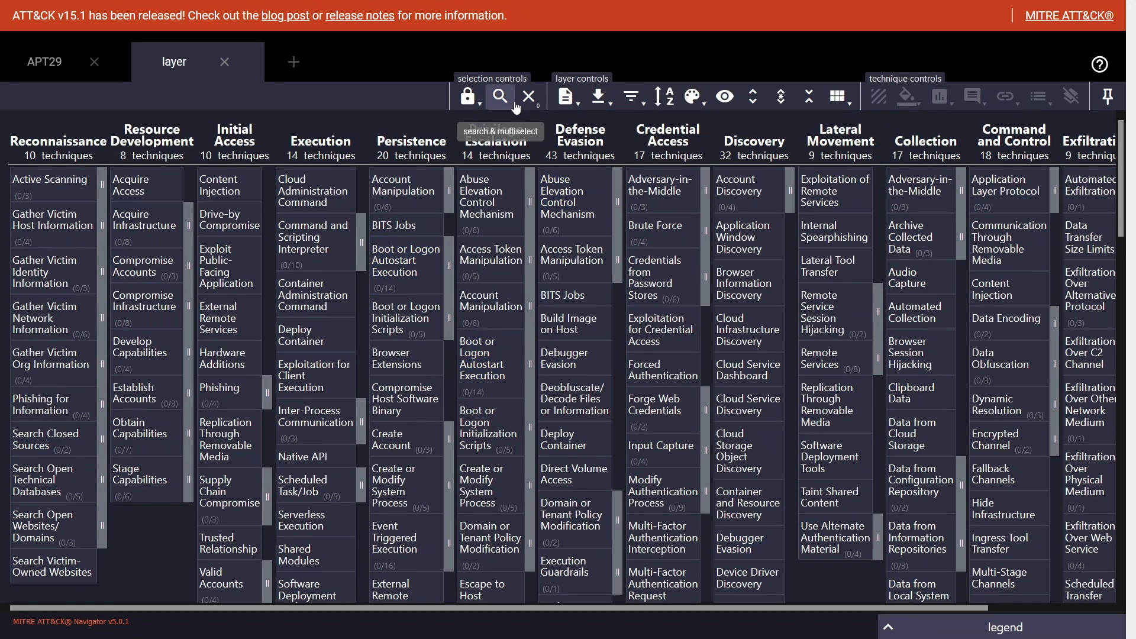
# Filter the new layer's platforms so that only Windows remains enabled
pyautogui.click(838, 103)
pyautogui.click(839, 105)
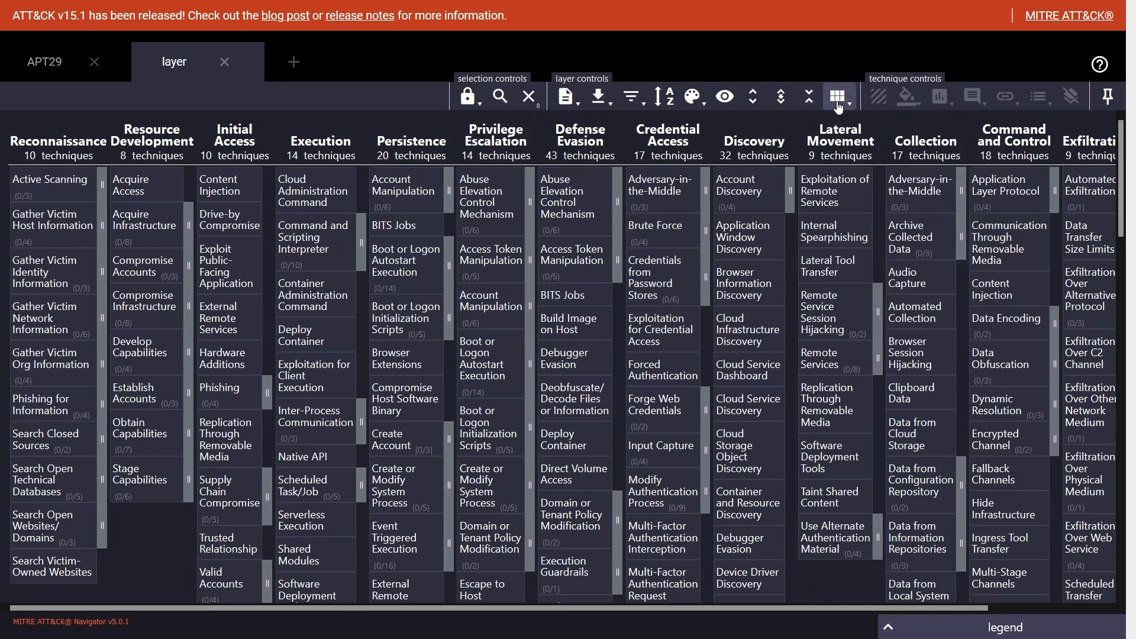
pyautogui.click(632, 96)
pyautogui.click(657, 163)
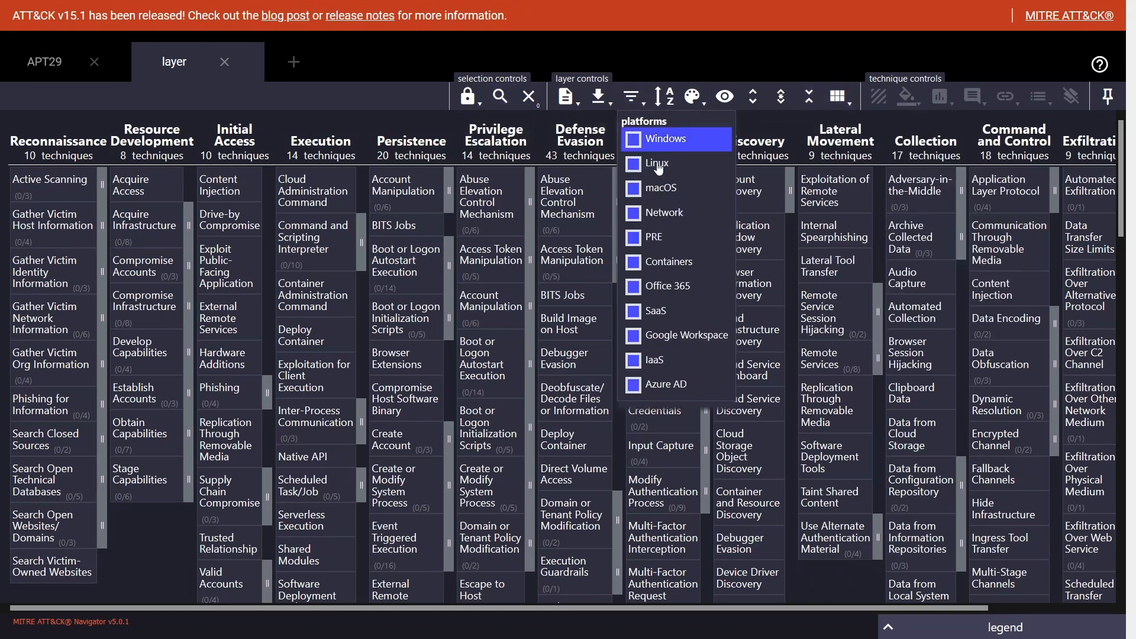
pyautogui.click(660, 195)
pyautogui.click(663, 213)
pyautogui.click(662, 235)
pyautogui.click(663, 265)
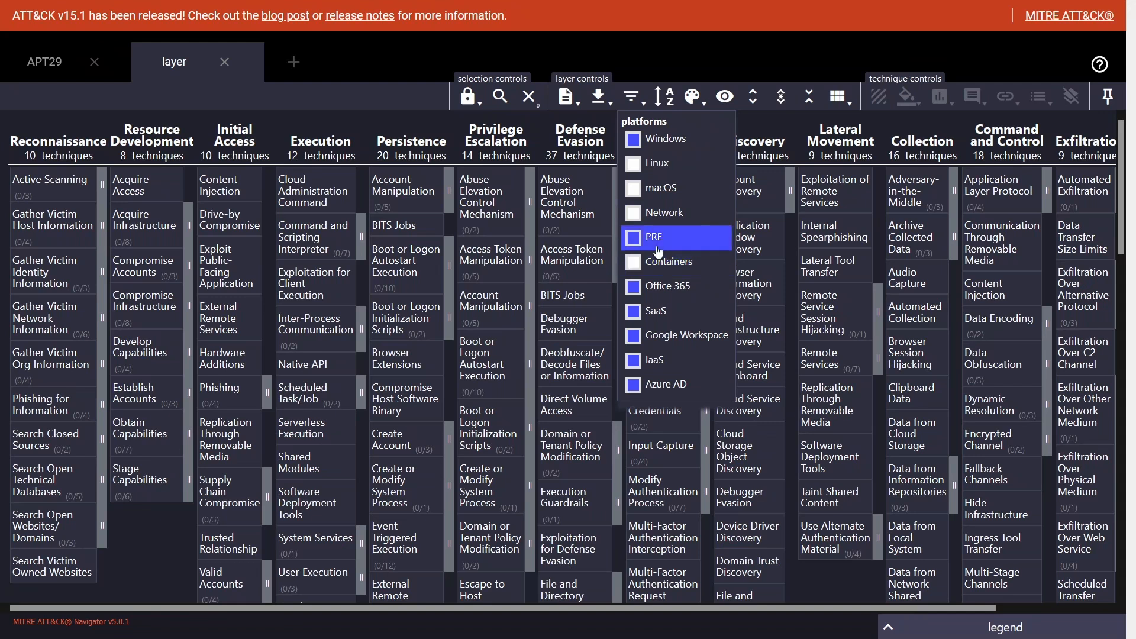
pyautogui.click(661, 290)
pyautogui.click(657, 310)
pyautogui.click(663, 335)
pyautogui.click(656, 359)
pyautogui.click(660, 383)
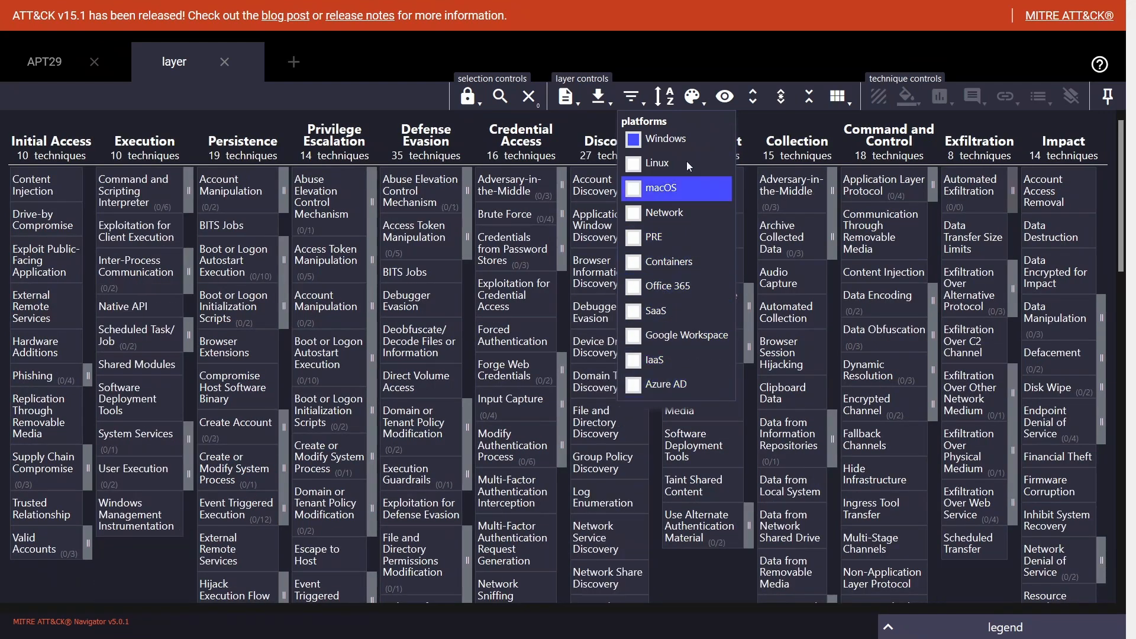
pyautogui.click(636, 99)
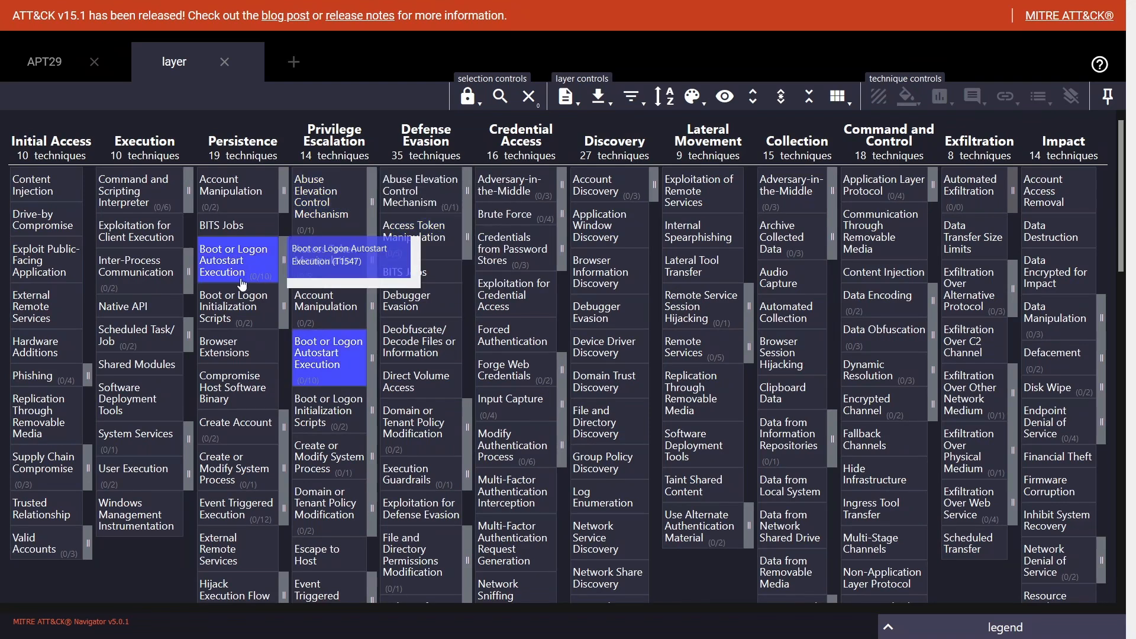
# Select Exploit Public-Facing Application, External Remote Services, Phishing and its Spearphishing Attachment sub-technique under Initial Access
pyautogui.click(59, 273)
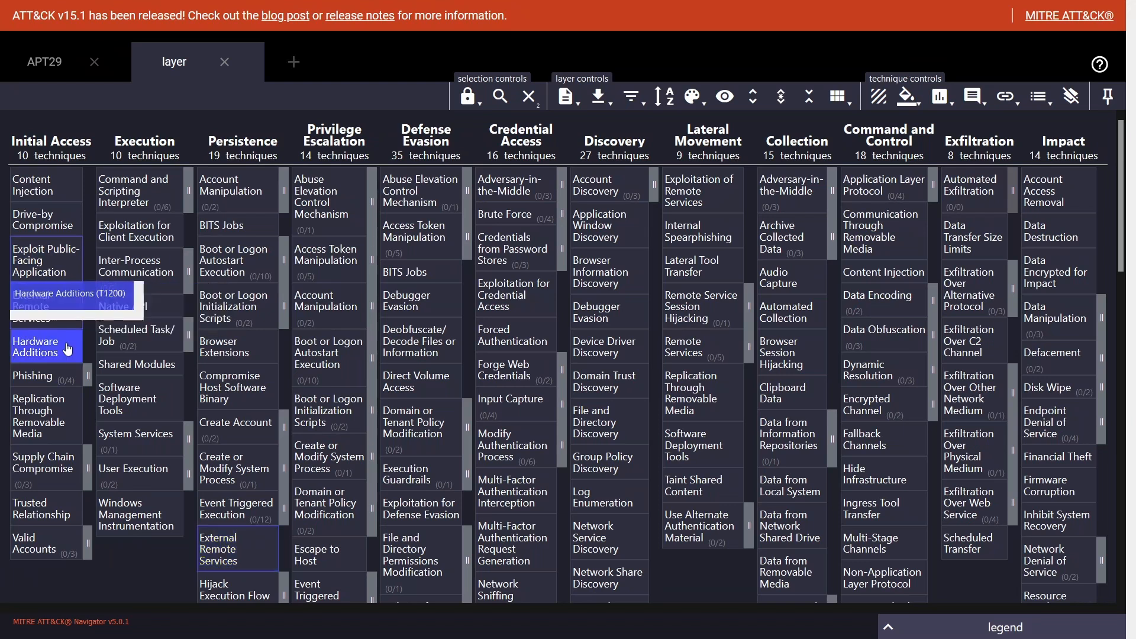
pyautogui.click(87, 375)
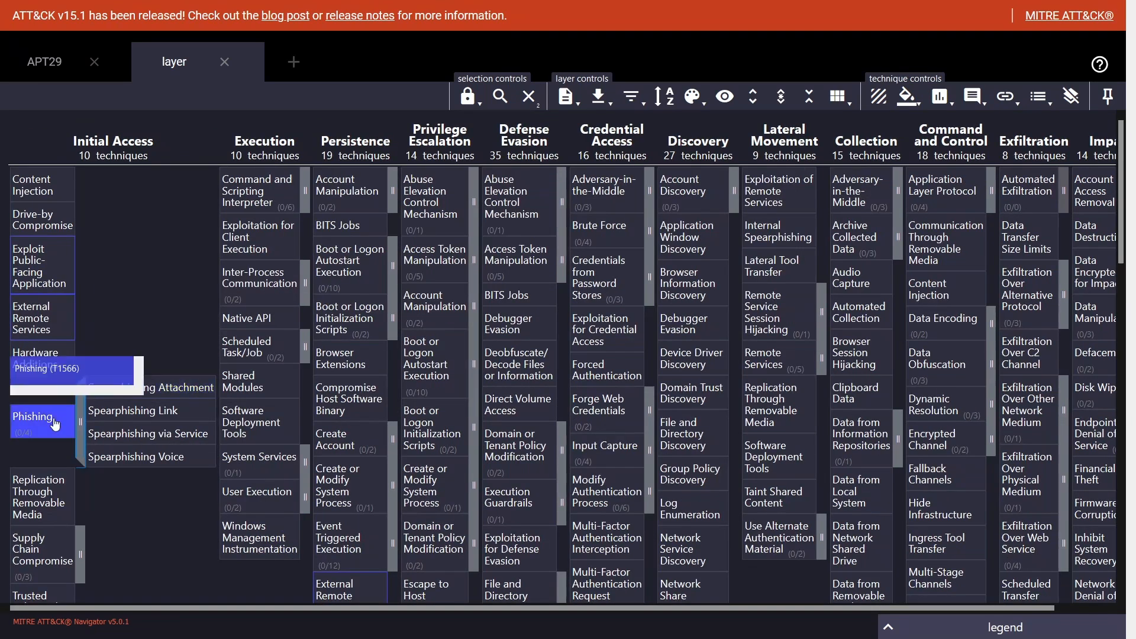
pyautogui.click(176, 389)
pyautogui.keyDown('ctrl'); pyautogui.click(177, 392); pyautogui.keyUp('ctrl')
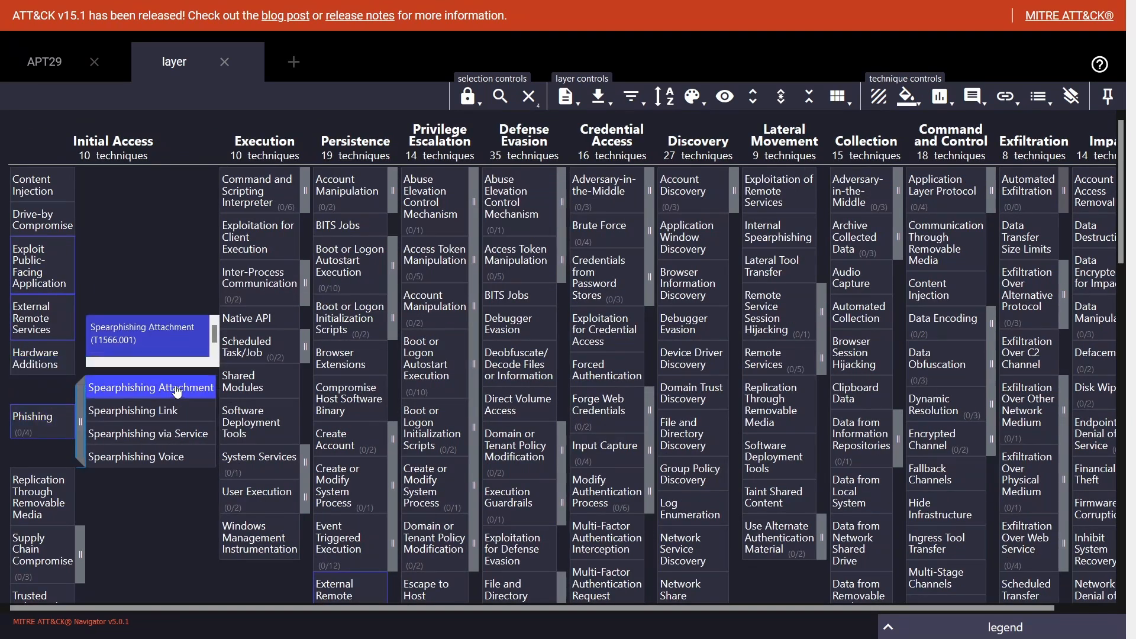
# Expand Command and Scripting Interpreter under Execution and add it and its PowerShell sub-technique to the selection
pyautogui.click(308, 201)
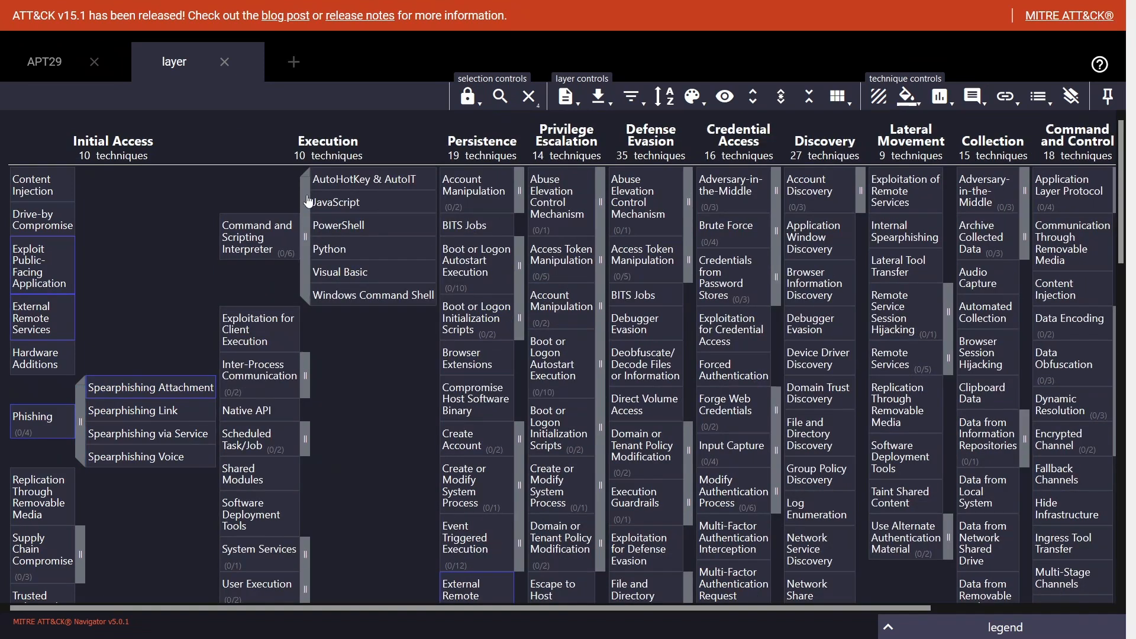
pyautogui.keyDown('ctrl'); pyautogui.click(367, 228); pyautogui.keyUp('ctrl')
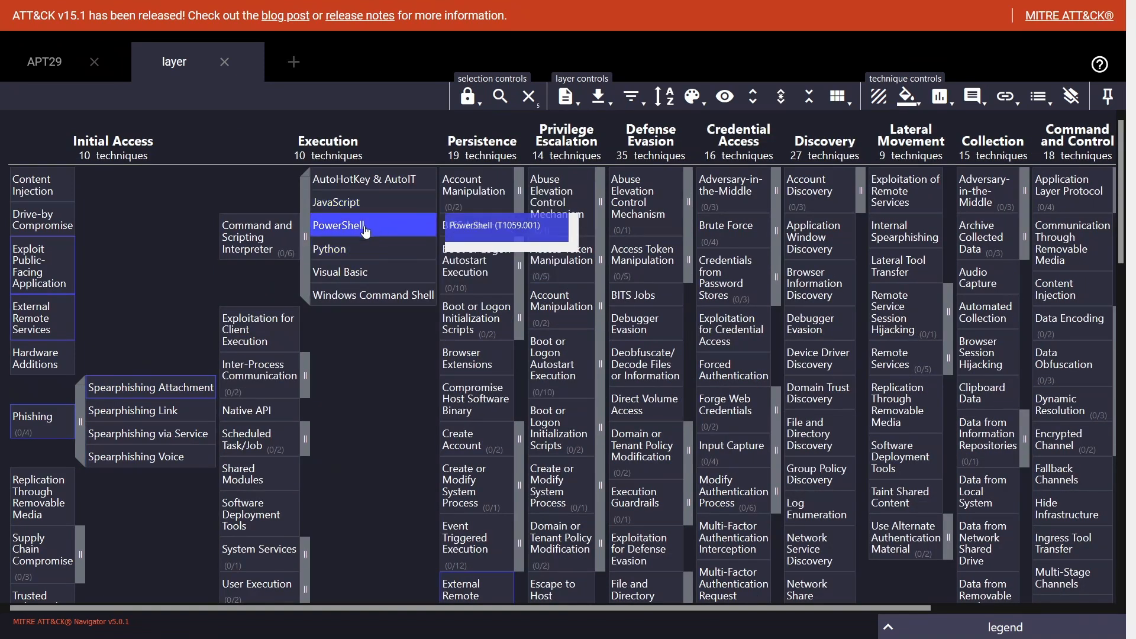
pyautogui.keyDown('ctrl'); pyautogui.click(255, 245); pyautogui.keyUp('ctrl')
# Expand Create Account under Persistence and add it with its Domain Account and Local Account sub-techniques to the selection
pyautogui.scroll(-3, 379, 352)
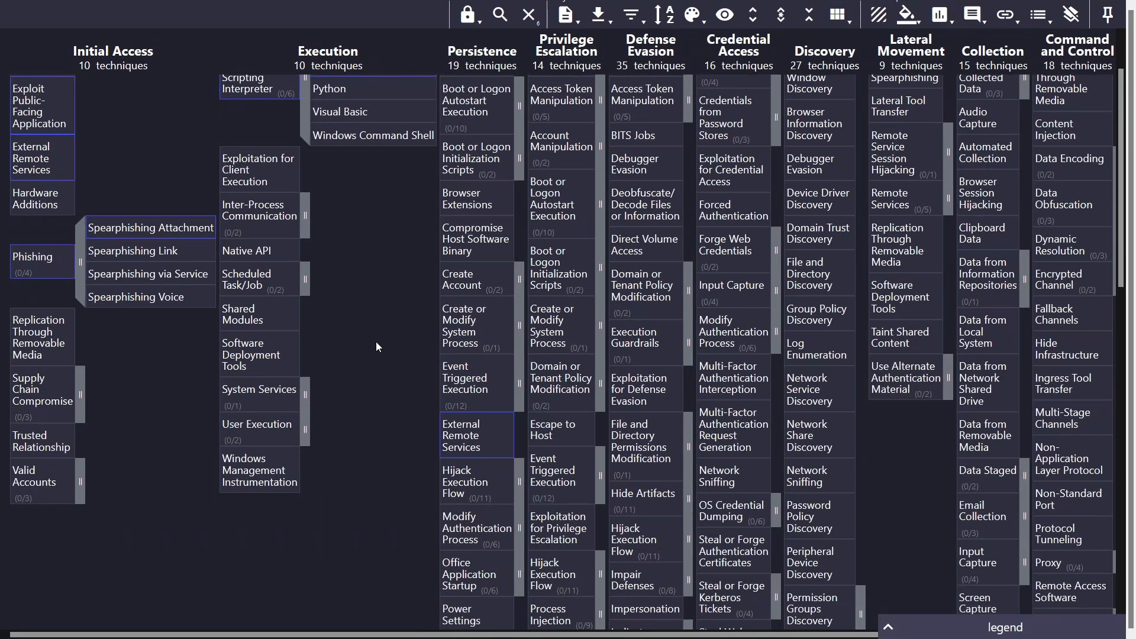
pyautogui.scroll(3, 375, 342)
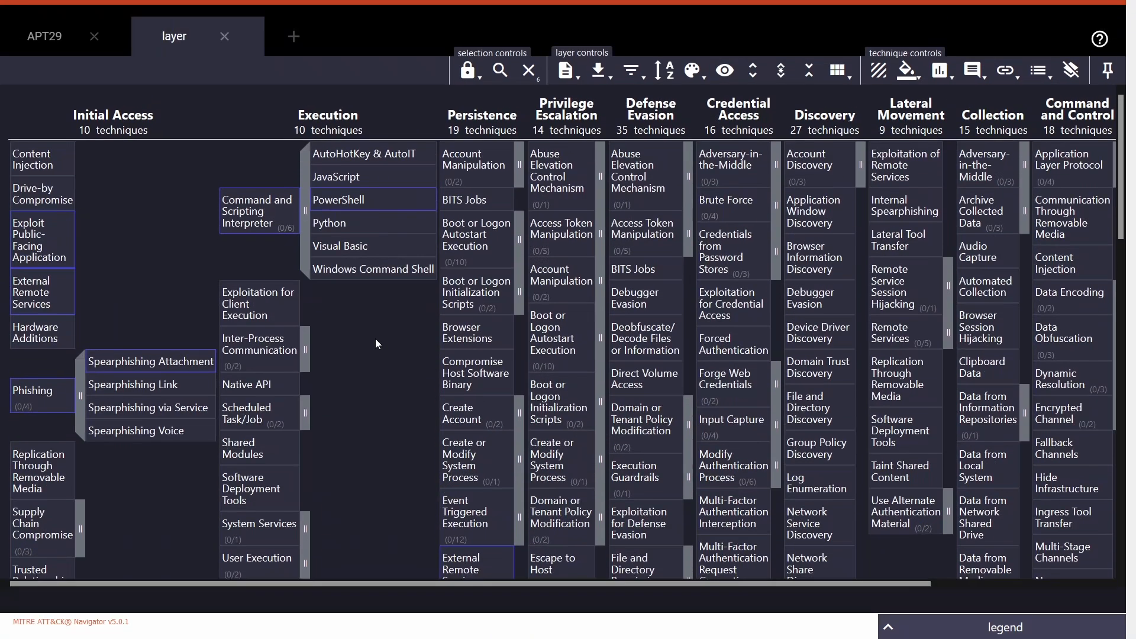
pyautogui.click(520, 194)
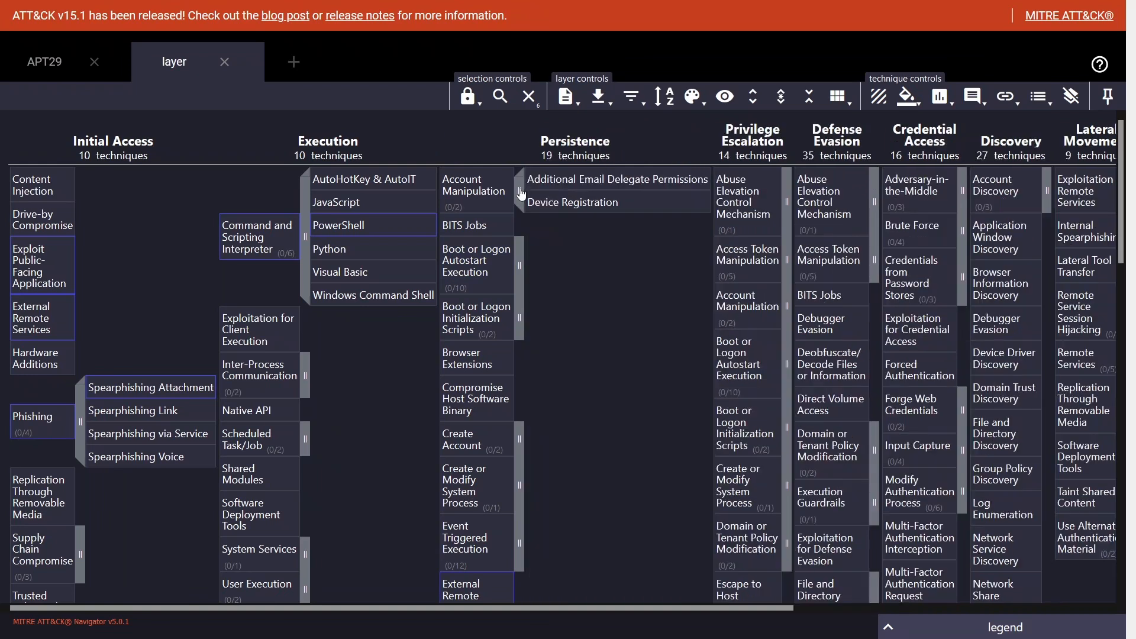
pyautogui.click(518, 207)
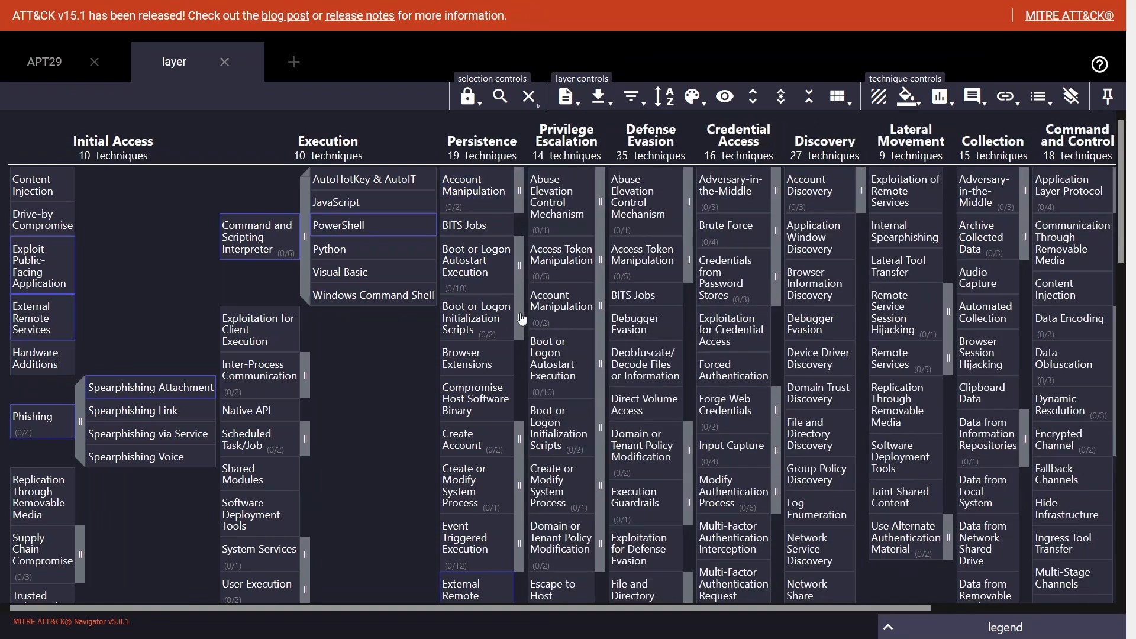
pyautogui.scroll(-3, 522, 324)
pyautogui.scroll(-1, 522, 324)
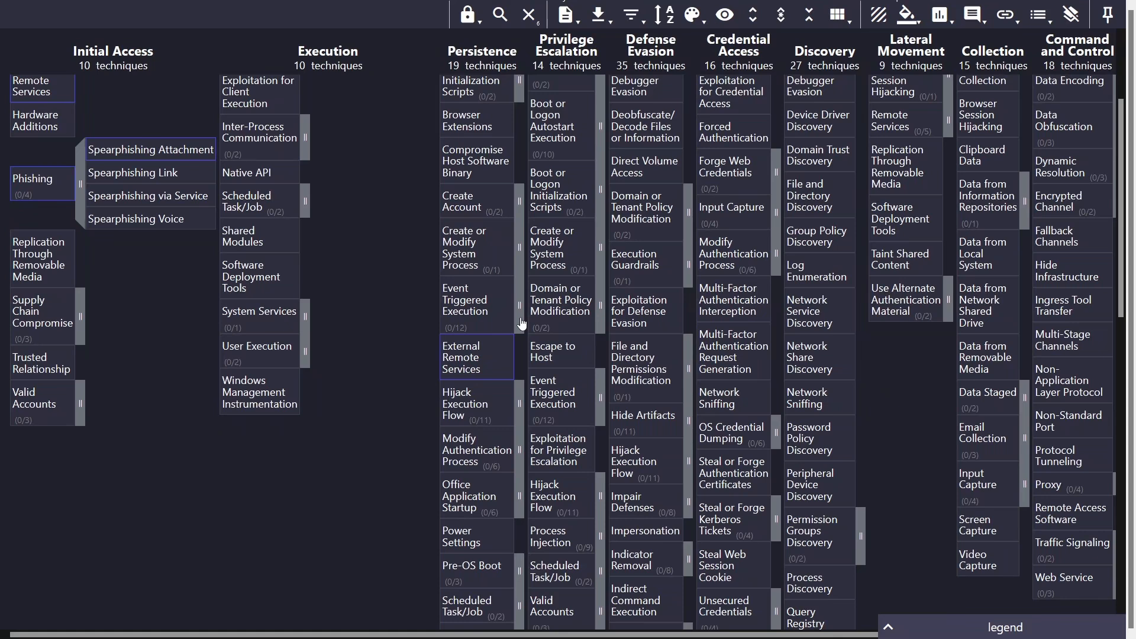
pyautogui.click(519, 204)
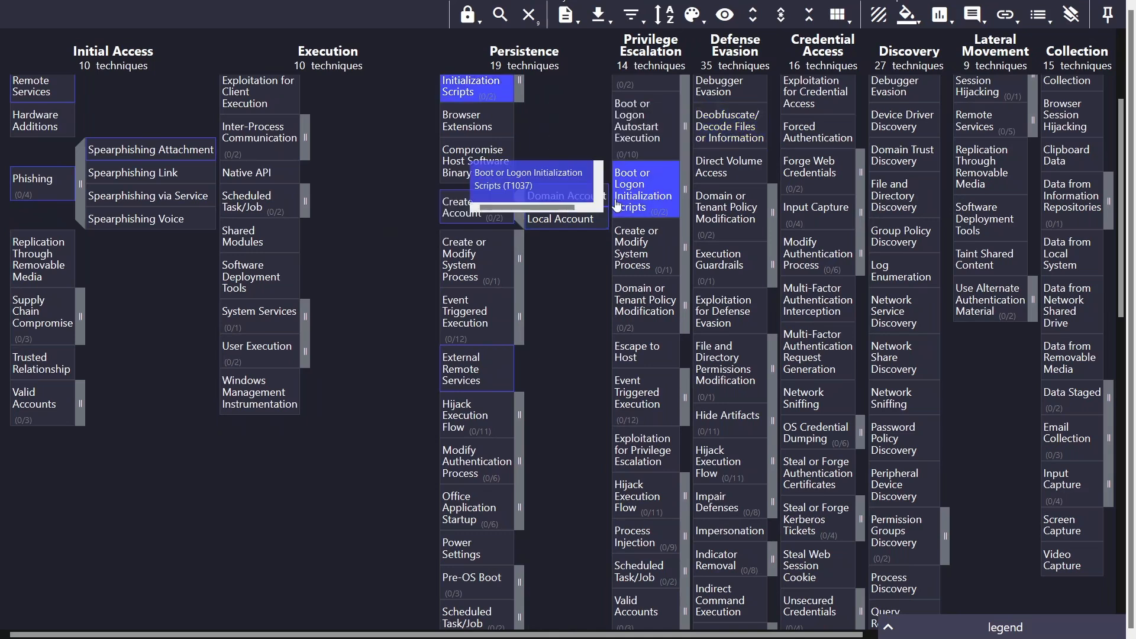
pyautogui.scroll(3, 725, 263)
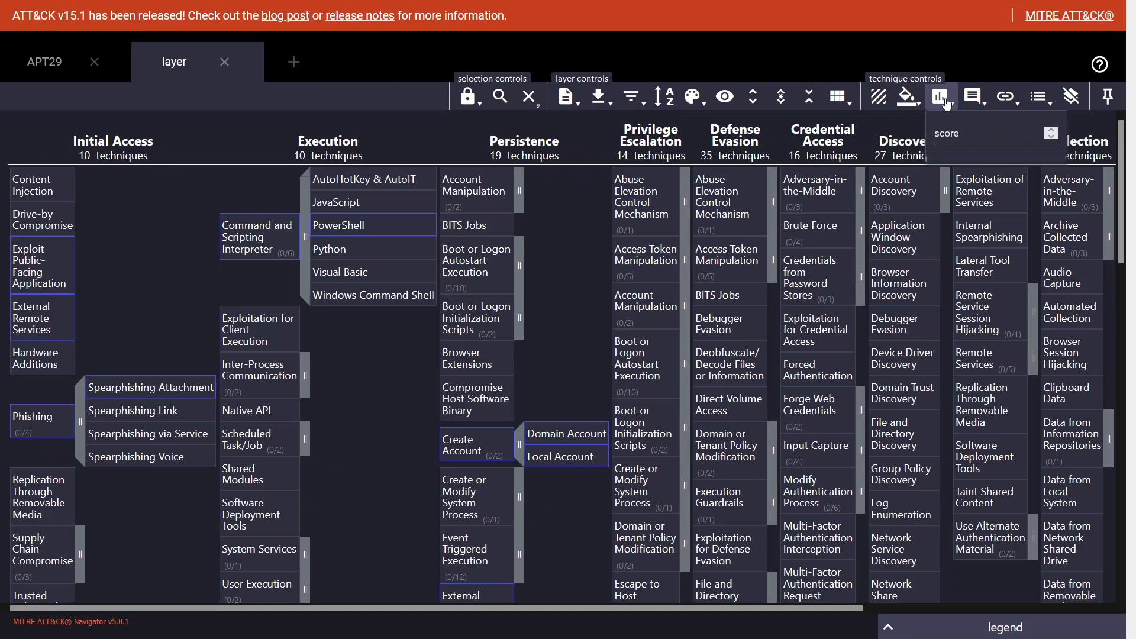
# Color the selected techniques red and reset them to no color
pyautogui.click(908, 97)
pyautogui.click(903, 138)
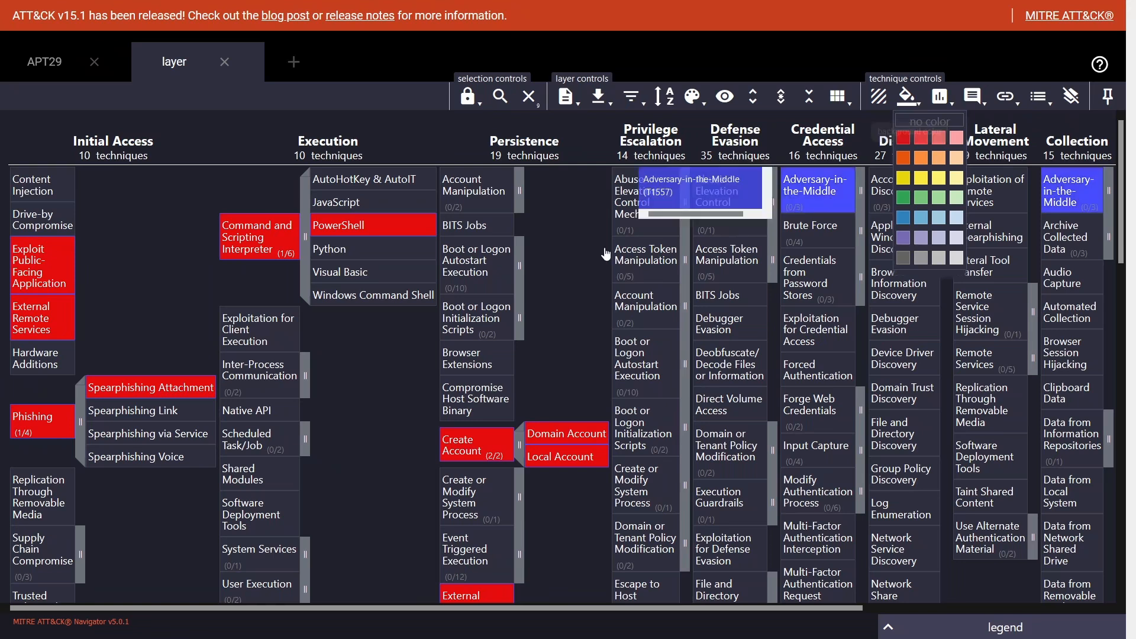
pyautogui.click(938, 122)
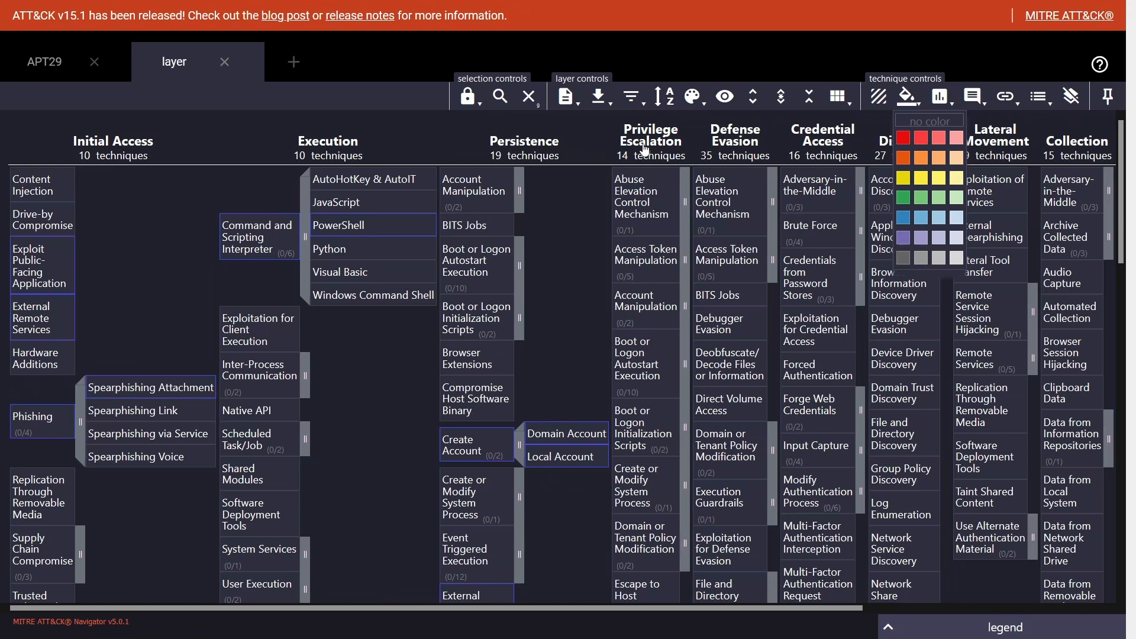
# Apply the red to green preset to the layer's scoring gradient and set its high value to 3
pyautogui.click(697, 102)
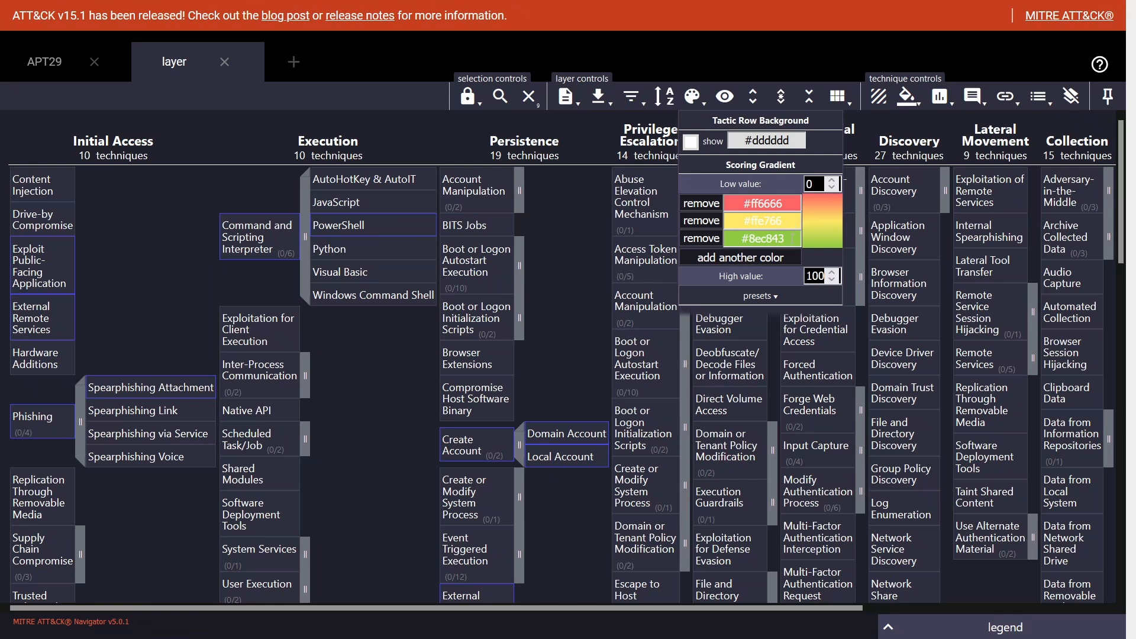
pyautogui.click(770, 297)
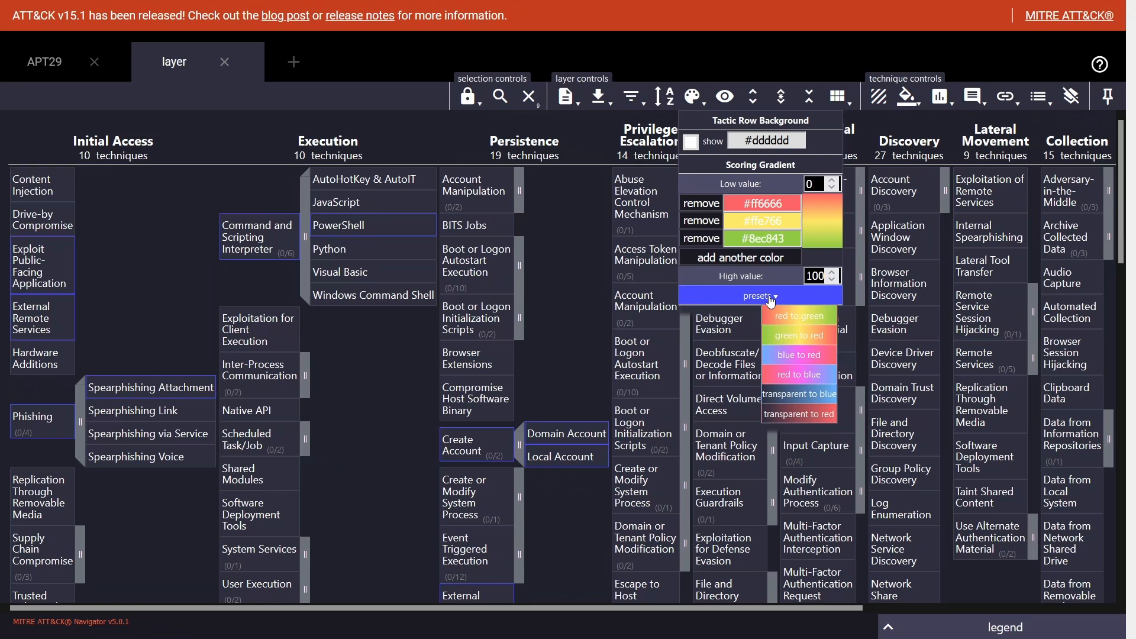
pyautogui.click(792, 320)
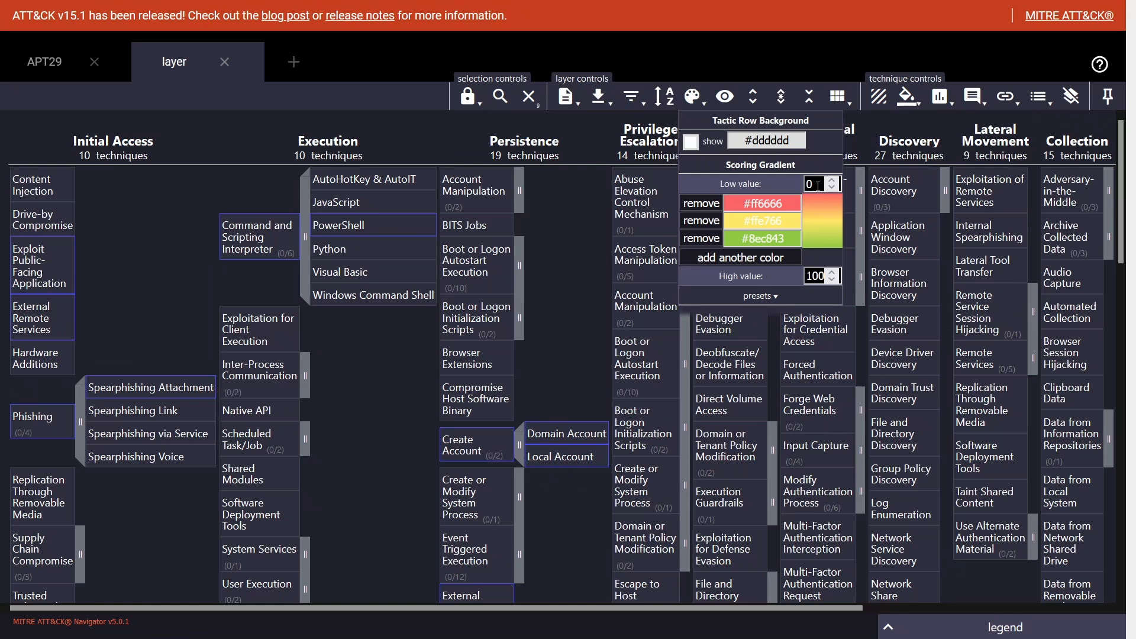
pyautogui.doubleClick(821, 275)
pyautogui.write('3')
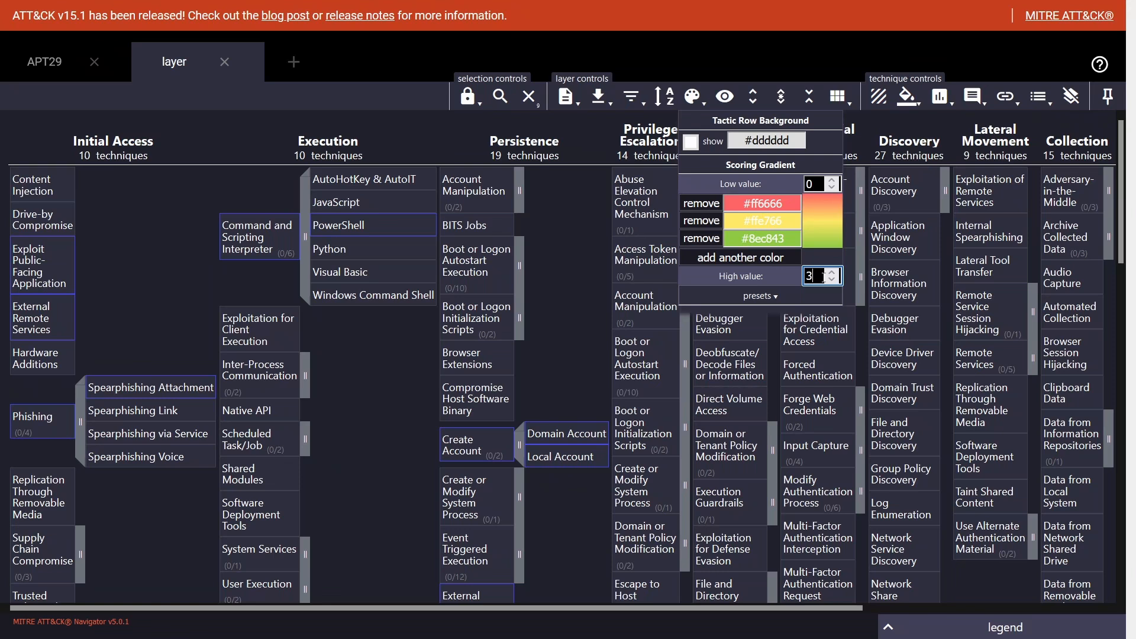
pyautogui.click(733, 104)
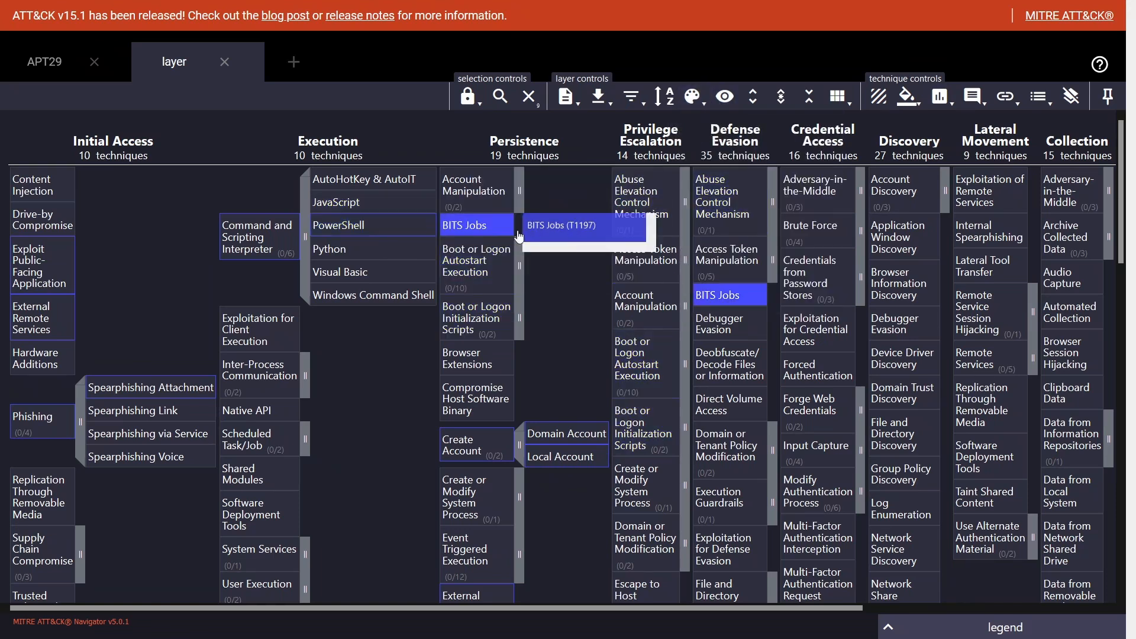
# Give all selected techniques a score of 0 and clear the selection
pyautogui.click(948, 110)
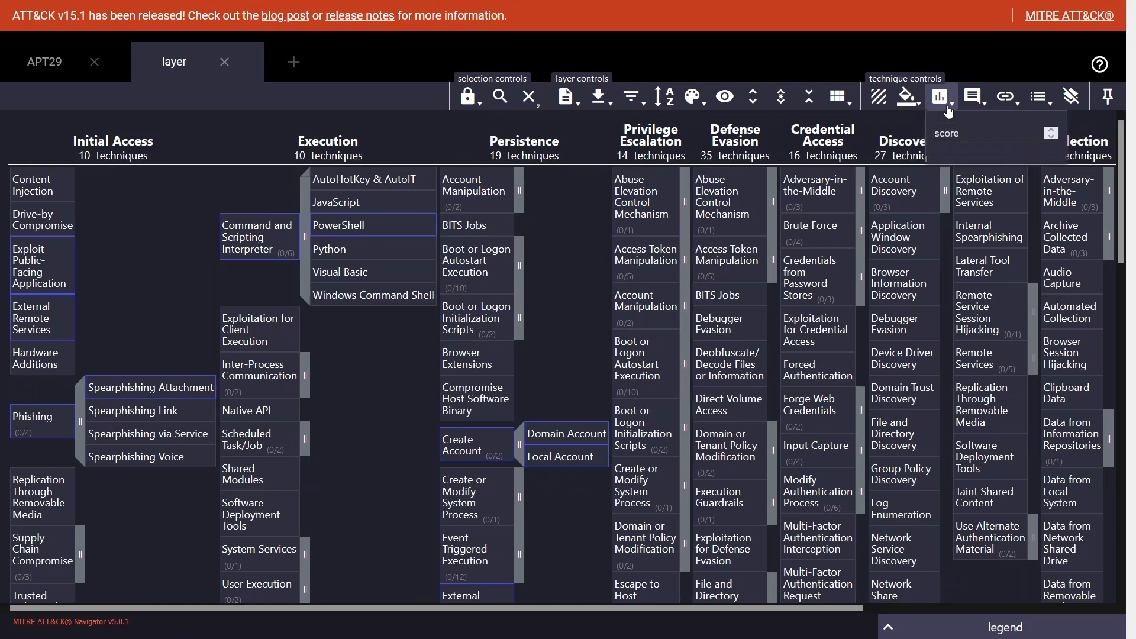
pyautogui.click(955, 134)
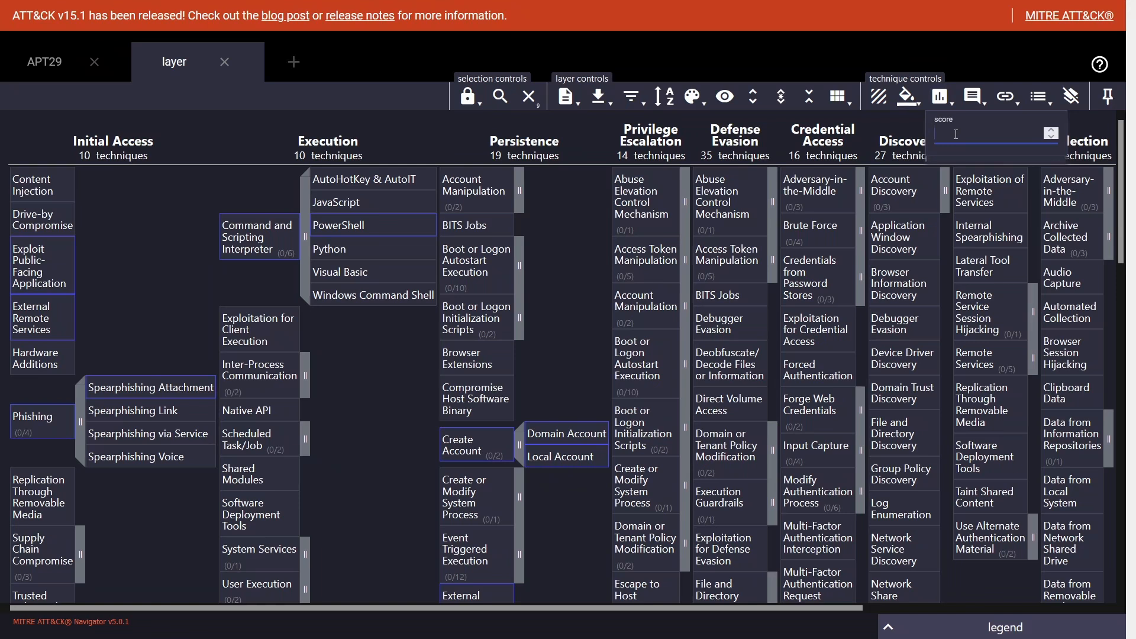
pyautogui.write('0')
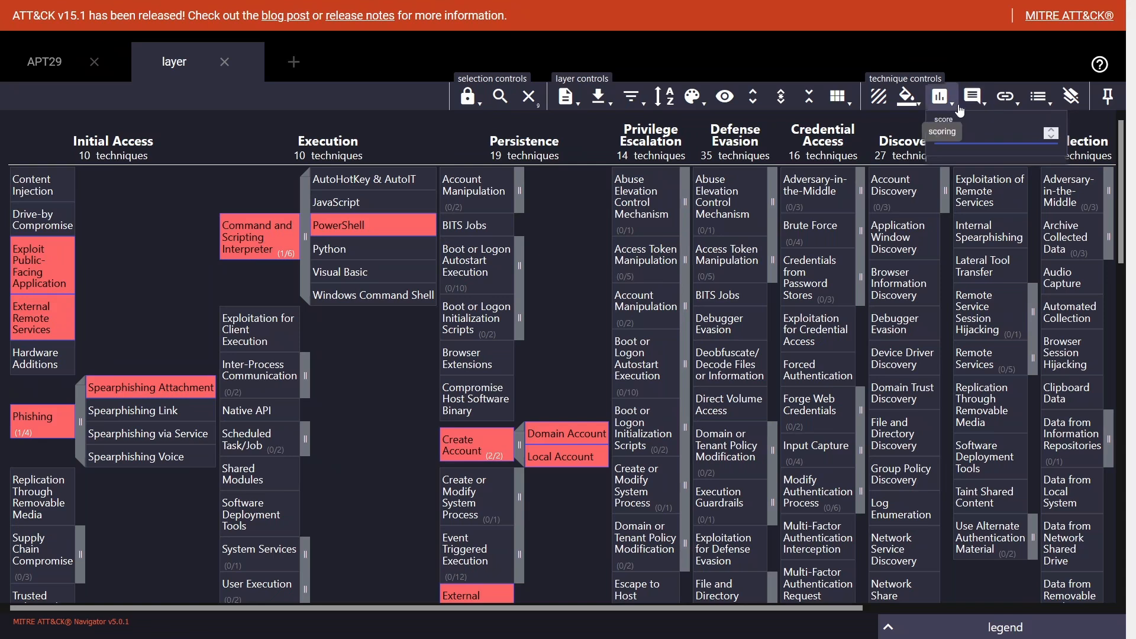
pyautogui.click(955, 104)
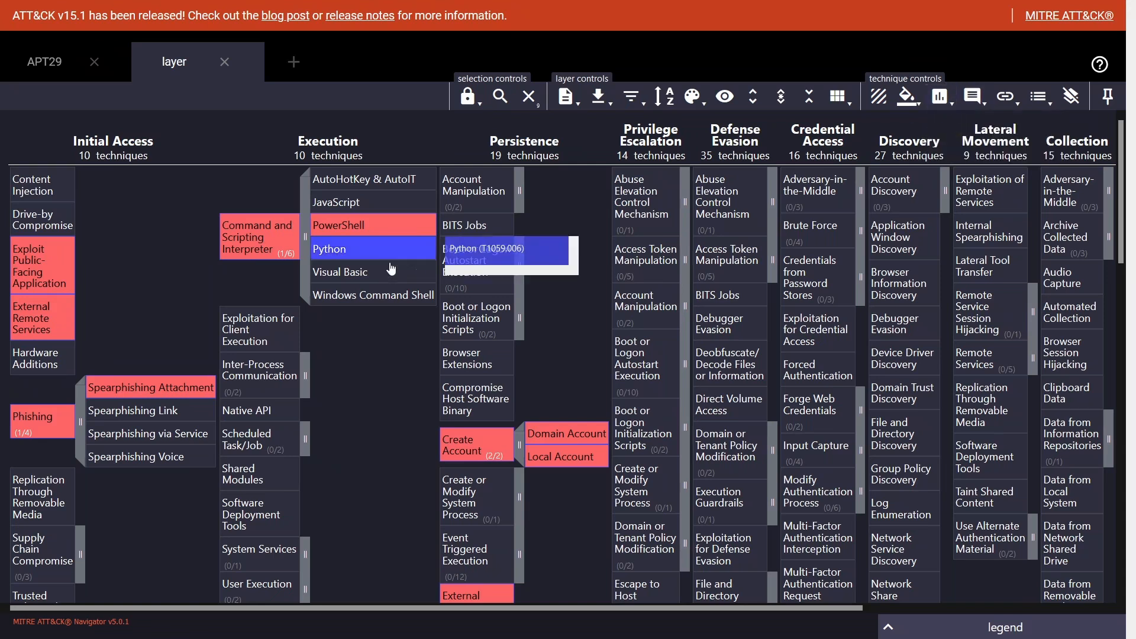
pyautogui.click(529, 96)
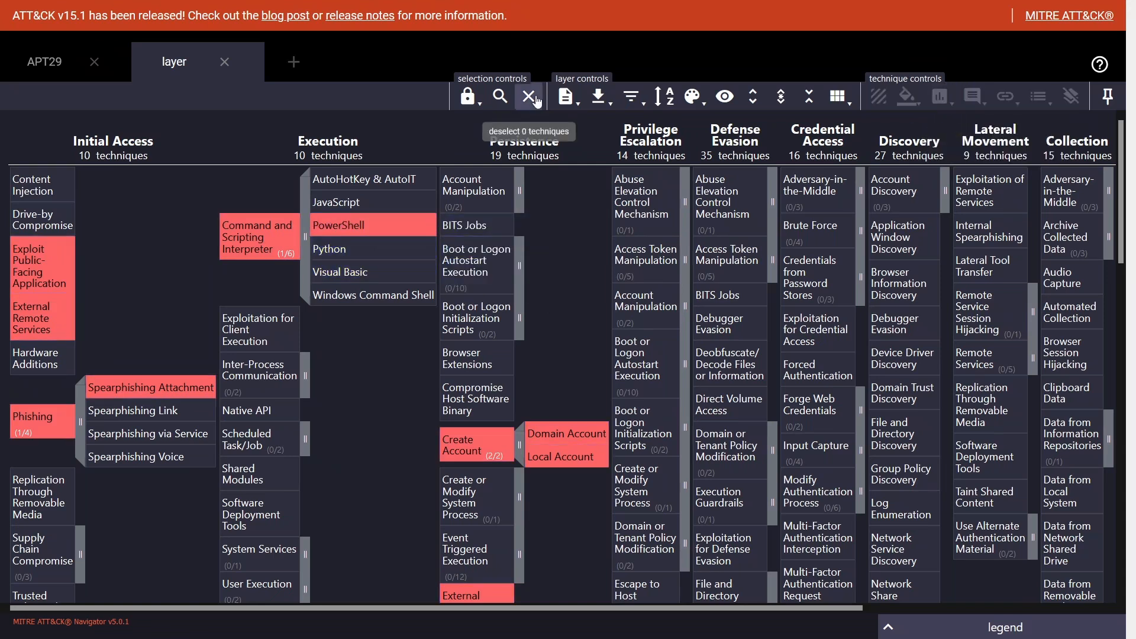
# Select Phishing and Spearphishing Attachment under Initial Access and set their score to 3
pyautogui.scroll(-2, 541, 526)
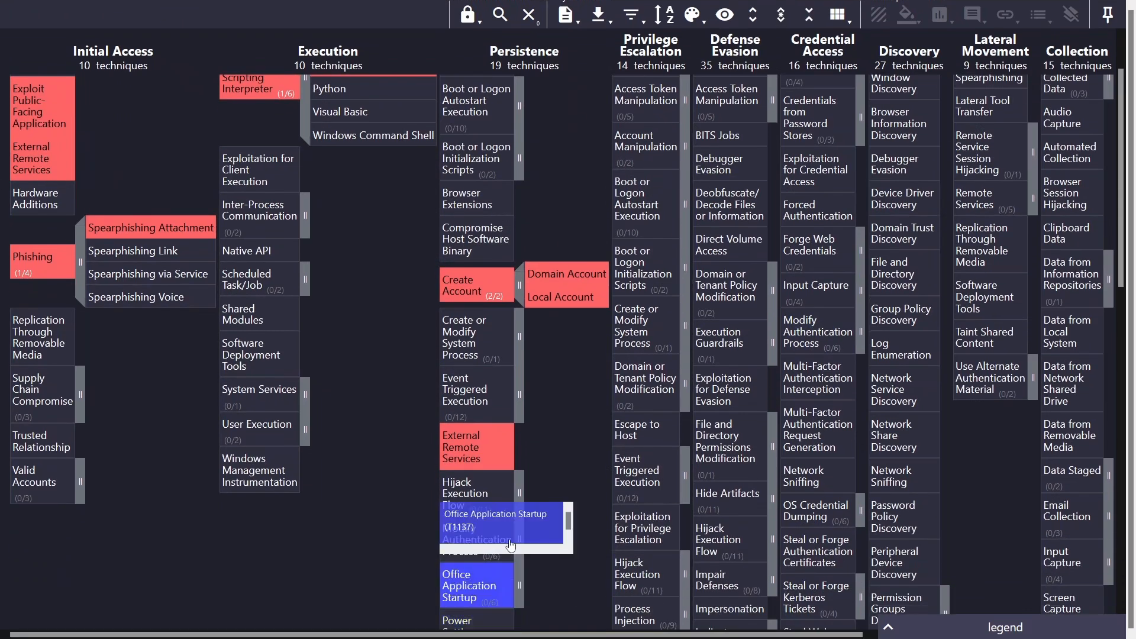
pyautogui.scroll(2, 473, 592)
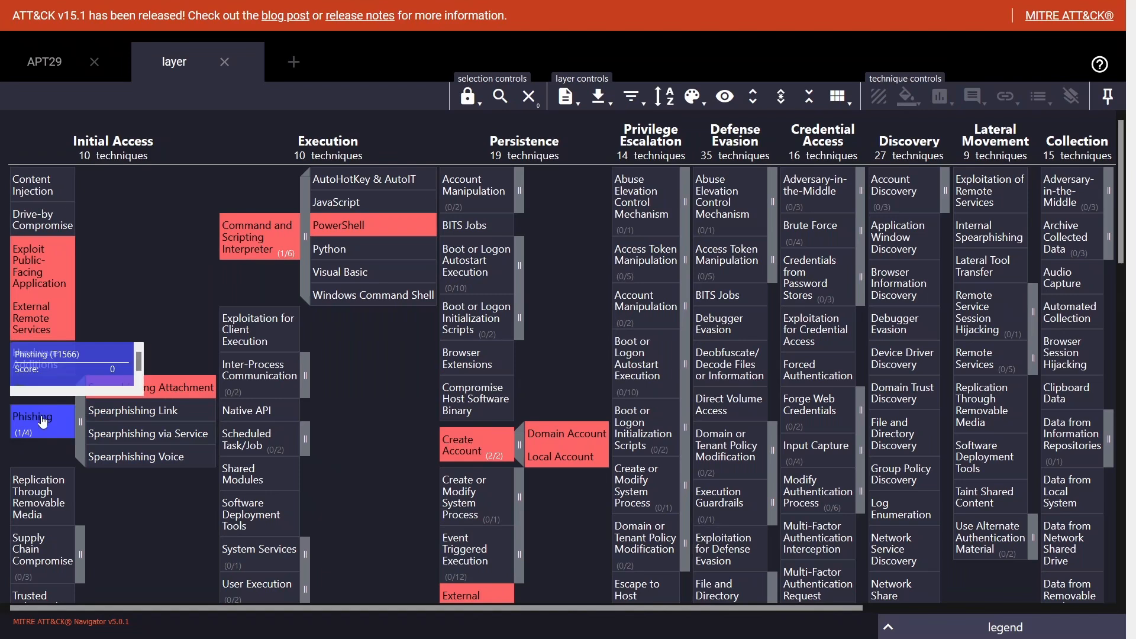
pyautogui.click(176, 413)
pyautogui.keyDown('ctrl'); pyautogui.click(192, 390); pyautogui.keyUp('ctrl')
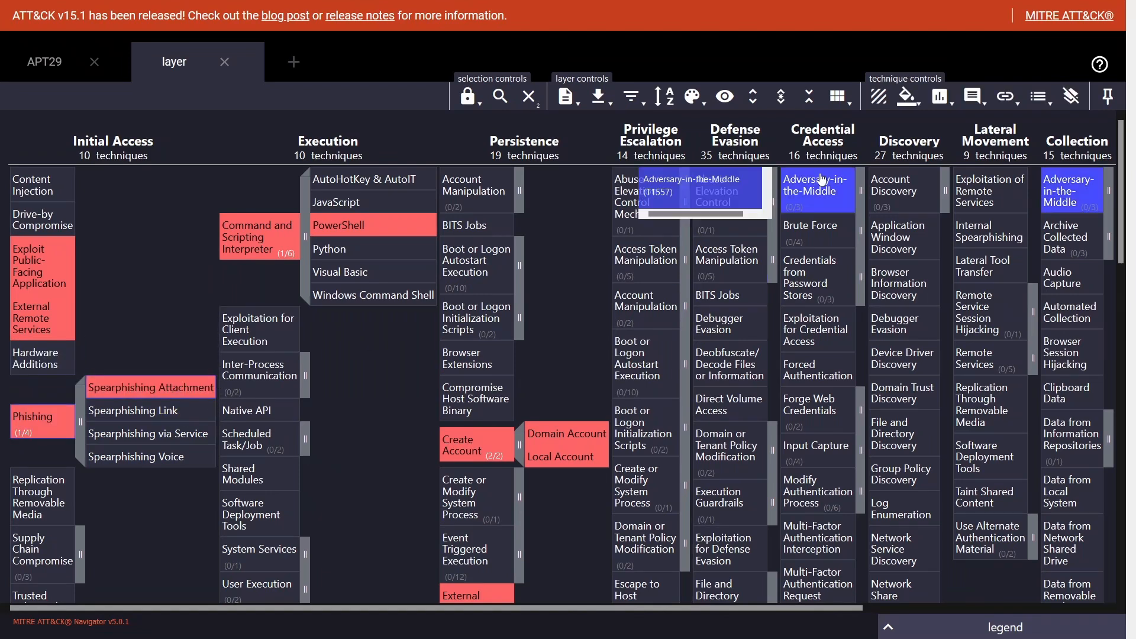
pyautogui.click(941, 96)
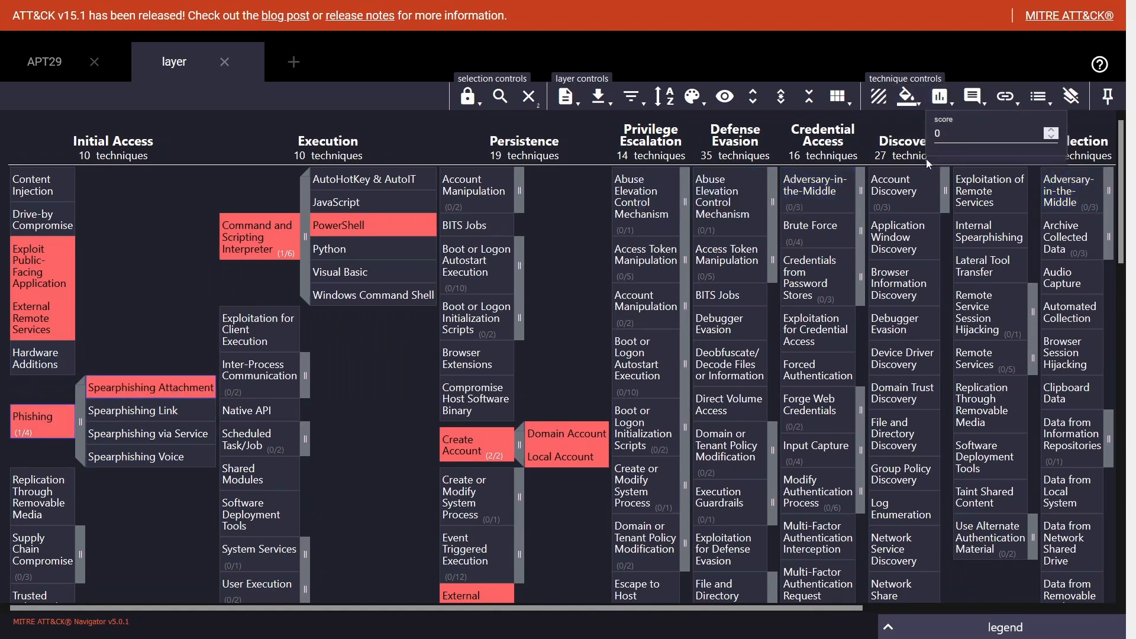
pyautogui.doubleClick(947, 133)
pyautogui.write('3')
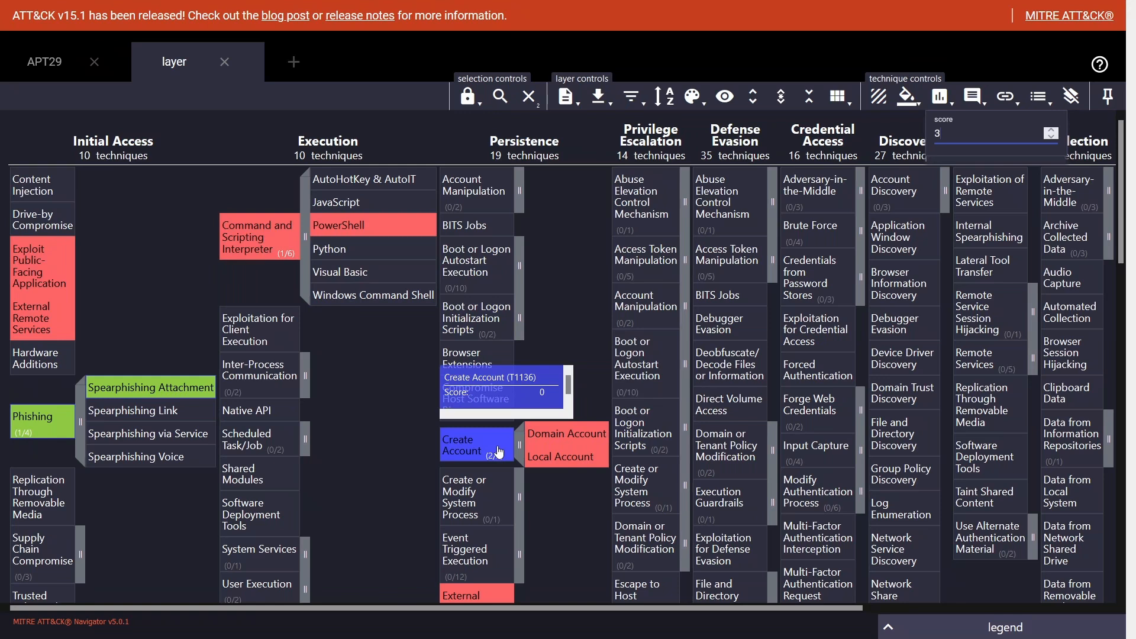
# Select Command and Scripting Interpreter and its PowerShell sub-technique under Execution and set their score to 3
pyautogui.keyDown('ctrl'); pyautogui.click(272, 231); pyautogui.keyUp('ctrl')
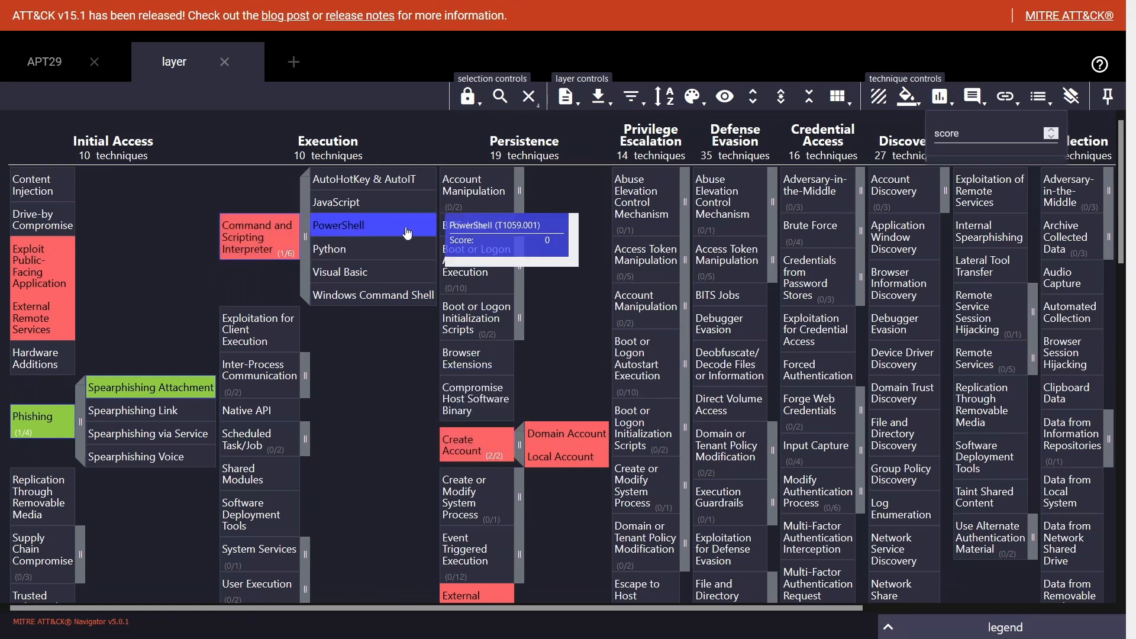
pyautogui.keyDown('ctrl'); pyautogui.click(152, 388); pyautogui.keyUp('ctrl')
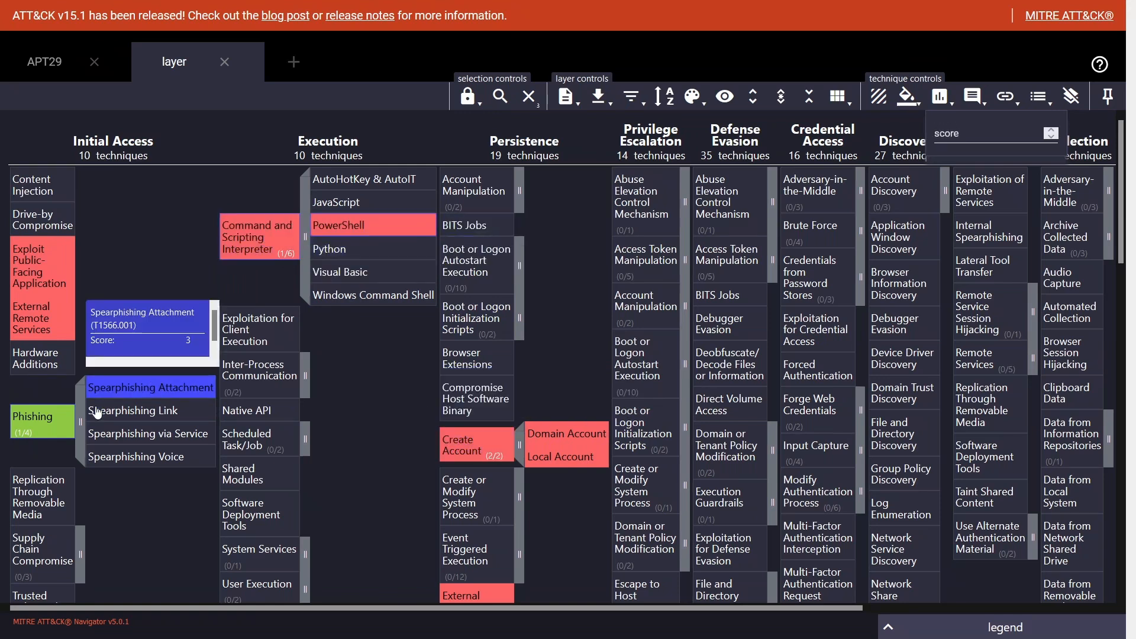
pyautogui.keyDown('ctrl'); pyautogui.click(24, 432); pyautogui.keyUp('ctrl')
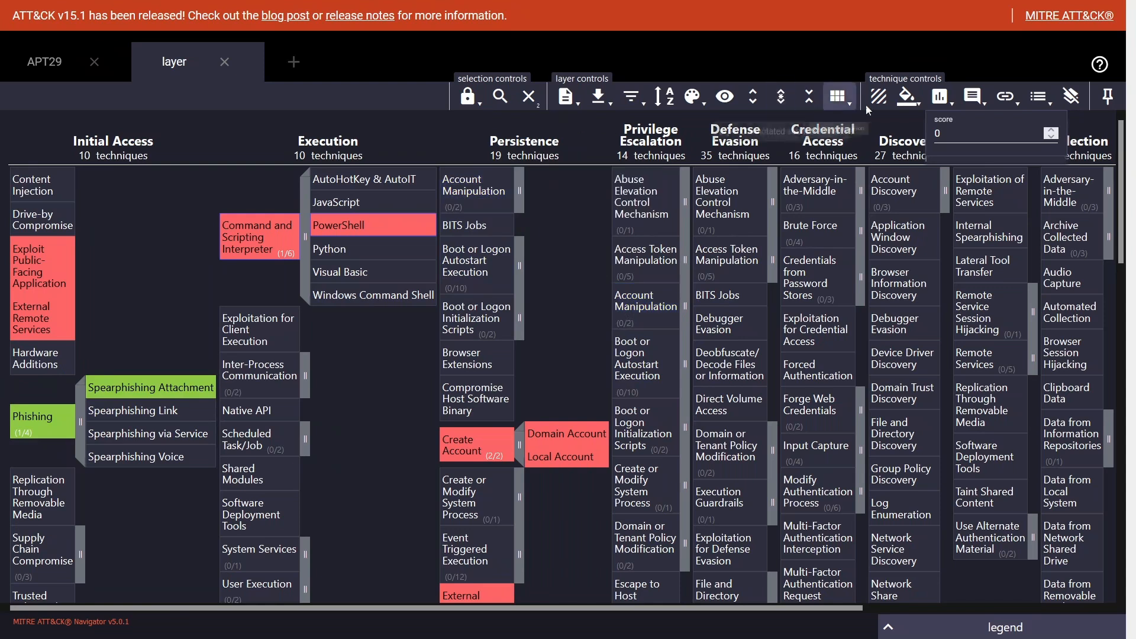
pyautogui.click(941, 98)
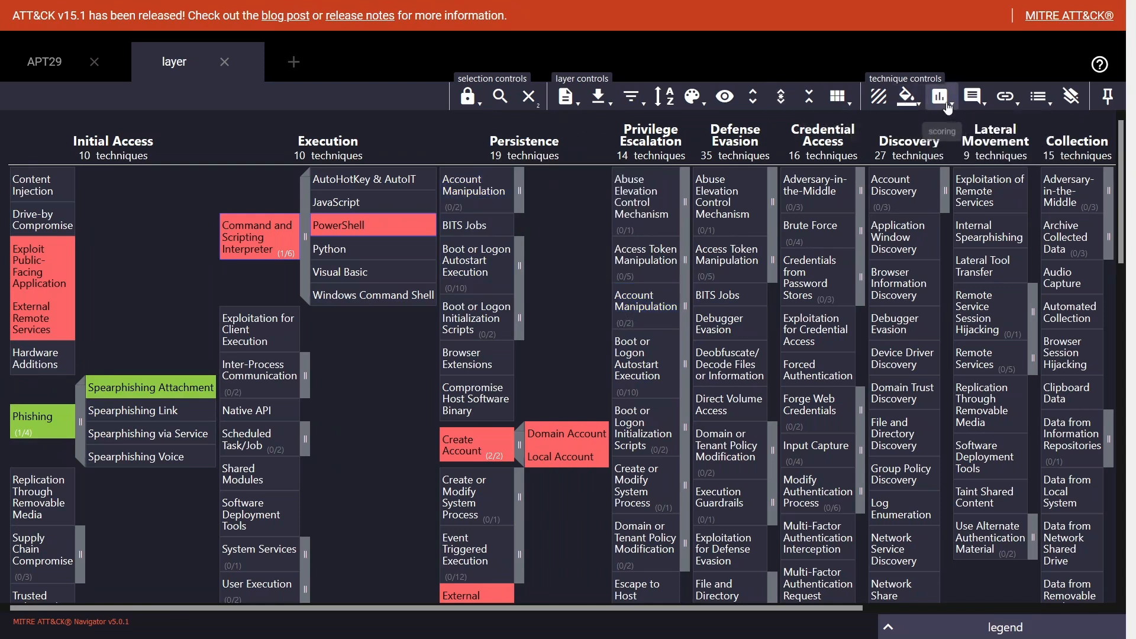
pyautogui.click(941, 98)
pyautogui.click(994, 130)
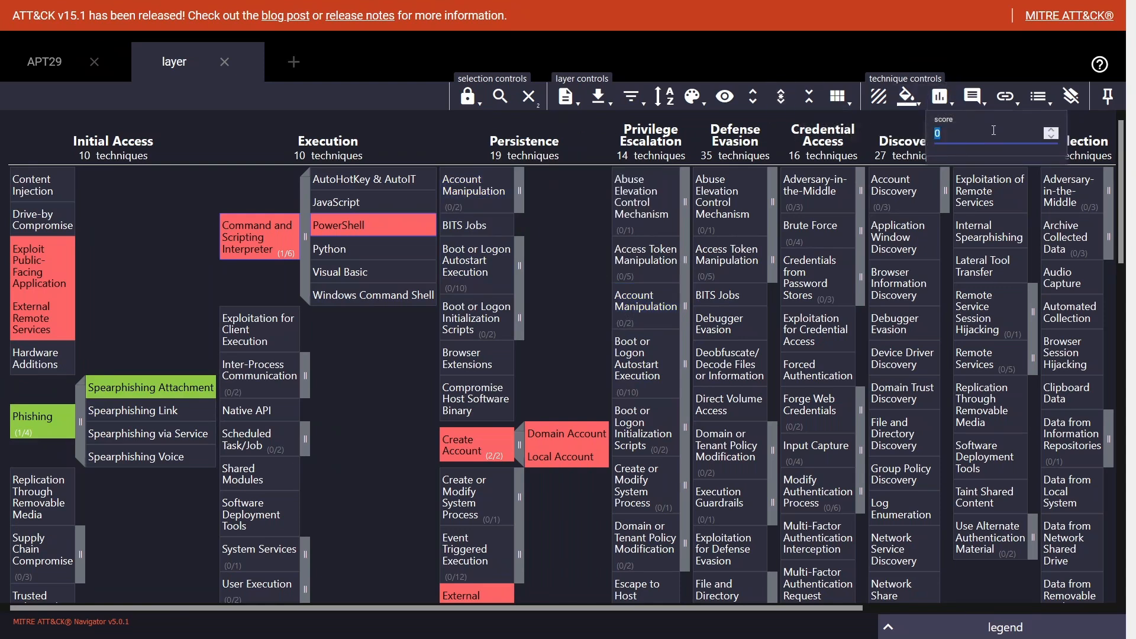
pyautogui.write('3')
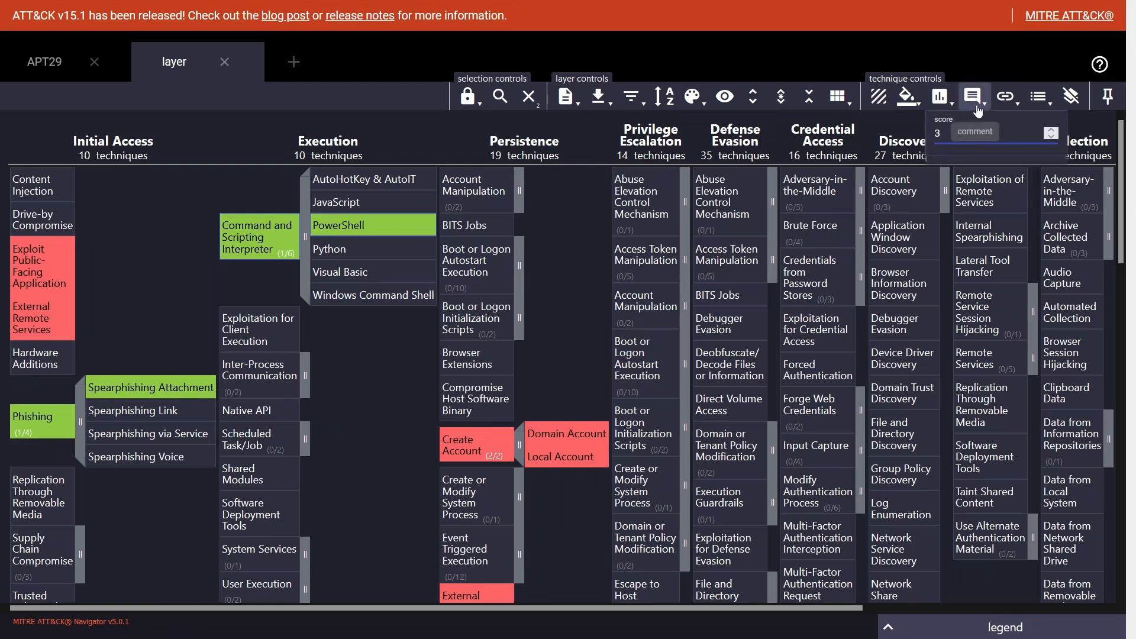
# Replace the selection with Create Account, Domain Account and Local Account under Persistence and set their score to 3
pyautogui.click(528, 96)
pyautogui.click(503, 444)
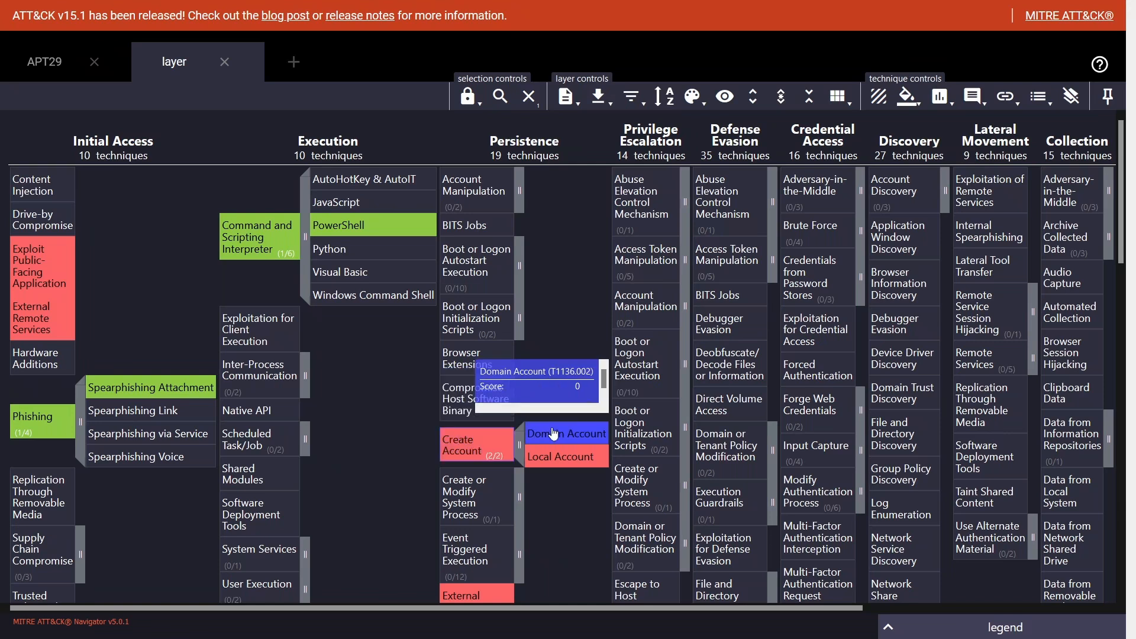
pyautogui.click(940, 105)
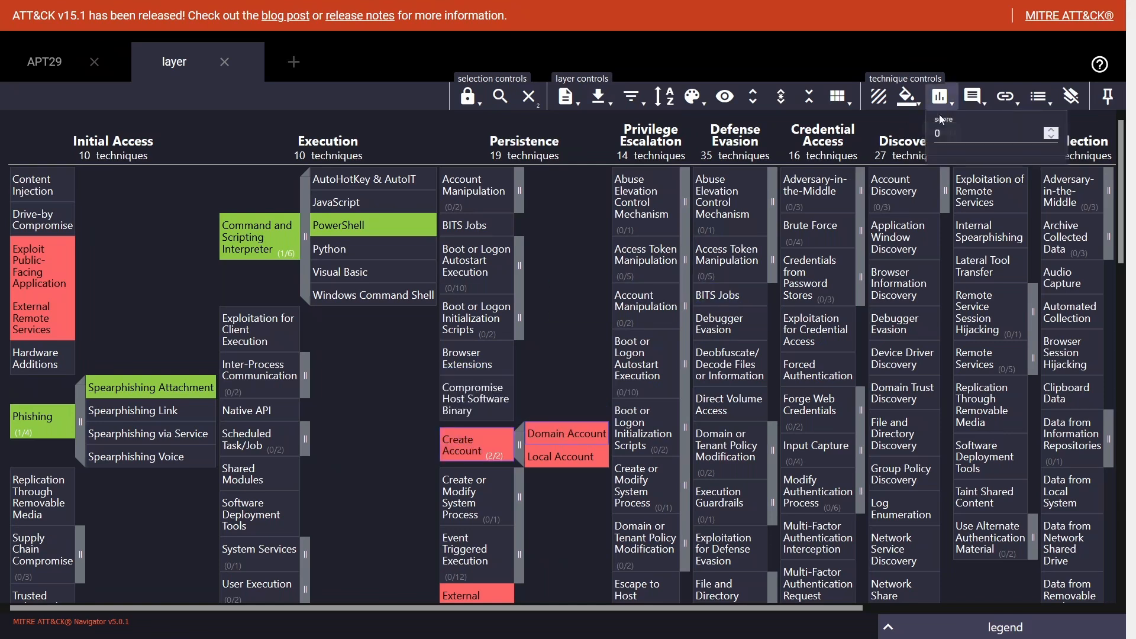
pyautogui.write('1')
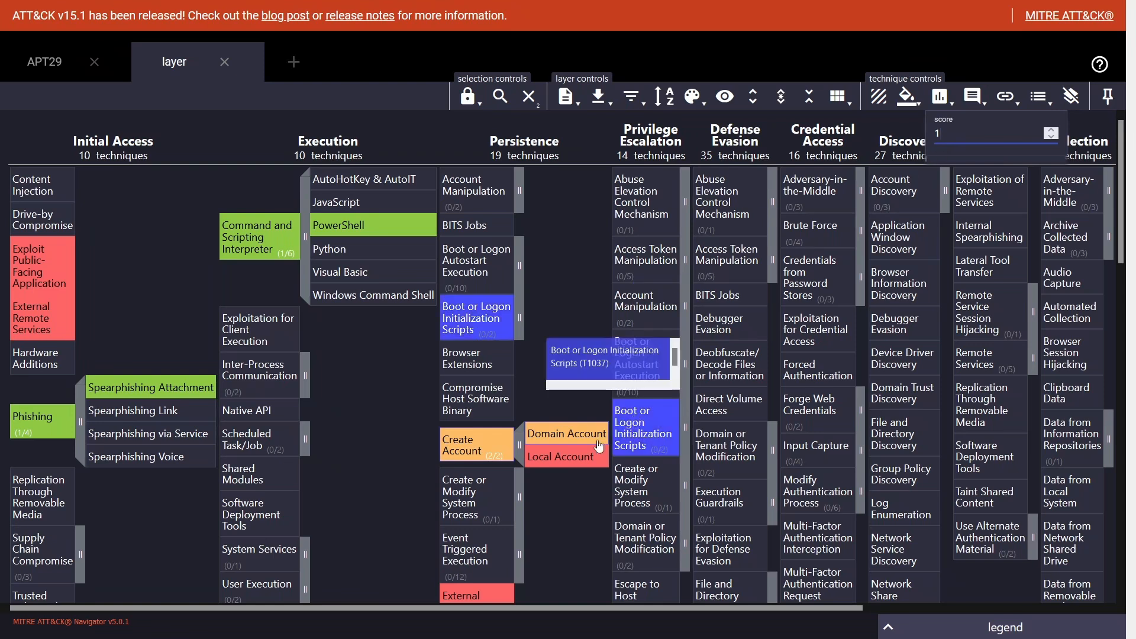
pyautogui.keyDown('ctrl'); pyautogui.click(577, 458); pyautogui.keyUp('ctrl')
pyautogui.click(982, 134)
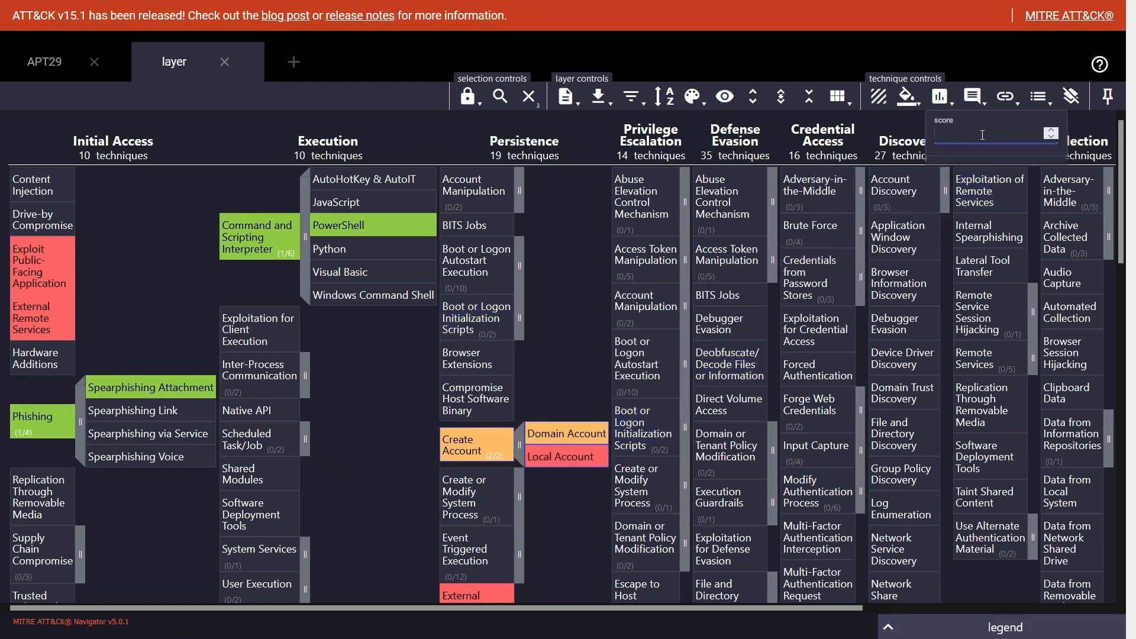
pyautogui.write('2')
pyautogui.doubleClick(982, 134)
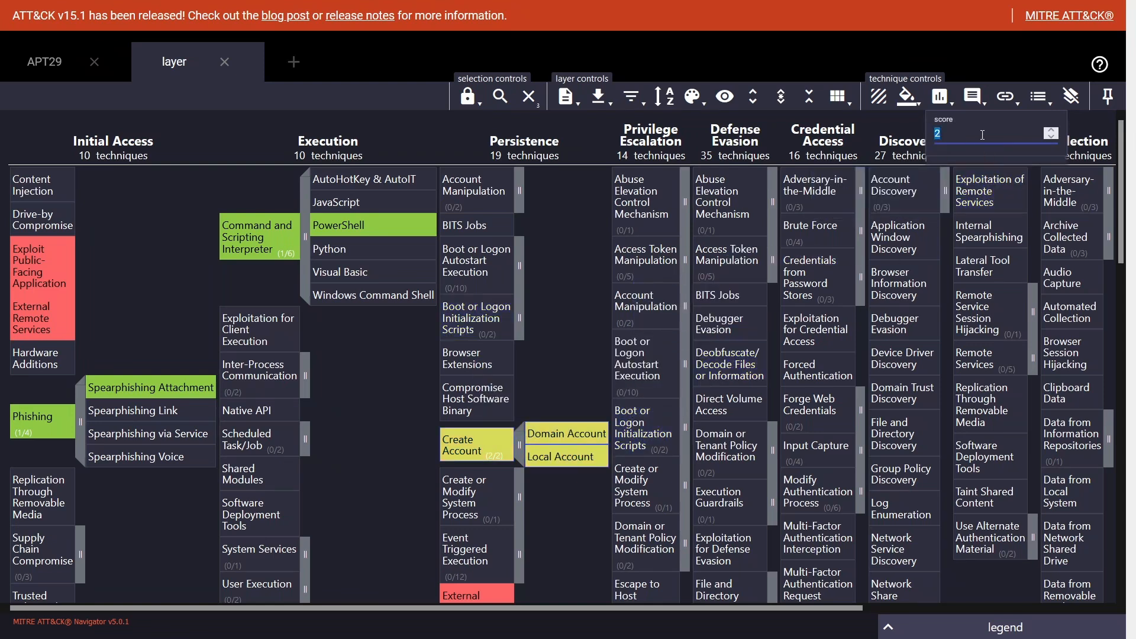
pyautogui.write('3')
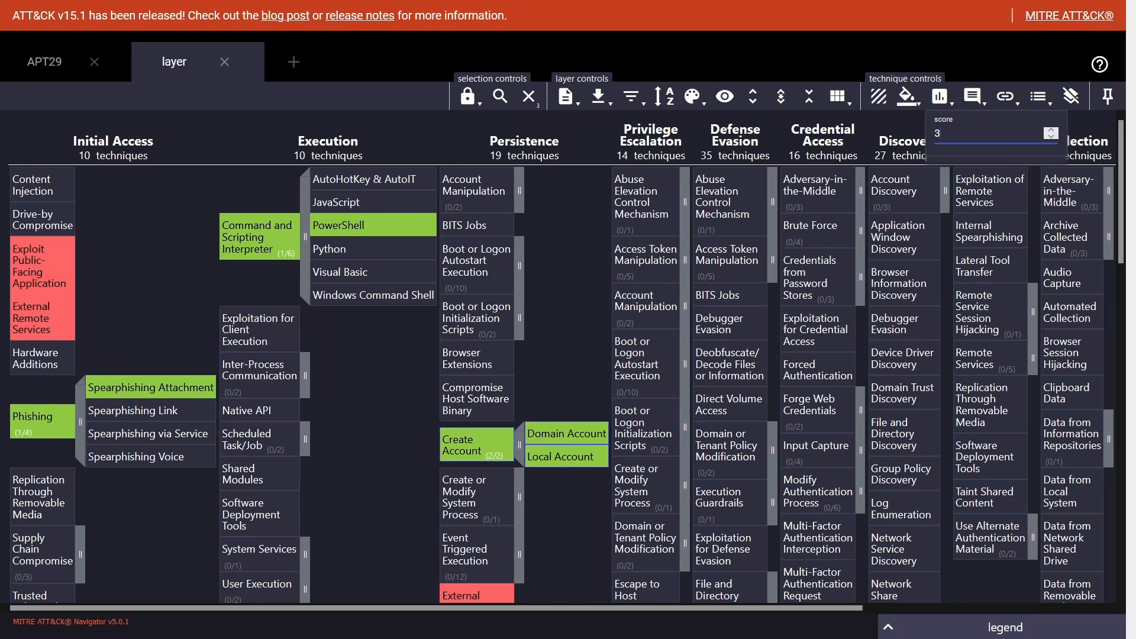
# Keep only Domain Account under Create Account selected and set its score to 1
pyautogui.keyDown('ctrl'); pyautogui.click(563, 437); pyautogui.keyUp('ctrl')
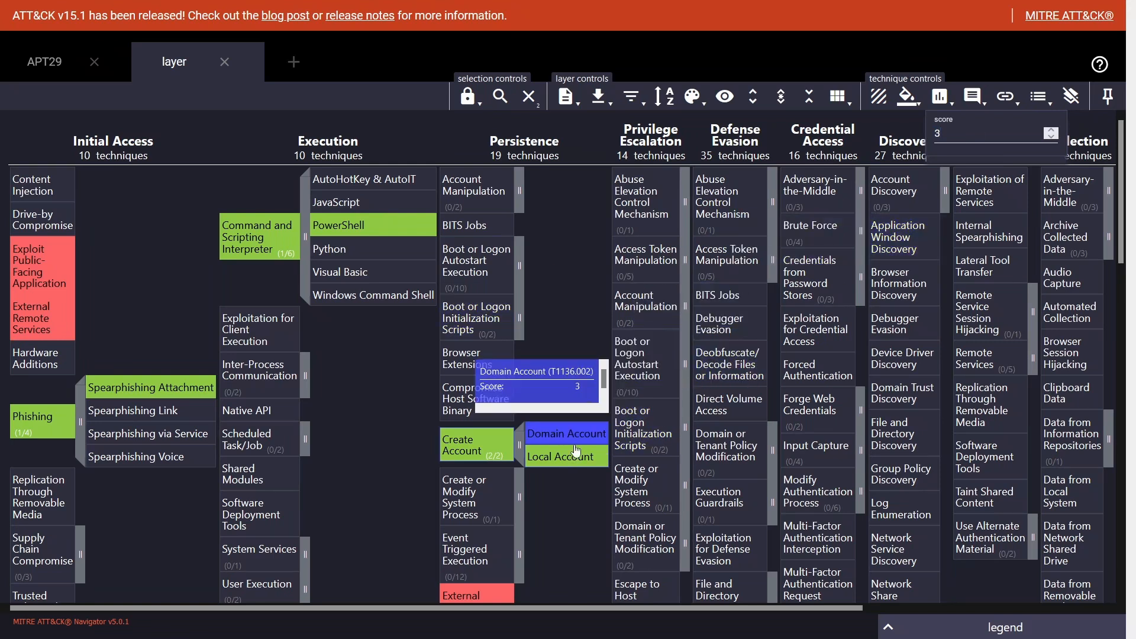
pyautogui.keyDown('ctrl'); pyautogui.click(575, 453); pyautogui.keyUp('ctrl')
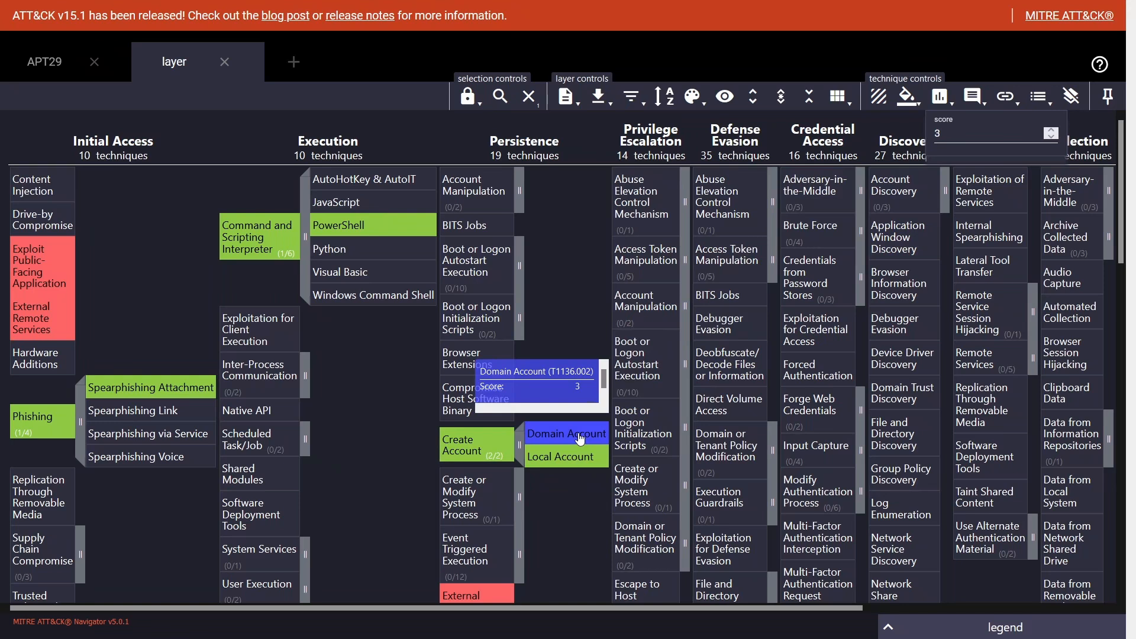
pyautogui.doubleClick(967, 133)
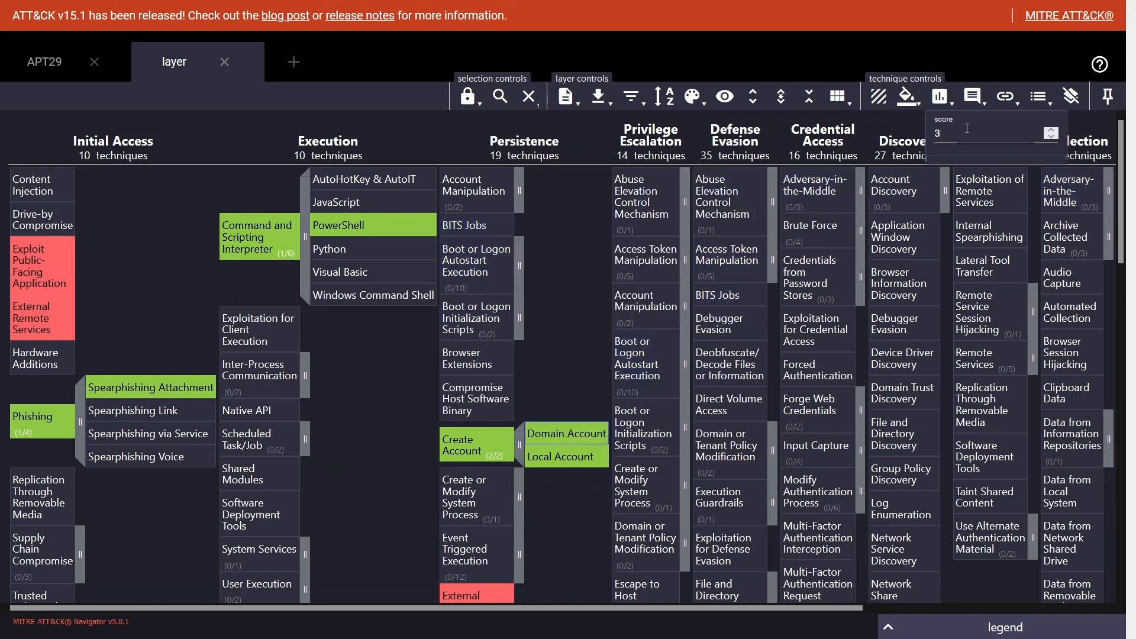
pyautogui.write('2')
pyautogui.press('BackSpace')
pyautogui.write('1')
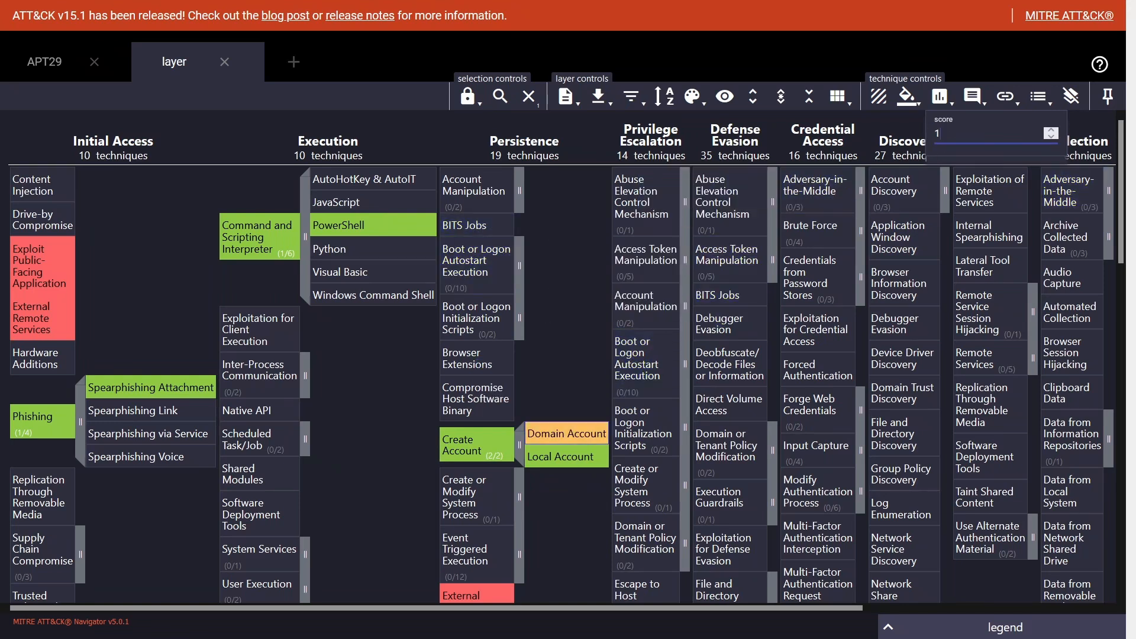
pyautogui.click(945, 103)
# Review the scored techniques in the matrix and the layer's scoring gradient settings
pyautogui.scroll(-1, 620, 451)
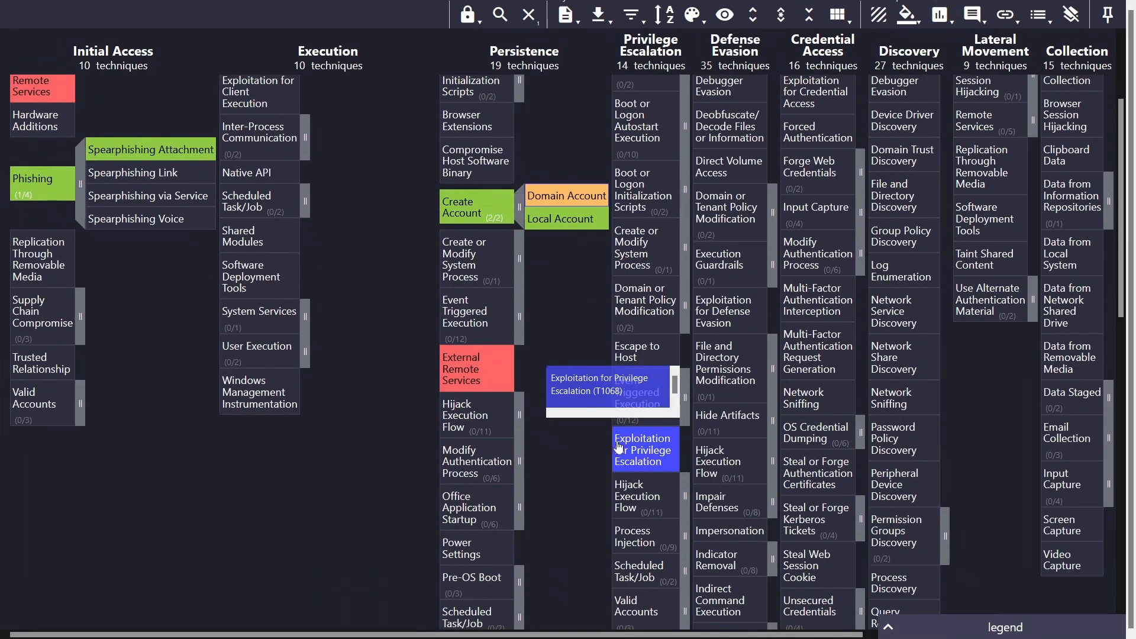
pyautogui.scroll(3, 661, 267)
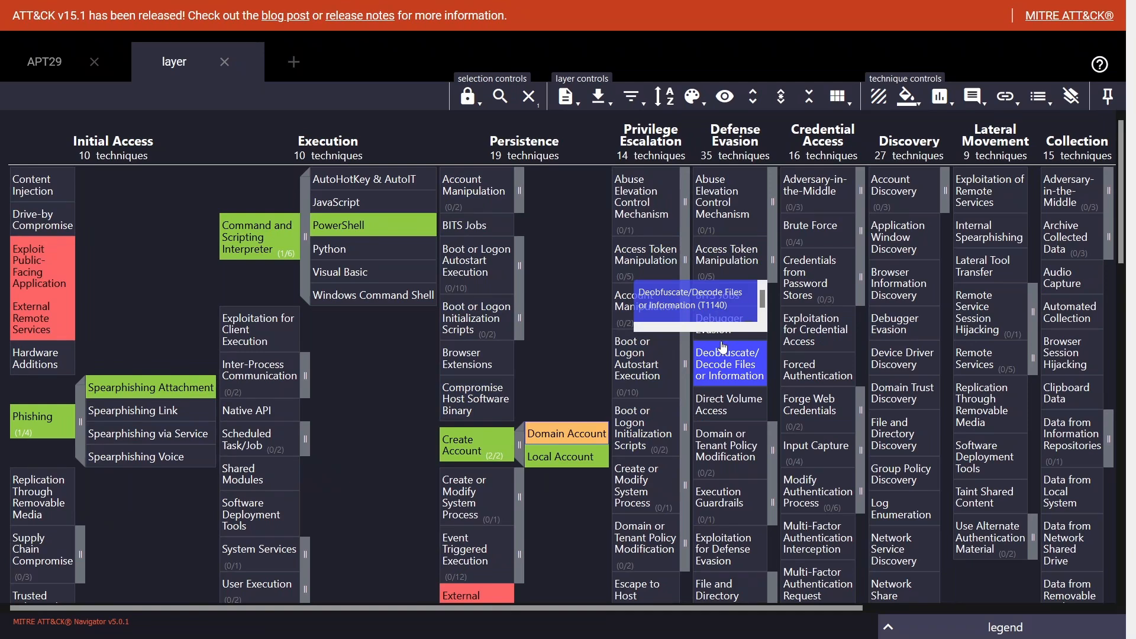
pyautogui.click(693, 98)
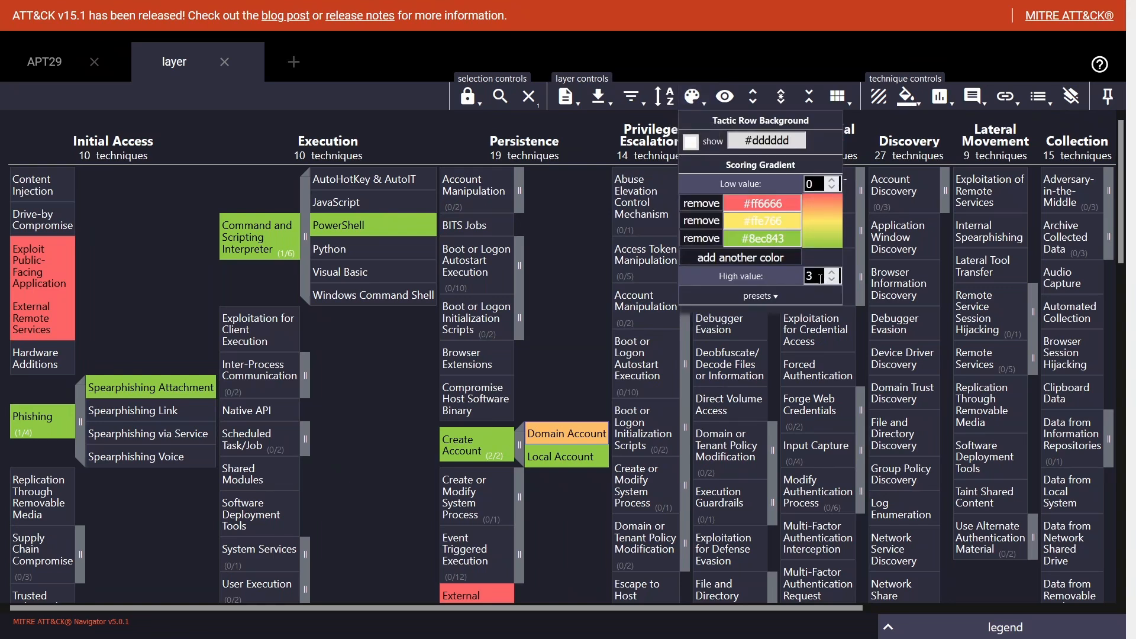
pyautogui.click(699, 106)
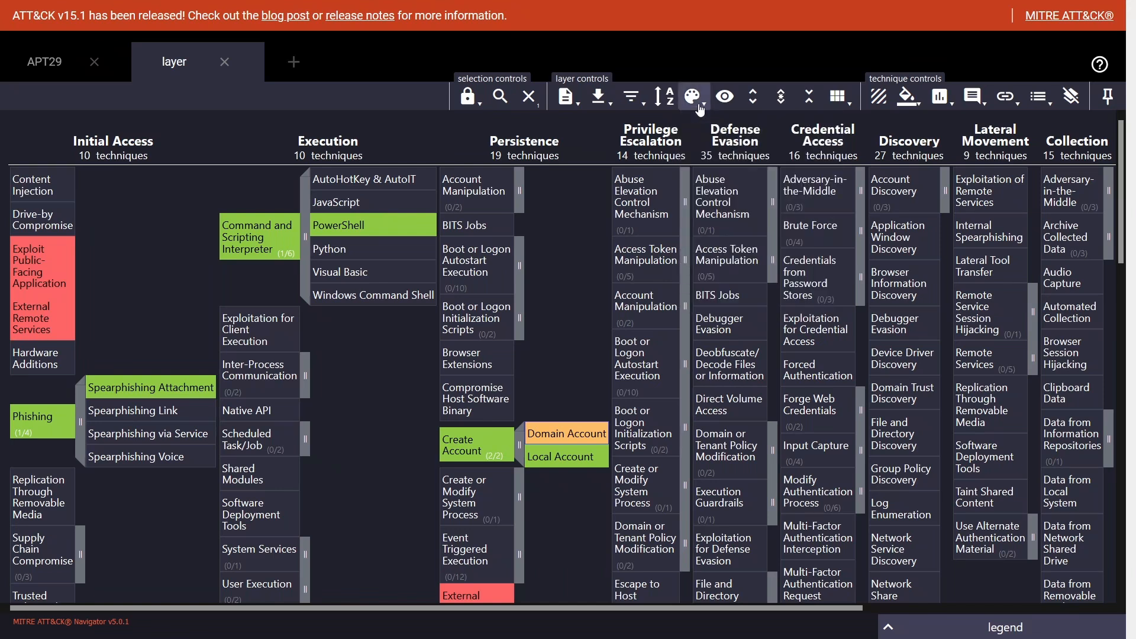
# Create a new empty Enterprise ATT&CK layer in a new tab
pyautogui.click(293, 61)
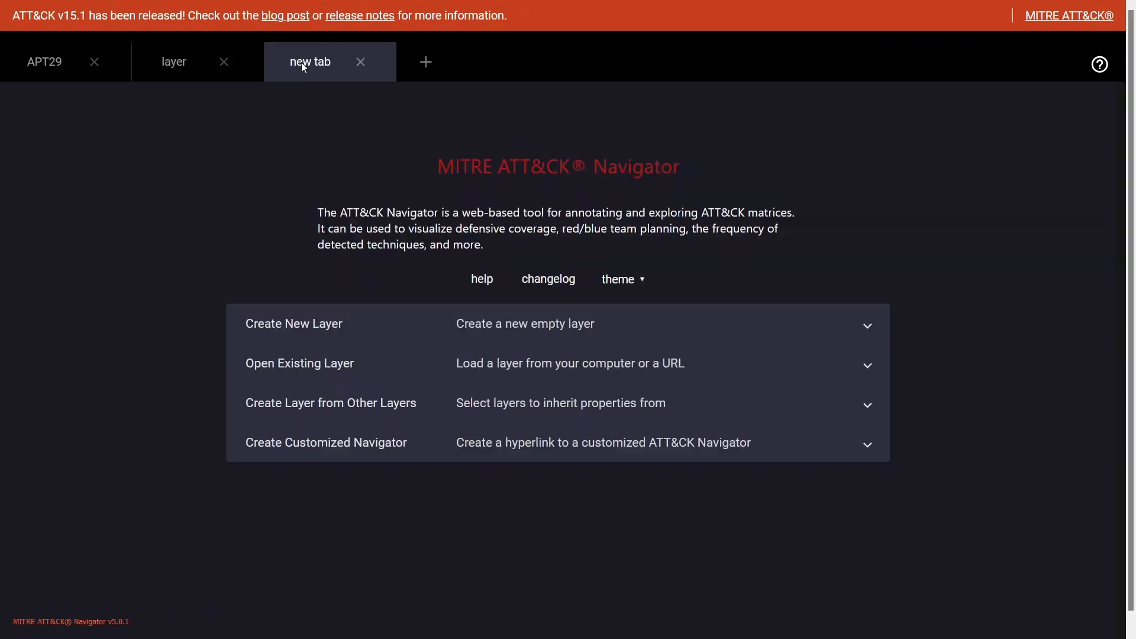
pyautogui.click(471, 327)
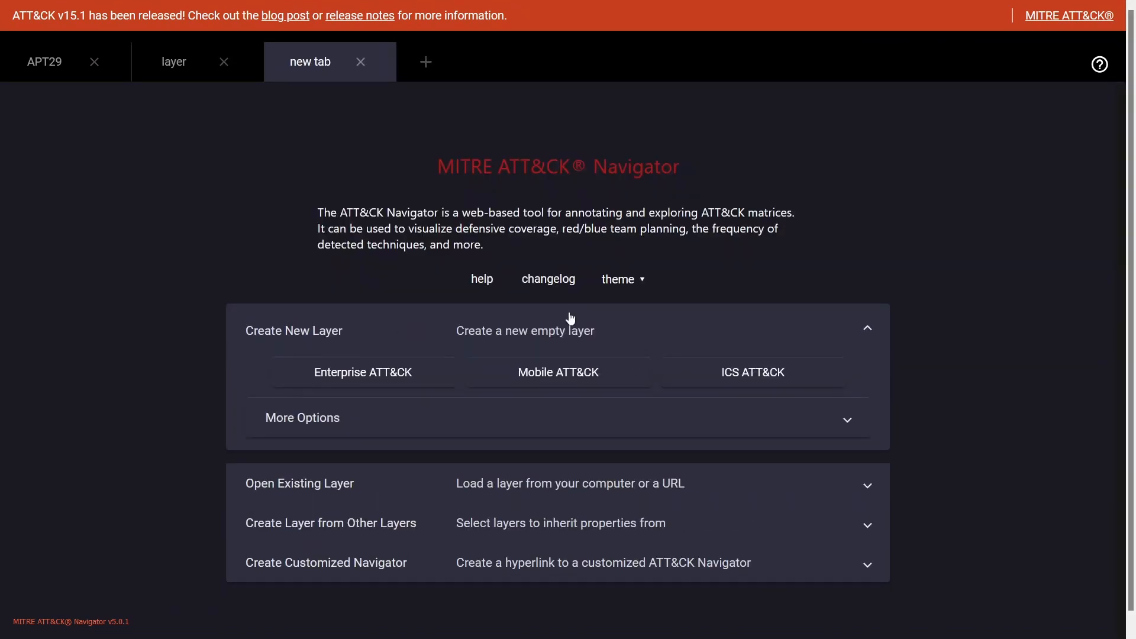
pyautogui.click(417, 383)
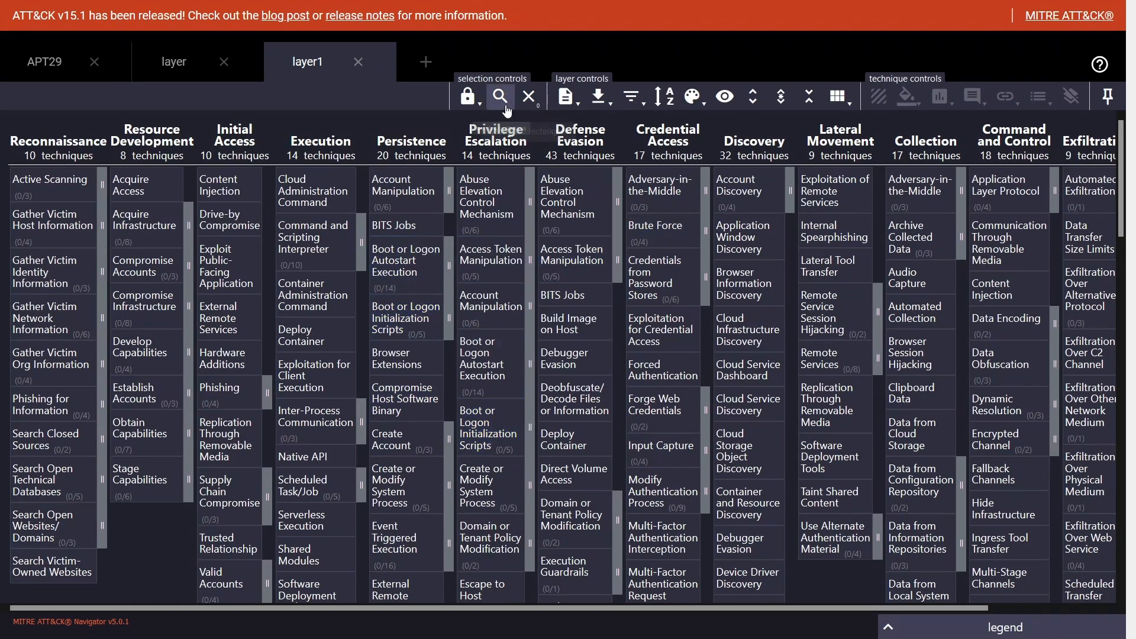
# Search the new layer for APT29 and select all techniques of the matching threat group
pyautogui.click(500, 97)
pyautogui.click(843, 146)
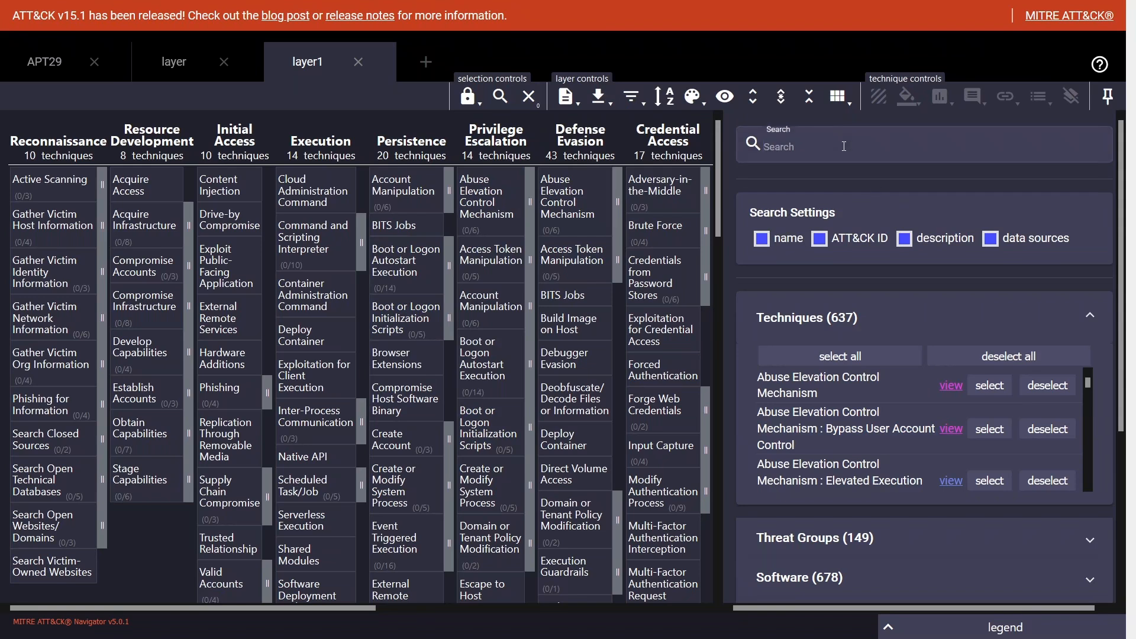
pyautogui.write('APt')
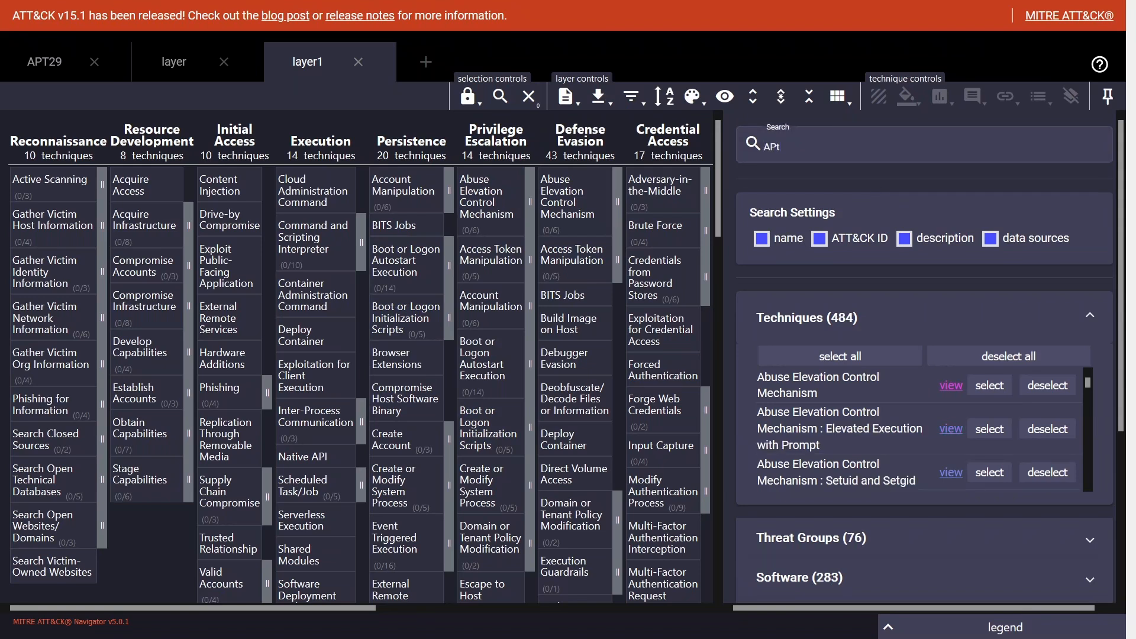
pyautogui.write('29')
pyautogui.scroll(-2, 912, 384)
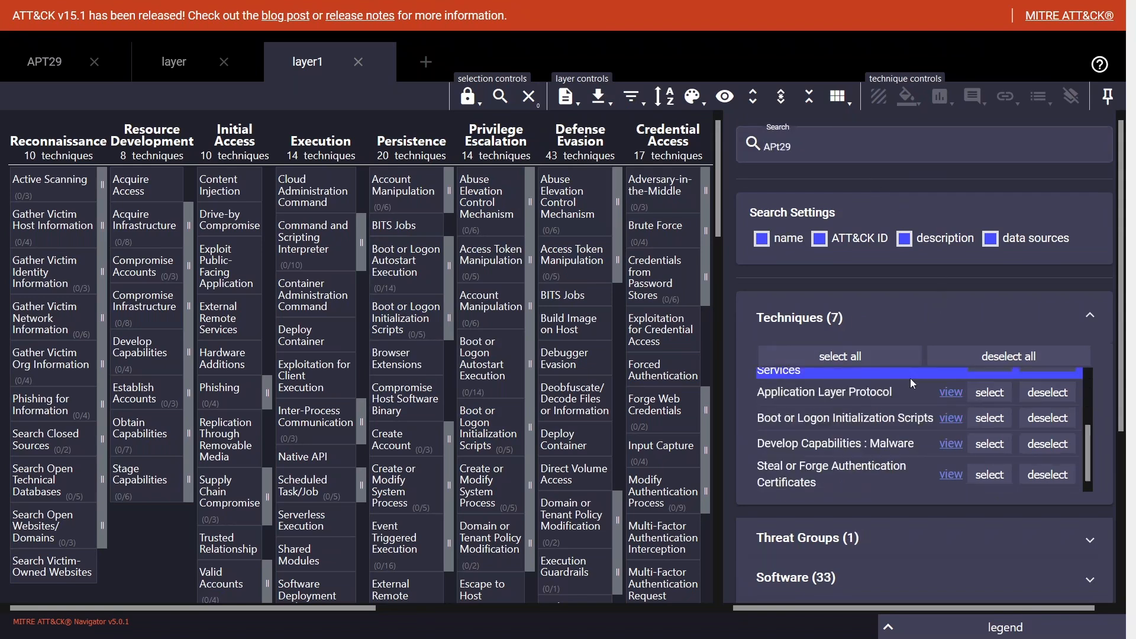
pyautogui.click(899, 539)
pyautogui.scroll(-4, 913, 541)
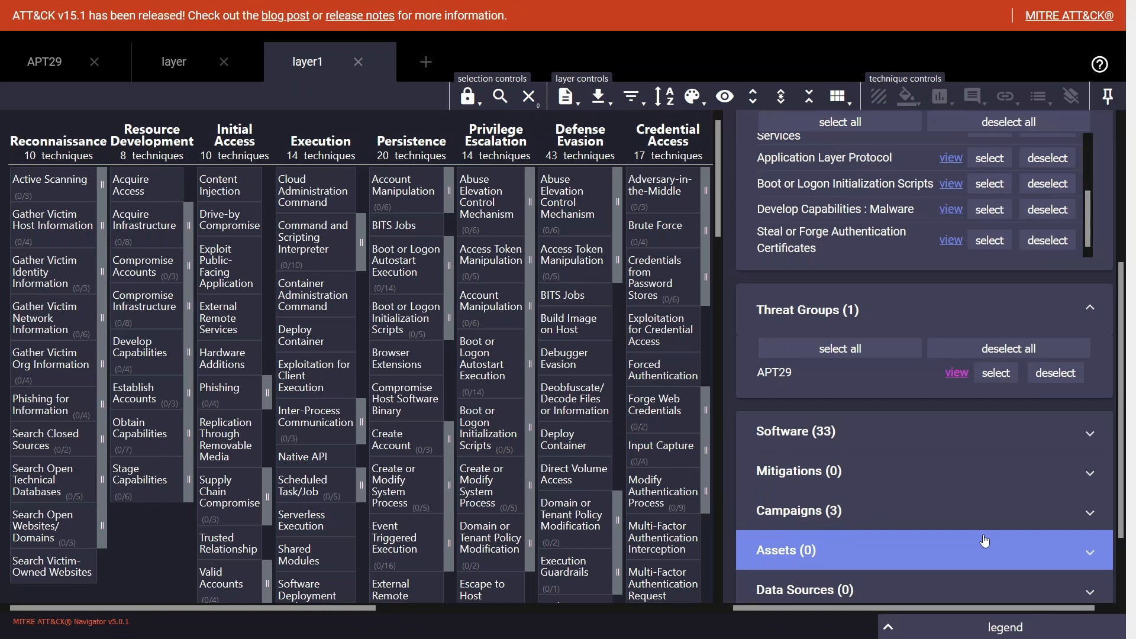
pyautogui.click(888, 350)
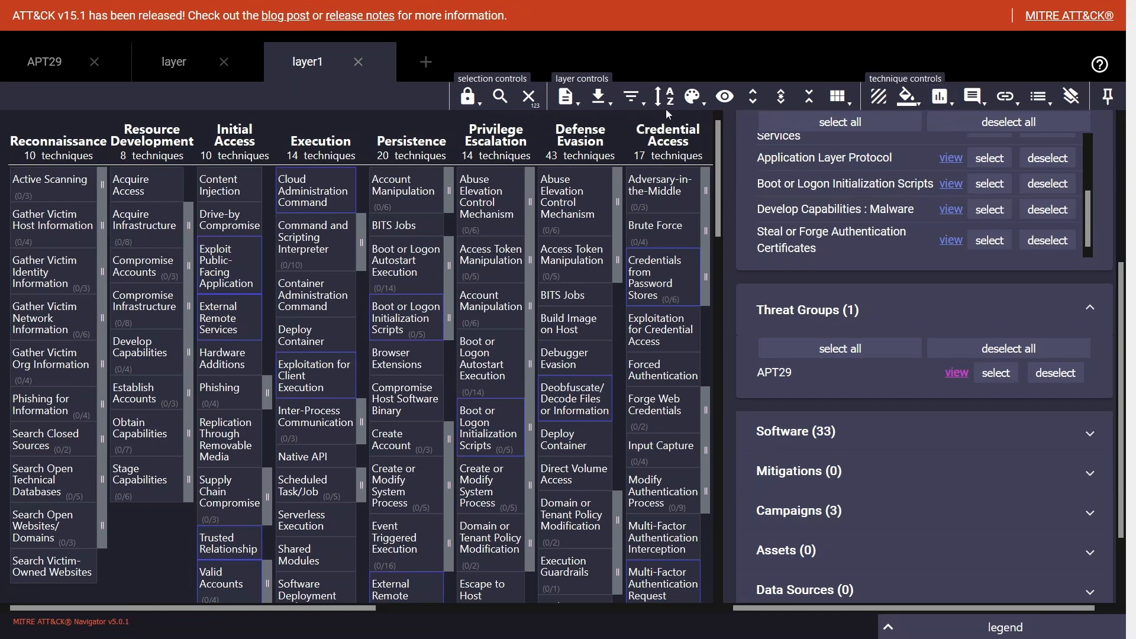
# Set the scoring gradient's high value to 3 and apply the green to red preset, closing the search and color settings
pyautogui.click(692, 96)
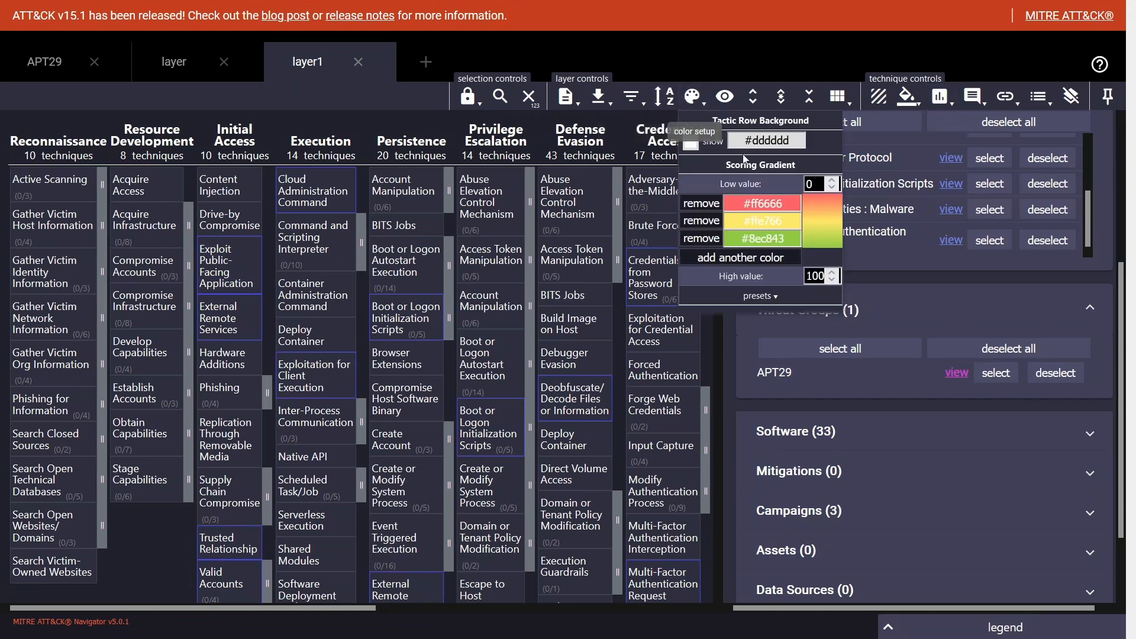
pyautogui.doubleClick(815, 275)
pyautogui.write('3')
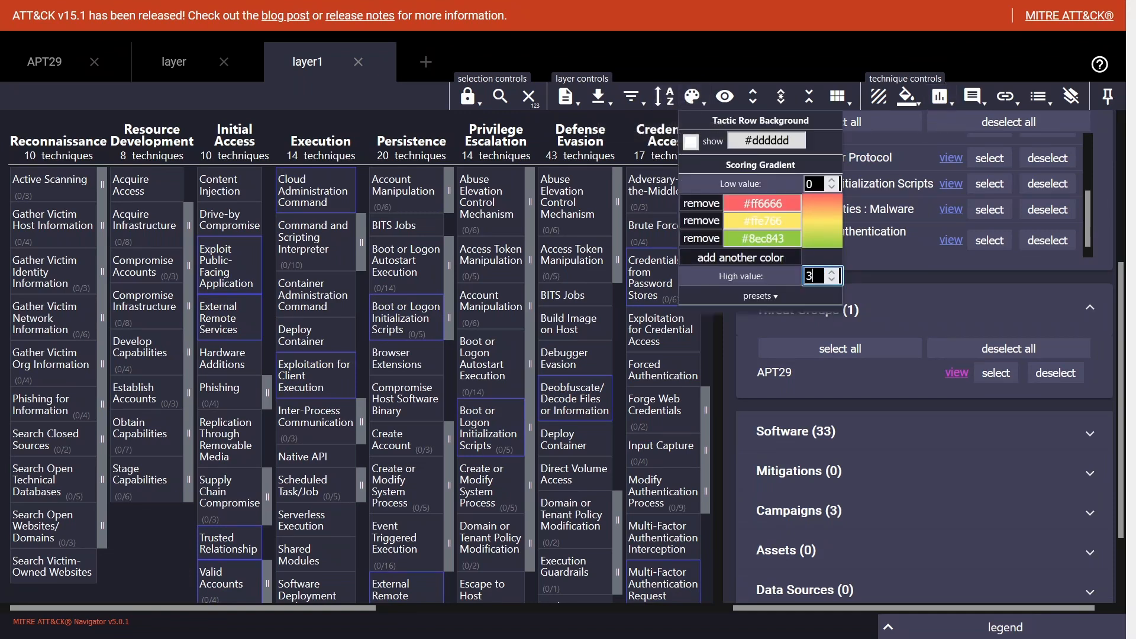
pyautogui.click(773, 297)
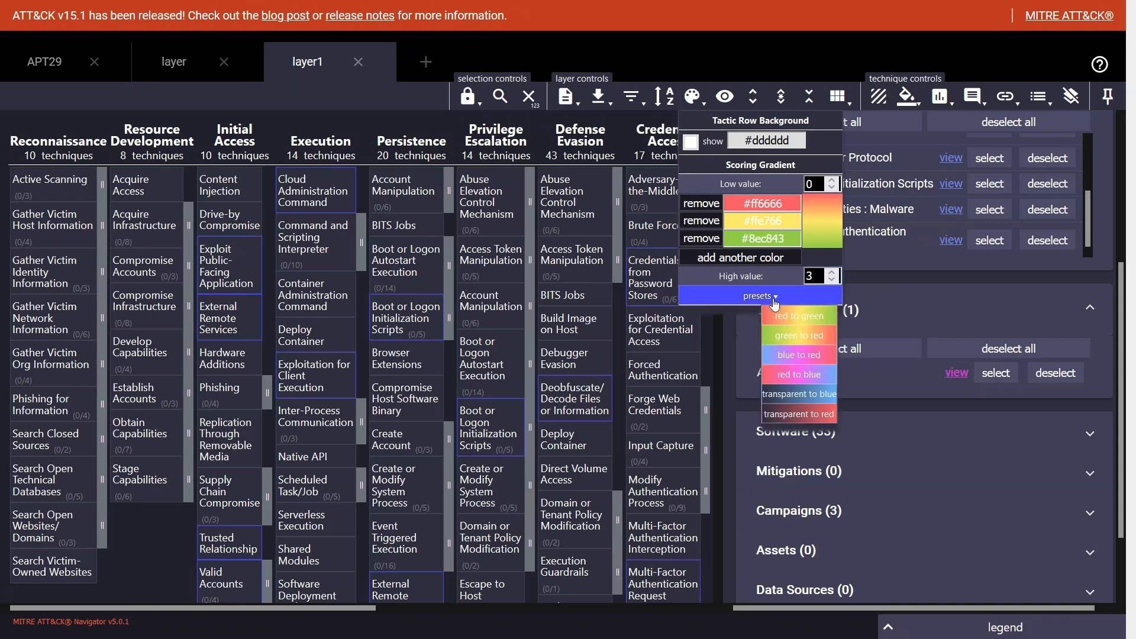
pyautogui.click(792, 335)
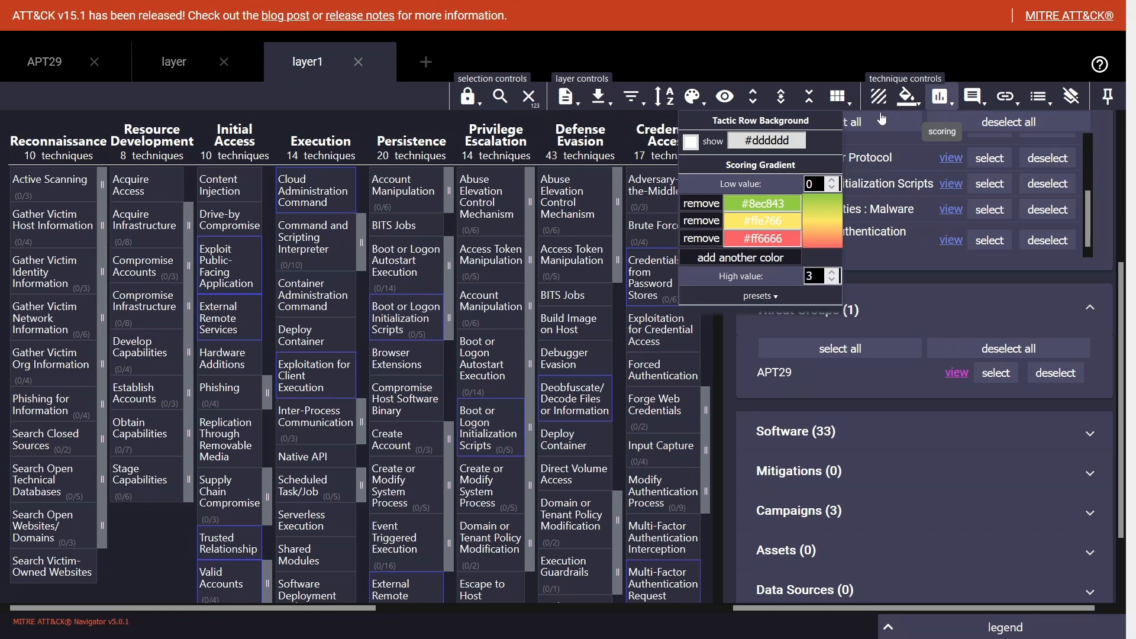
pyautogui.click(506, 107)
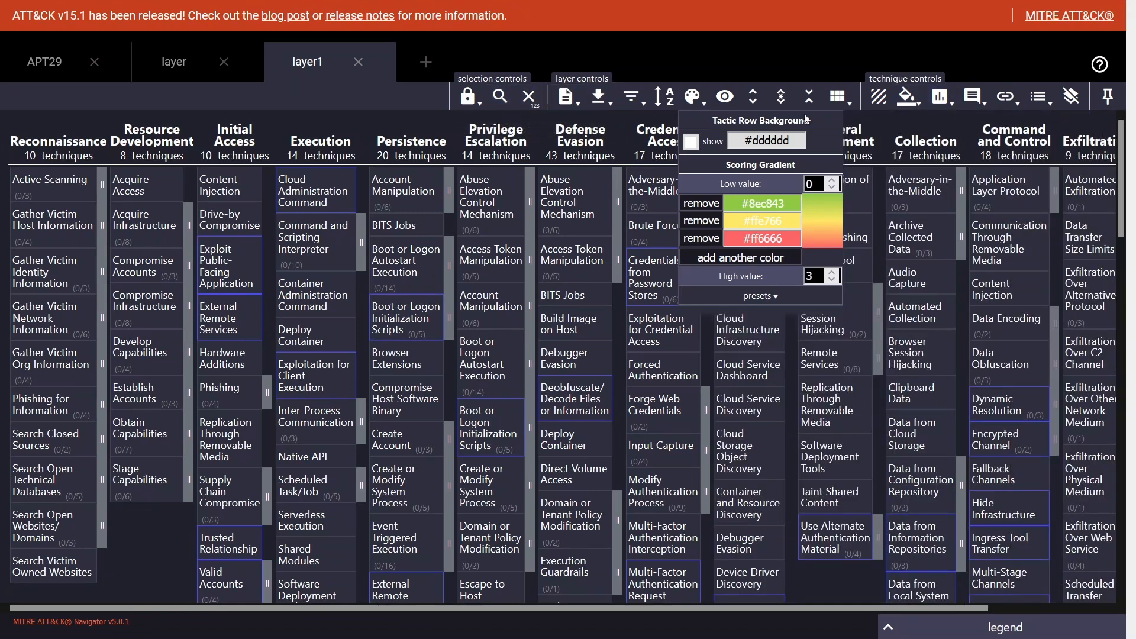
pyautogui.click(693, 98)
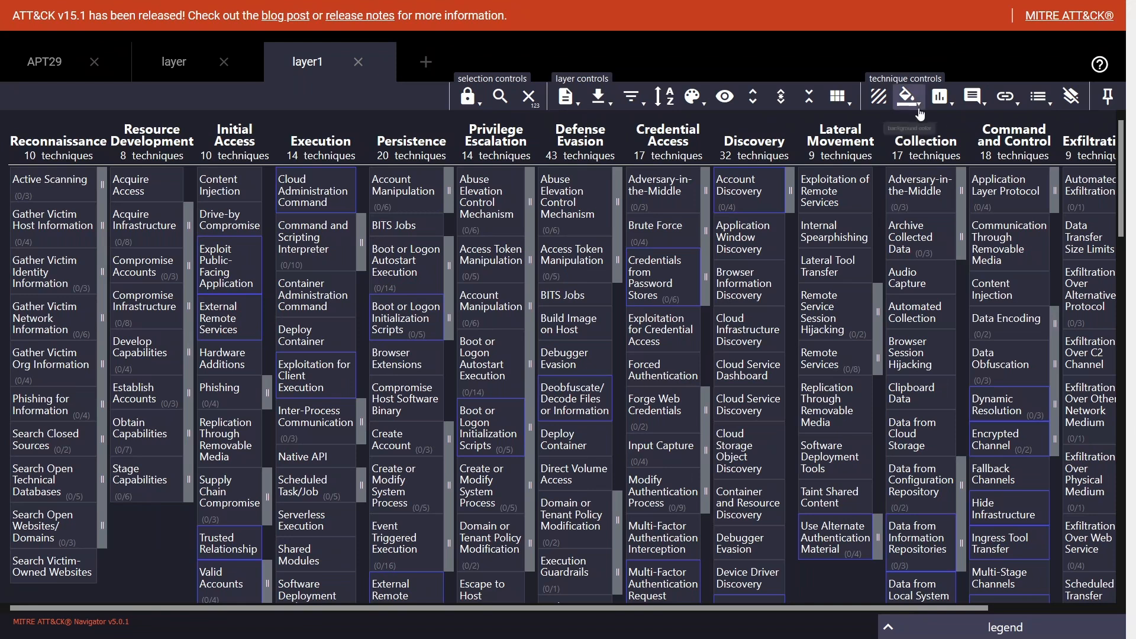
# Score the selected APT29 techniques 0, and give Credentials from Password Stores and Deobfuscate/Decode Files or Information a score of 3
pyautogui.click(942, 98)
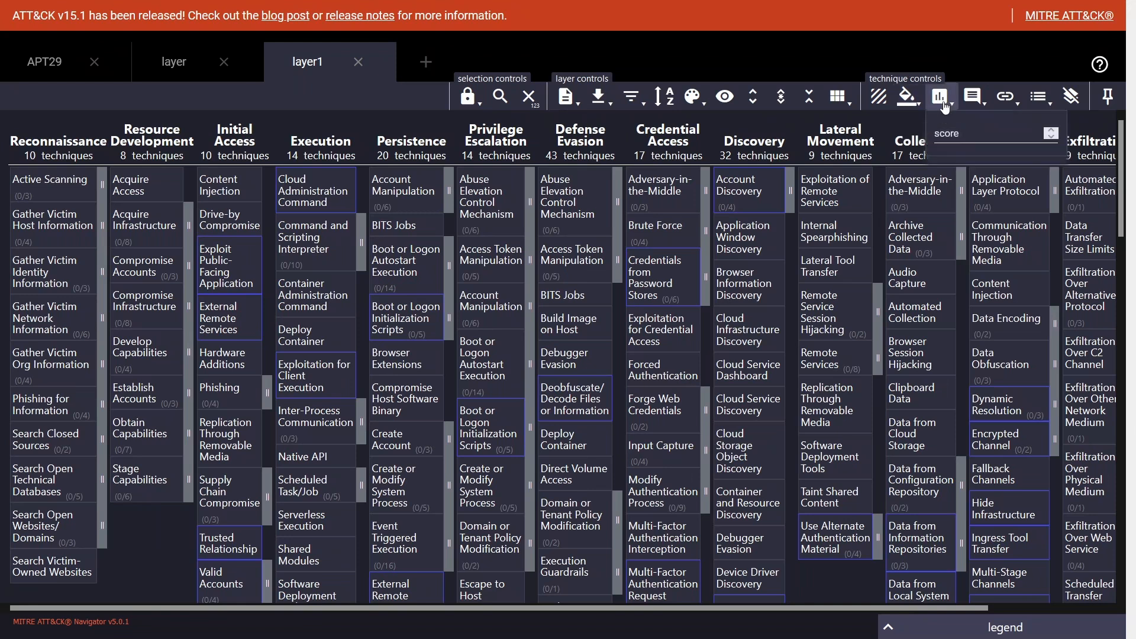
pyautogui.write('0')
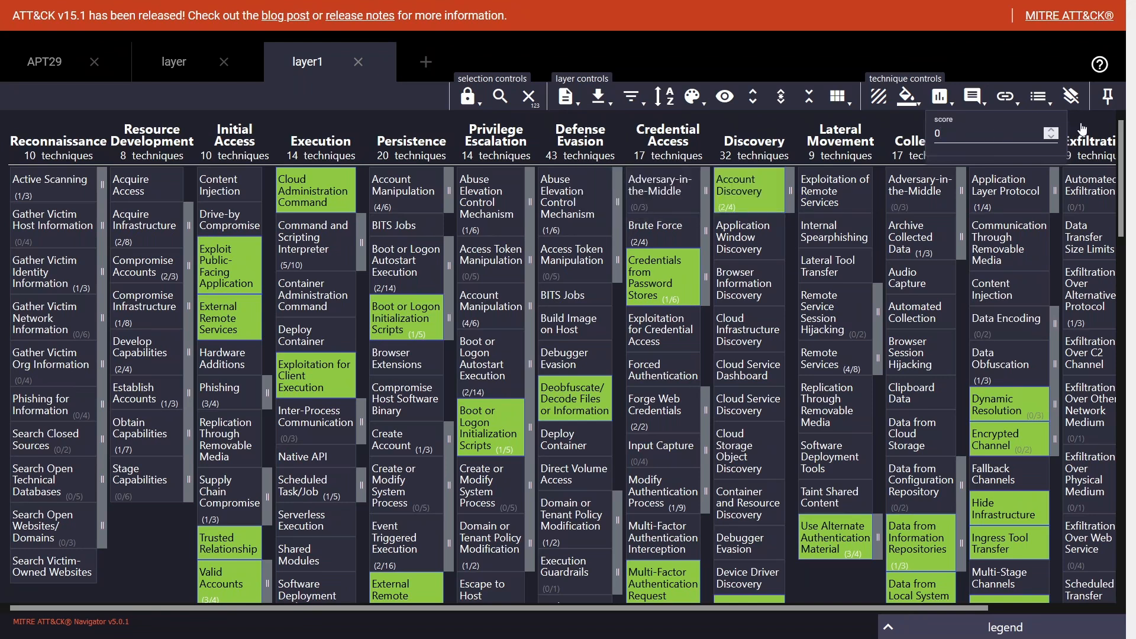
pyautogui.click(679, 290)
pyautogui.keyDown('ctrl'); pyautogui.click(575, 398); pyautogui.keyUp('ctrl')
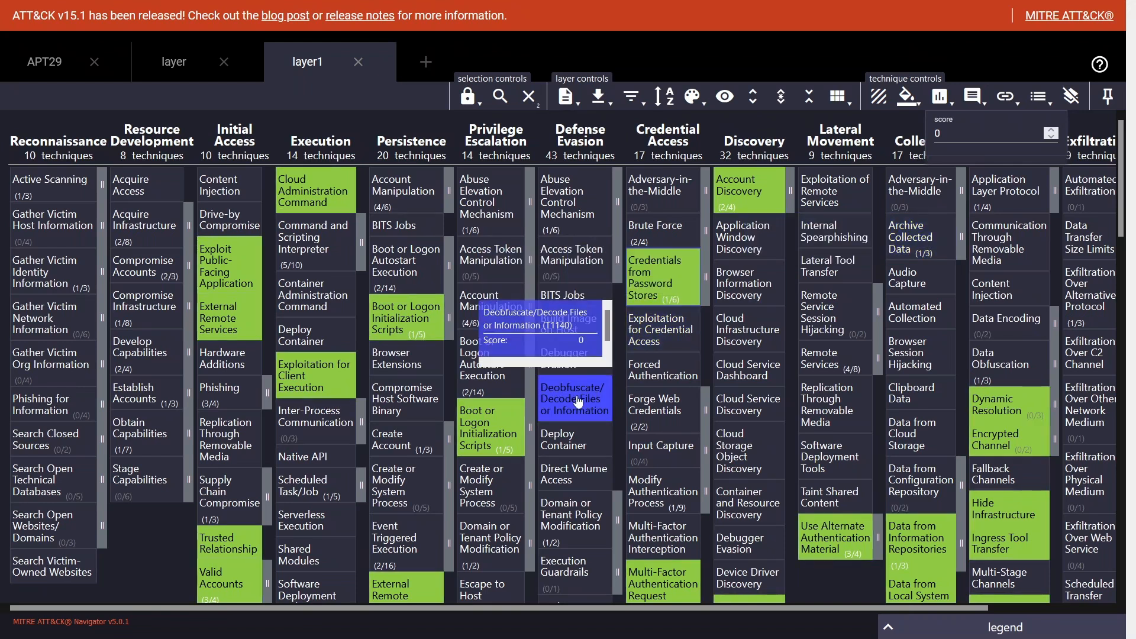
pyautogui.click(1012, 133)
pyautogui.write('3')
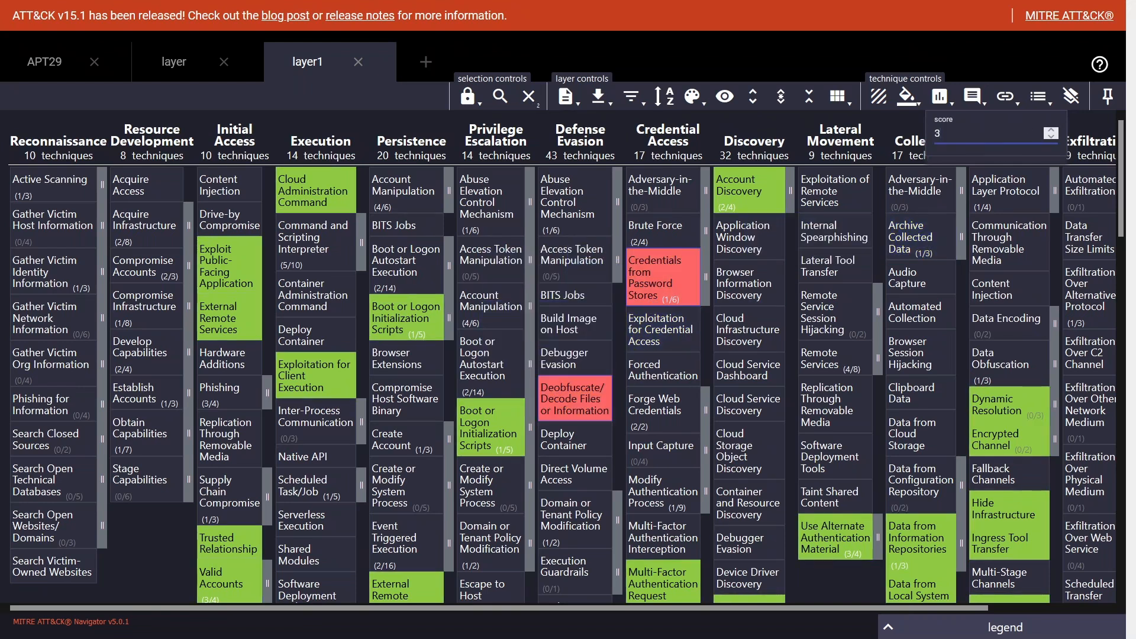
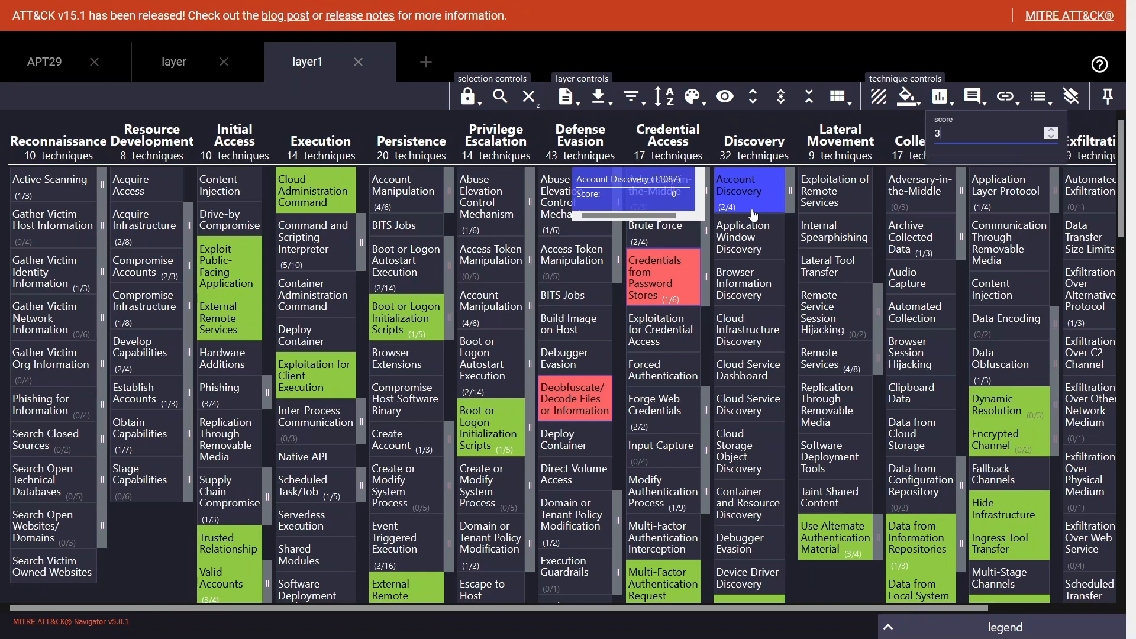
# Close all open layers and create a new empty Enterprise ATT&CK layer
pyautogui.click(357, 62)
pyautogui.click(224, 62)
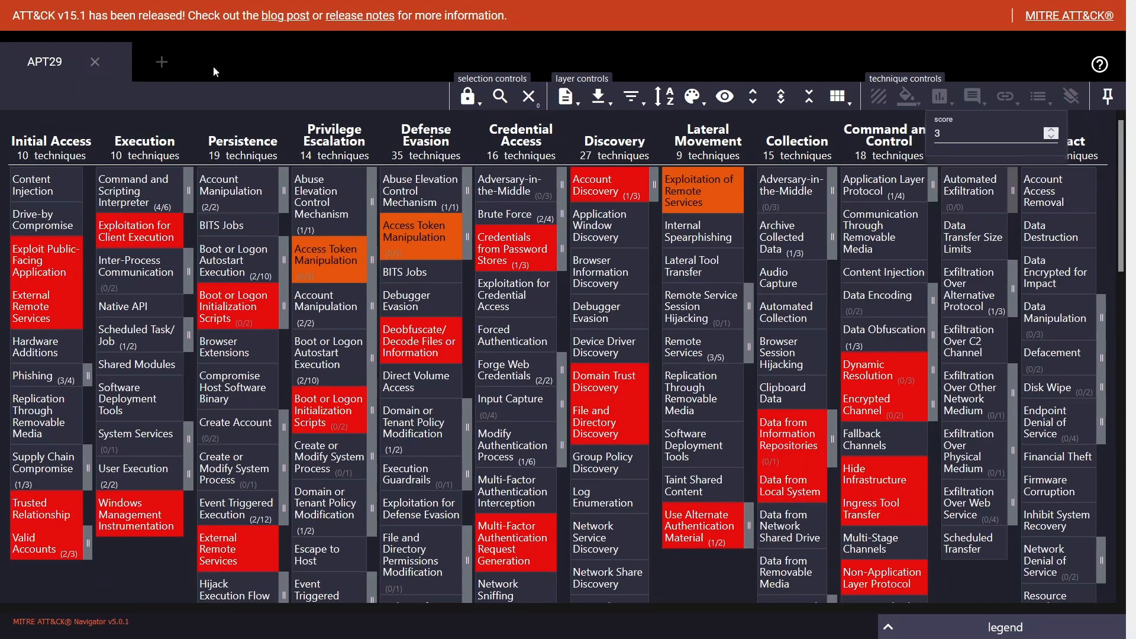
pyautogui.click(161, 62)
pyautogui.click(94, 63)
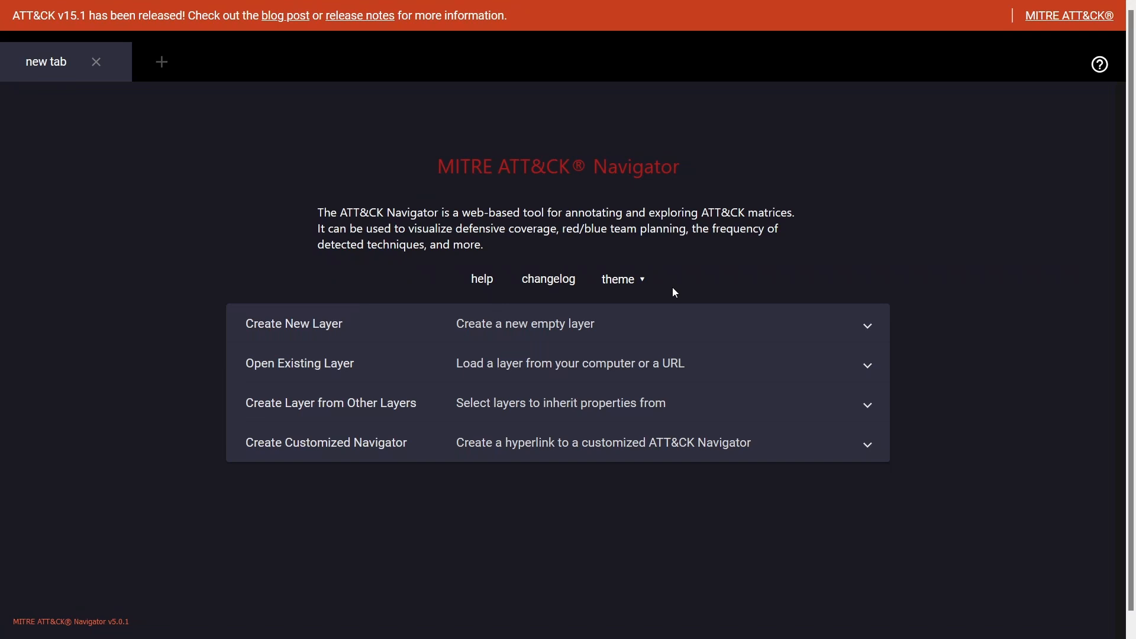
pyautogui.click(632, 329)
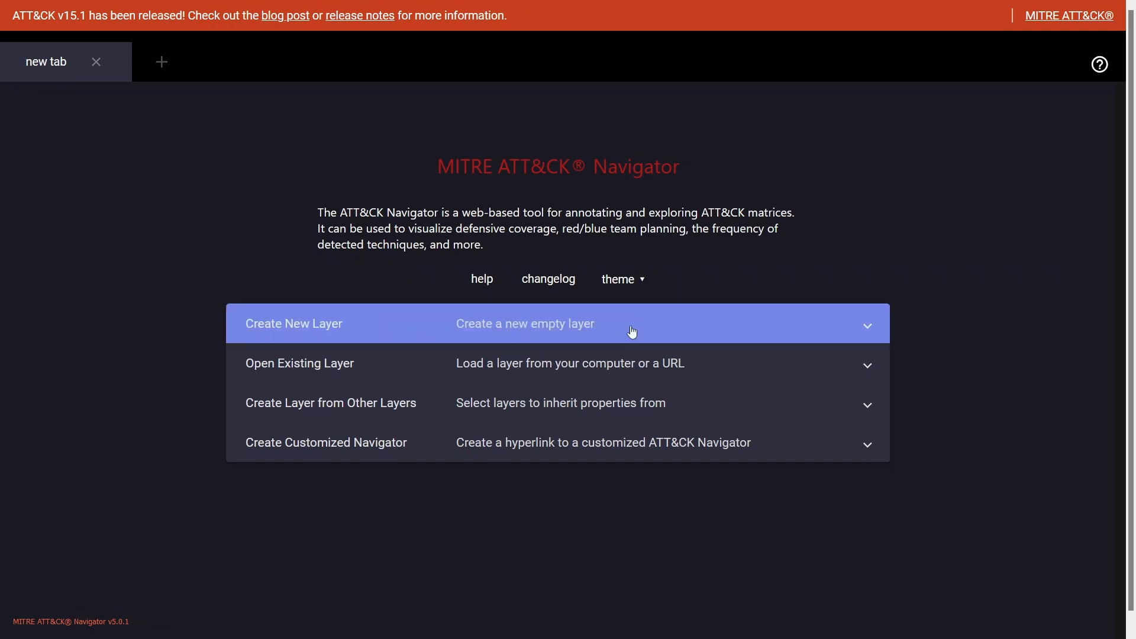
pyautogui.click(414, 377)
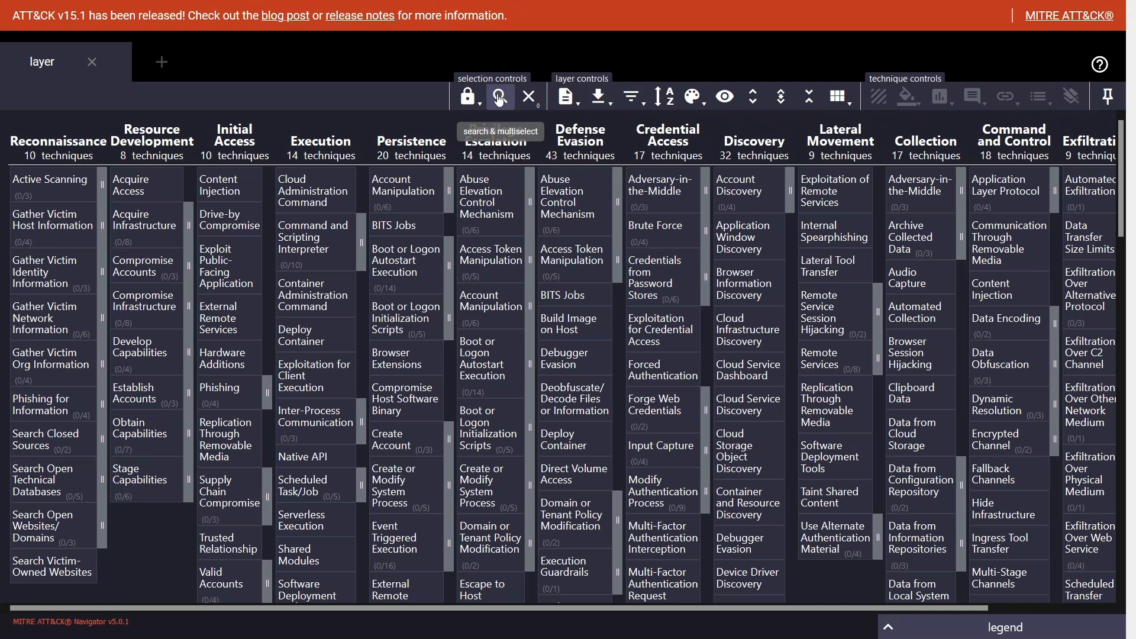
# Search the layer for APT29 and select all techniques of the matching threat group
pyautogui.click(499, 99)
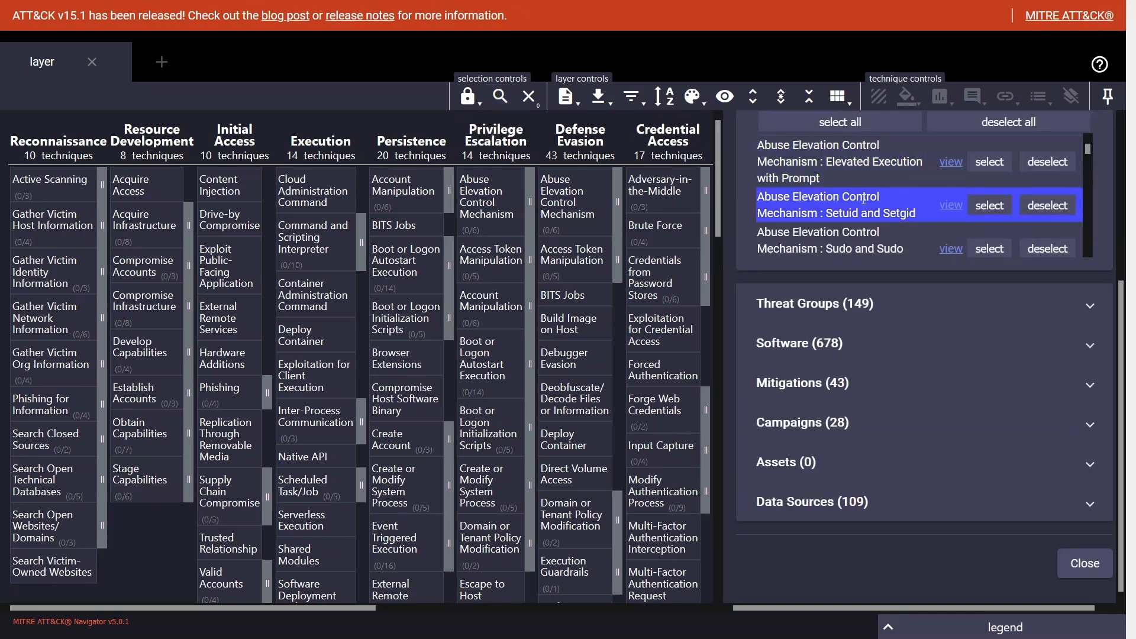
pyautogui.scroll(3, 917, 176)
pyautogui.click(837, 150)
pyautogui.write('A')
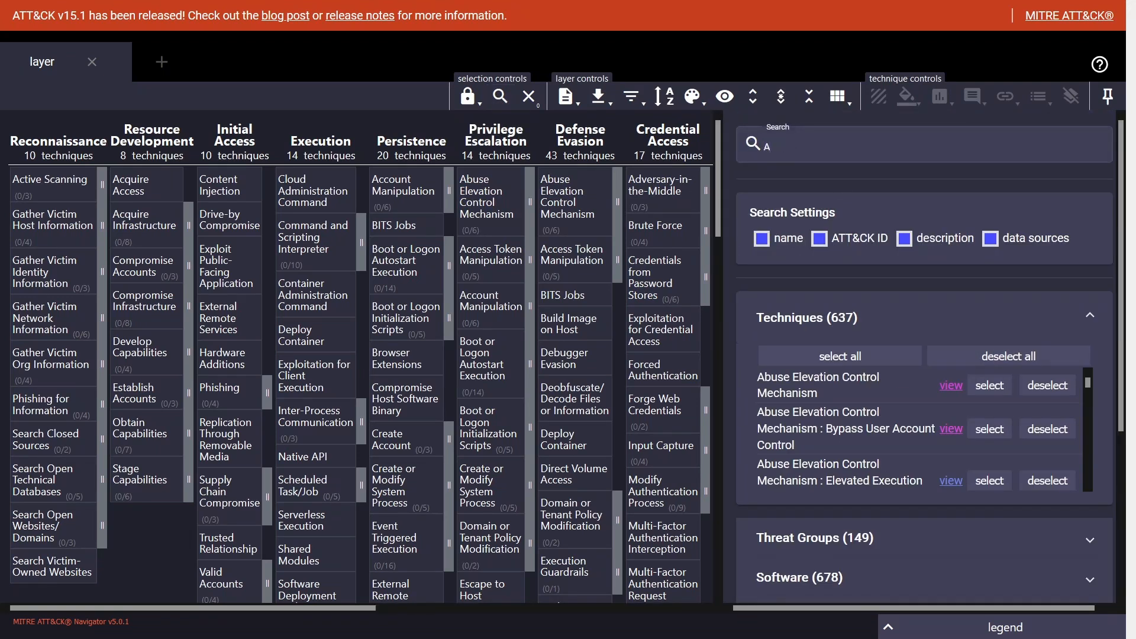
pyautogui.write('PT29')
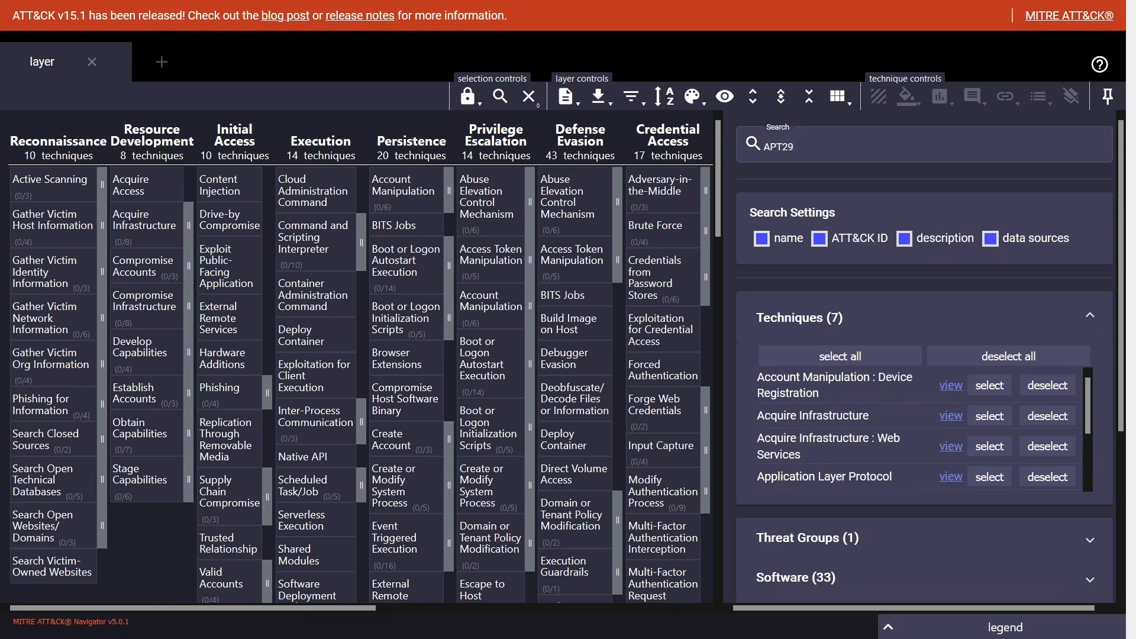
pyautogui.scroll(-6, 907, 414)
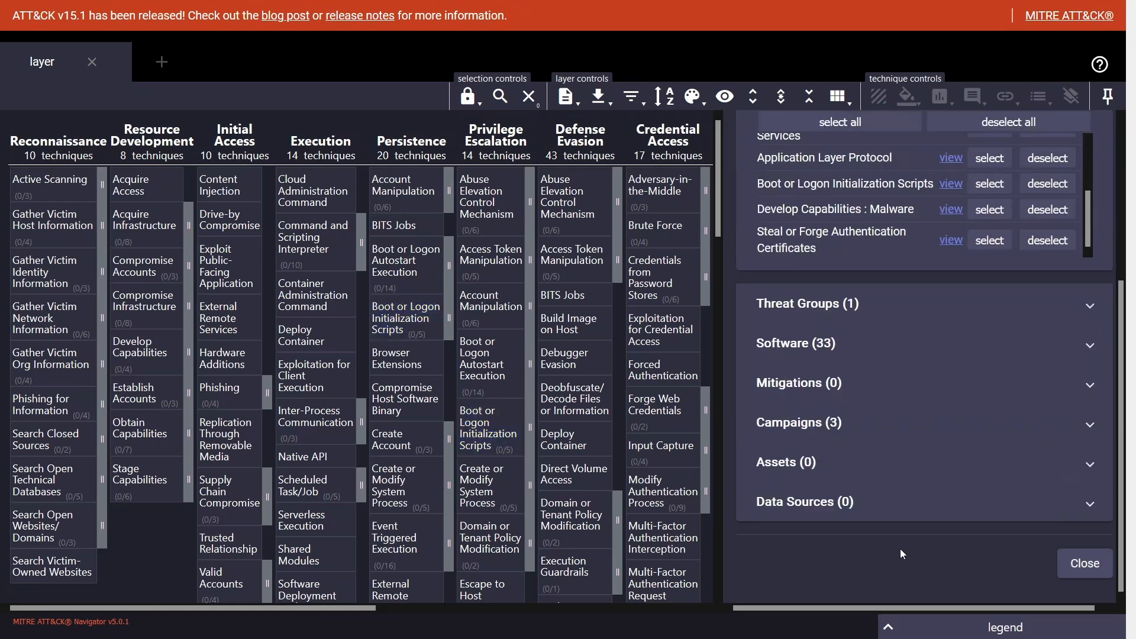
pyautogui.click(905, 304)
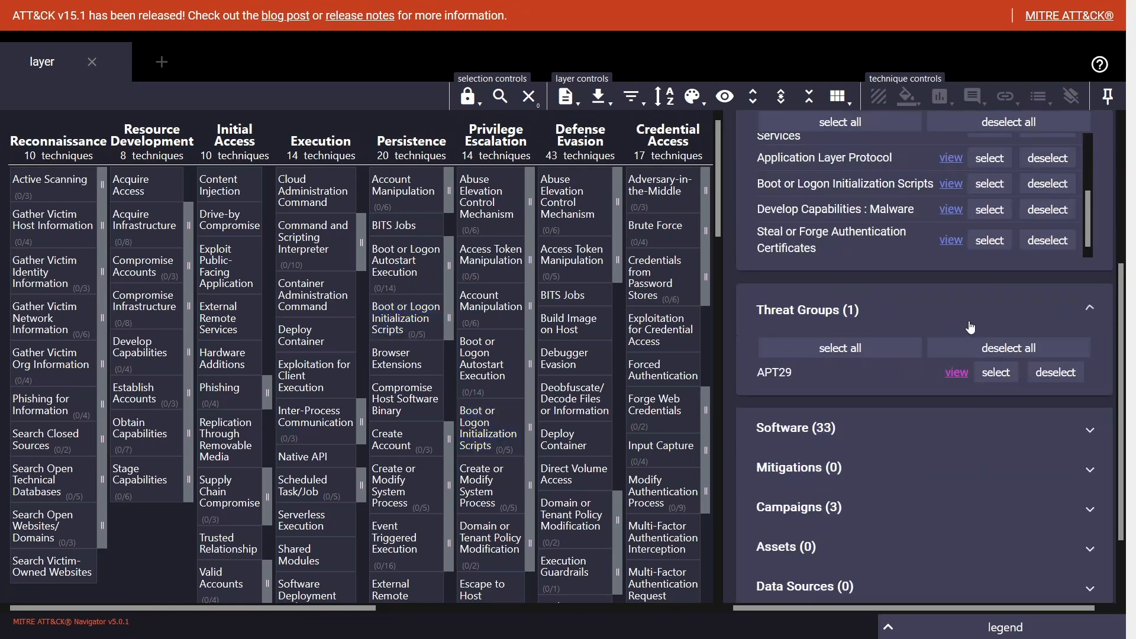
pyautogui.click(882, 349)
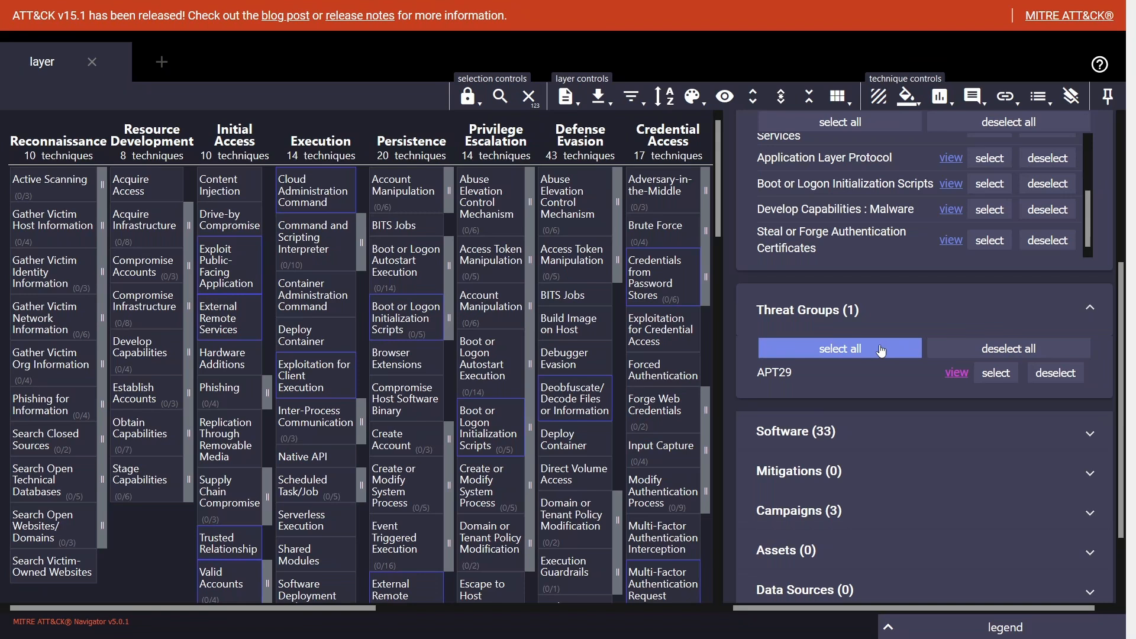
# Set the scoring gradient's high value to 5, keeping the red to green colors, and close the color settings
pyautogui.click(694, 97)
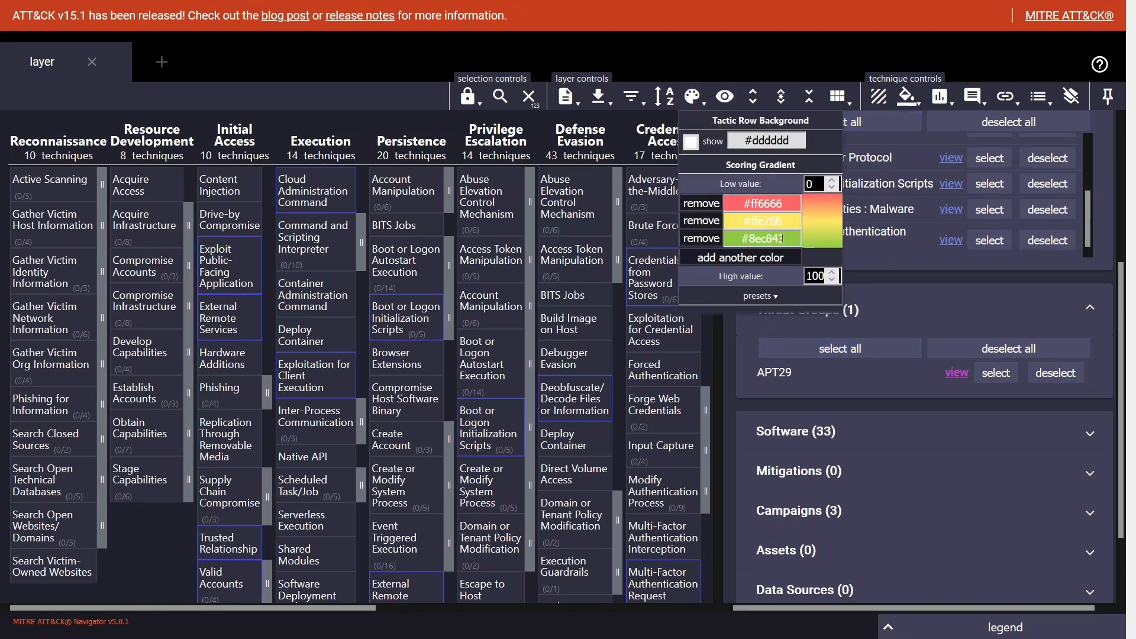
pyautogui.click(771, 299)
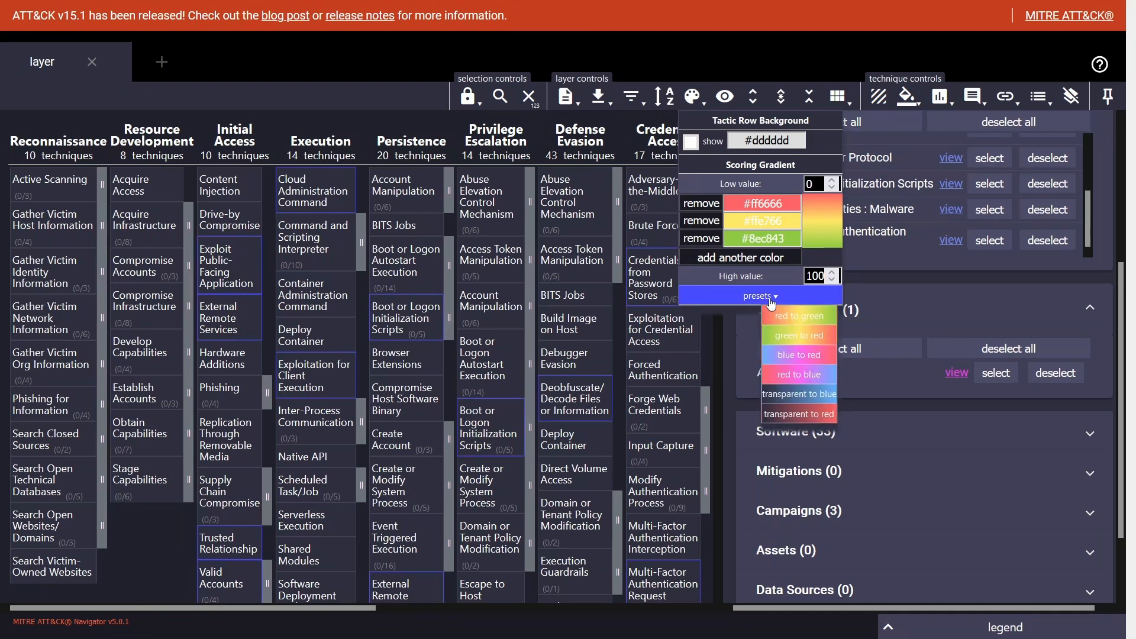
pyautogui.doubleClick(816, 275)
pyautogui.write('3')
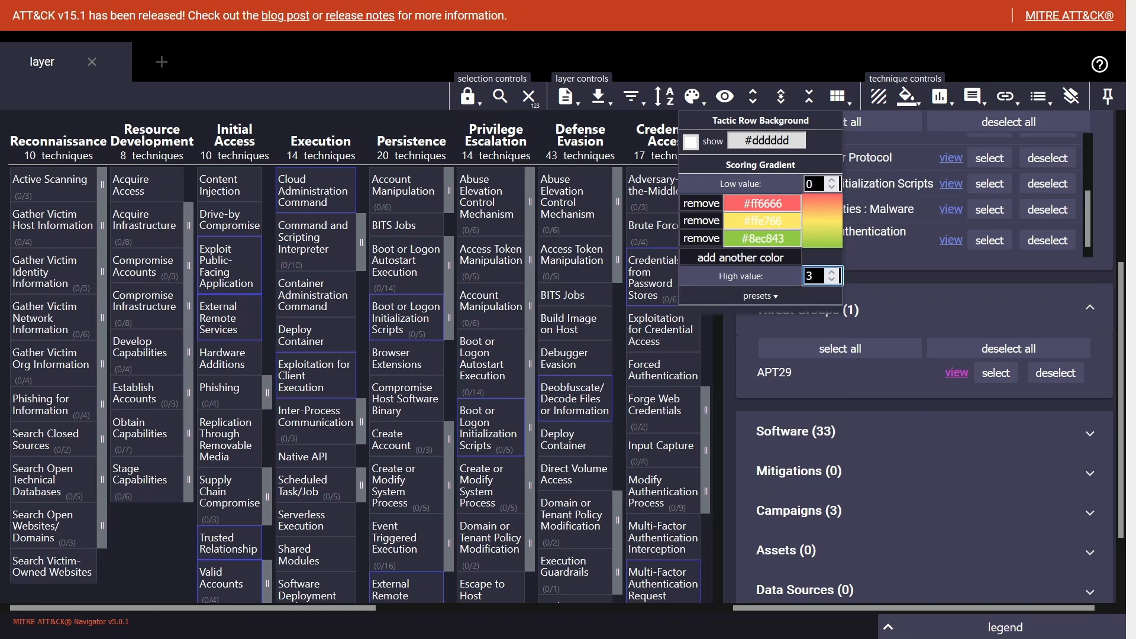
pyautogui.doubleClick(818, 275)
pyautogui.write('5')
pyautogui.click(693, 97)
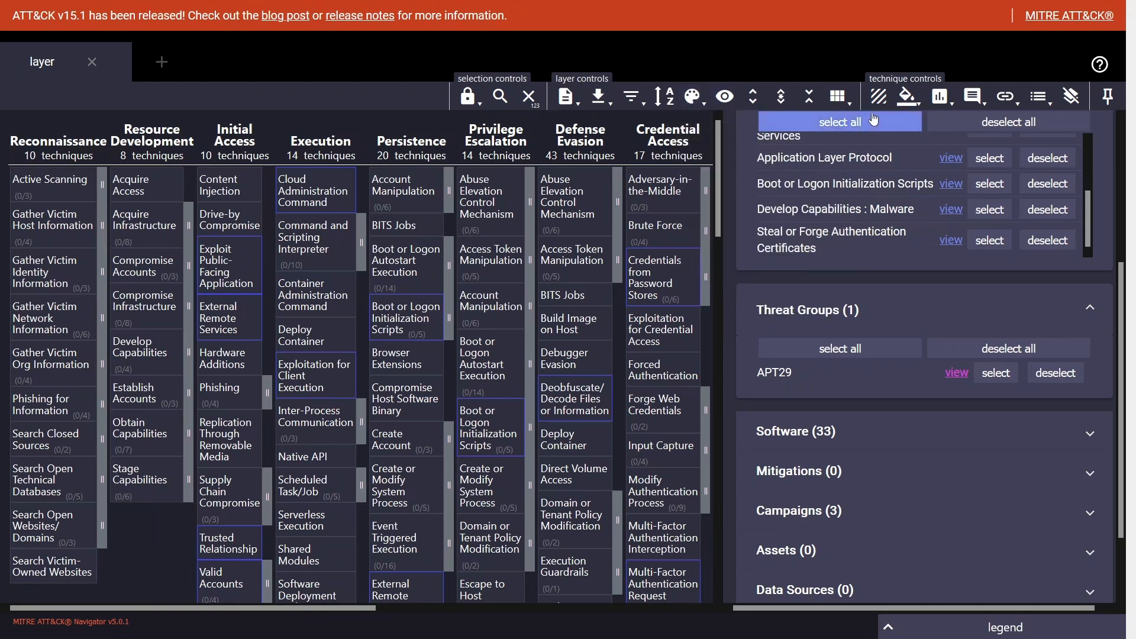
# Score the selected APT29 techniques 0, close the search and scoring controls, and clear the selection
pyautogui.click(942, 98)
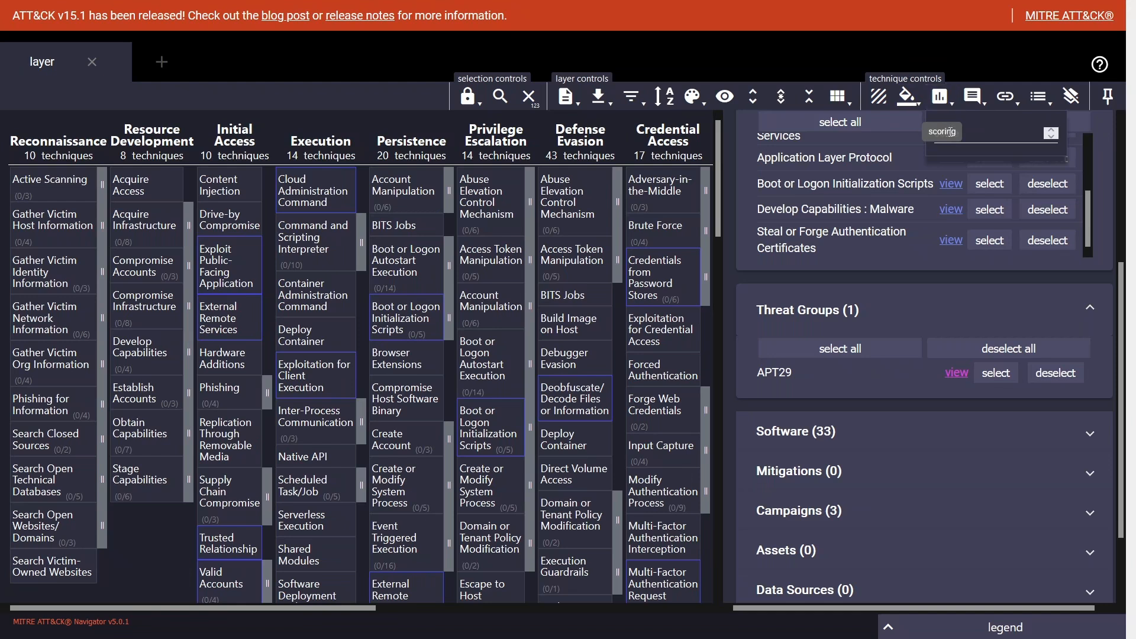
pyautogui.click(988, 134)
pyautogui.write('1')
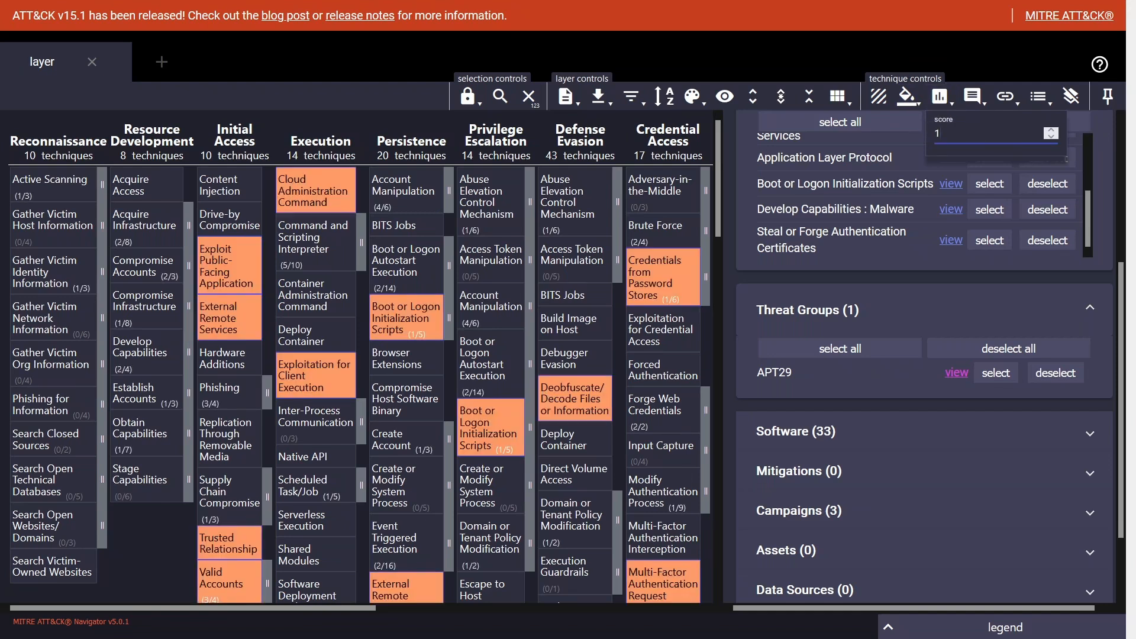
pyautogui.doubleClick(978, 133)
pyautogui.write('0')
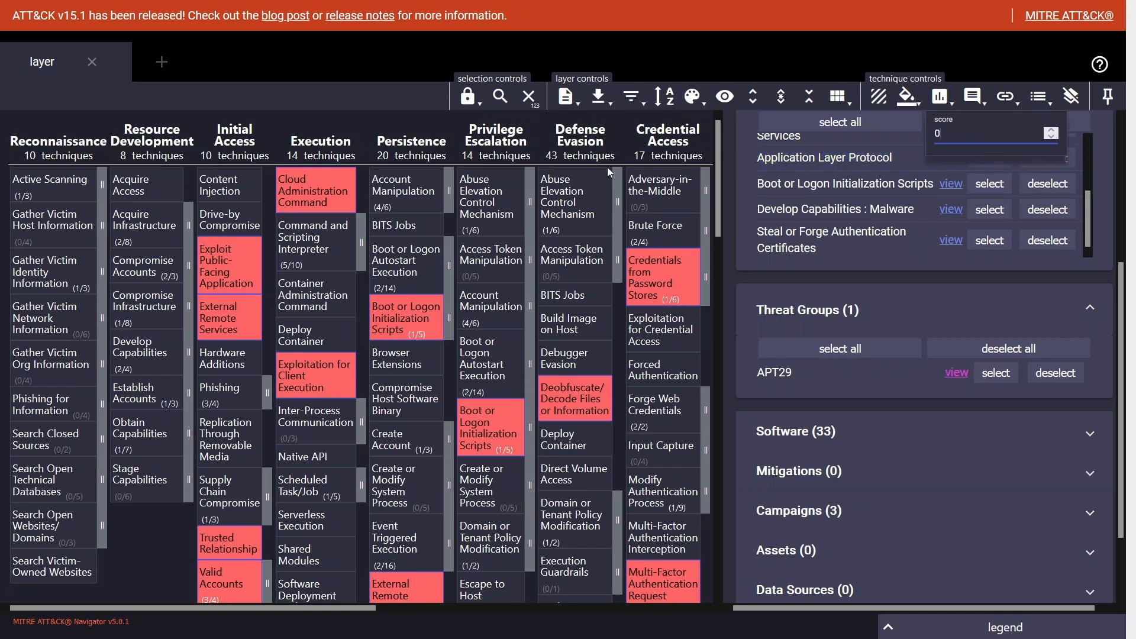
pyautogui.click(504, 106)
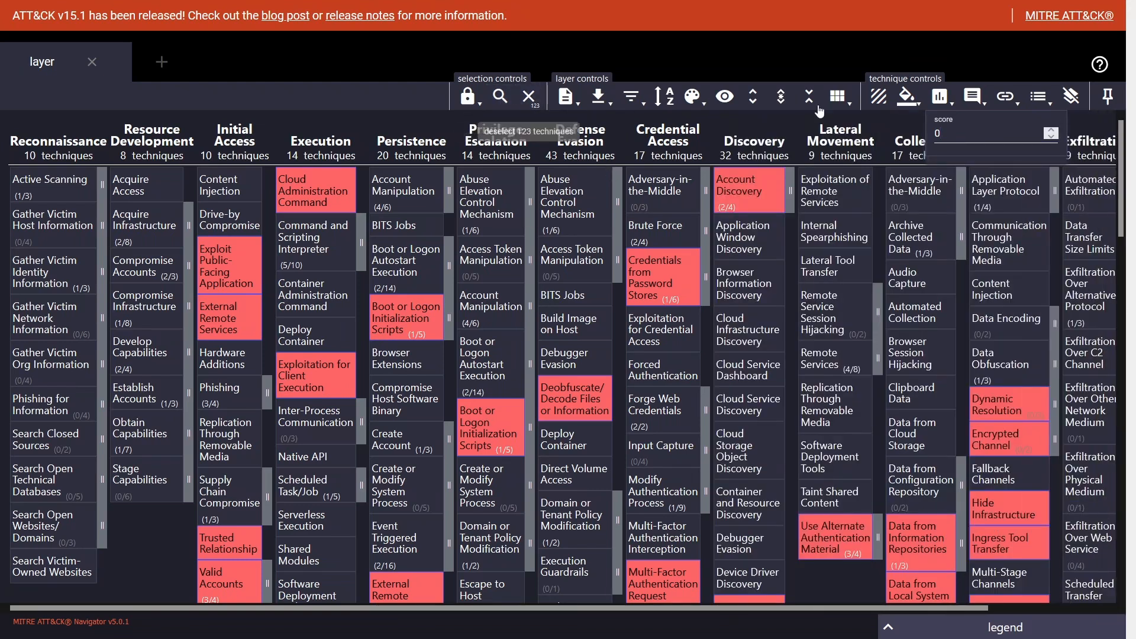
pyautogui.click(941, 97)
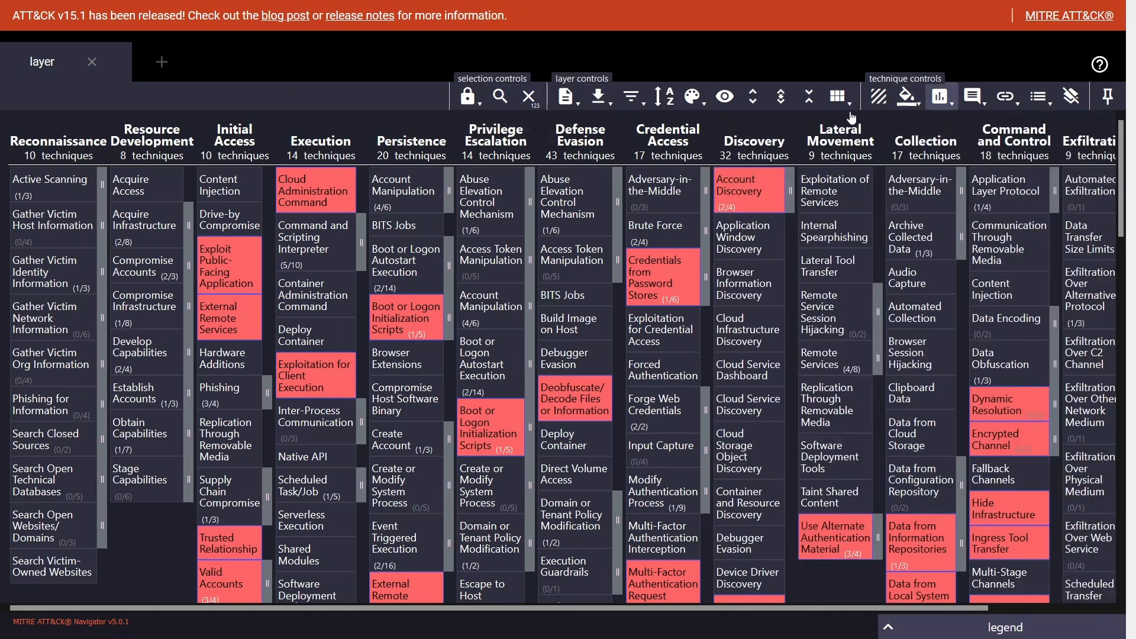
pyautogui.click(528, 95)
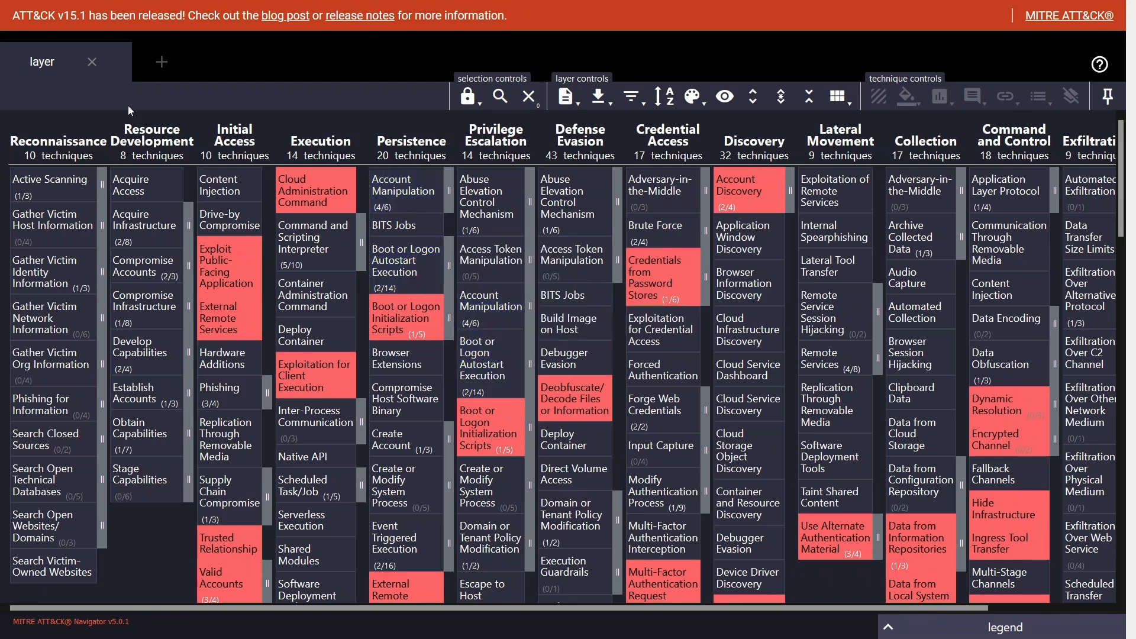
# Rename the layer to APT29 in its layer settings
pyautogui.click(565, 96)
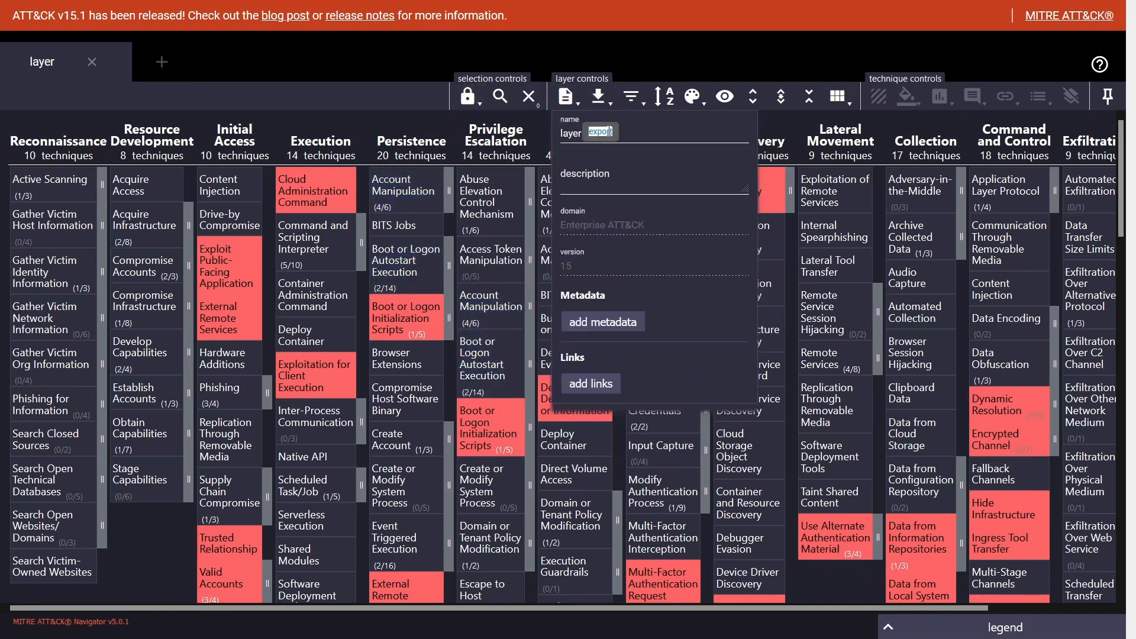
pyautogui.doubleClick(670, 133)
pyautogui.write('APT29')
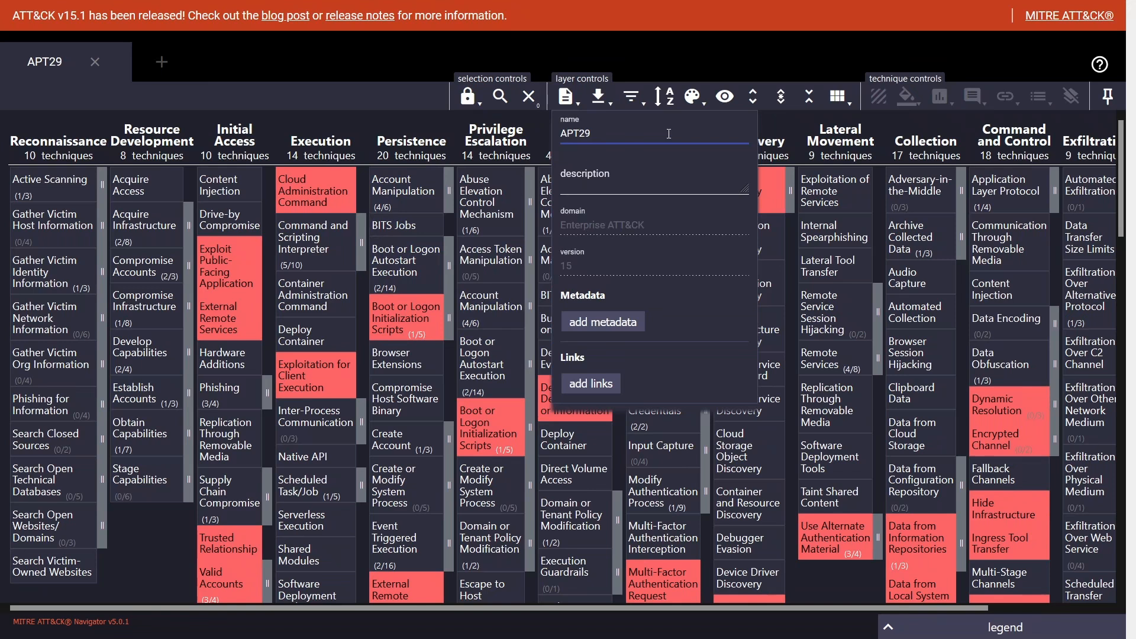
pyautogui.click(566, 96)
# Create another empty Enterprise ATT&CK layer, search it for APT28, and select the techniques of the APT28 threat group
pyautogui.click(161, 62)
pyautogui.click(475, 322)
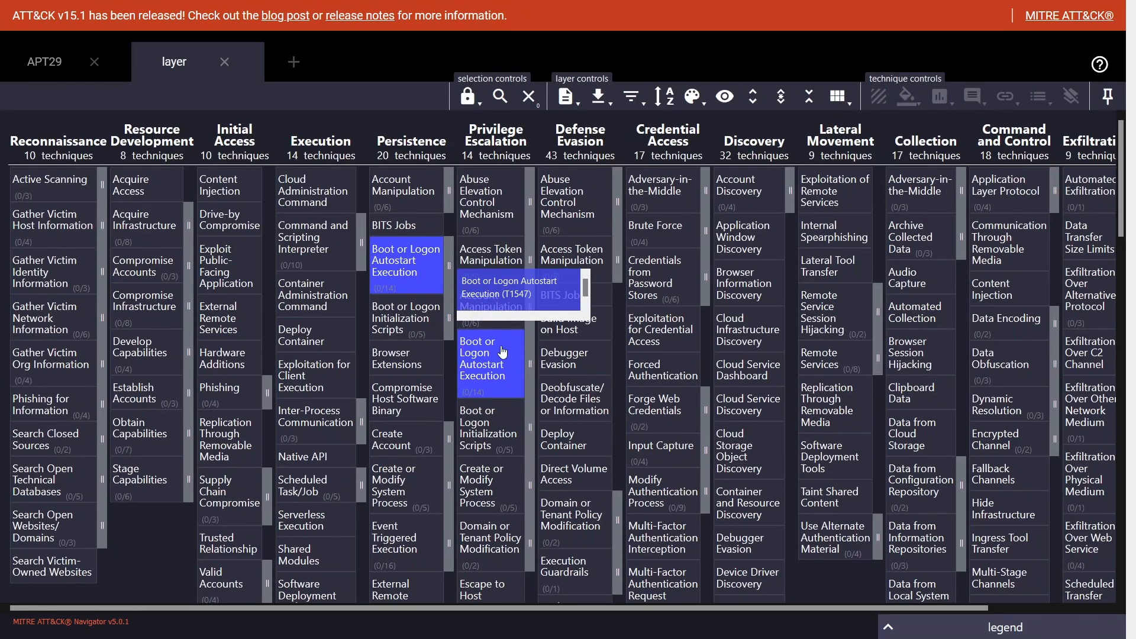
pyautogui.click(500, 97)
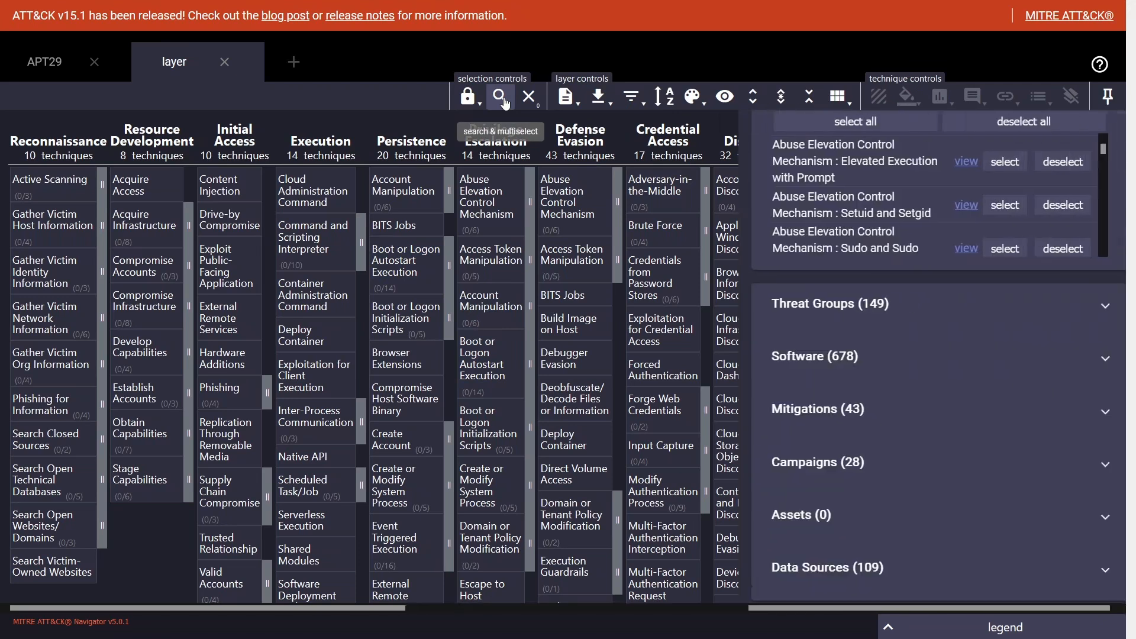
pyautogui.click(821, 155)
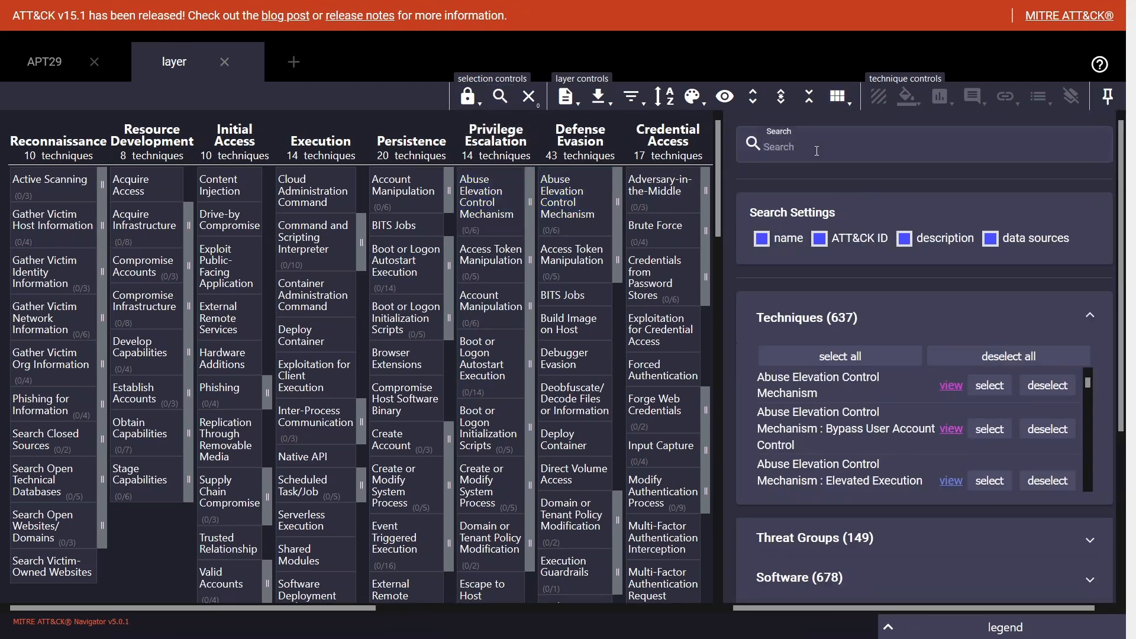
pyautogui.write('APT')
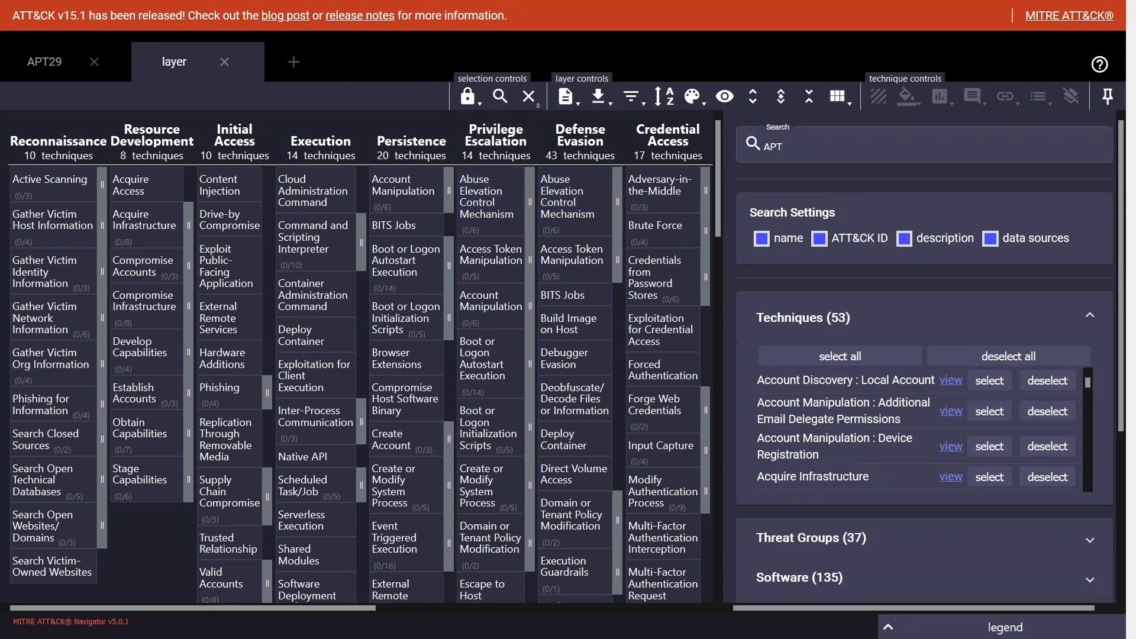
pyautogui.write('28')
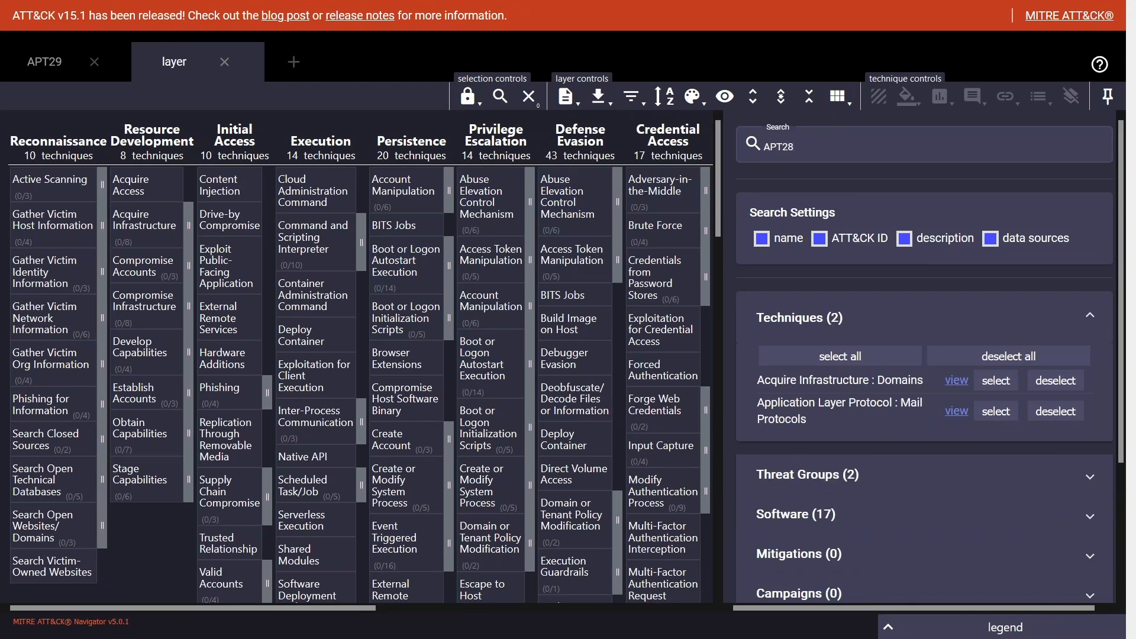
pyautogui.click(904, 480)
pyautogui.scroll(-4, 935, 467)
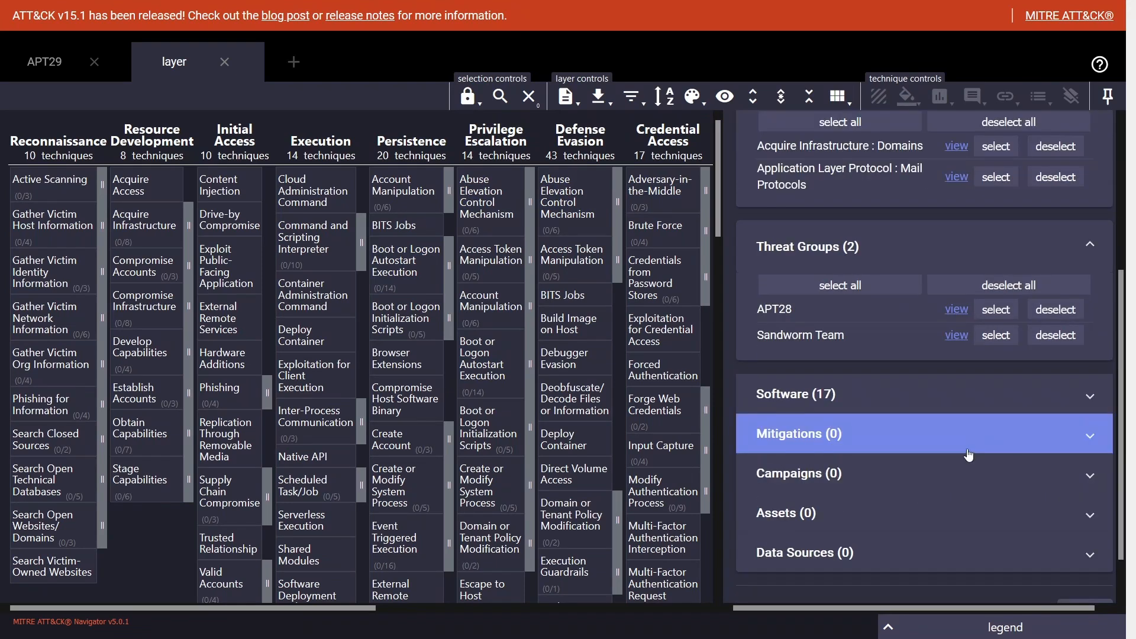
pyautogui.click(997, 313)
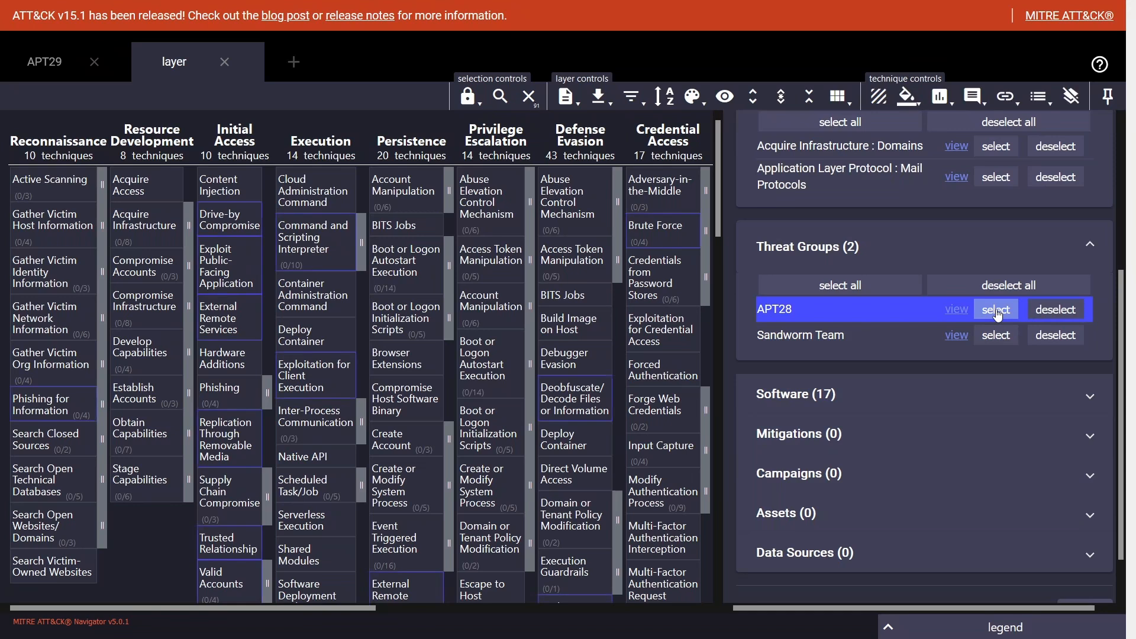
# Set the new layer's scoring gradient high value to 5, matching the gradient of the APT29 layer
pyautogui.click(707, 107)
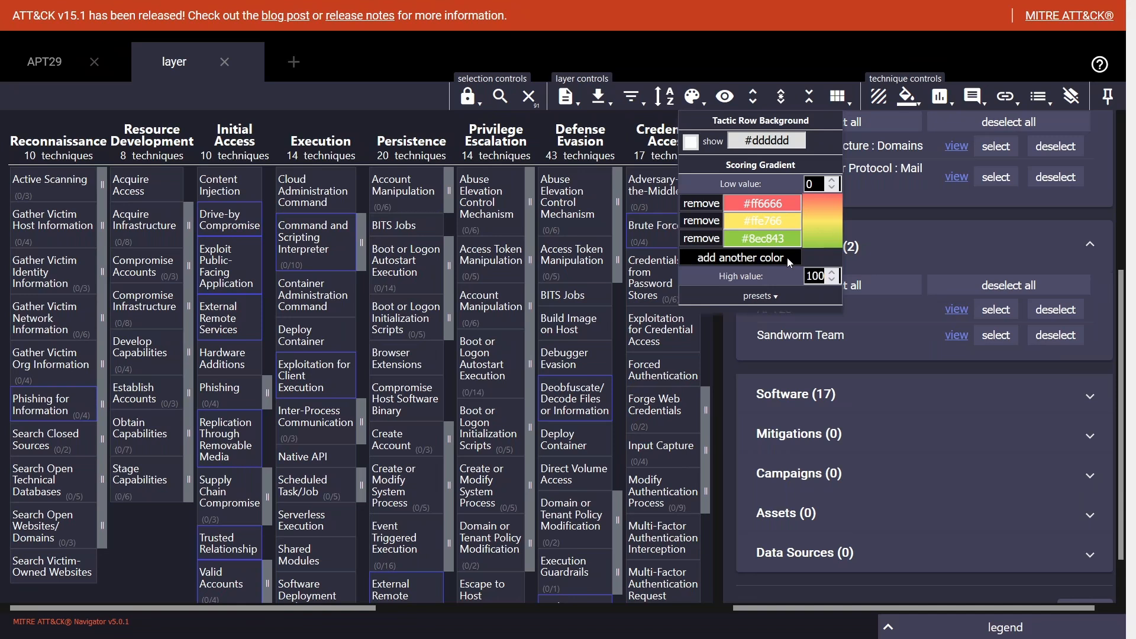
pyautogui.click(53, 62)
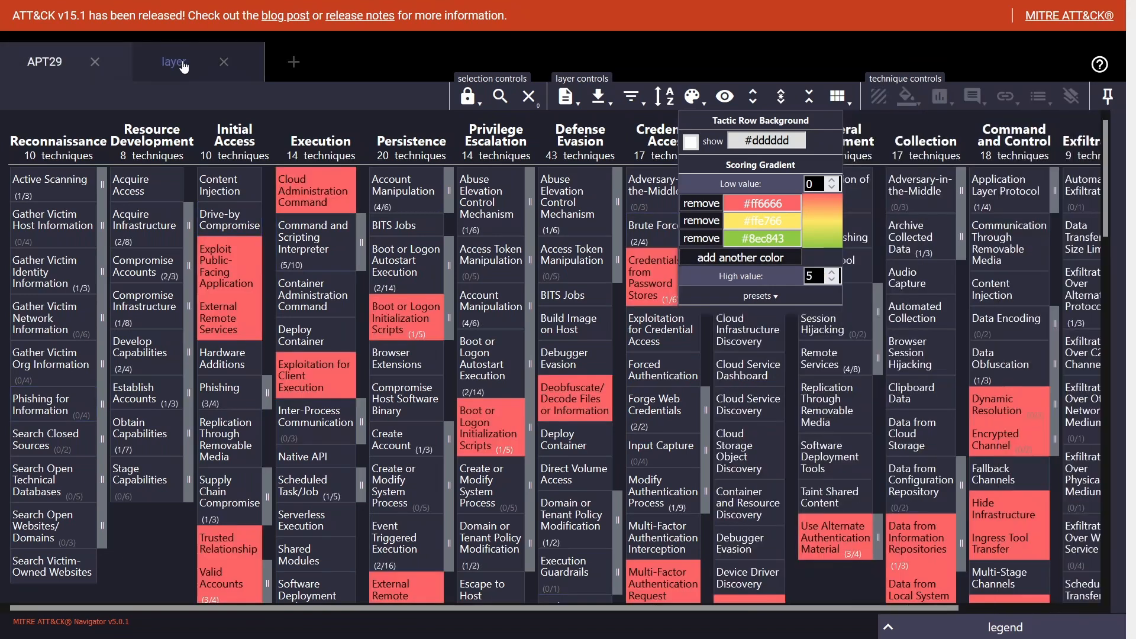
pyautogui.click(191, 64)
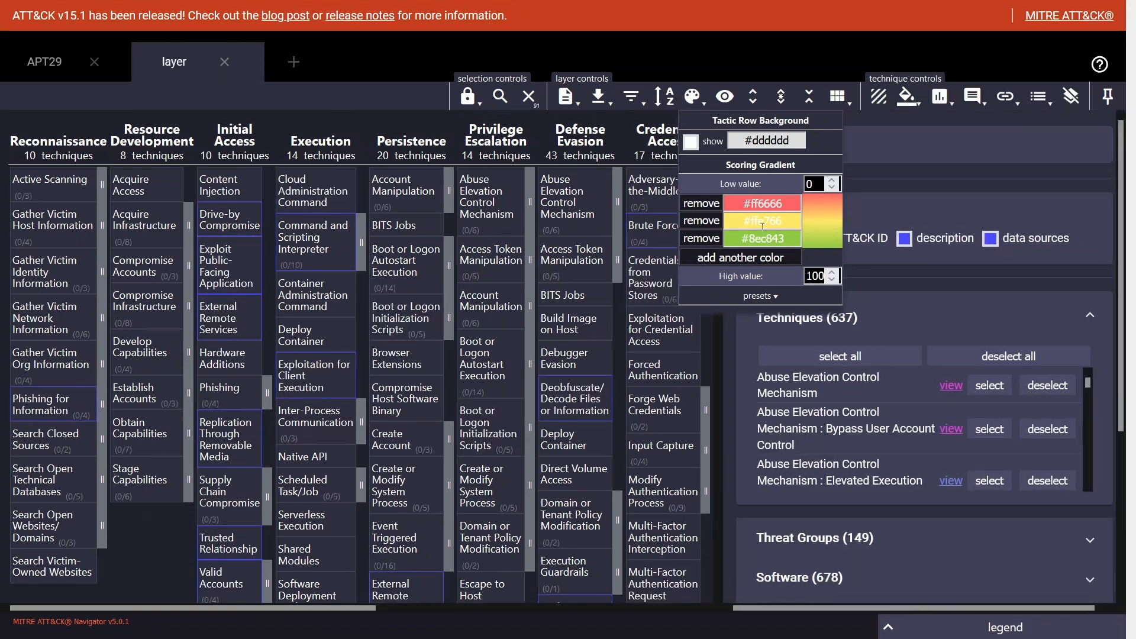
pyautogui.doubleClick(814, 276)
pyautogui.write('5')
# Score the selected APT28 techniques 1, trying a score of 0 for comparison
pyautogui.click(942, 98)
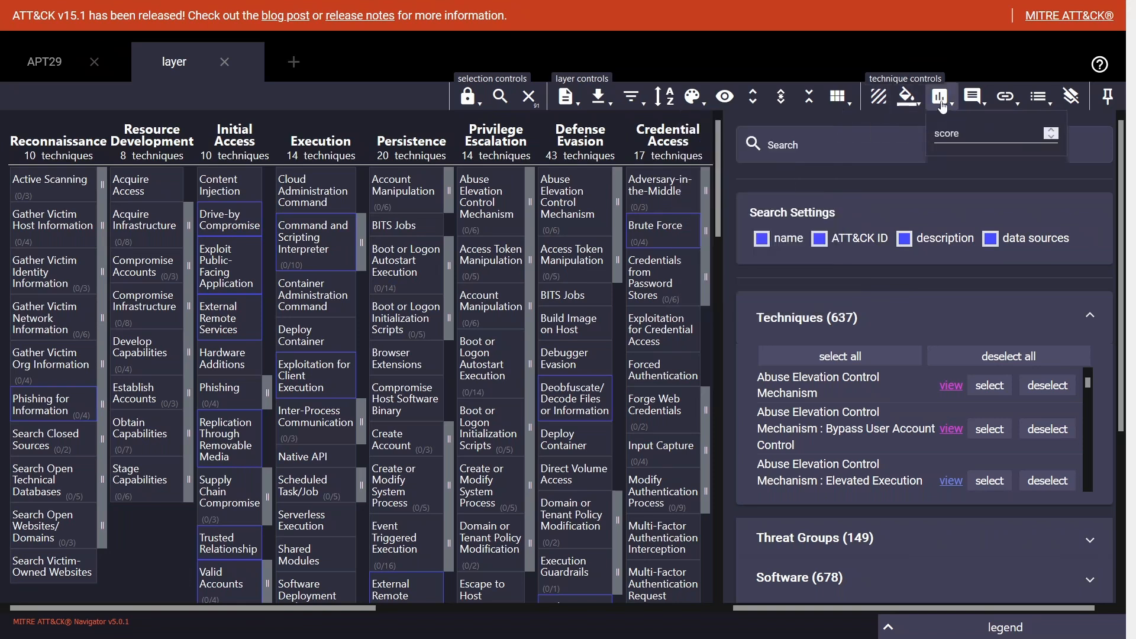
pyautogui.write('1')
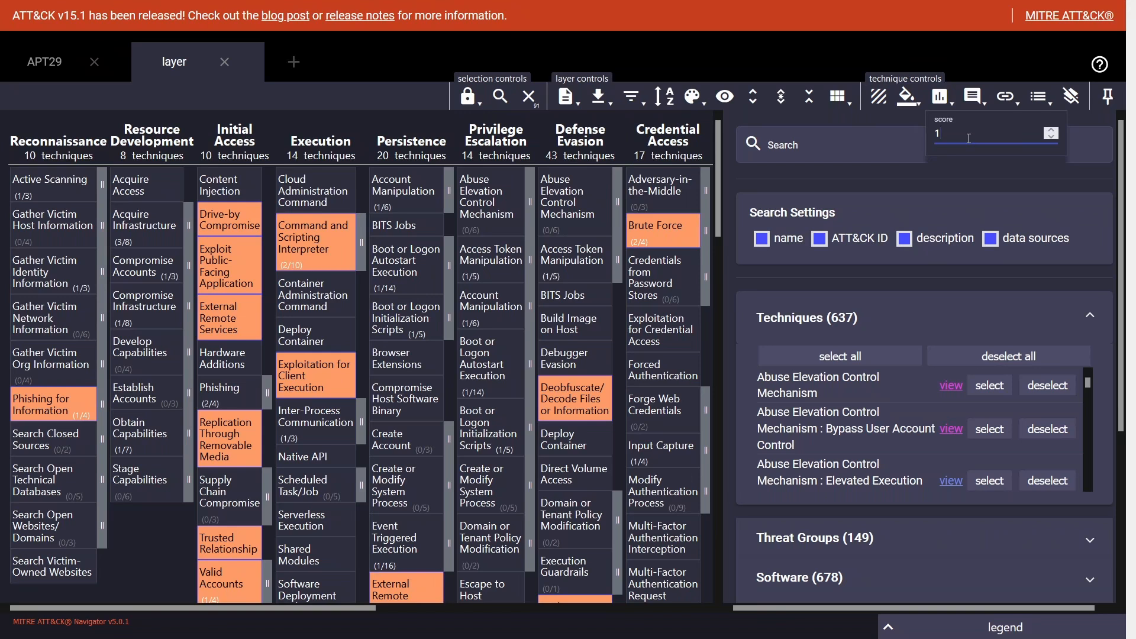
pyautogui.press('BackSpace')
pyautogui.write('0')
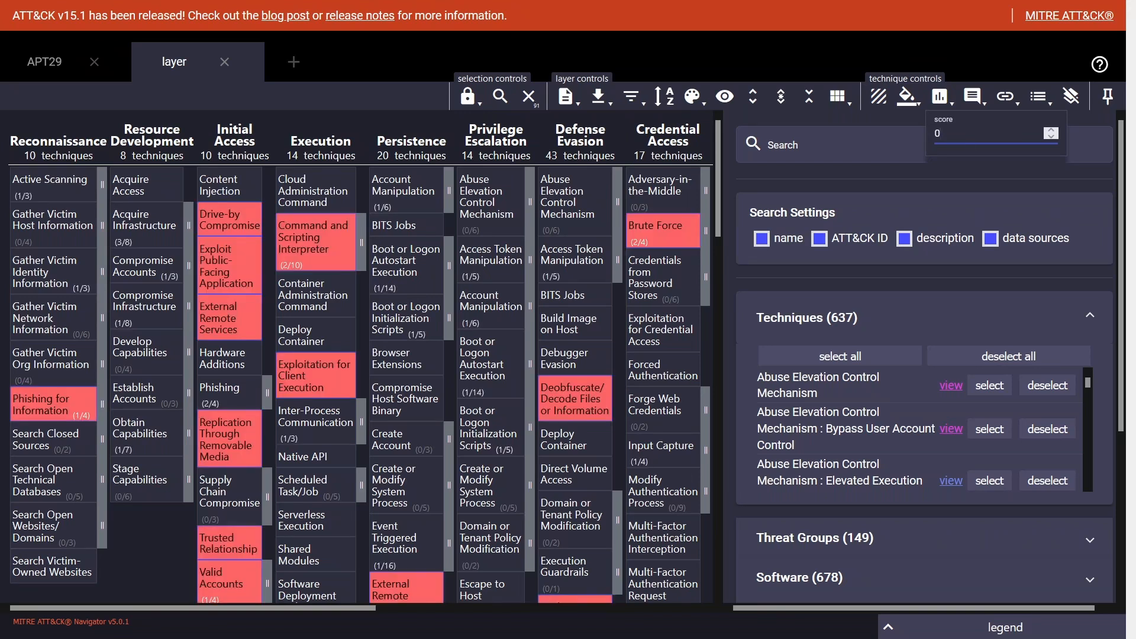
pyautogui.press('BackSpace')
pyautogui.write('1')
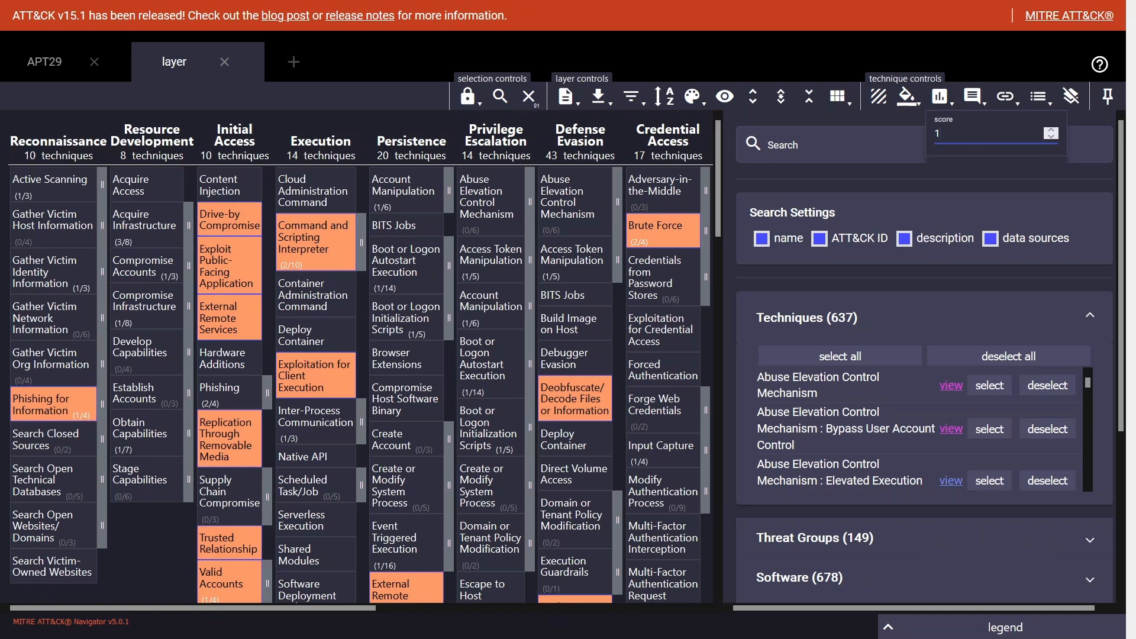
# Try a scoring gradient high value of 3 and reopen the score of the selected APT28 techniques
pyautogui.click(692, 97)
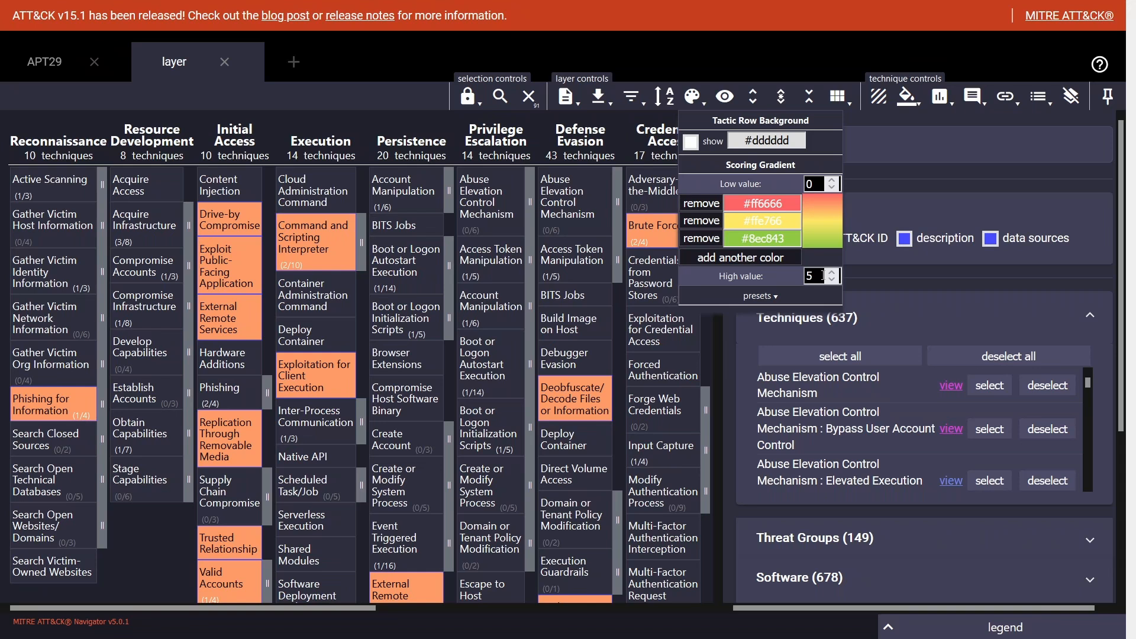
pyautogui.doubleClick(822, 275)
pyautogui.write('3')
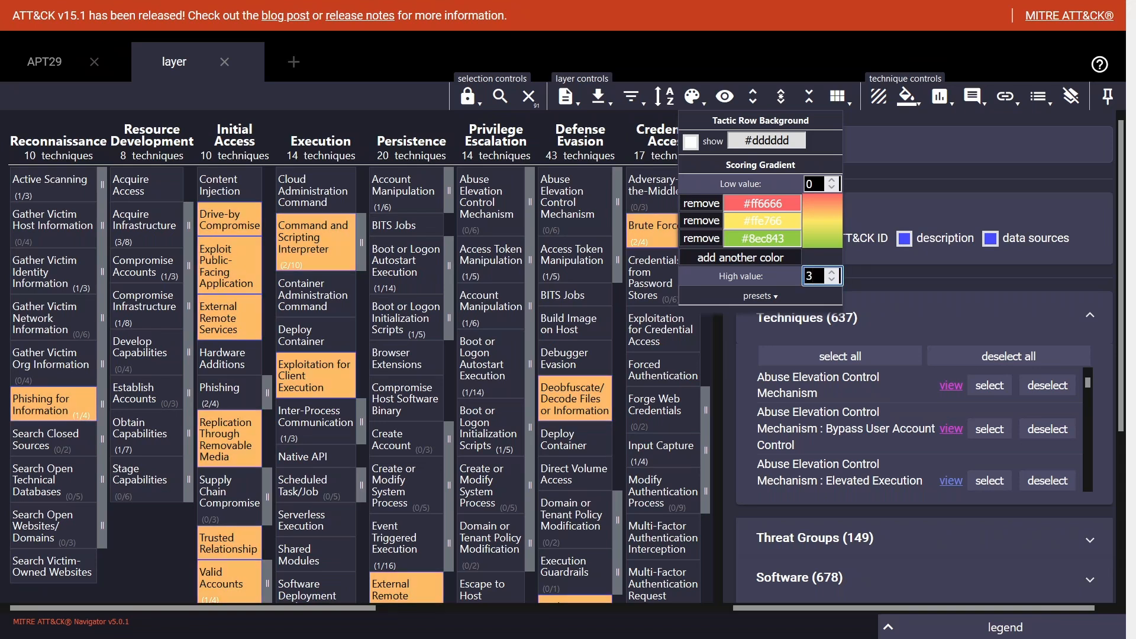
pyautogui.click(941, 96)
pyautogui.doubleClick(957, 132)
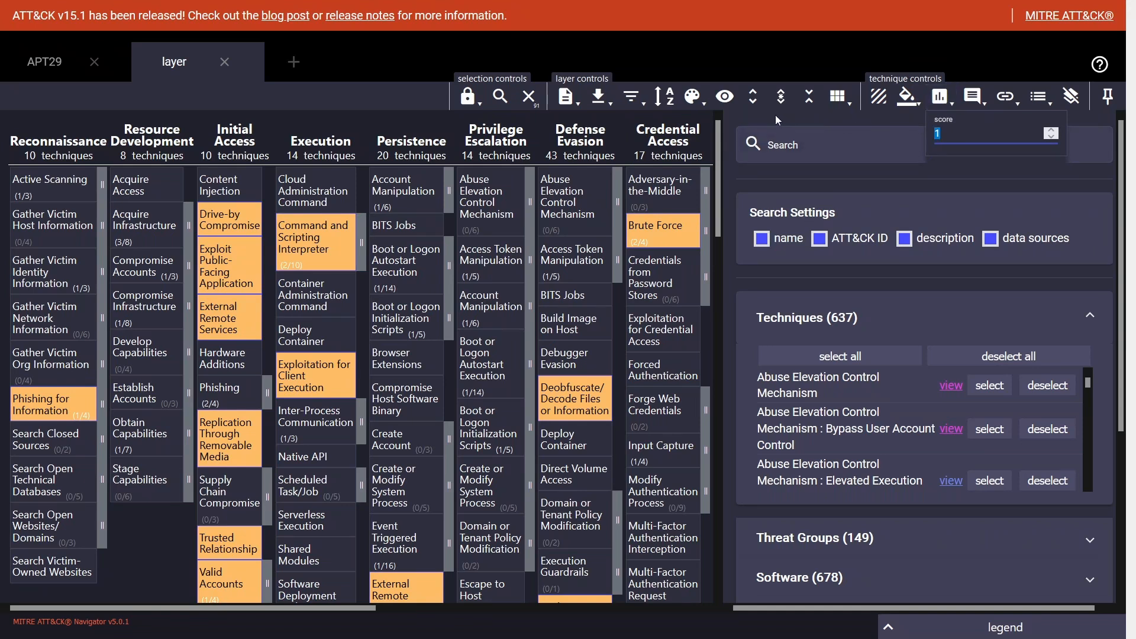
# Set the scoring gradient's low value to 1 and high value to 5 for the APT28 techniques' layer
pyautogui.click(706, 105)
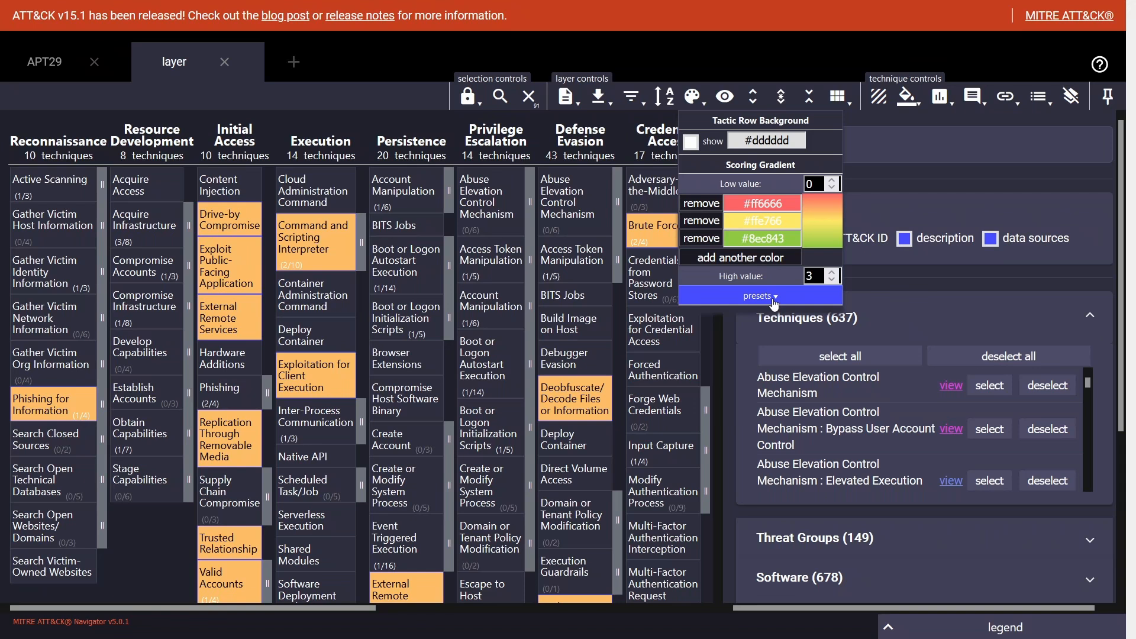
pyautogui.click(818, 185)
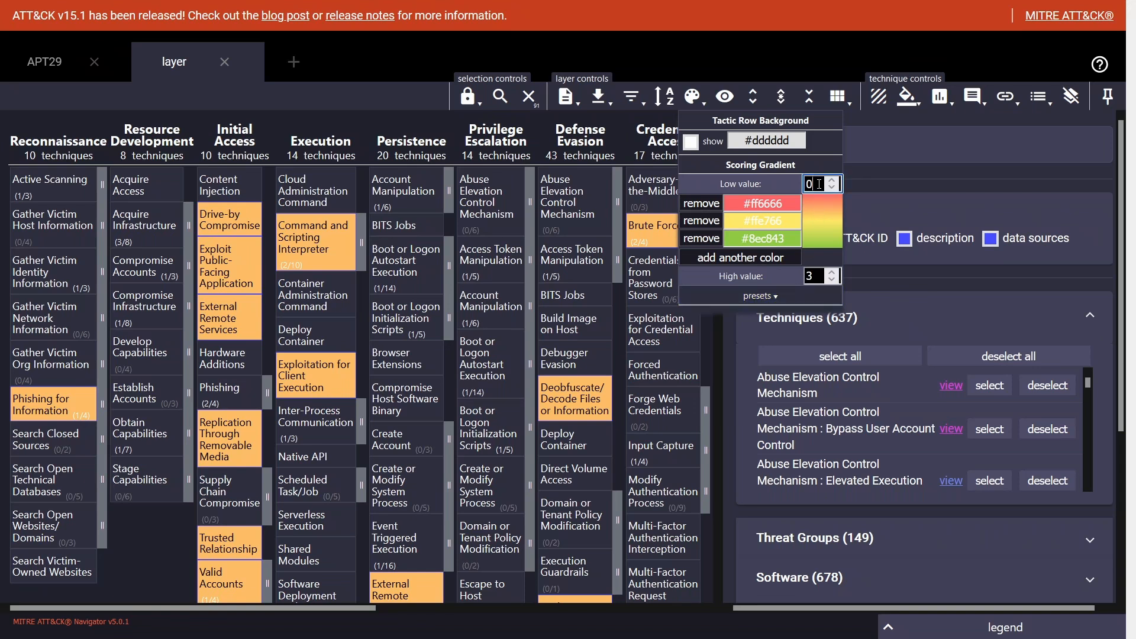
pyautogui.write('1')
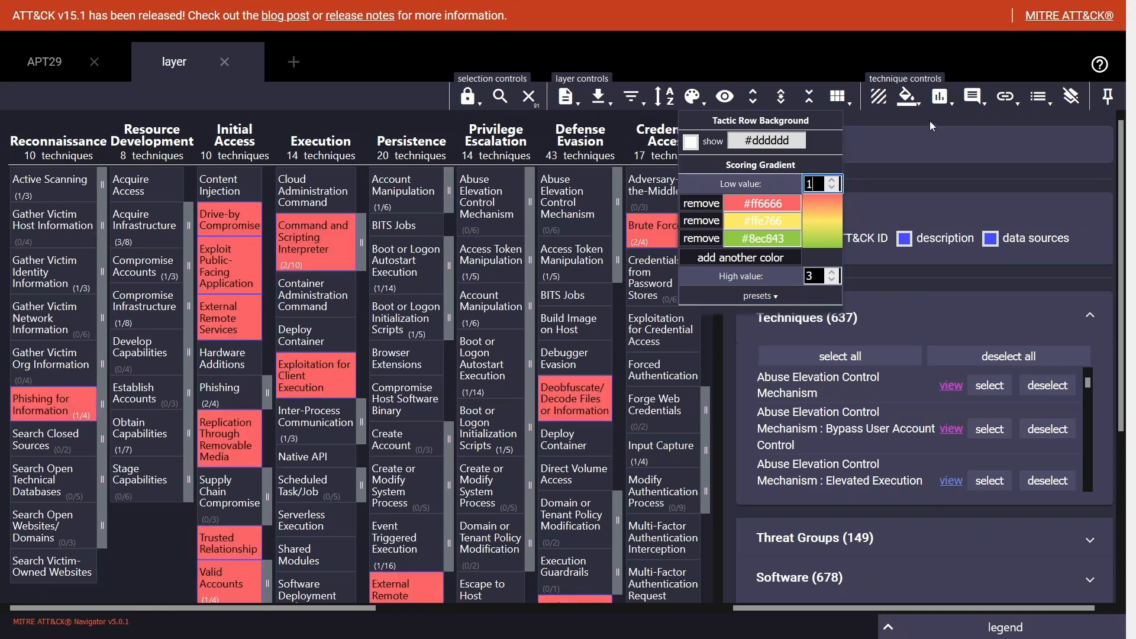
pyautogui.doubleClick(815, 273)
pyautogui.write('5')
pyautogui.click(940, 96)
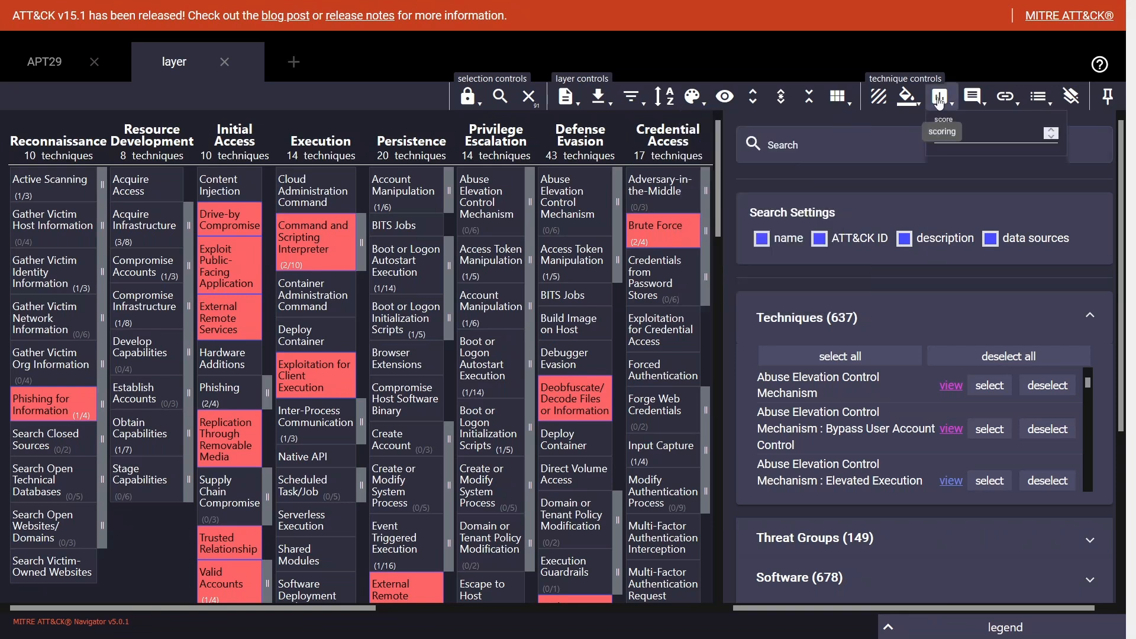
pyautogui.click(984, 140)
# Switch to the APT29 layer, search it for APT29, and select the techniques of the APT29 threat group
pyautogui.click(47, 61)
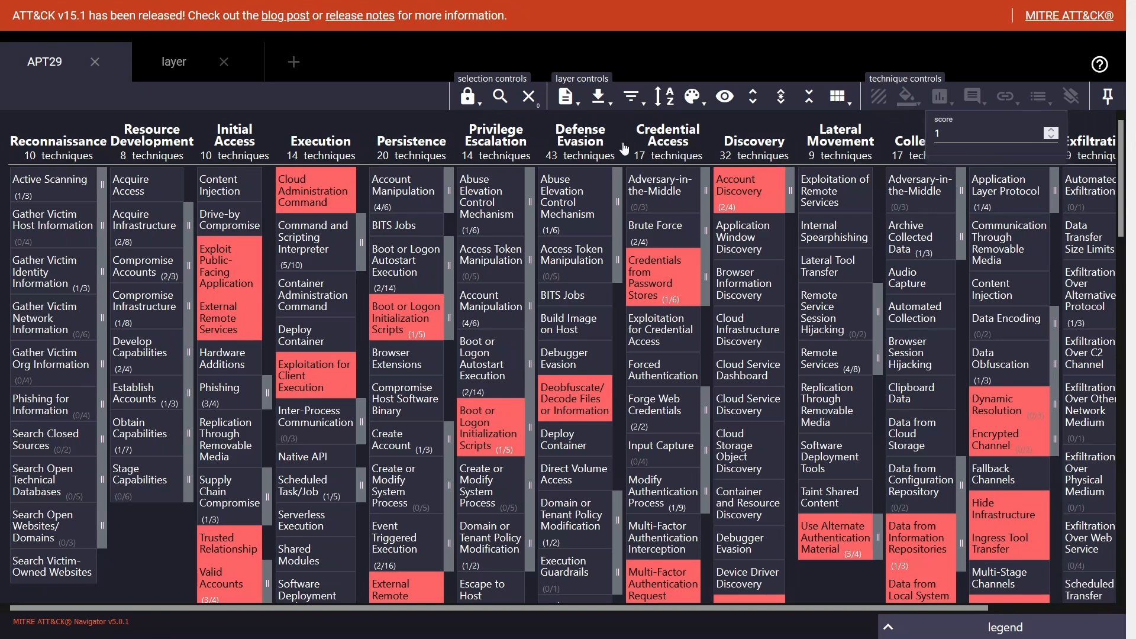
pyautogui.click(500, 96)
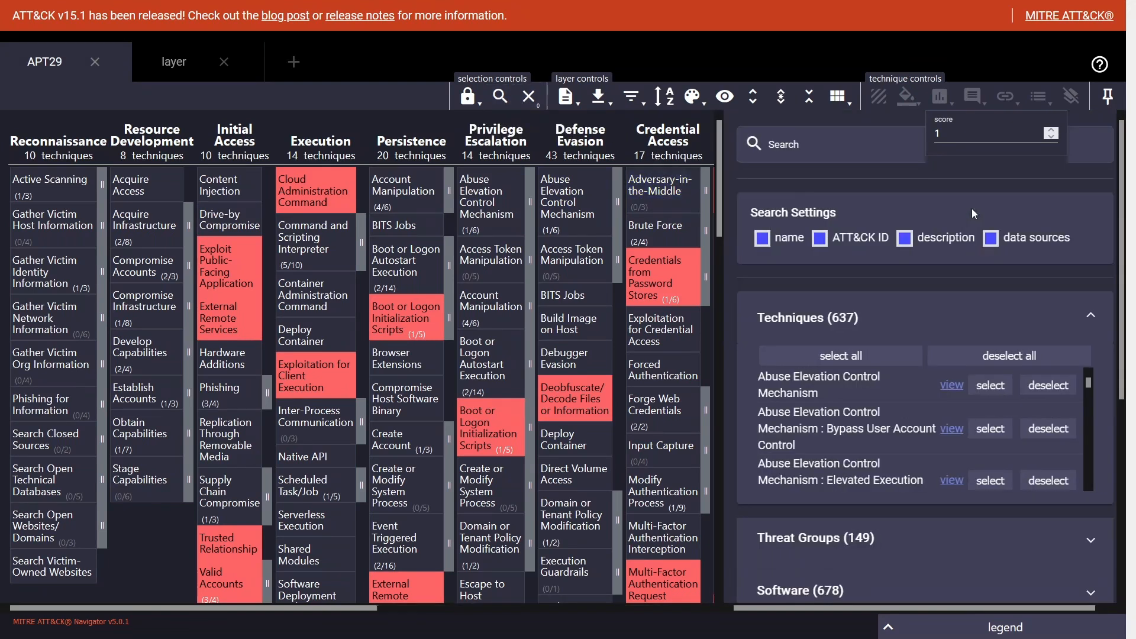
pyautogui.write('APT29')
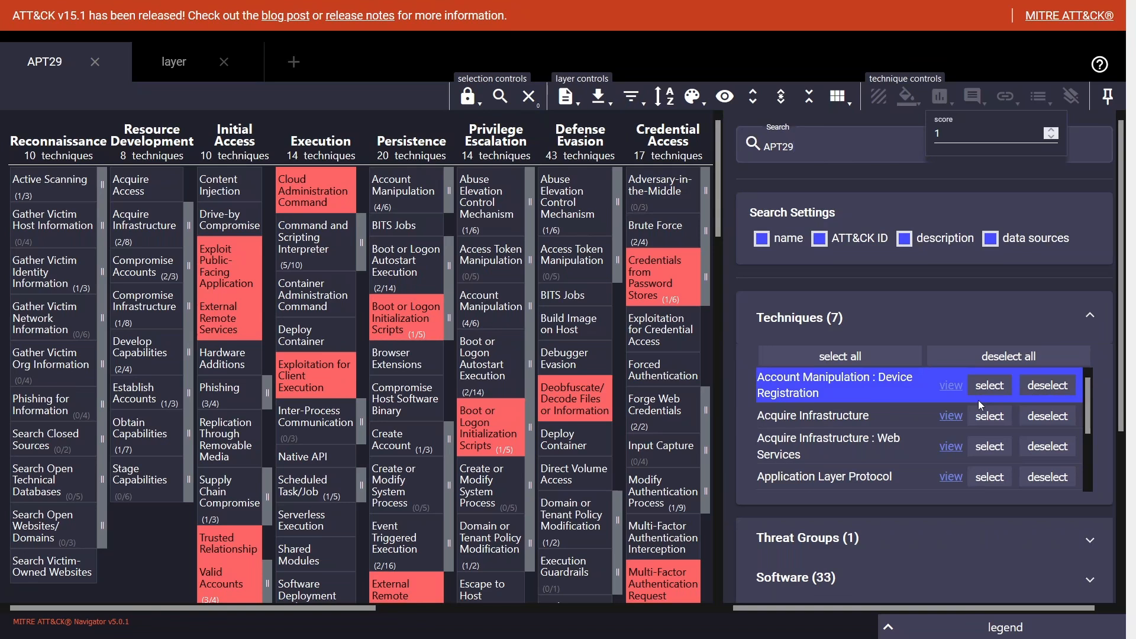
pyautogui.scroll(-3, 978, 400)
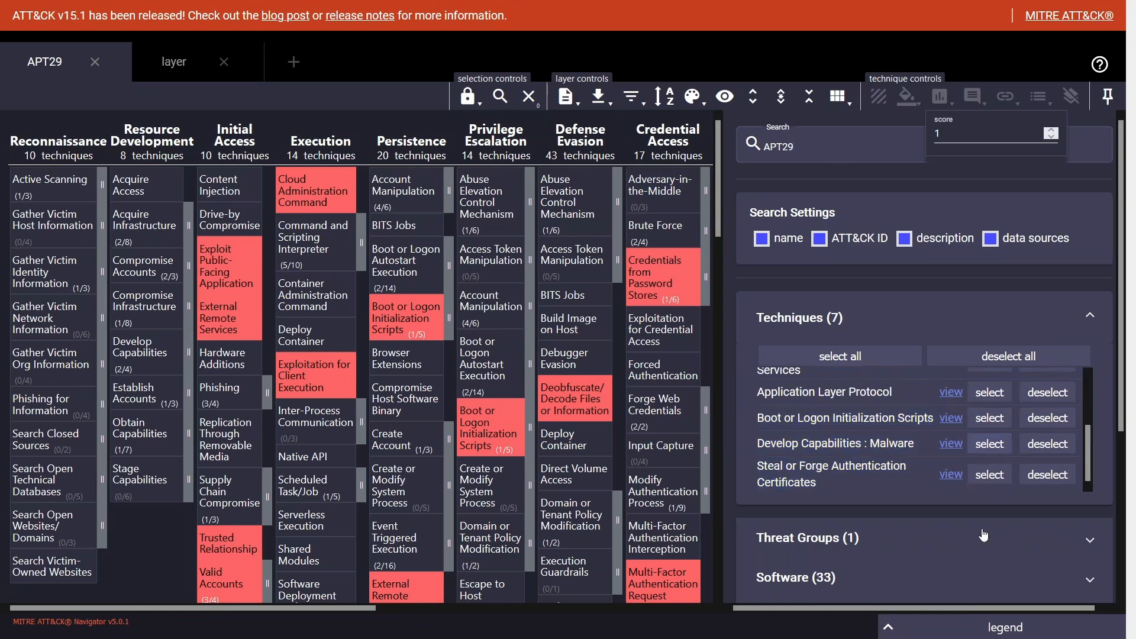
pyautogui.click(984, 537)
pyautogui.scroll(-5, 971, 455)
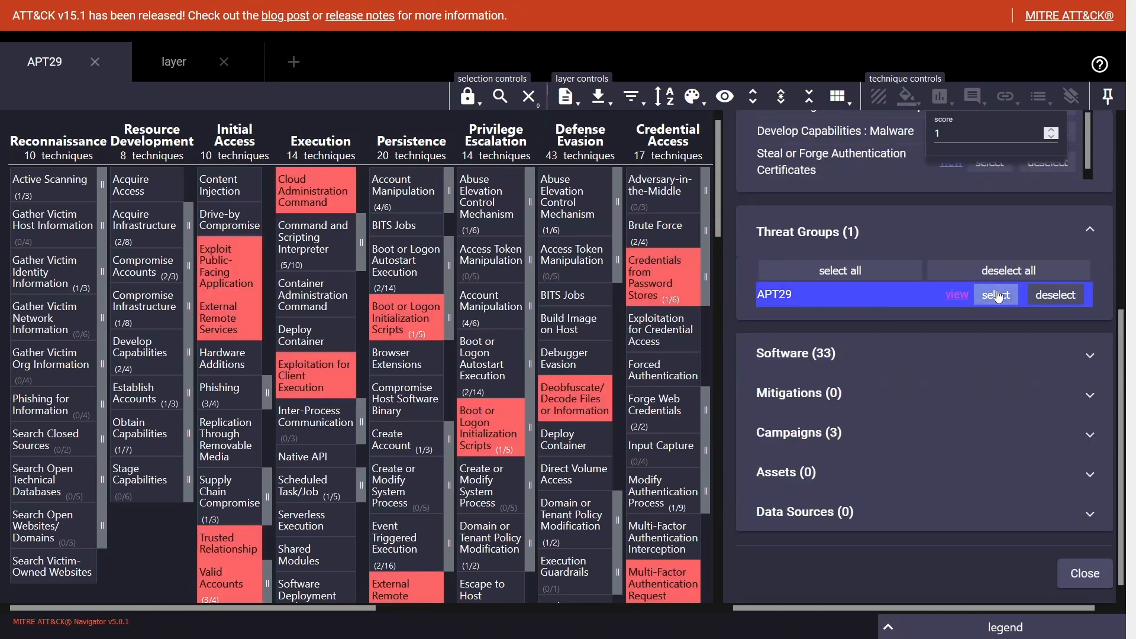
pyautogui.click(995, 294)
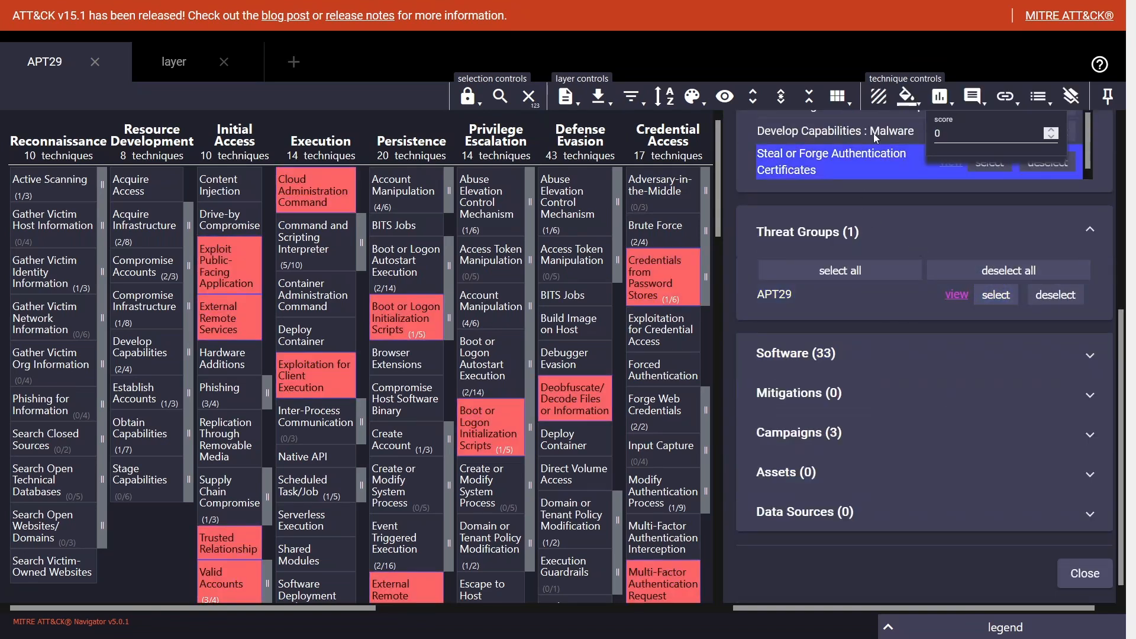
# Set the APT29 layer's scoring gradient low value to 1
pyautogui.click(693, 97)
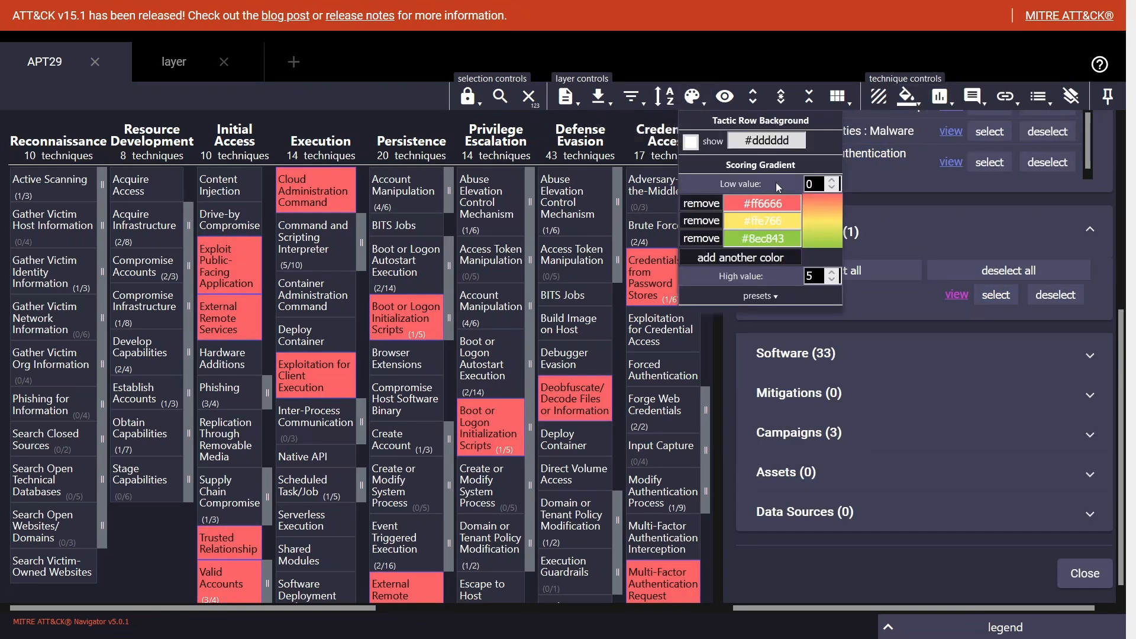
pyautogui.doubleClick(817, 185)
pyautogui.write('1')
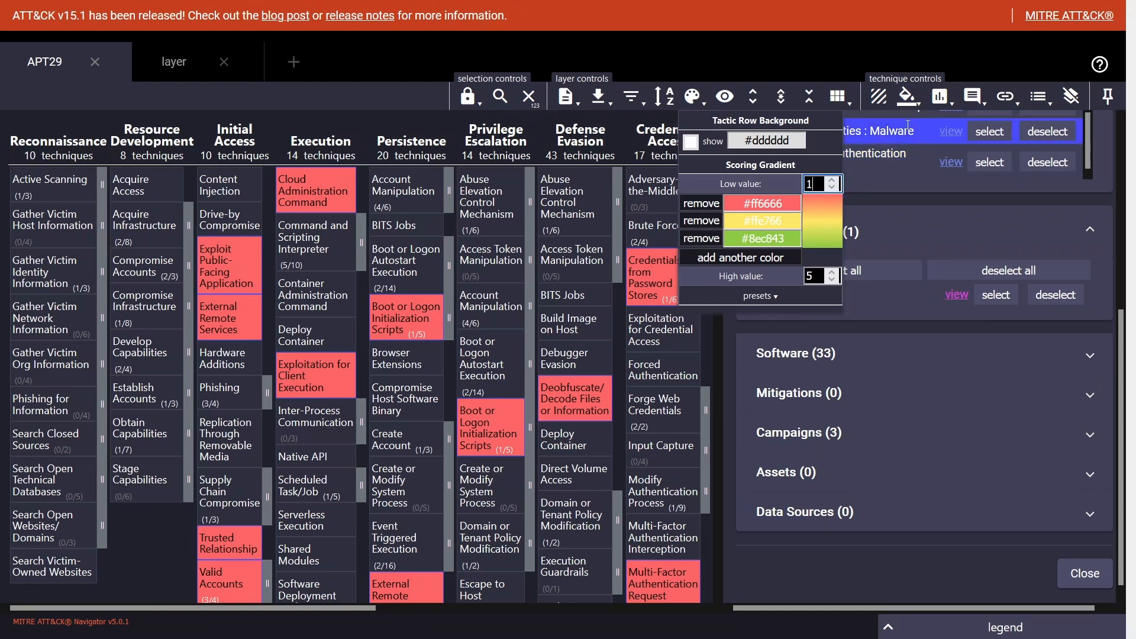
# Score the selected APT29 techniques 1, close the scoring and search controls, and clear the selection
pyautogui.click(941, 97)
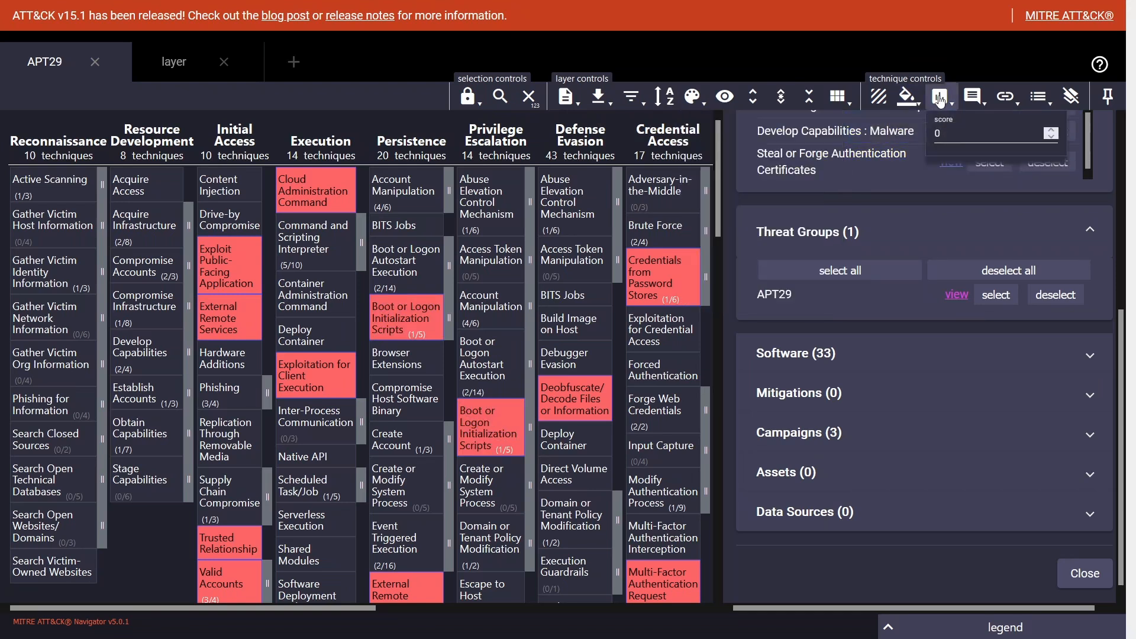
pyautogui.doubleClick(956, 135)
pyautogui.write('1')
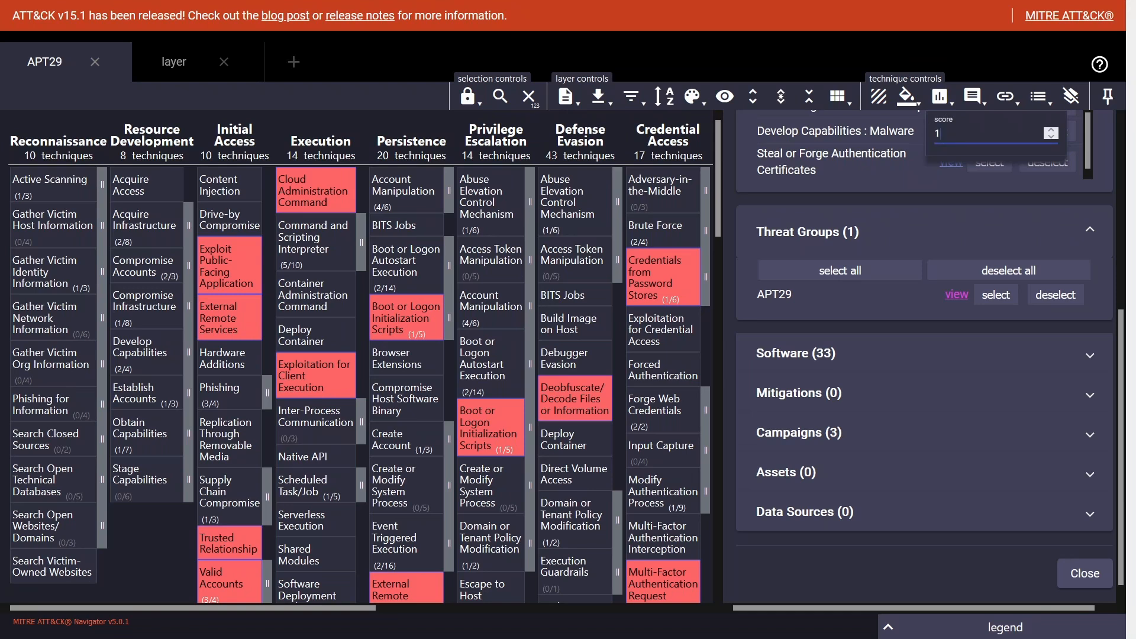
pyautogui.click(939, 97)
pyautogui.scroll(3, 935, 148)
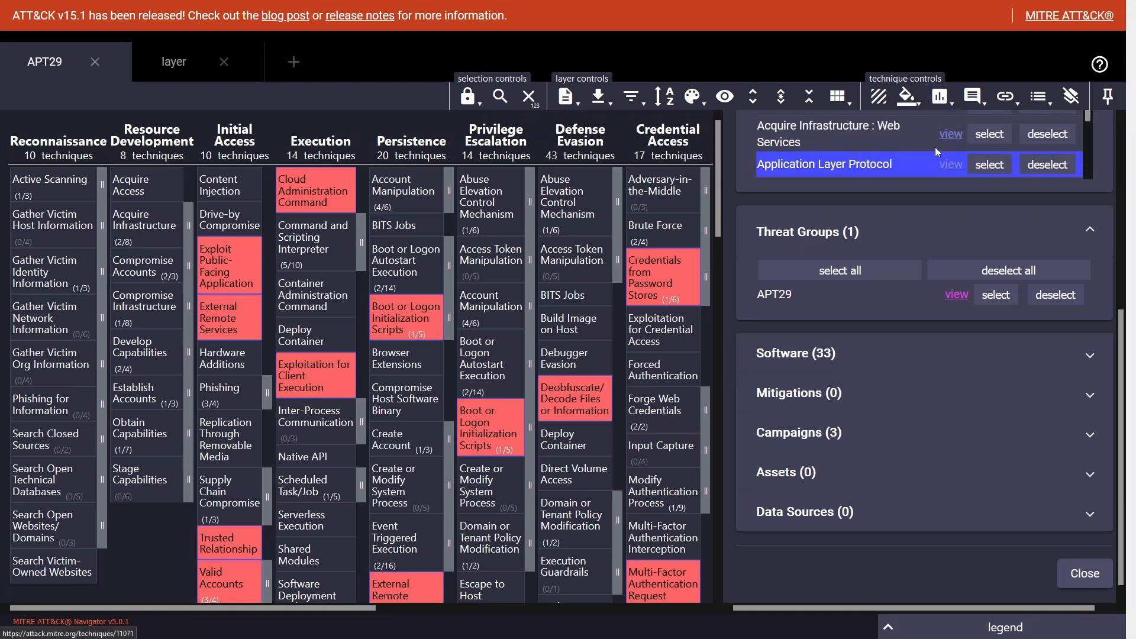
pyautogui.click(500, 96)
pyautogui.click(532, 97)
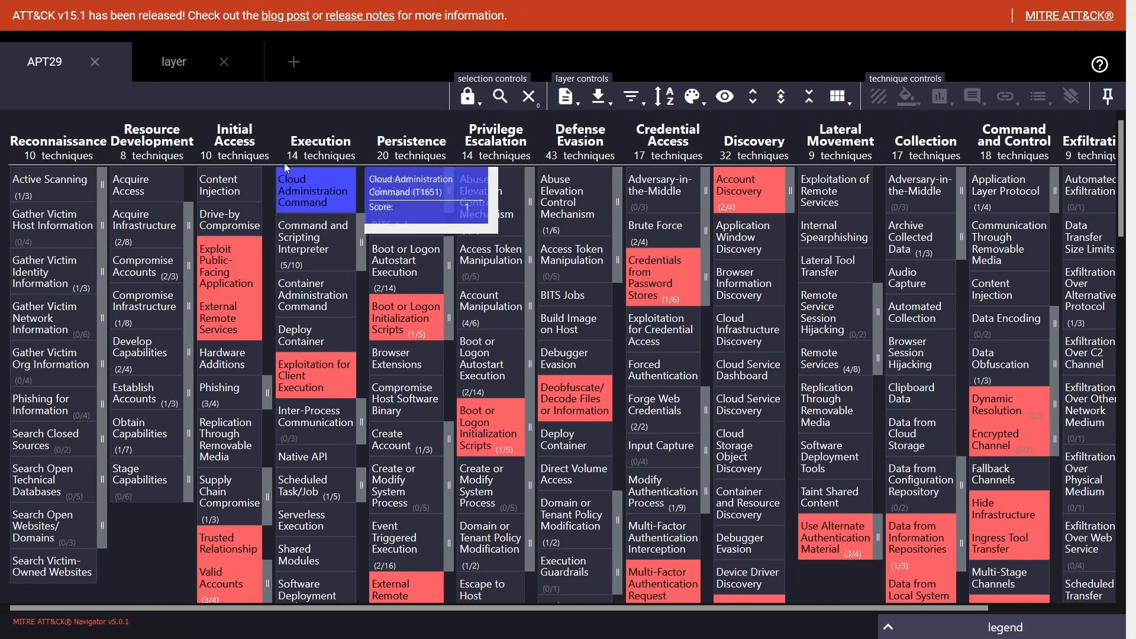
# Return to the unnamed layer, check its techniques' score, close the search, and rename the layer to APT28
pyautogui.click(174, 61)
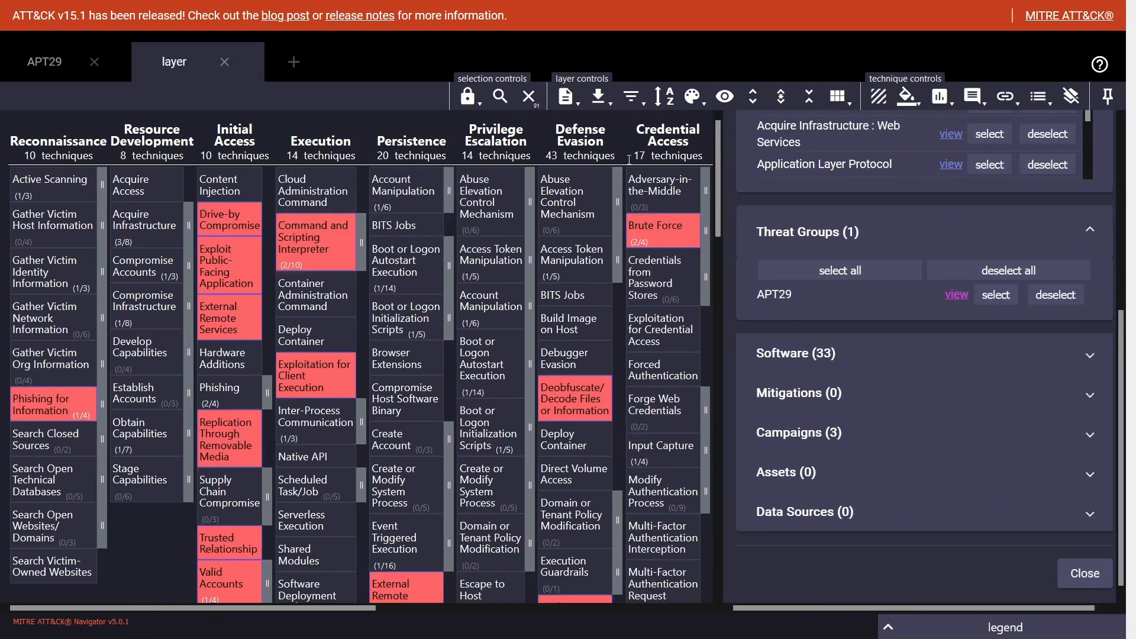
pyautogui.click(939, 97)
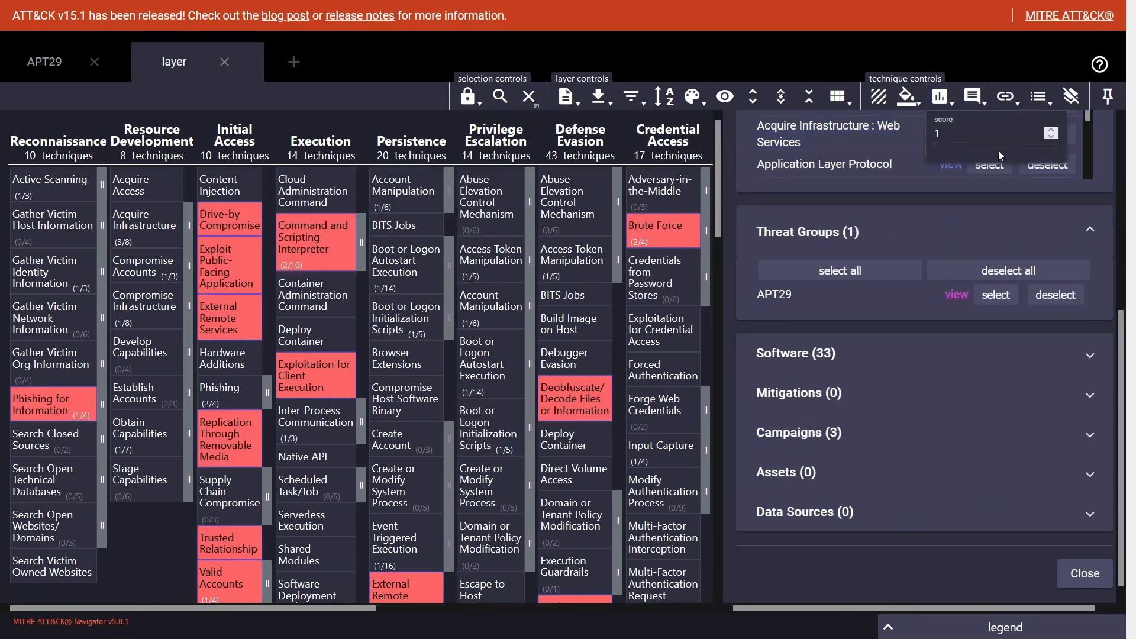
pyautogui.click(943, 105)
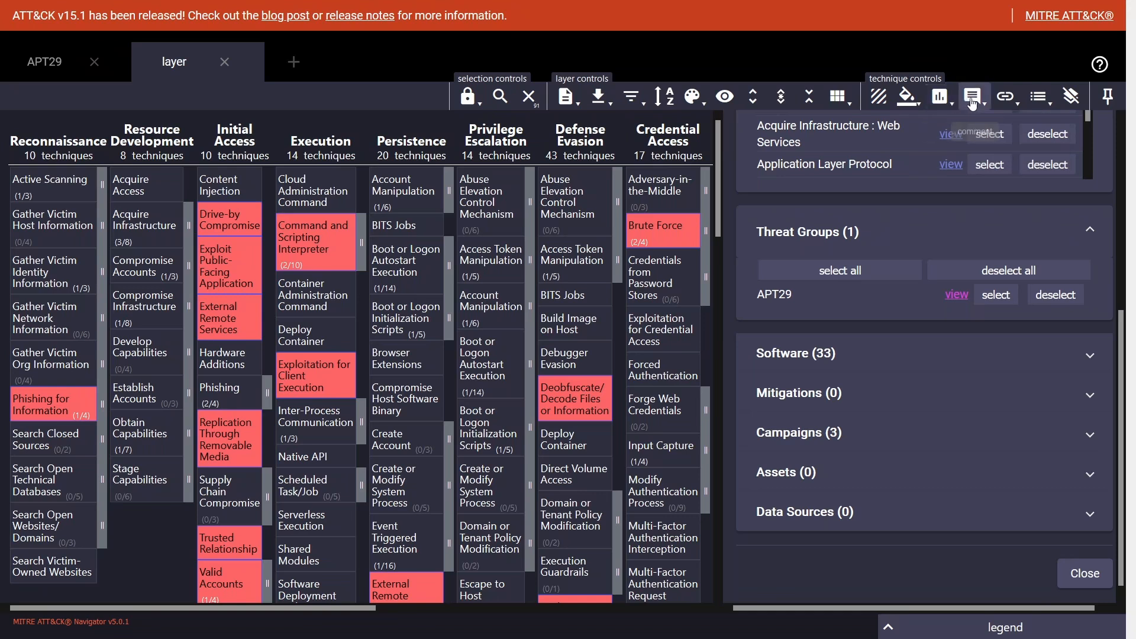
pyautogui.click(500, 99)
pyautogui.click(588, 109)
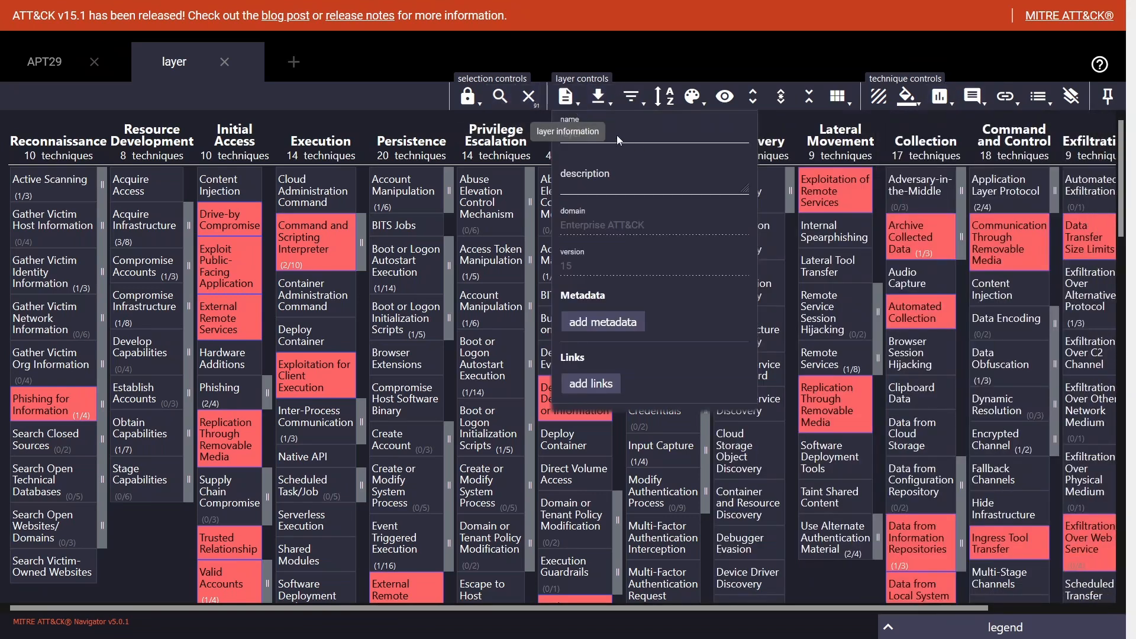
pyautogui.doubleClick(639, 131)
pyautogui.write('APT28')
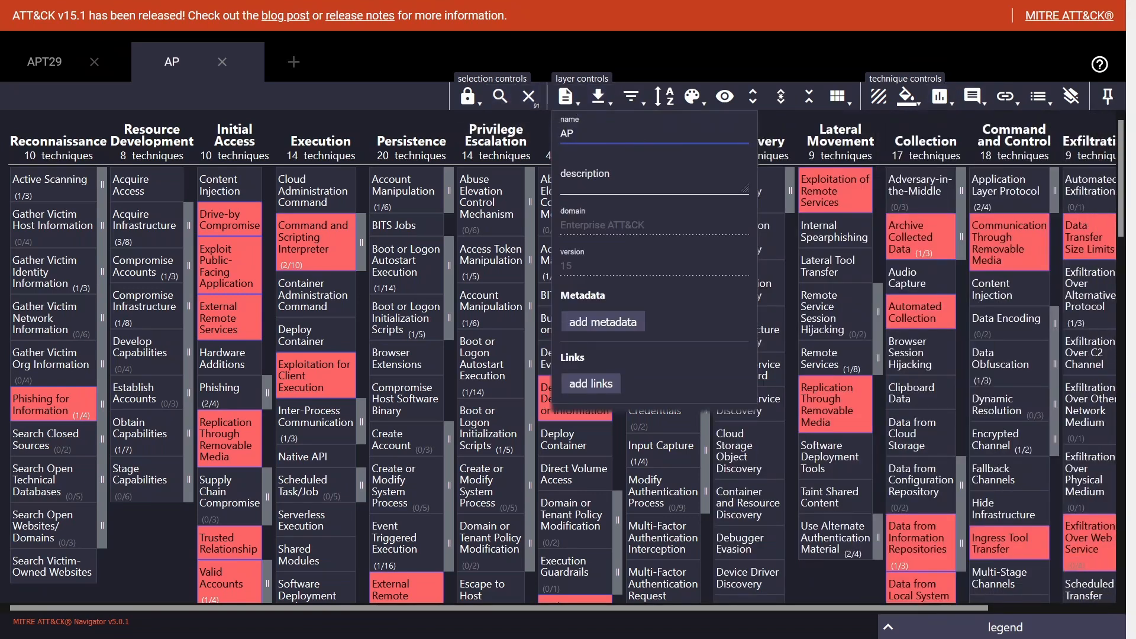
pyautogui.click(566, 96)
# Open a new tab and create an empty Enterprise ATT&CK layer in it
pyautogui.click(294, 62)
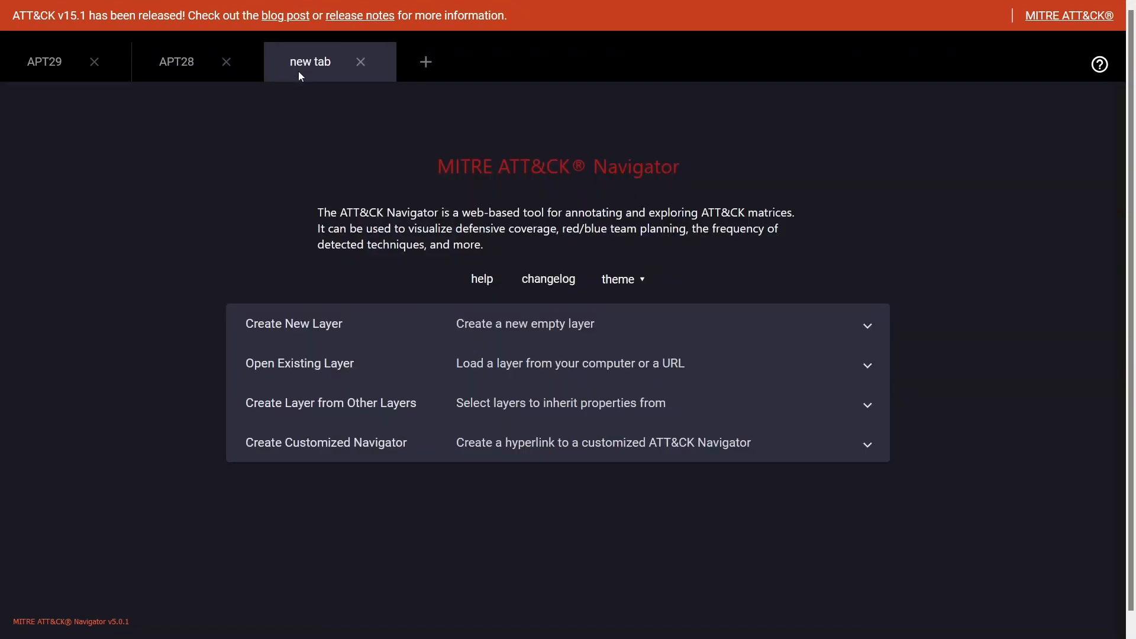
pyautogui.click(357, 331)
pyautogui.click(371, 378)
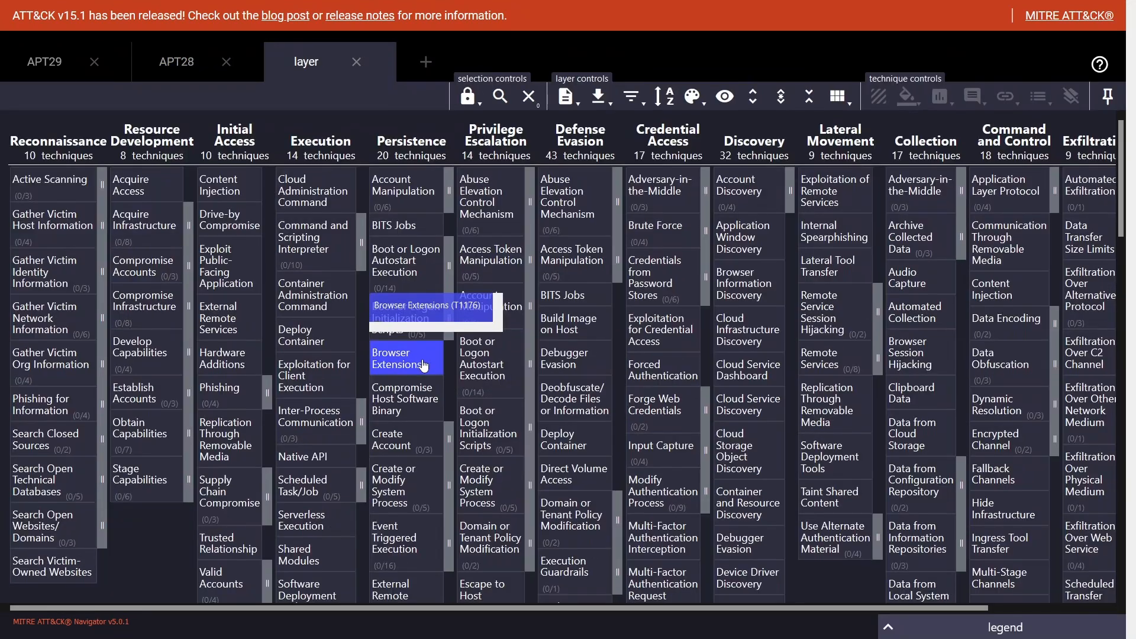
# Search the new layer for APT3 and expand the matching threat groups
pyautogui.click(500, 97)
pyautogui.click(841, 161)
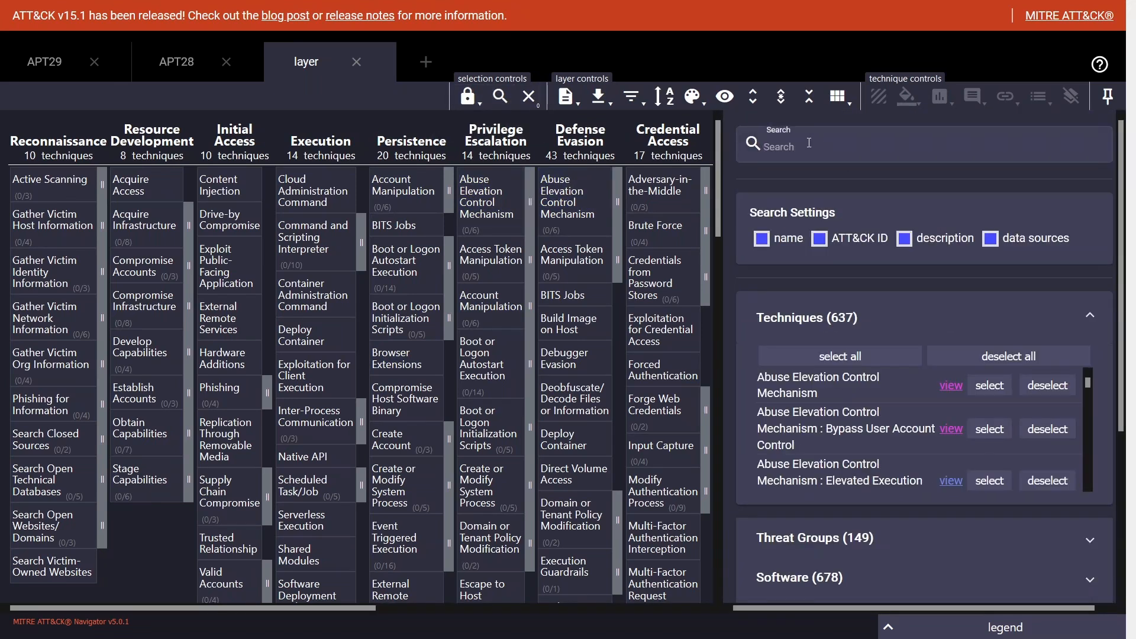
pyautogui.write('APT3')
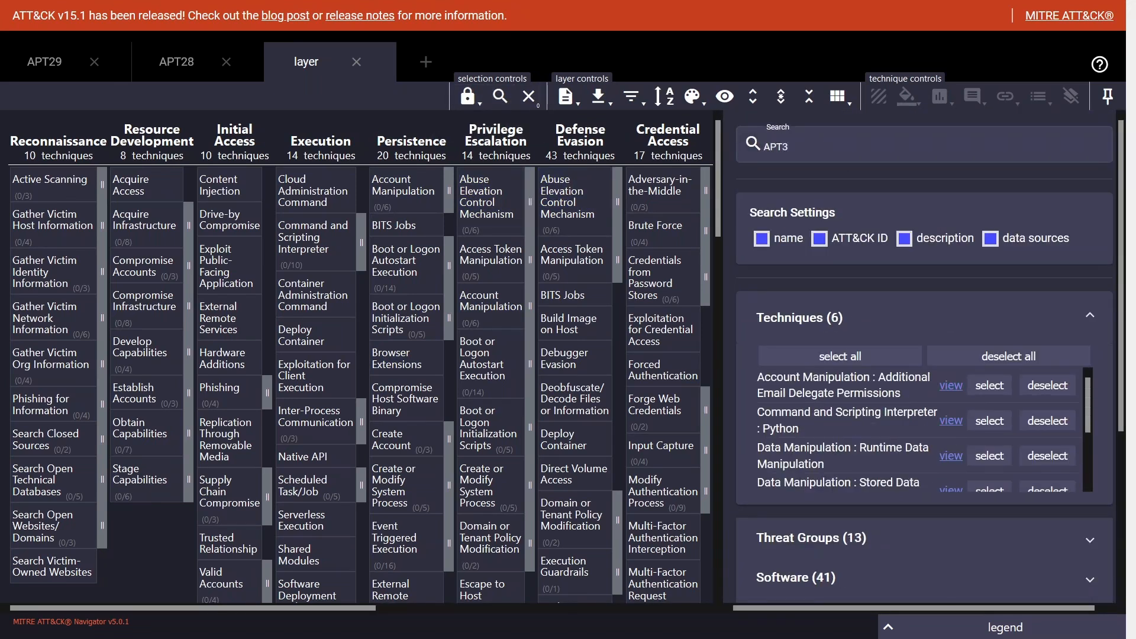
pyautogui.click(930, 540)
pyautogui.scroll(-4, 937, 521)
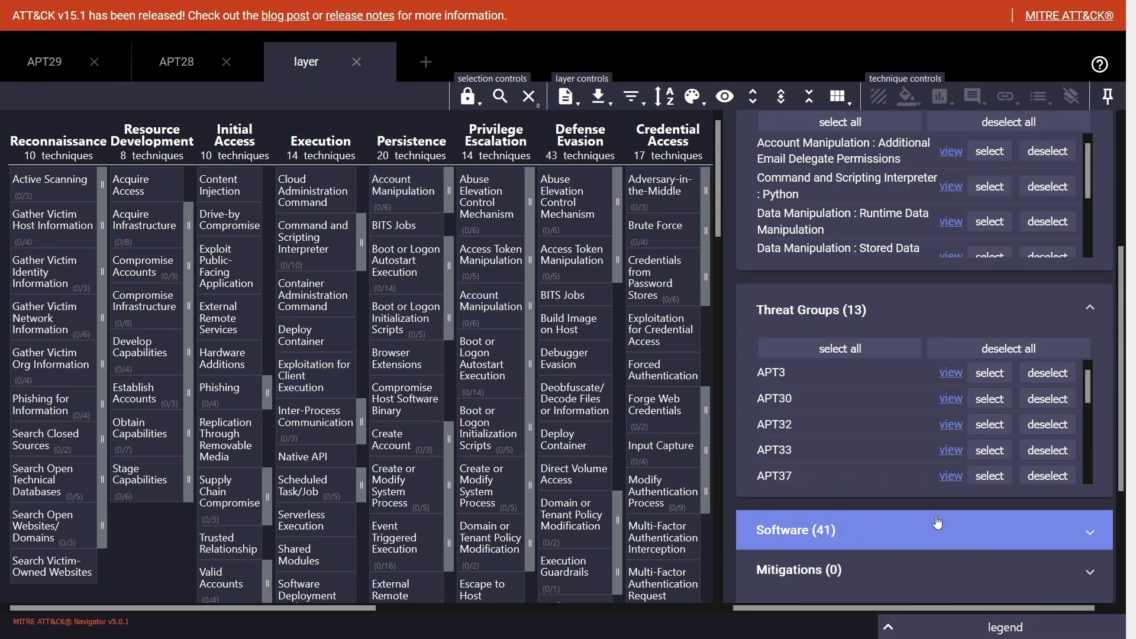
pyautogui.click(998, 406)
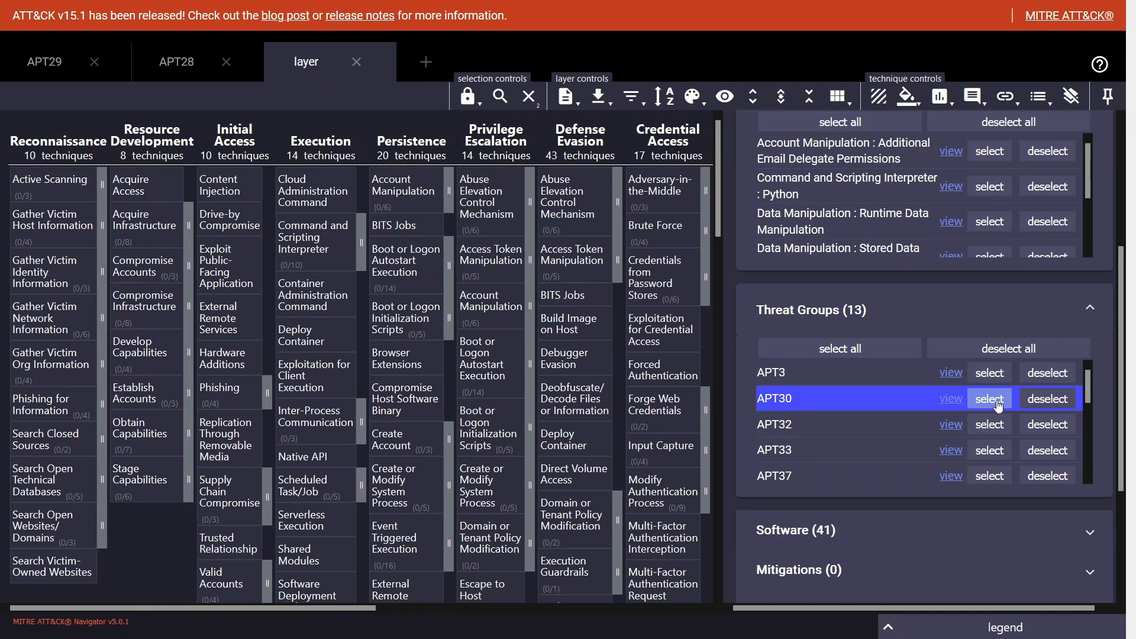
pyautogui.scroll(-10, 603, 419)
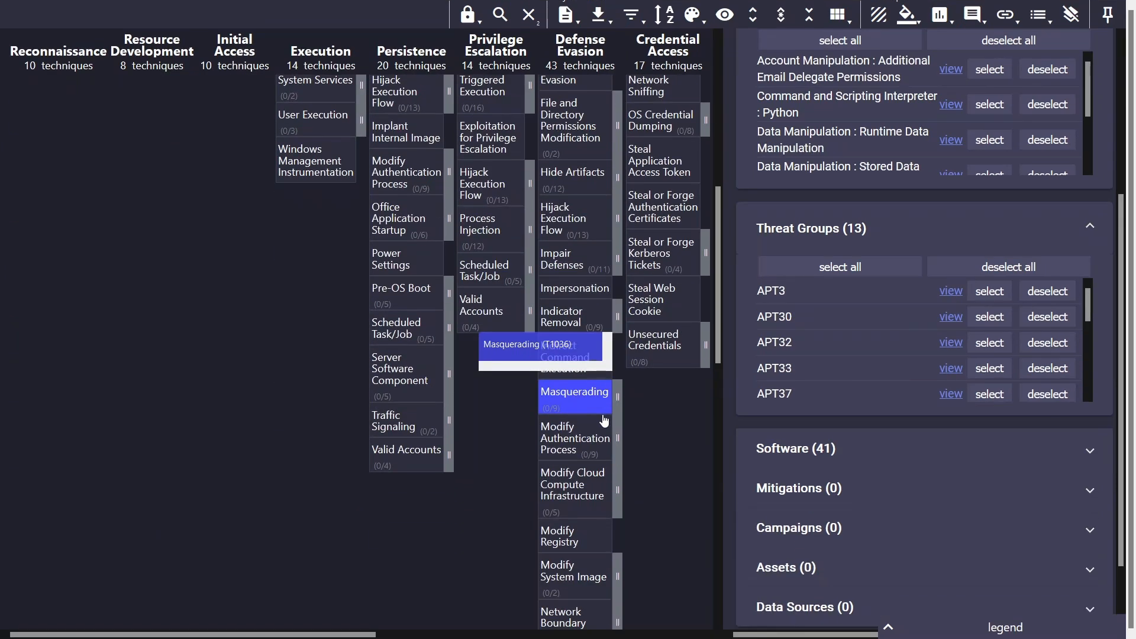
pyautogui.scroll(10, 603, 420)
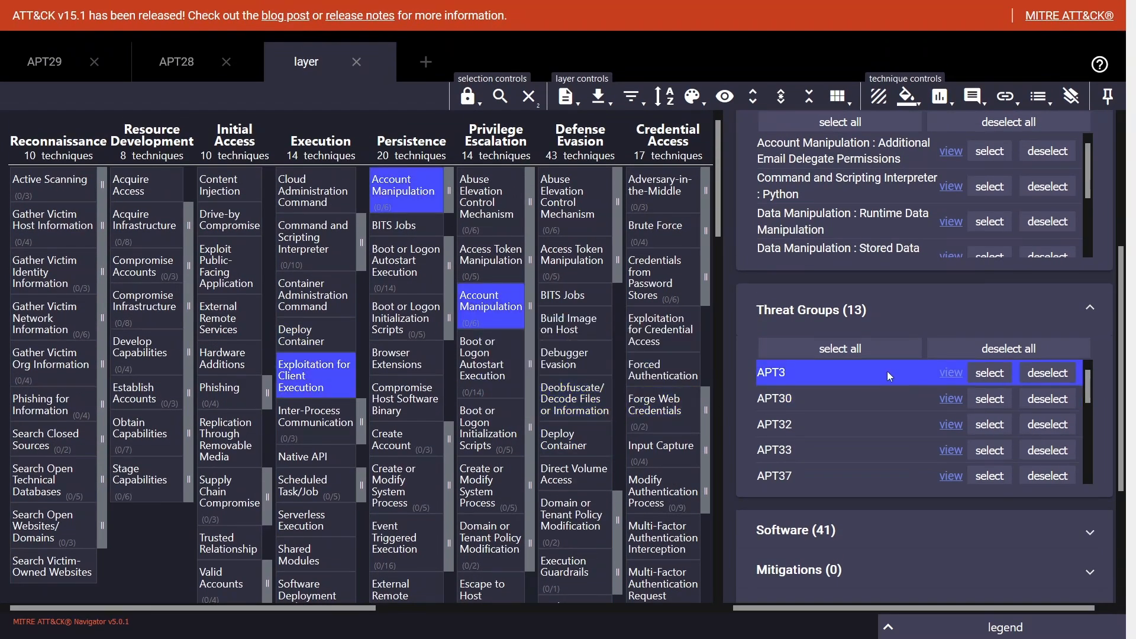
pyautogui.click(1034, 404)
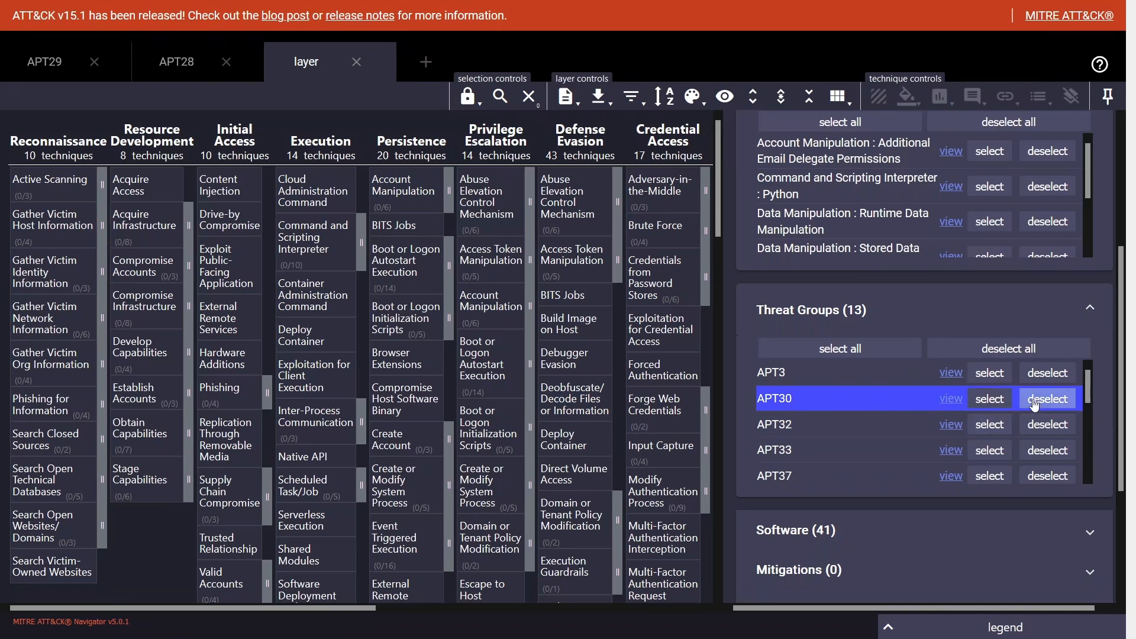
# Select the techniques of the APT39 threat group
pyautogui.scroll(-4, 982, 436)
pyautogui.scroll(2, 982, 435)
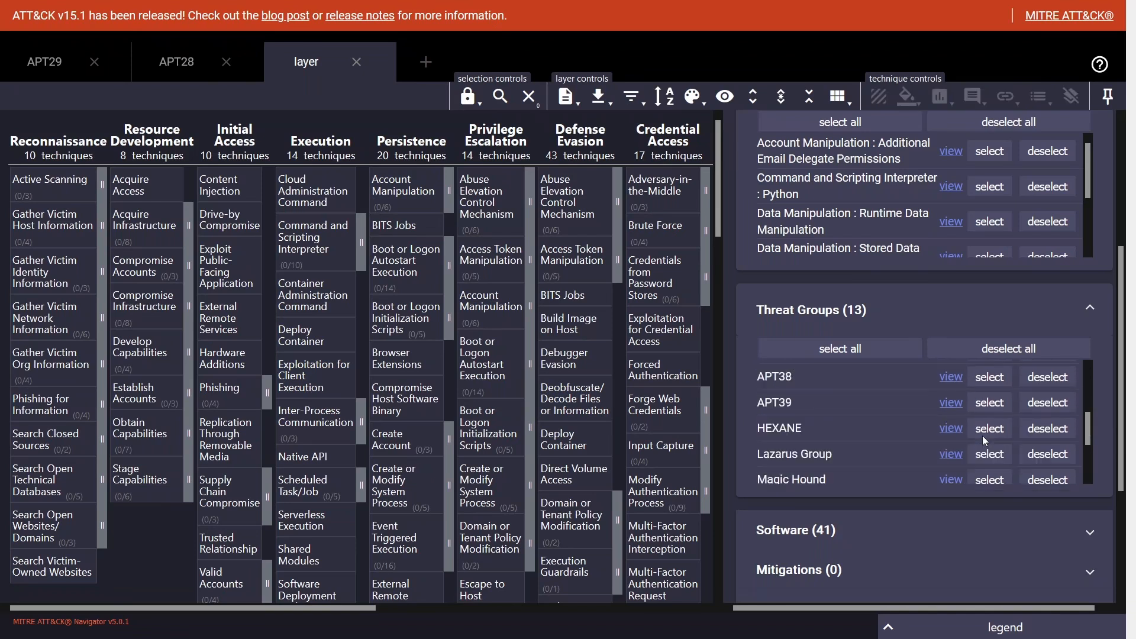
pyautogui.click(989, 402)
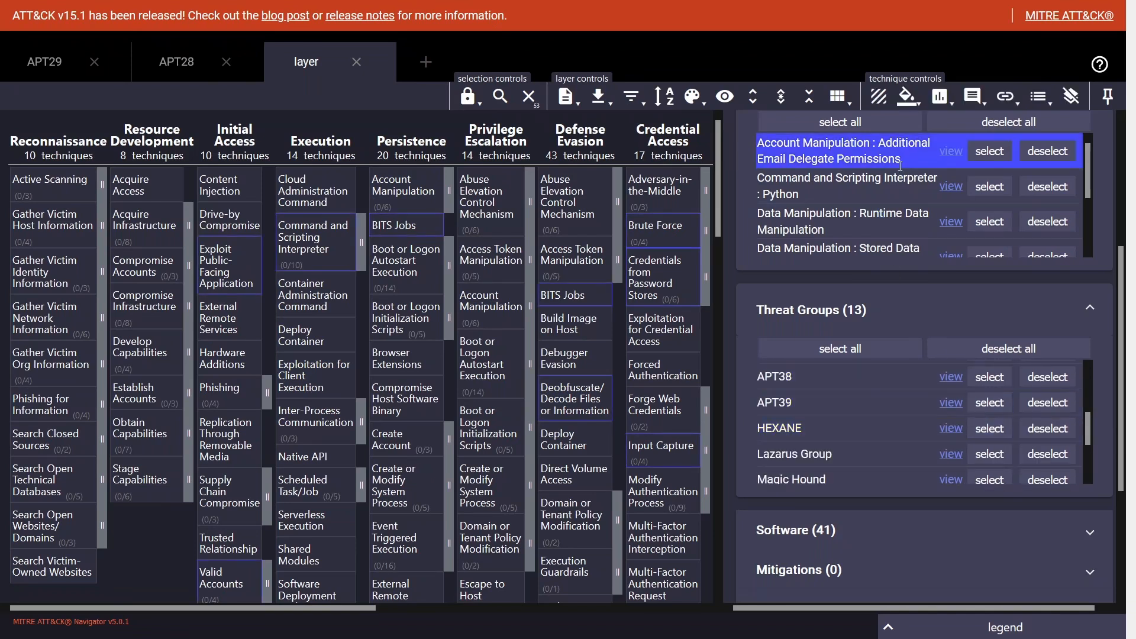
# Set the new layer's scoring gradient to a low value of 1 and a high value of 5
pyautogui.click(693, 96)
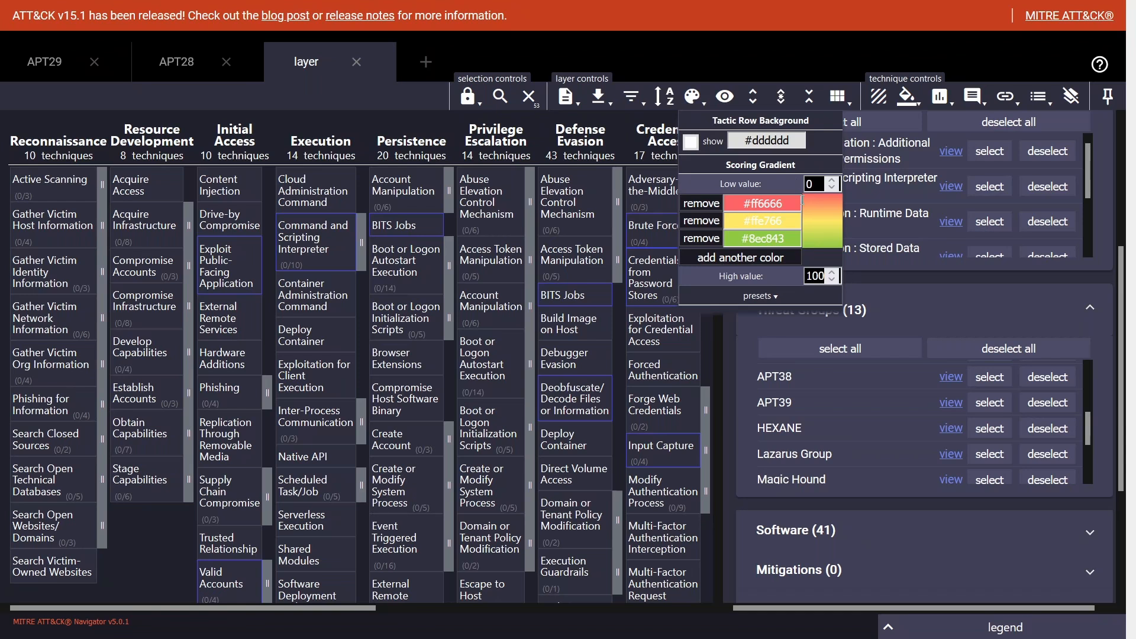
pyautogui.doubleClick(814, 185)
pyautogui.write('1')
pyautogui.click(831, 280)
pyautogui.doubleClick(818, 277)
pyautogui.write('5')
# Score the selected APT39 techniques 1 and close the scoring and search controls
pyautogui.click(941, 96)
pyautogui.write('1')
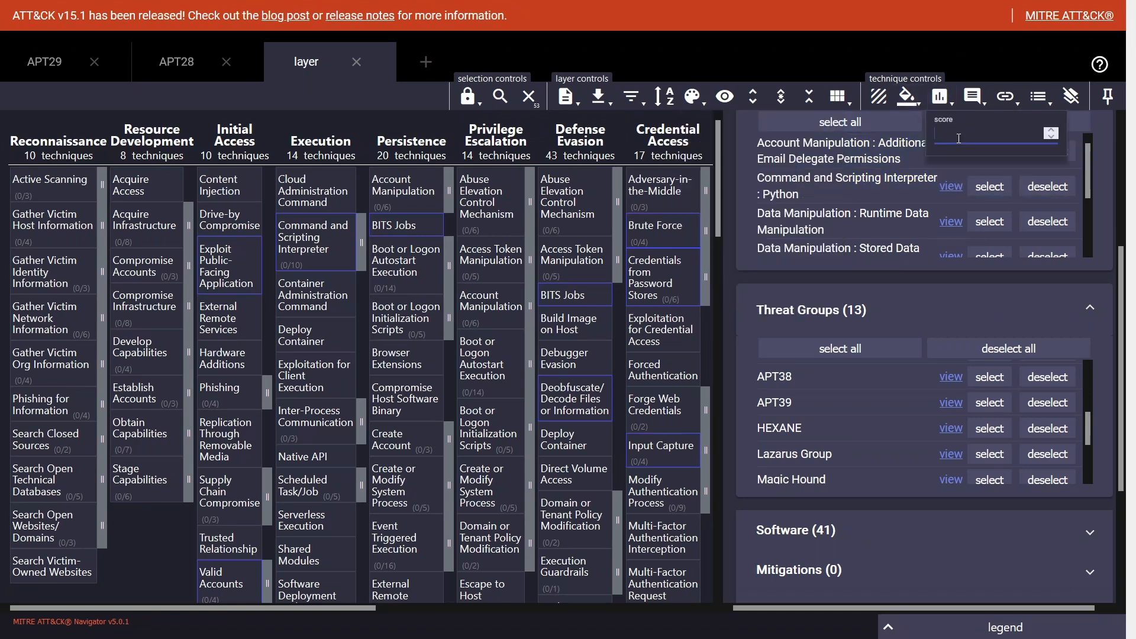
pyautogui.click(943, 98)
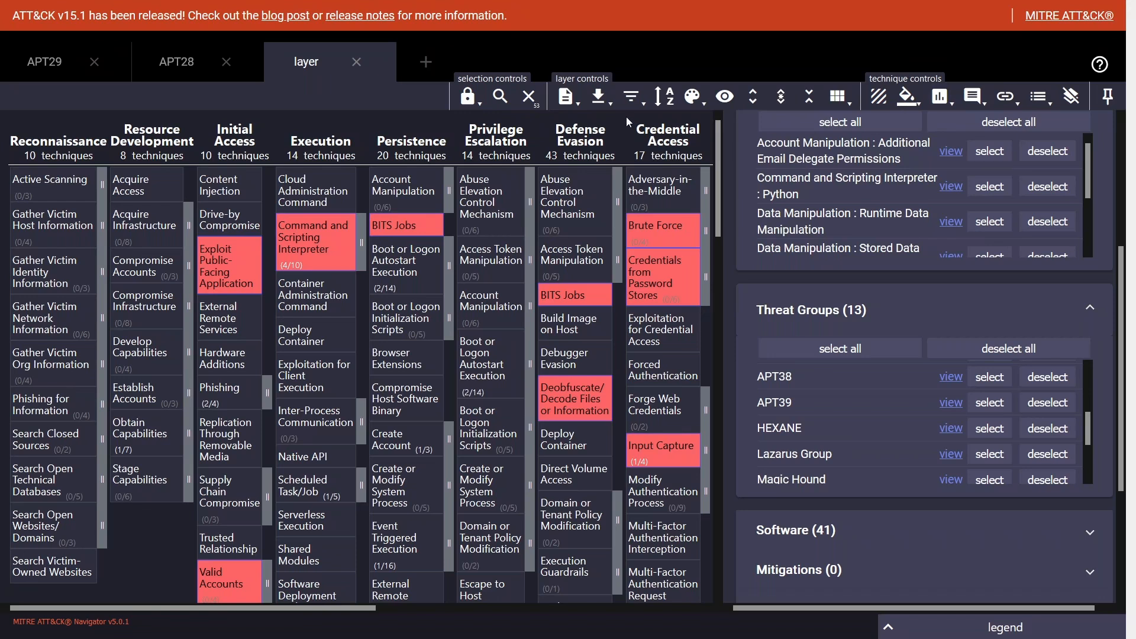
pyautogui.click(499, 95)
# Rename the new layer to APT39 and close its layer settings
pyautogui.click(565, 96)
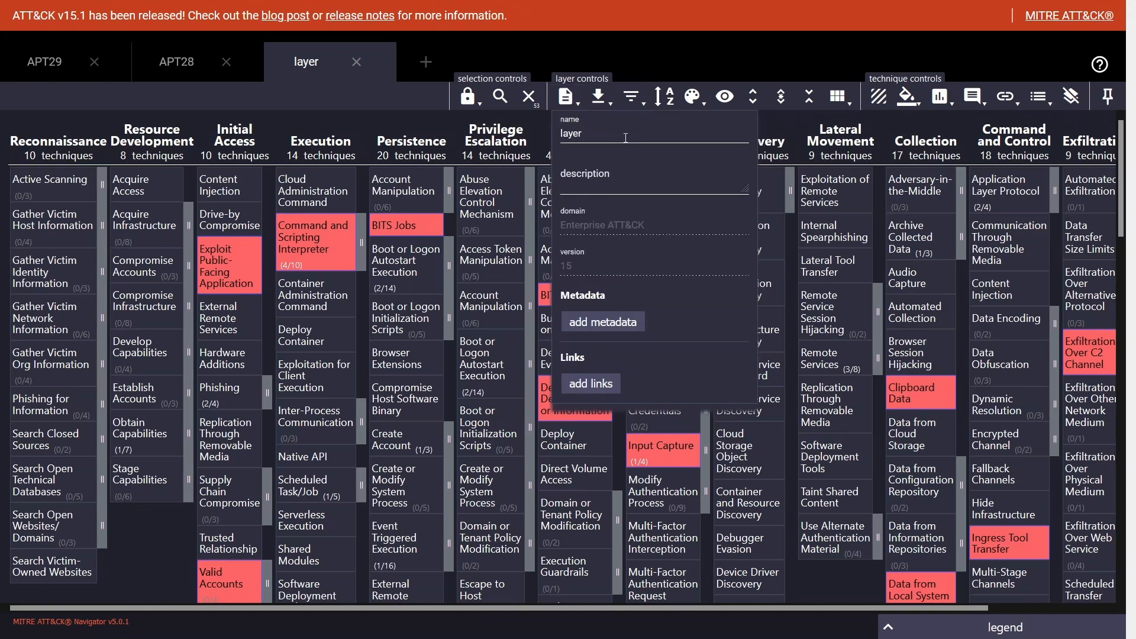
pyautogui.doubleClick(570, 133)
pyautogui.write('APT29')
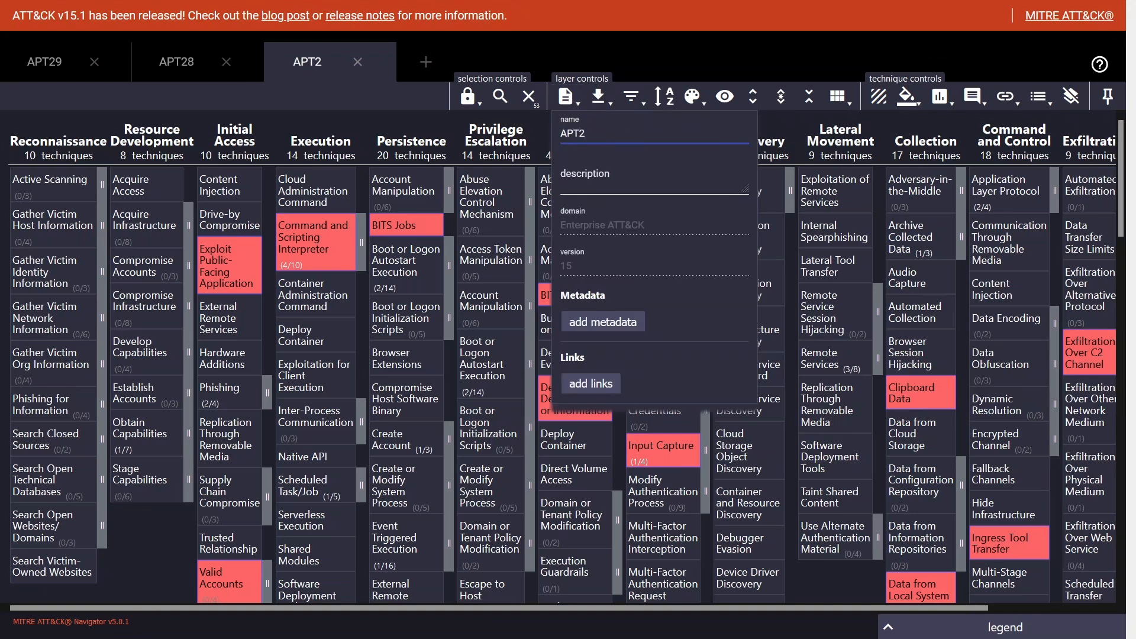
pyautogui.press('BackSpace')
pyautogui.press('BackSpace')
pyautogui.write('39')
pyautogui.click(566, 96)
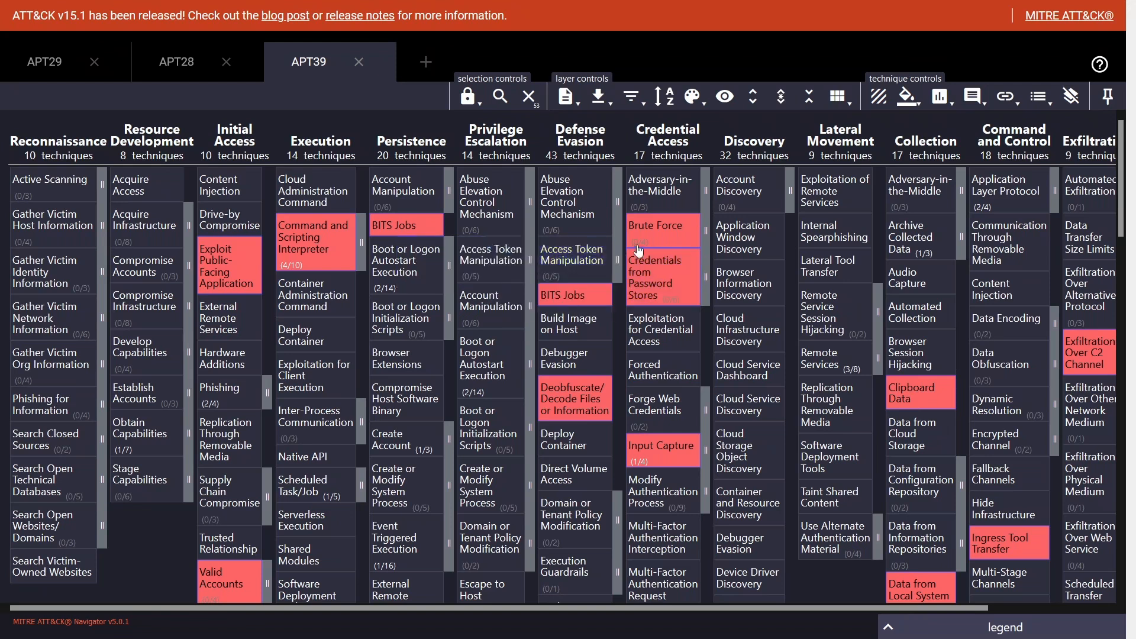
# In a new tab, start a layer from other layers and set its domain to ICS ATT&CK MITRE ATT&CK v15
pyautogui.click(423, 70)
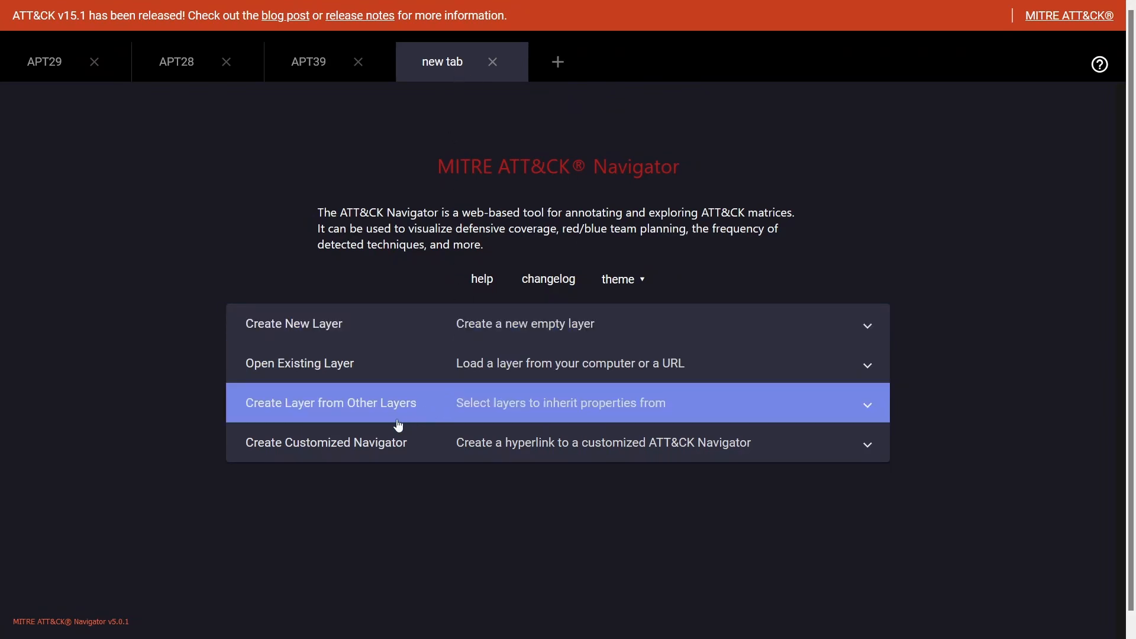
pyautogui.click(382, 411)
pyautogui.scroll(-4, 390, 407)
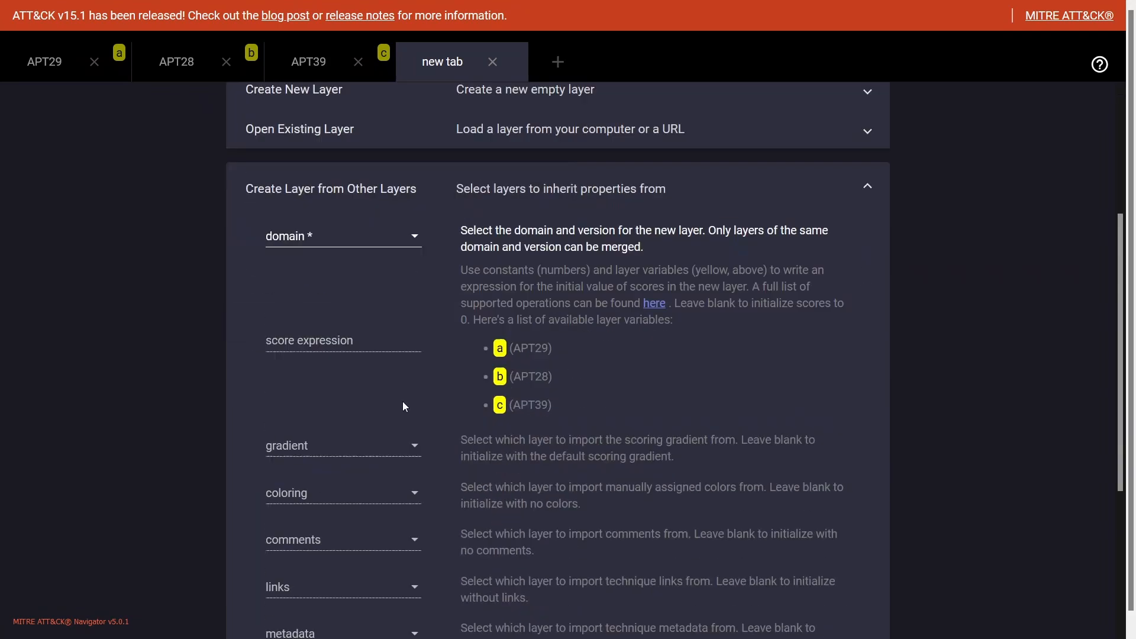
pyautogui.click(407, 250)
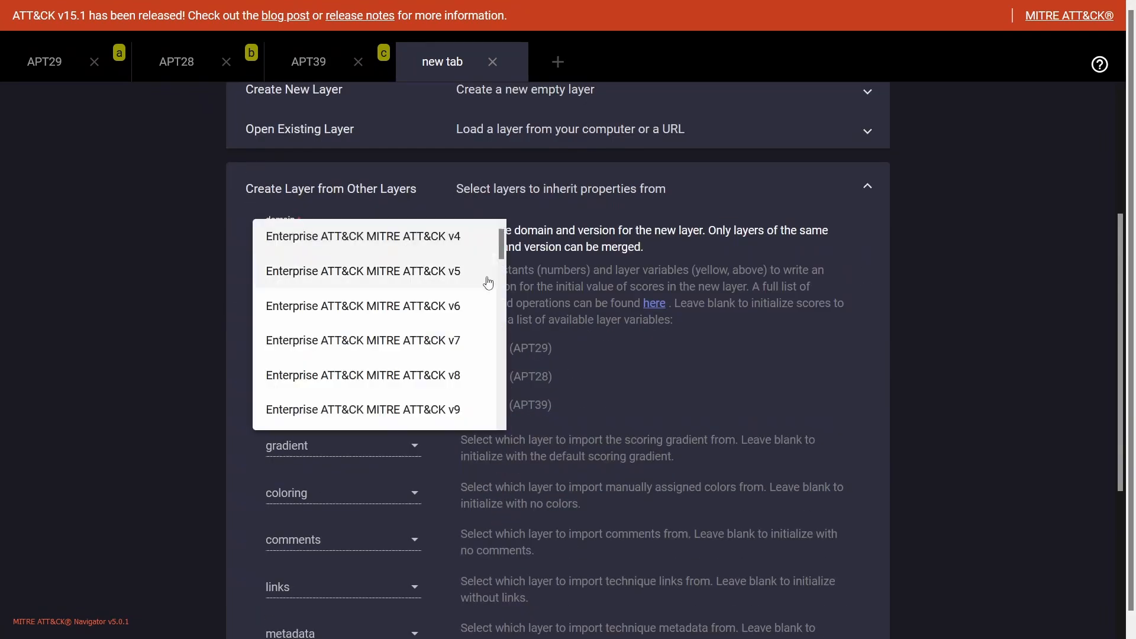
pyautogui.scroll(-10, 490, 290)
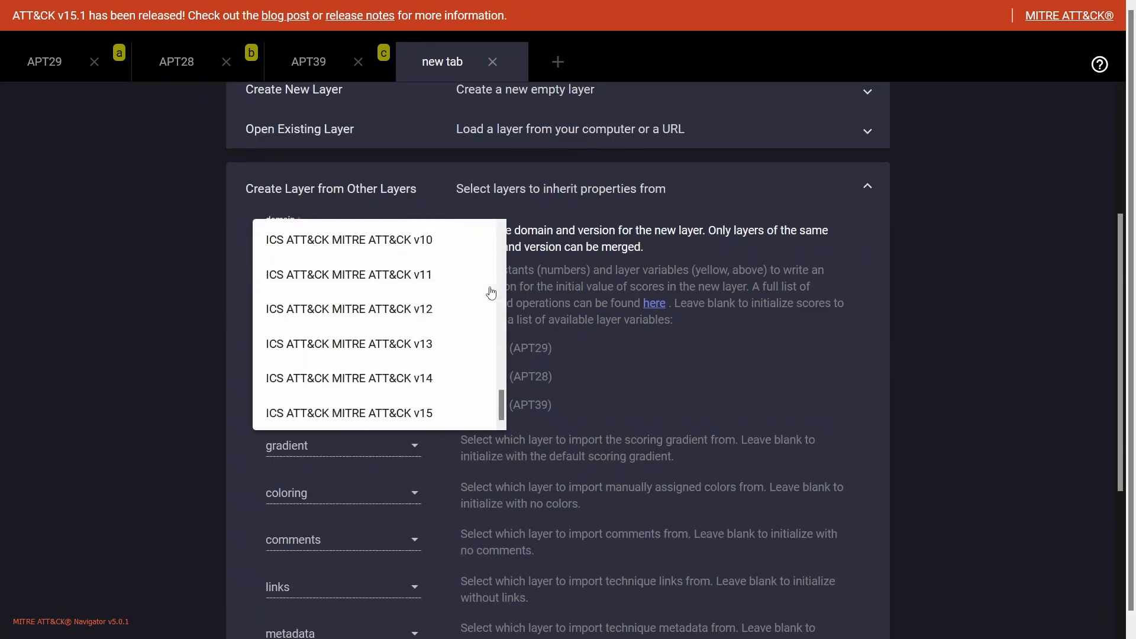
pyautogui.click(584, 348)
pyautogui.click(415, 249)
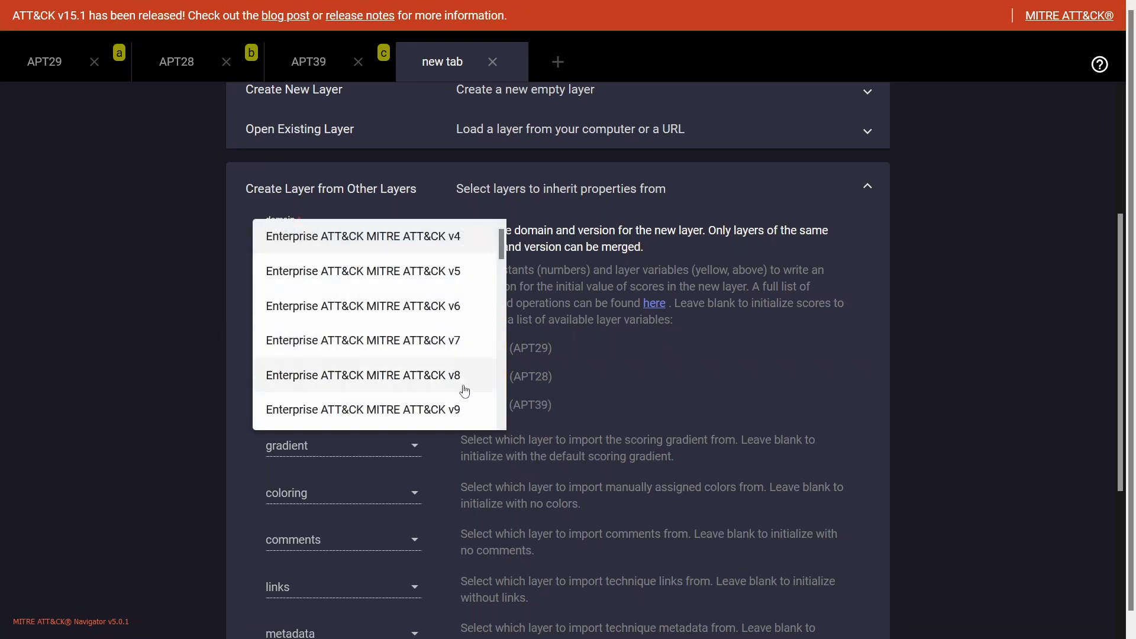
pyautogui.scroll(-10, 461, 396)
pyautogui.click(455, 413)
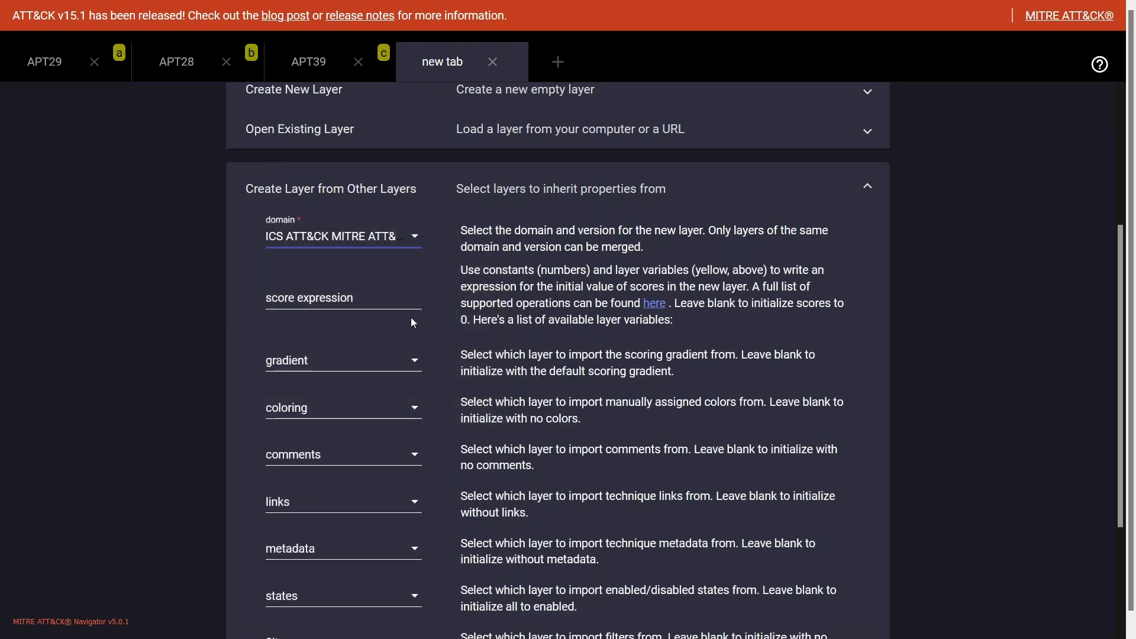
# Enter a+b+c as the score expression for the combined layer
pyautogui.click(392, 303)
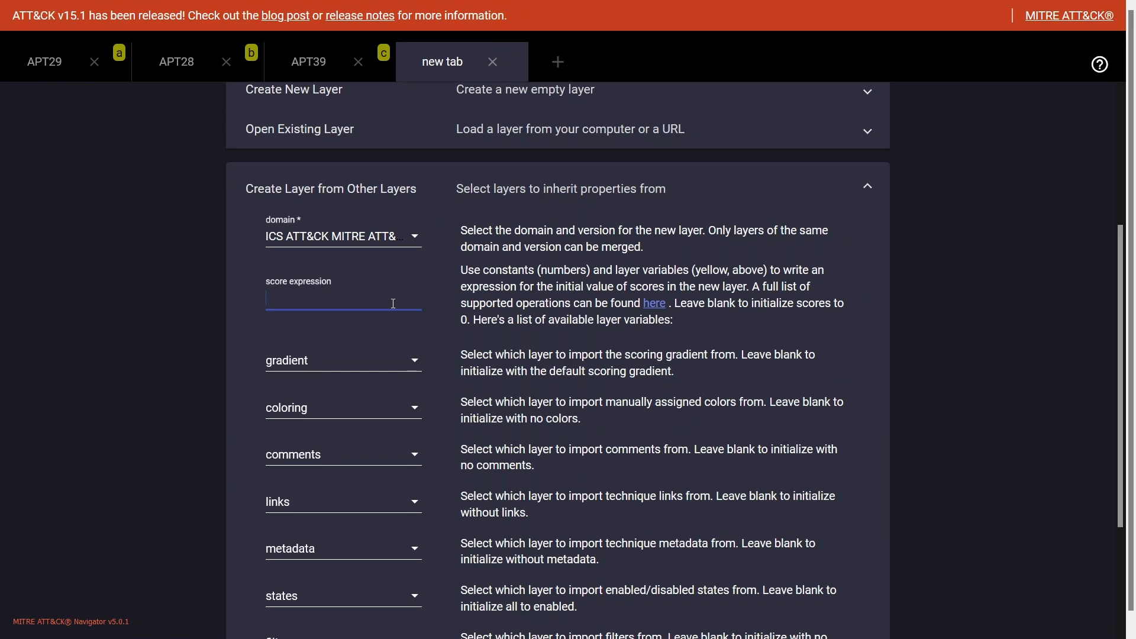
pyautogui.write('a+b+c')
pyautogui.doubleClick(373, 302)
# Check the APT39 layer's domain and version settings and the scoring gradients of the APT28 and APT29 layers
pyautogui.click(331, 52)
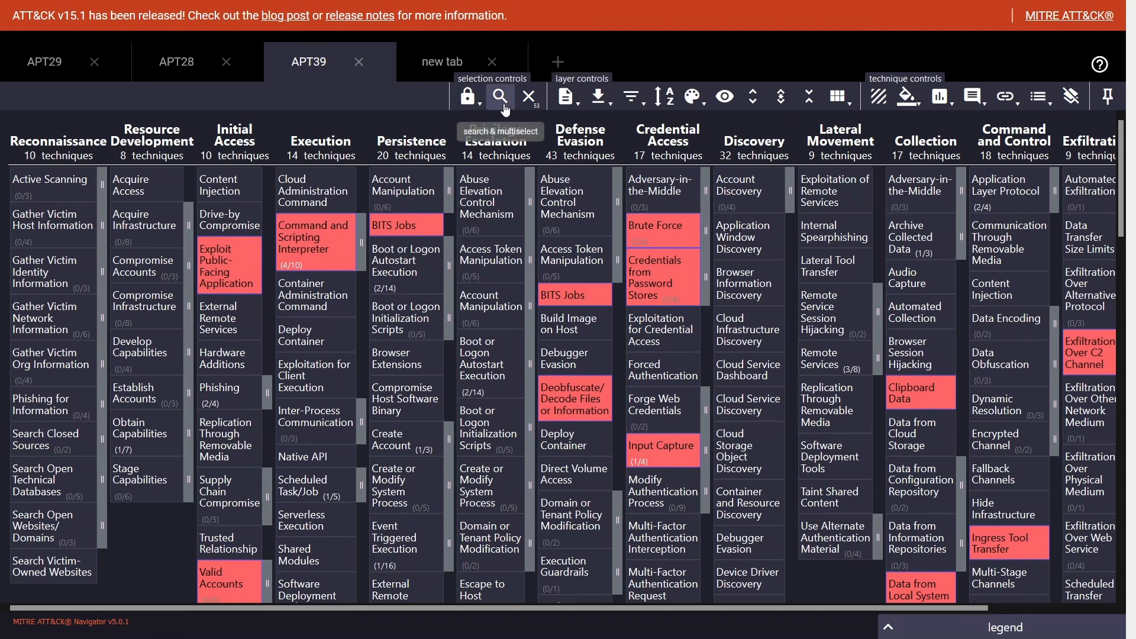
pyautogui.click(478, 105)
pyautogui.click(565, 97)
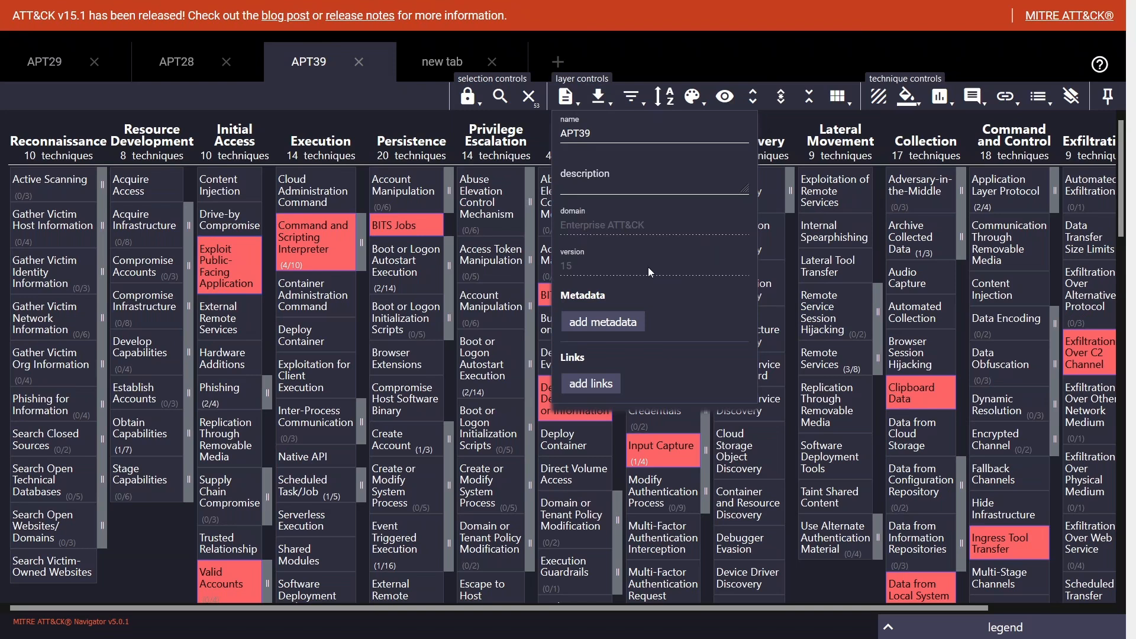
pyautogui.click(698, 100)
pyautogui.click(166, 65)
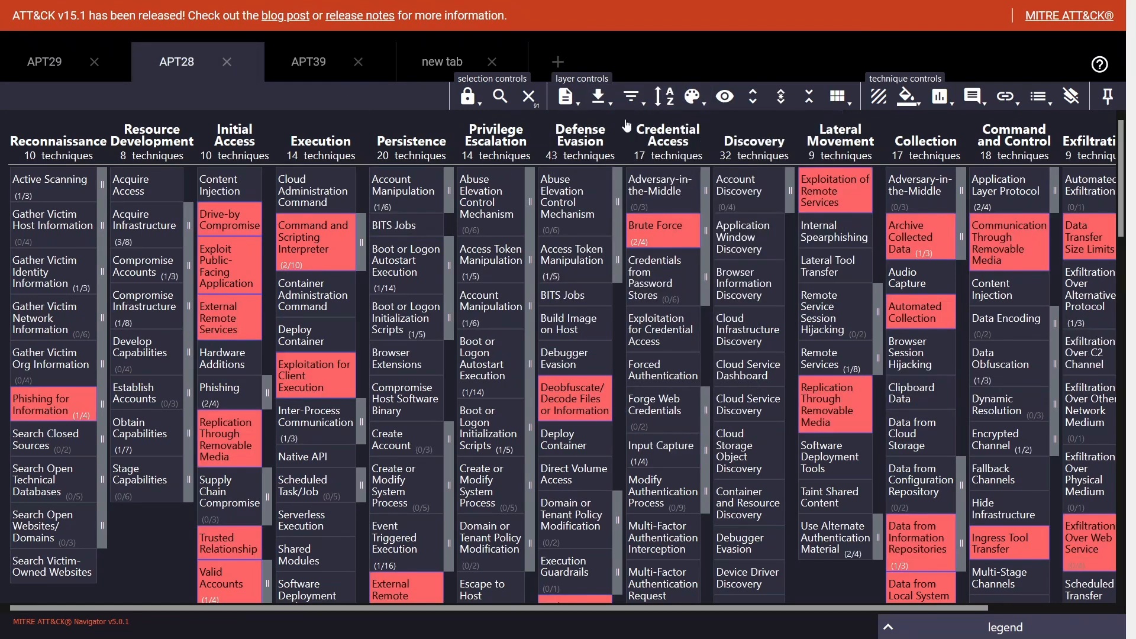
pyautogui.click(693, 99)
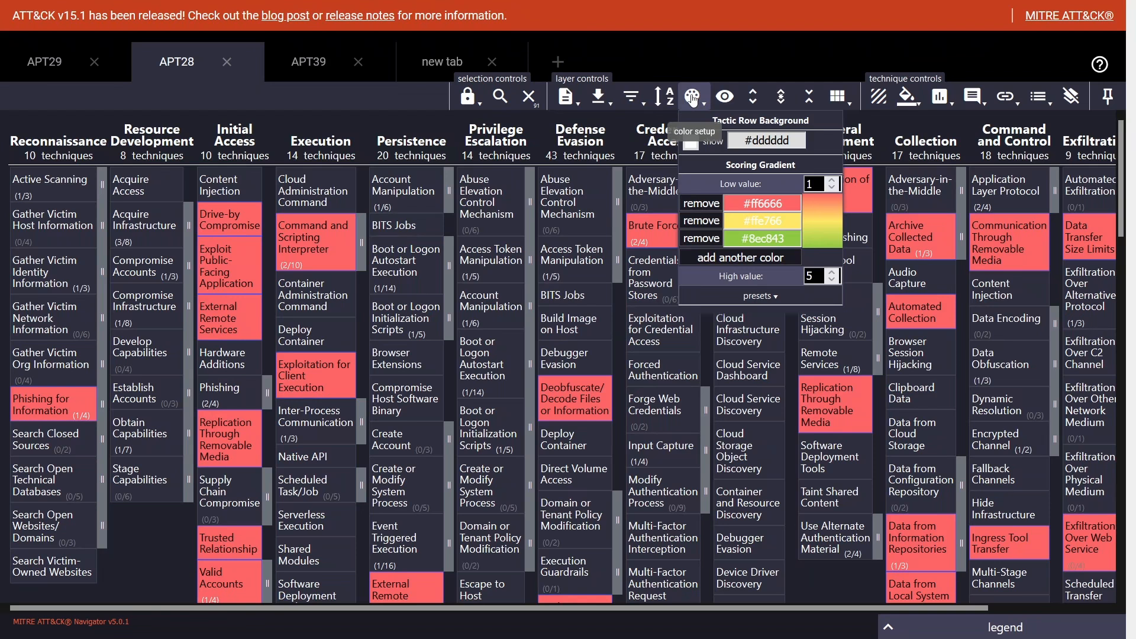
pyautogui.click(693, 100)
pyautogui.click(46, 74)
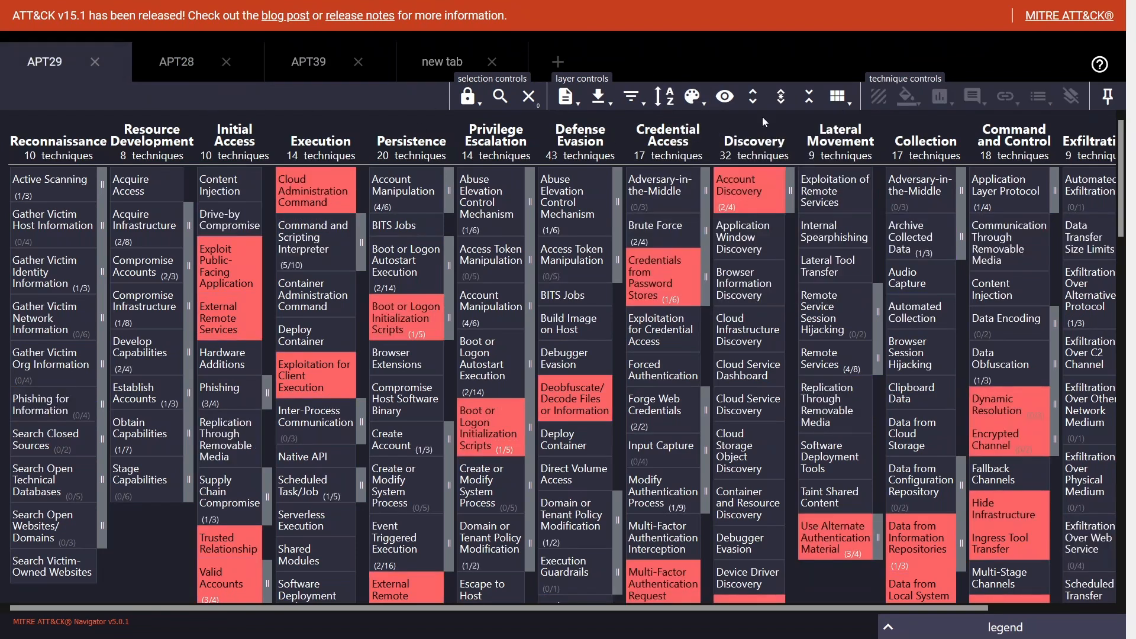
pyautogui.click(702, 98)
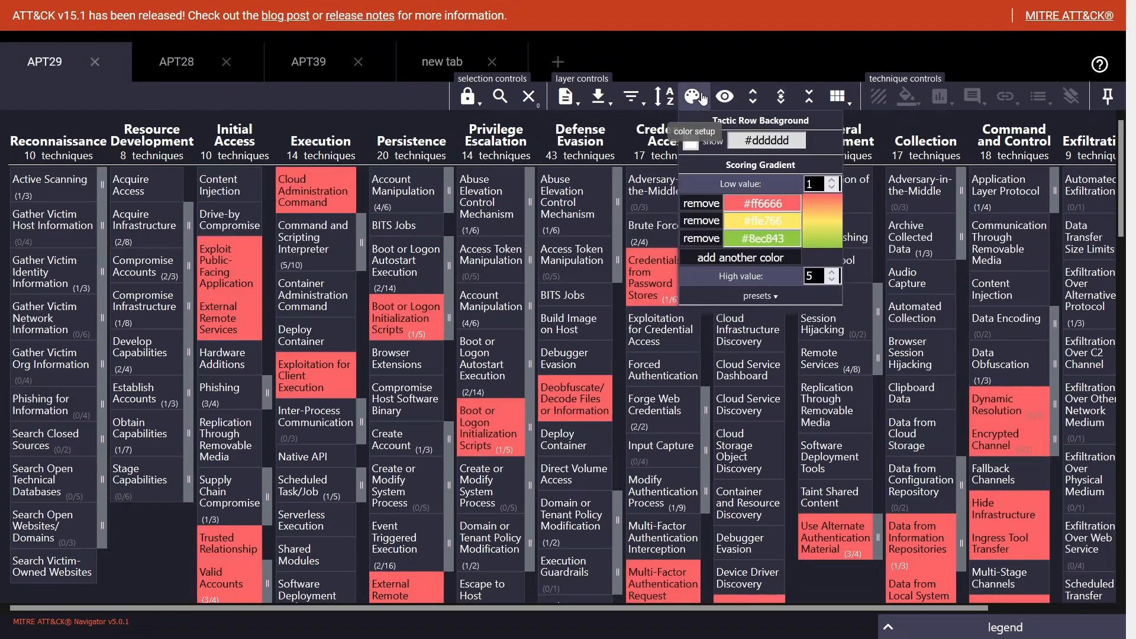
pyautogui.click(702, 99)
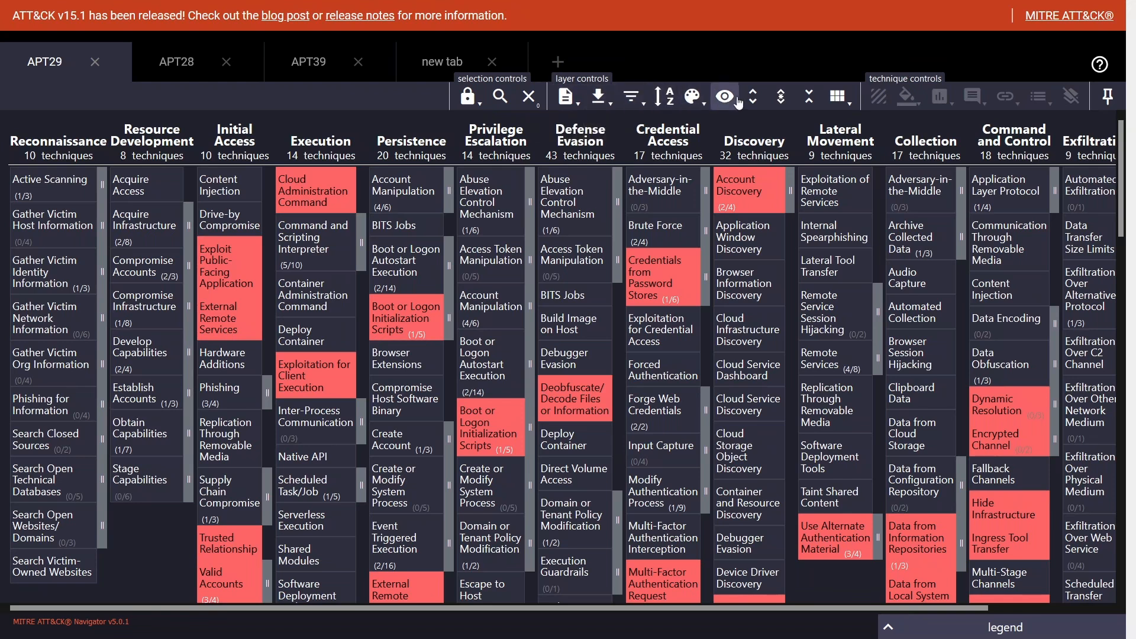
pyautogui.click(389, 66)
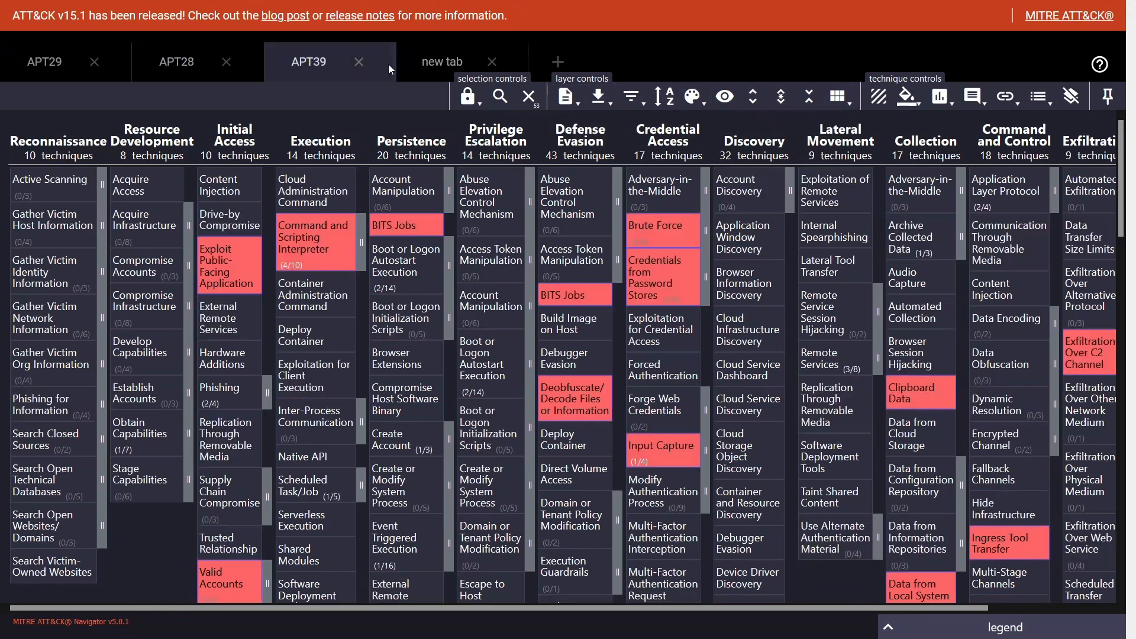
pyautogui.click(463, 59)
pyautogui.click(320, 68)
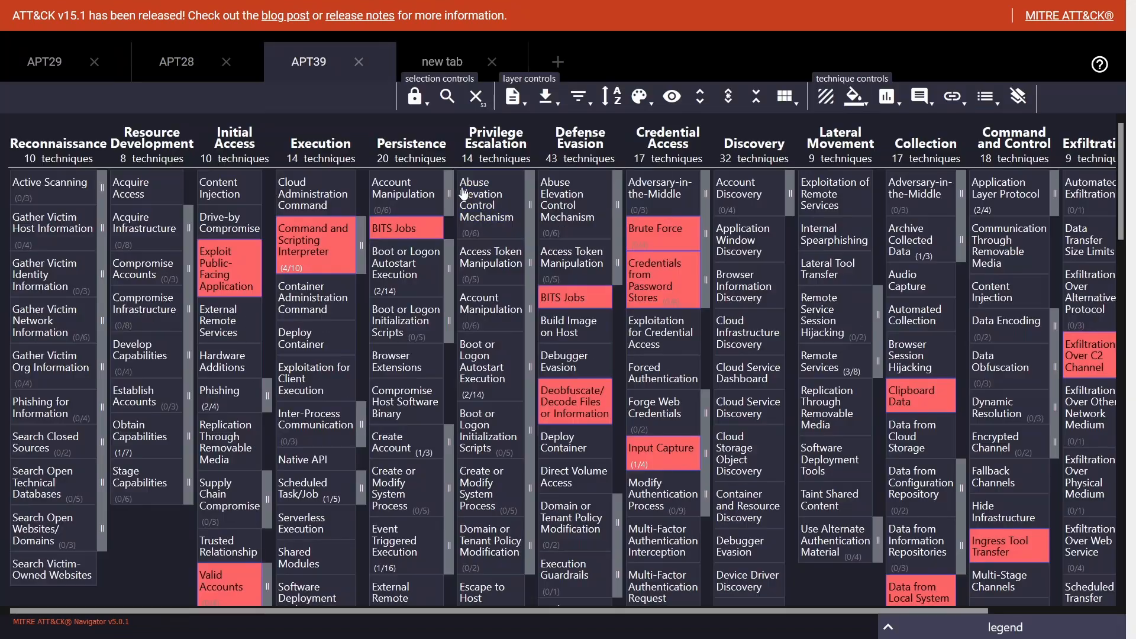
# Return to the unfinished layer from other layers and change its domain to Enterprise ATT&CK MITRE ATT&CK
pyautogui.click(441, 62)
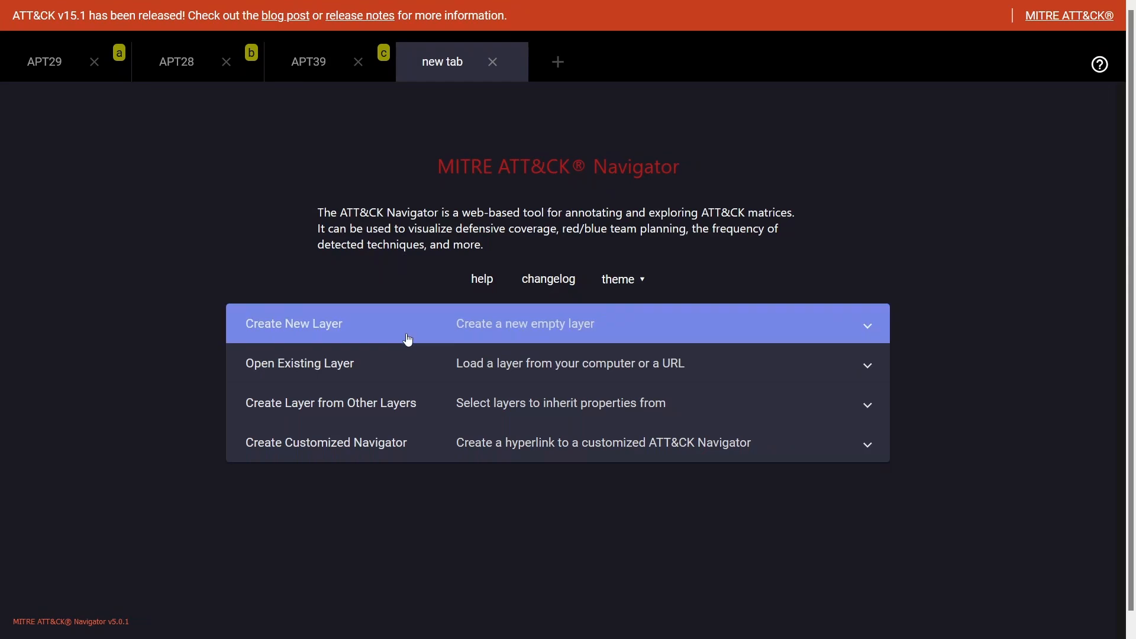
pyautogui.scroll(-1, 445, 246)
pyautogui.click(382, 389)
pyautogui.scroll(-3, 432, 407)
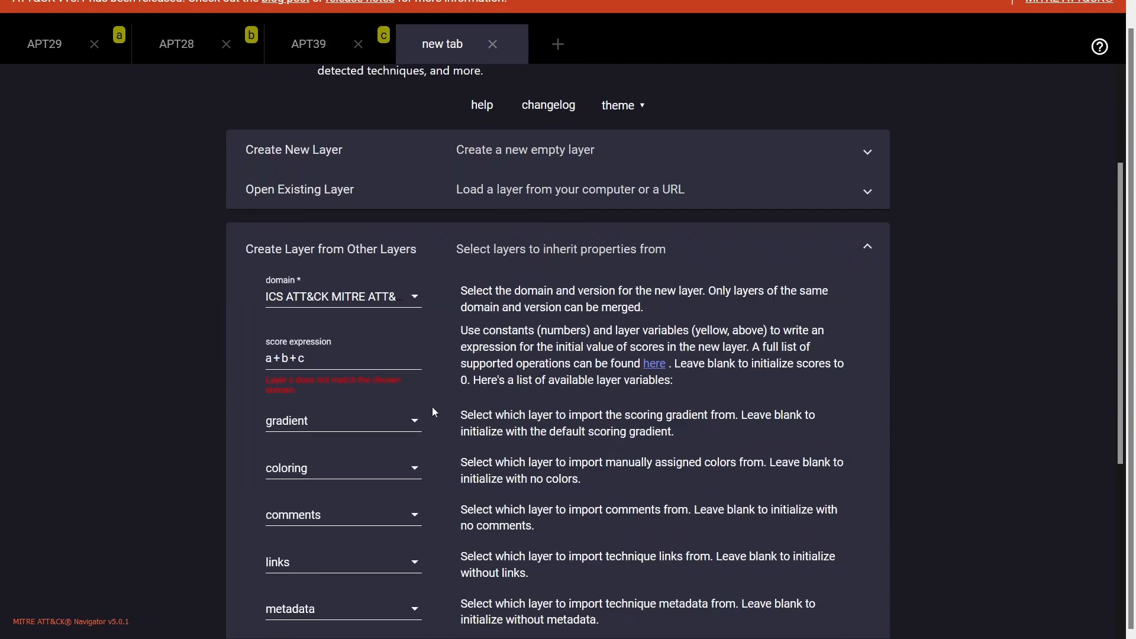
pyautogui.click(414, 298)
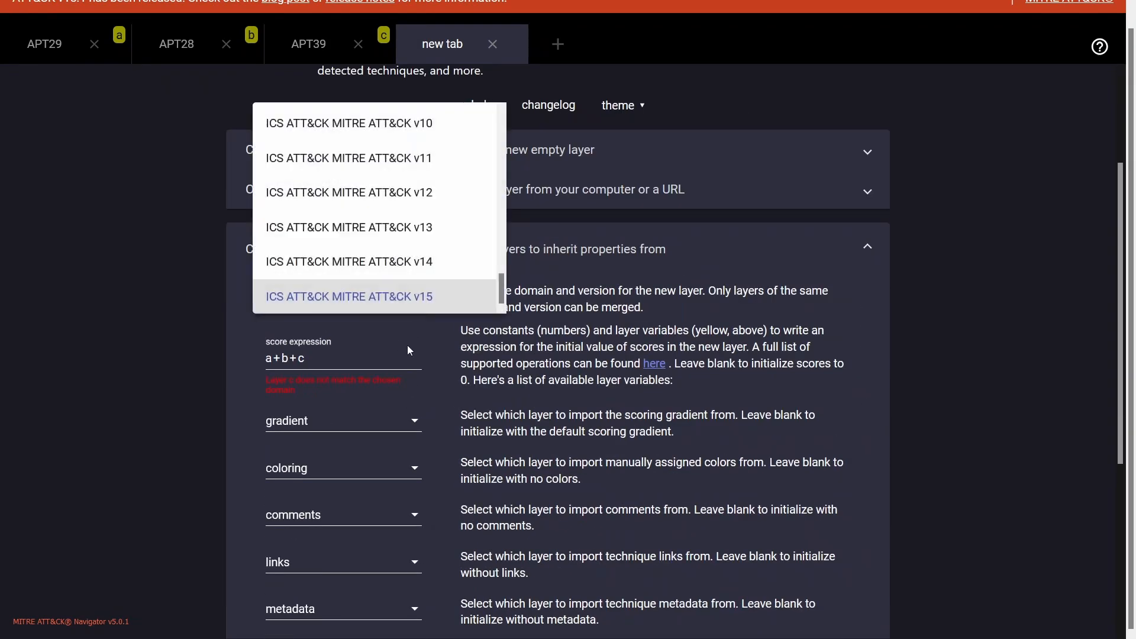
pyautogui.click(421, 267)
pyautogui.click(414, 296)
pyautogui.scroll(10, 393, 288)
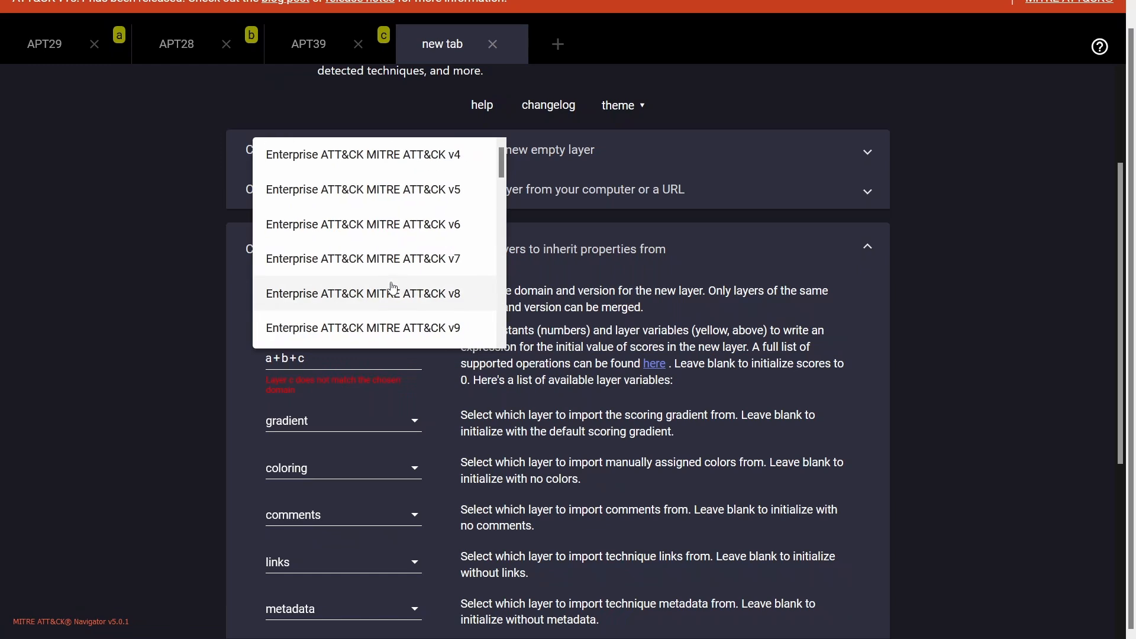
pyautogui.scroll(-5, 393, 288)
pyautogui.scroll(-5, 392, 288)
pyautogui.scroll(10, 396, 286)
pyautogui.scroll(-3, 417, 174)
pyautogui.click(490, 234)
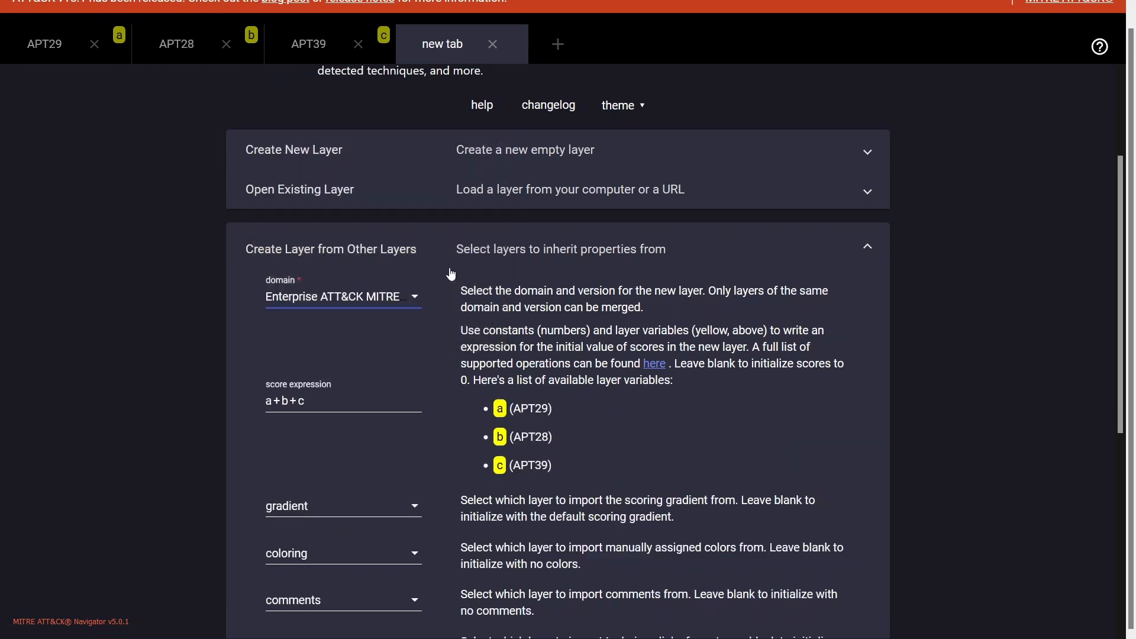
# Import the scoring gradient and the coloring from the APT29 layer and create the combined layer
pyautogui.click(346, 408)
pyautogui.scroll(-3, 577, 399)
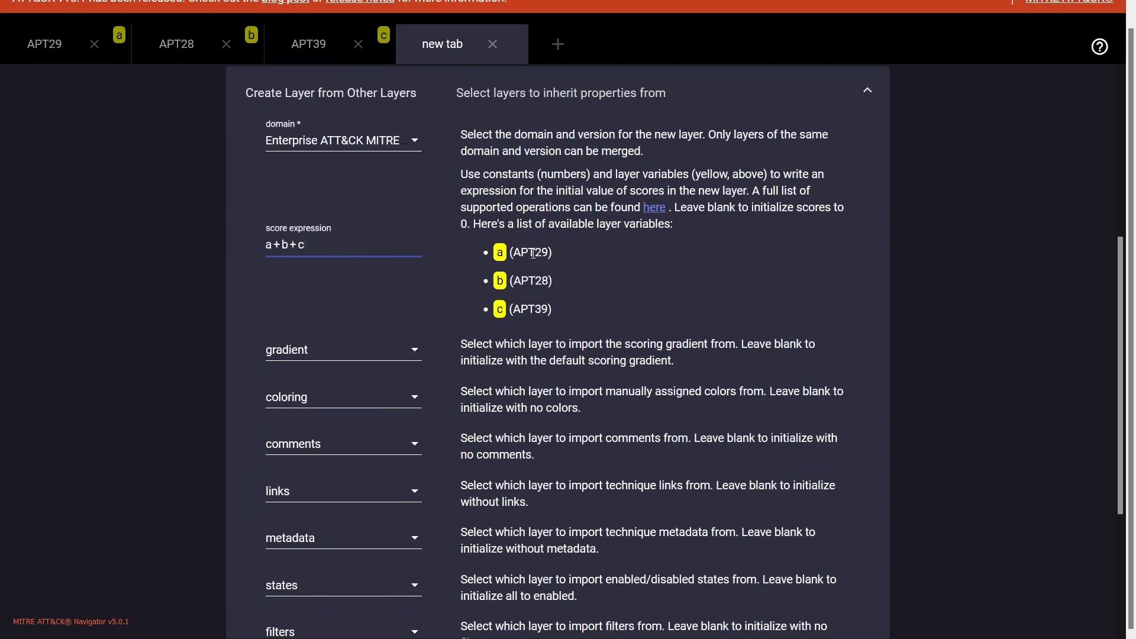
pyautogui.scroll(-2, 543, 315)
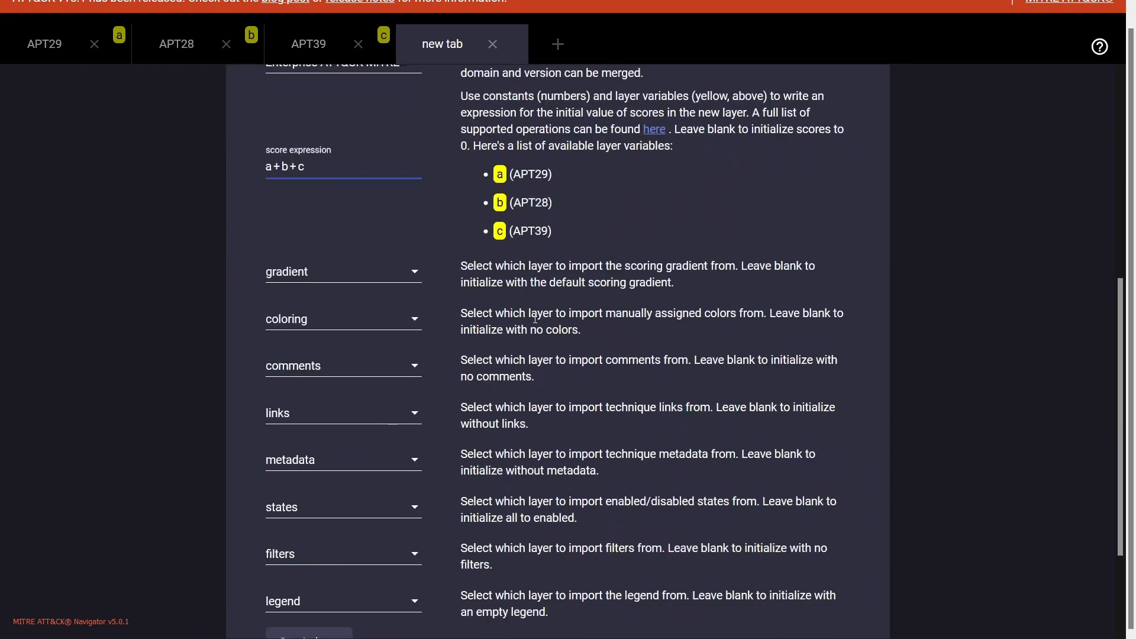
pyautogui.click(414, 275)
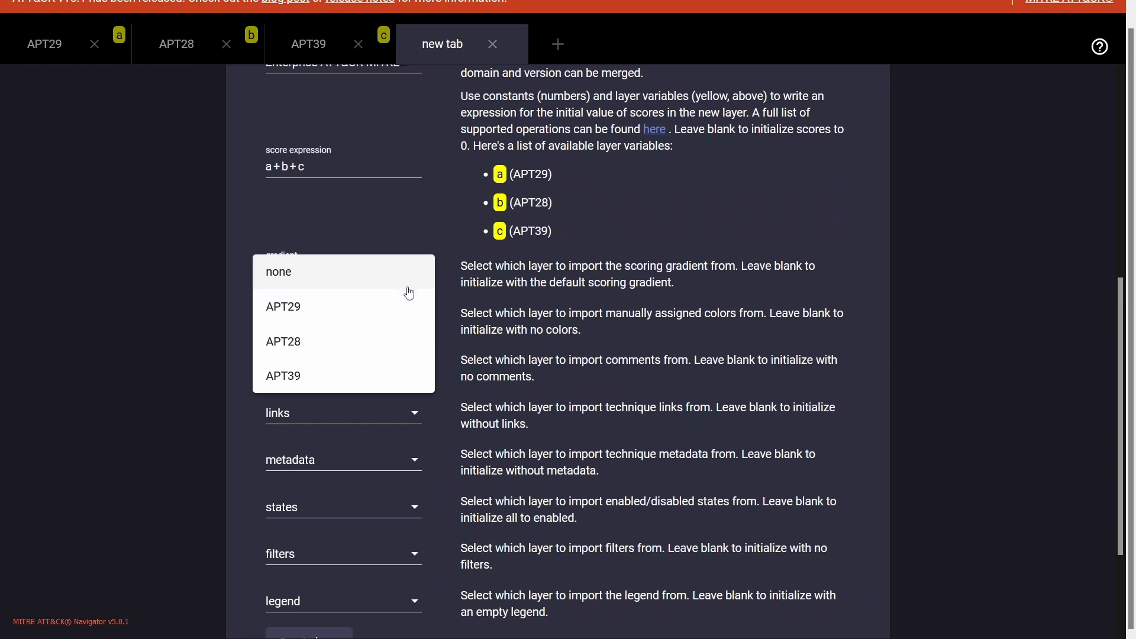
pyautogui.click(398, 307)
pyautogui.click(397, 327)
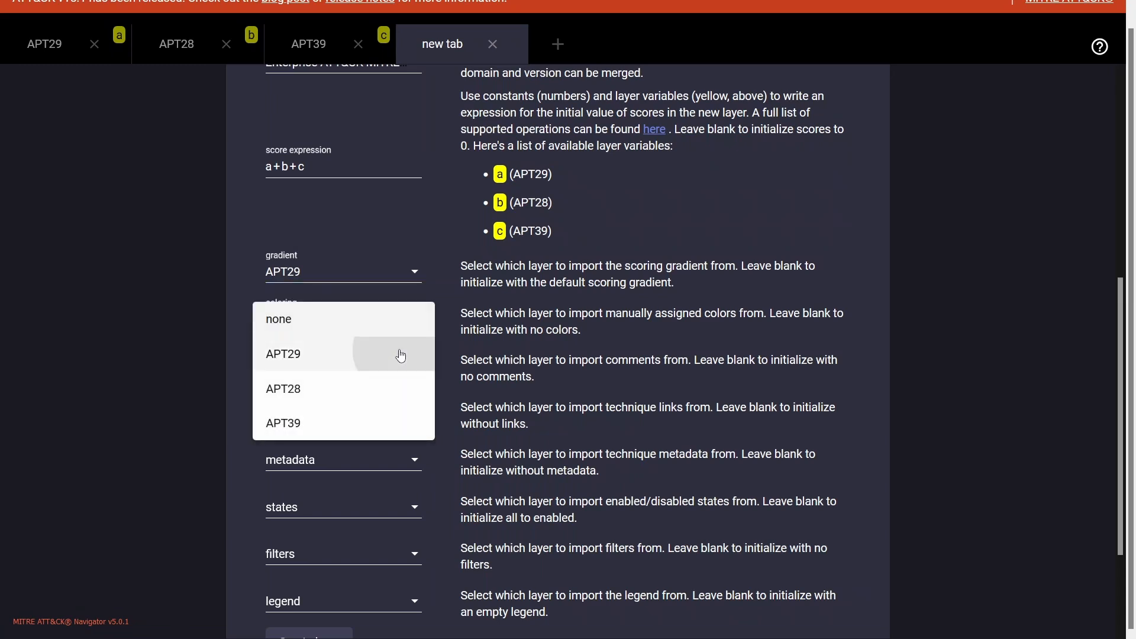
pyautogui.click(398, 354)
pyautogui.scroll(-3, 461, 357)
pyautogui.scroll(2, 462, 358)
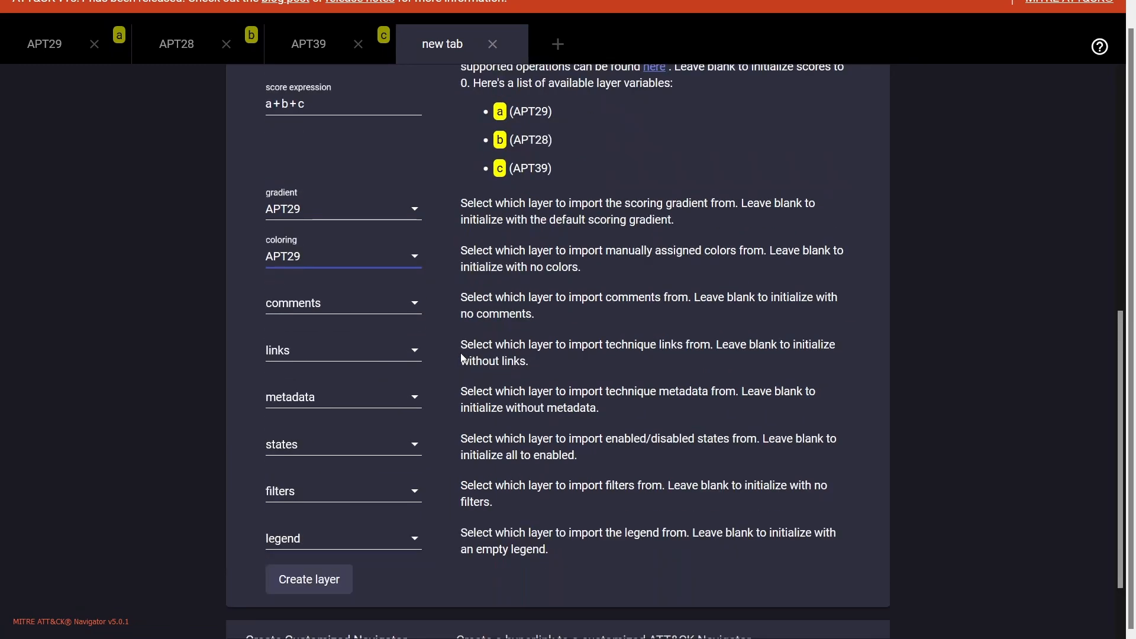
pyautogui.click(331, 579)
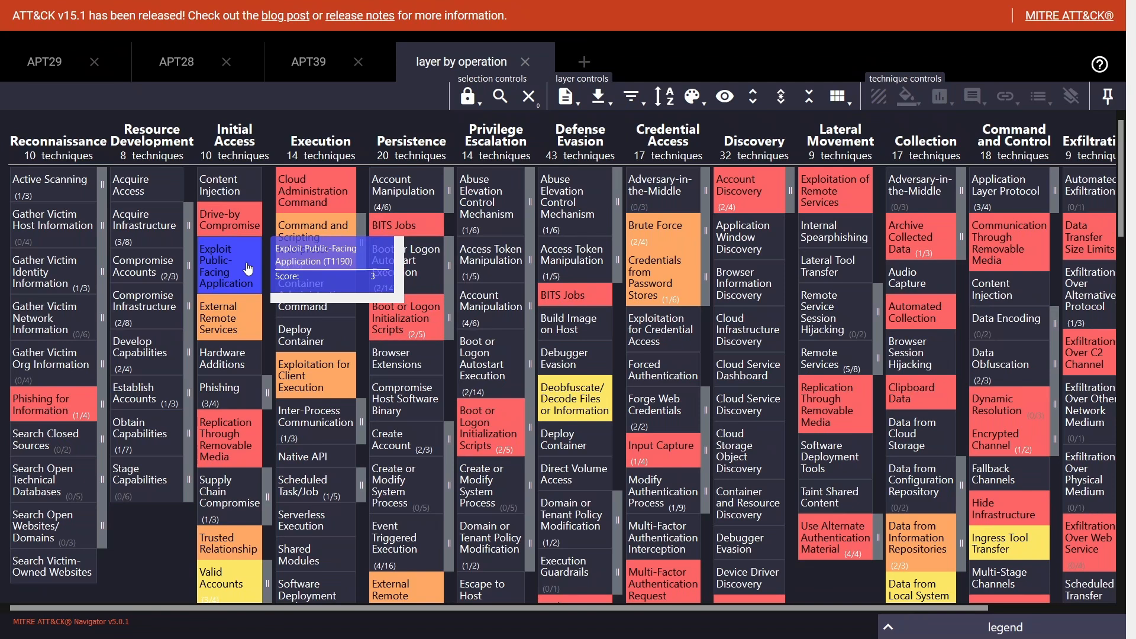
# Set the high value of the combined layer's scoring gradient to 3 and look over the recolored matrix
pyautogui.click(693, 98)
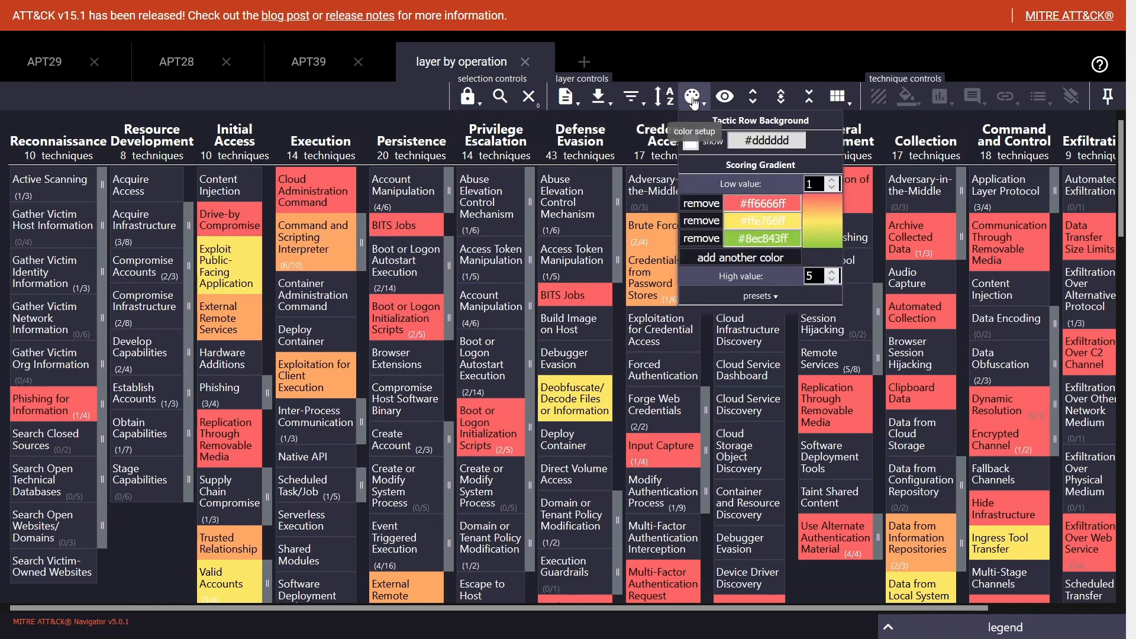
pyautogui.click(692, 98)
pyautogui.click(692, 98)
pyautogui.doubleClick(820, 276)
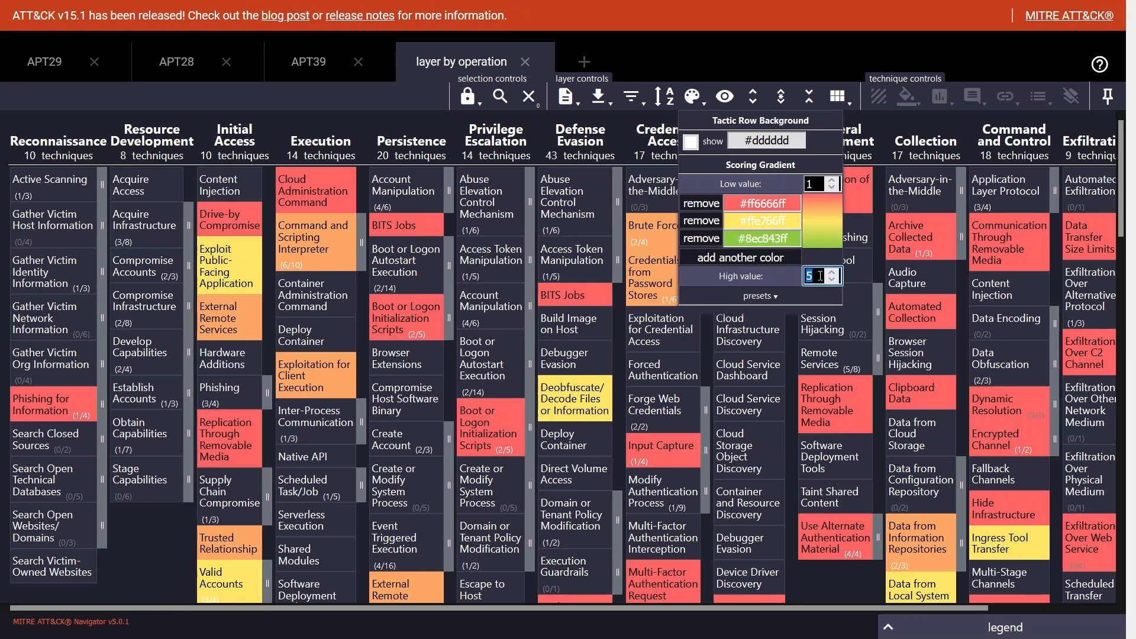
pyautogui.write('3')
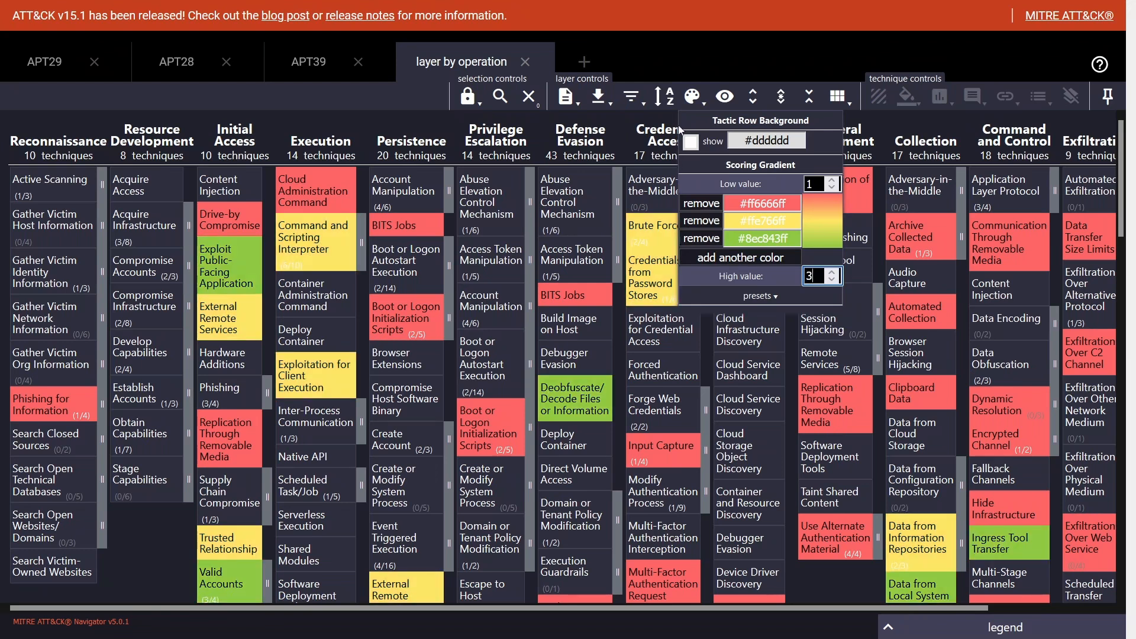
pyautogui.click(693, 97)
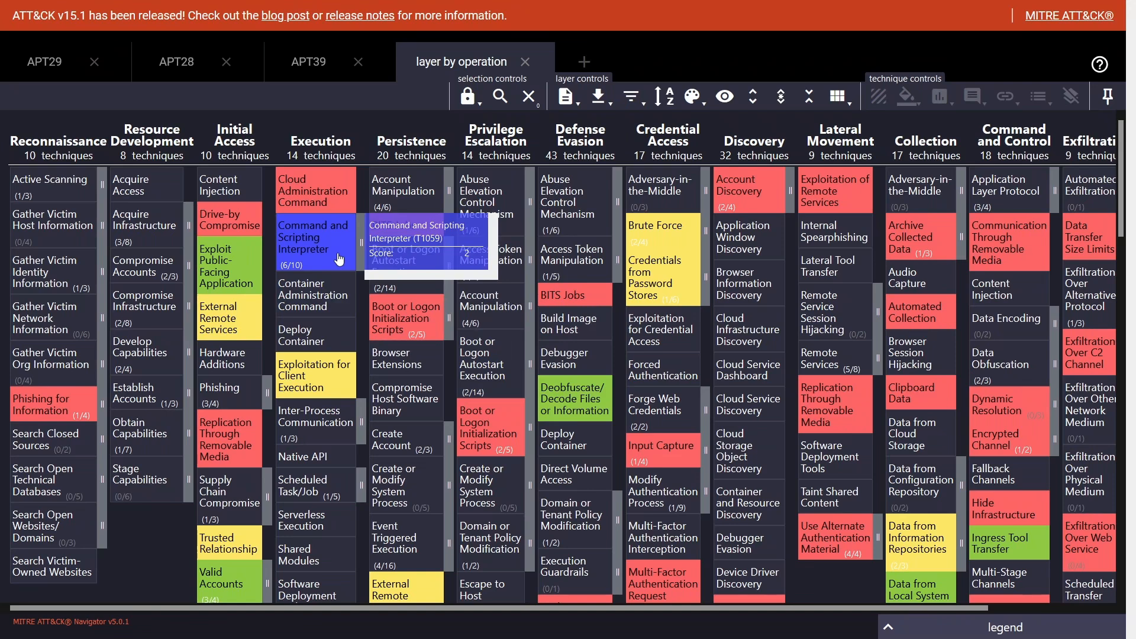
pyautogui.scroll(-10, 521, 249)
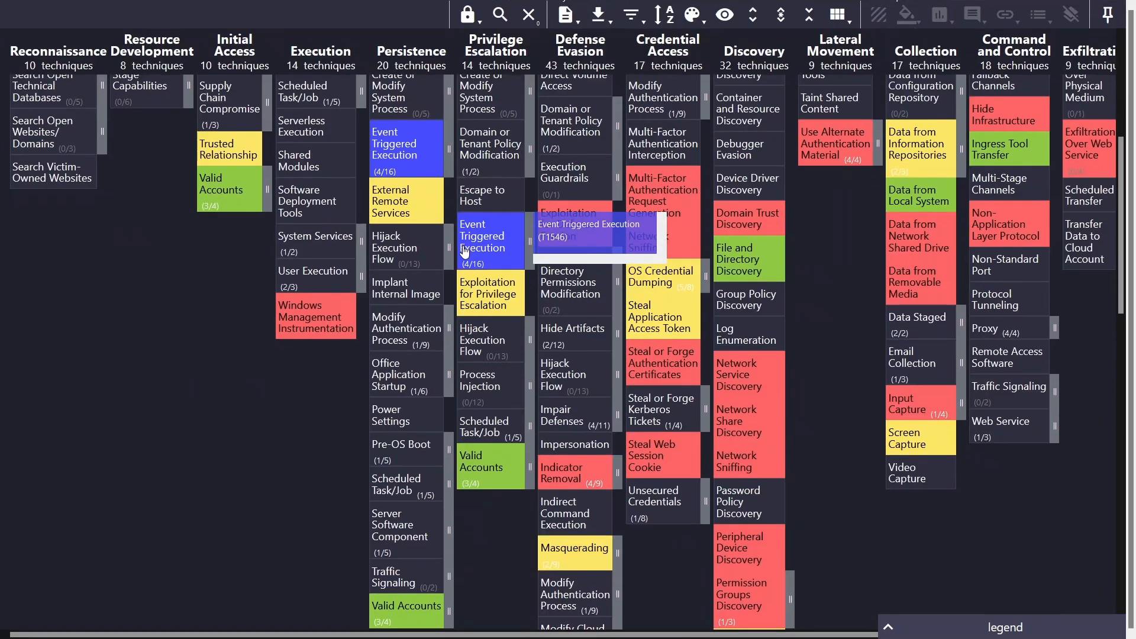
pyautogui.scroll(10, 889, 369)
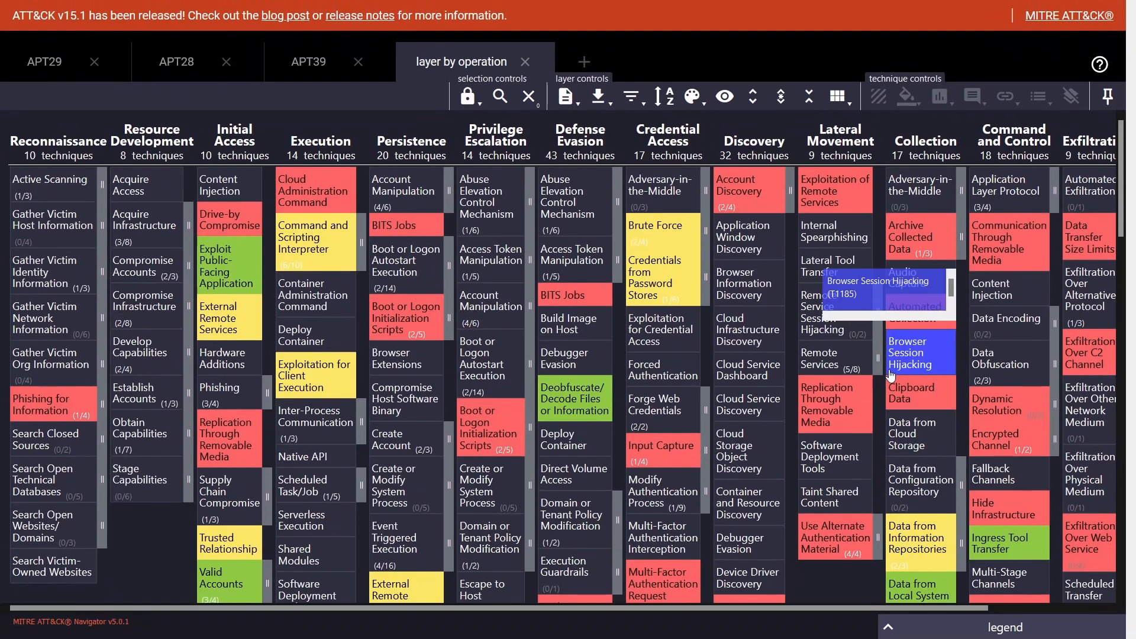